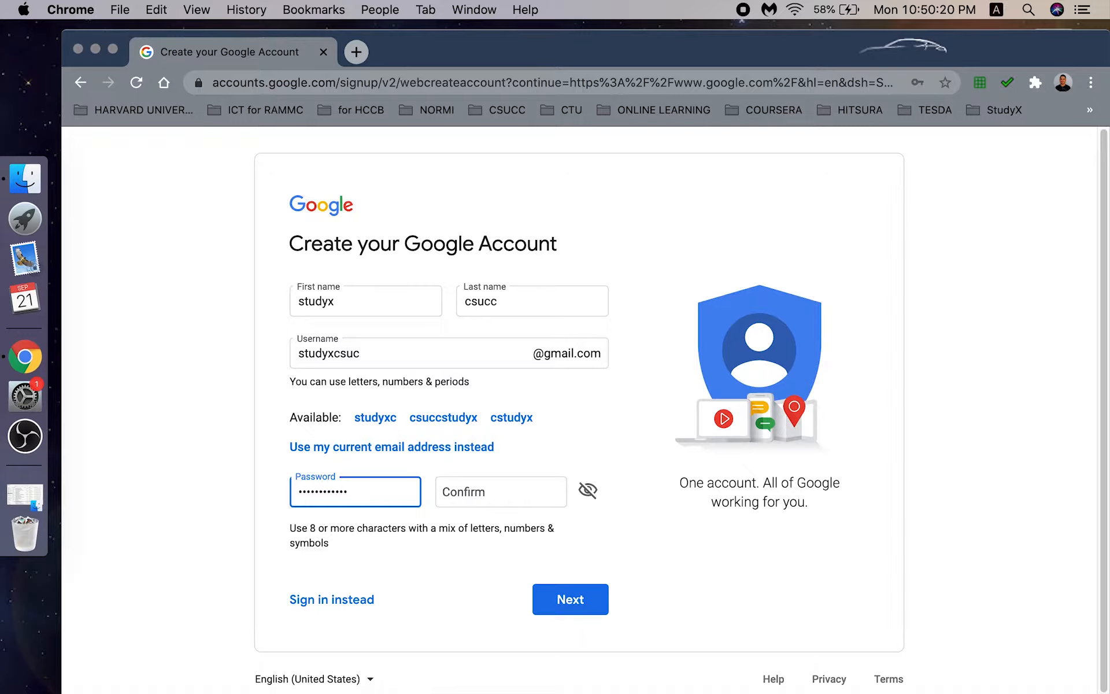
- Confirm the password and submit the name, username and password details
key("Tab")
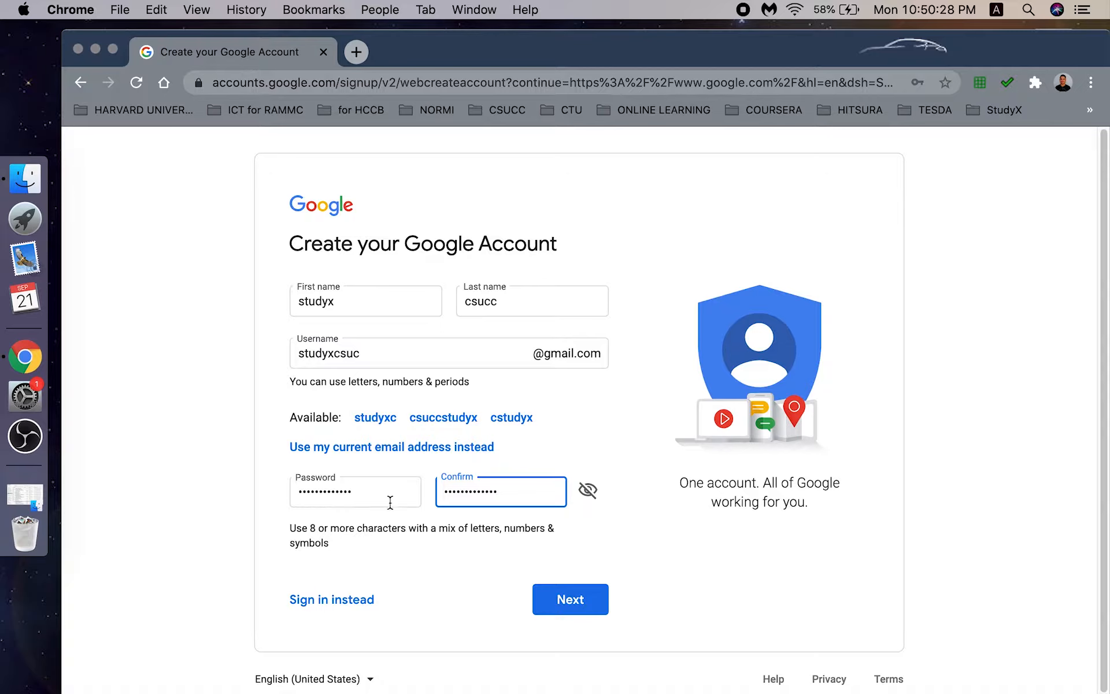
left_click(574, 603)
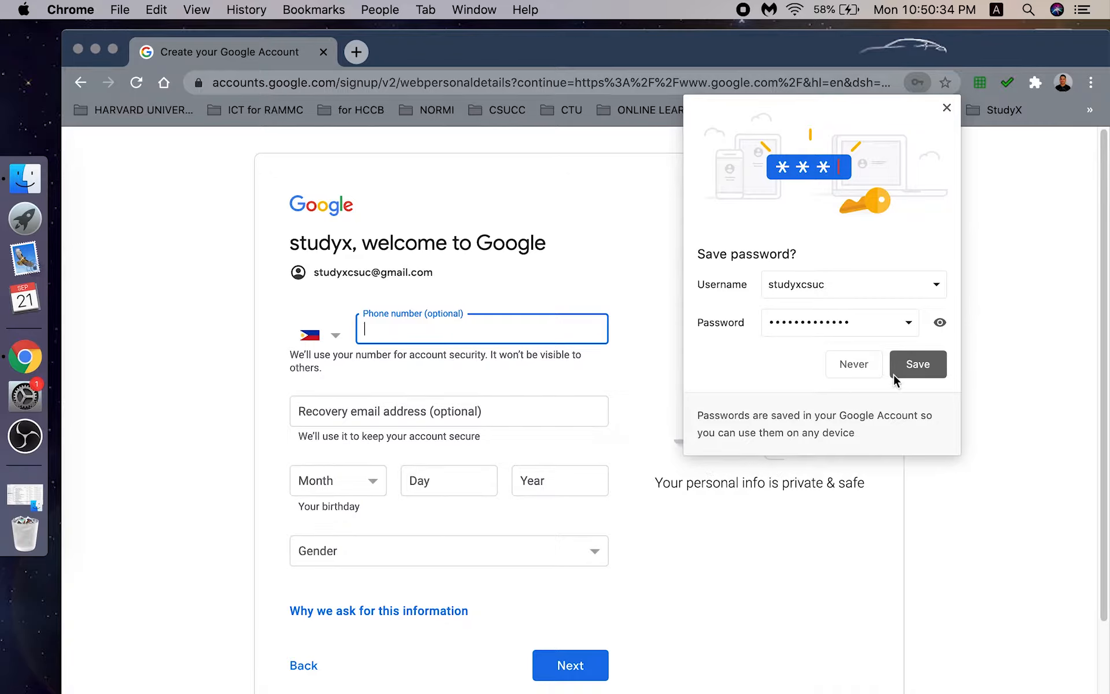
- Decline saving the password, load google.com in a new tab, and close the sign-up tab
left_click(841, 366)
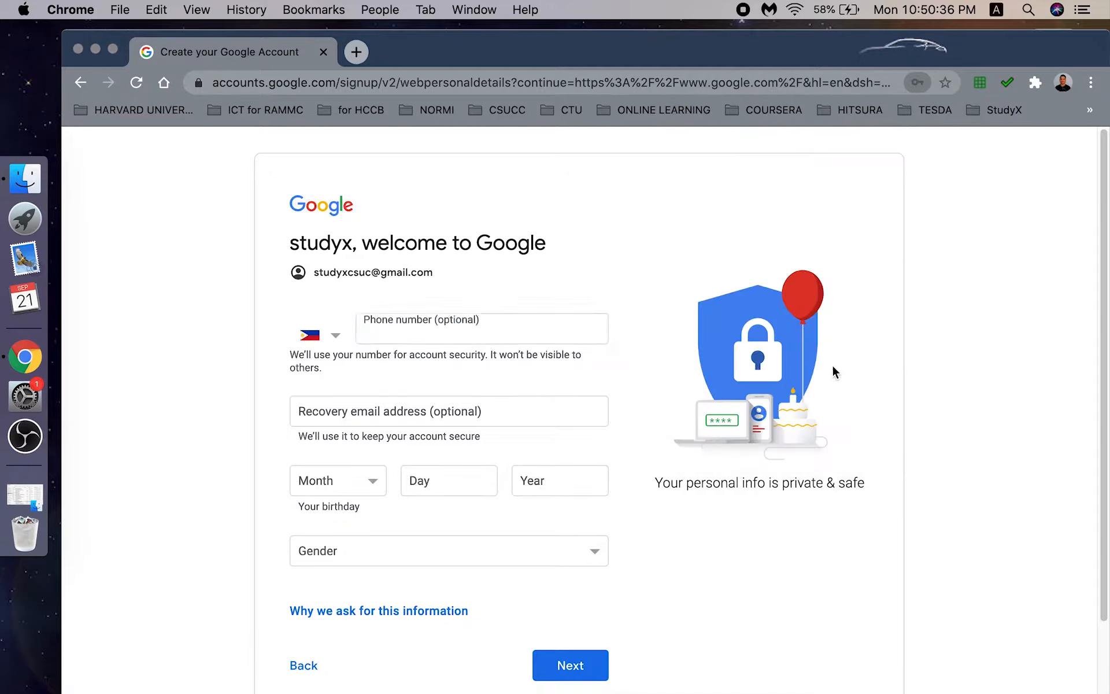
left_click(303, 670)
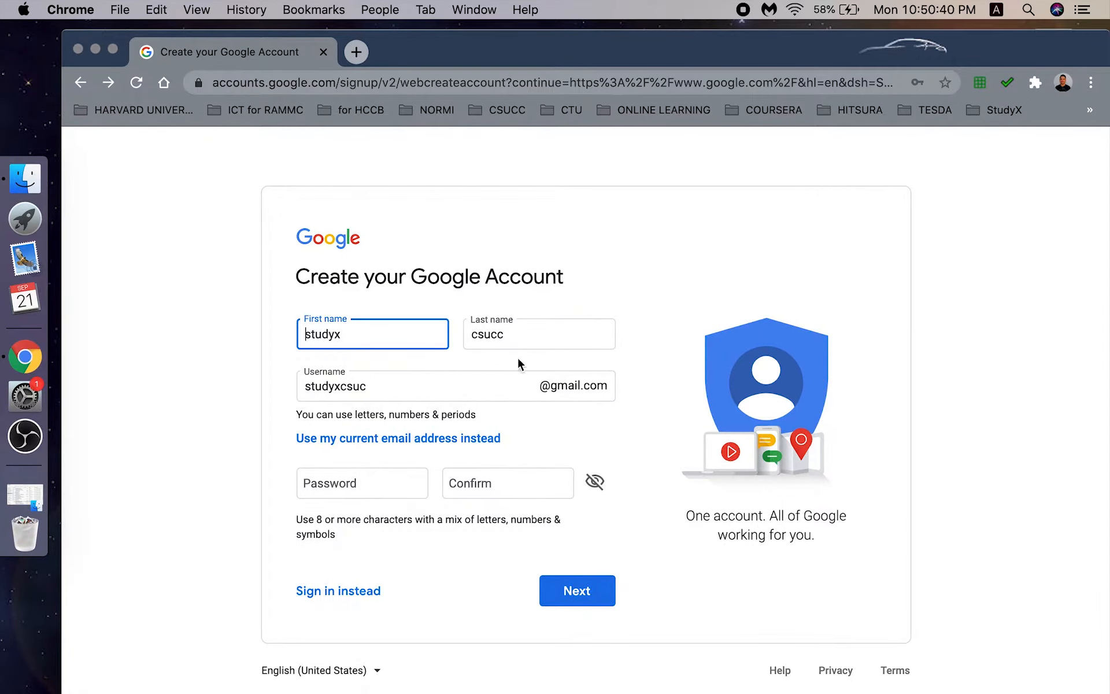
left_click(530, 335)
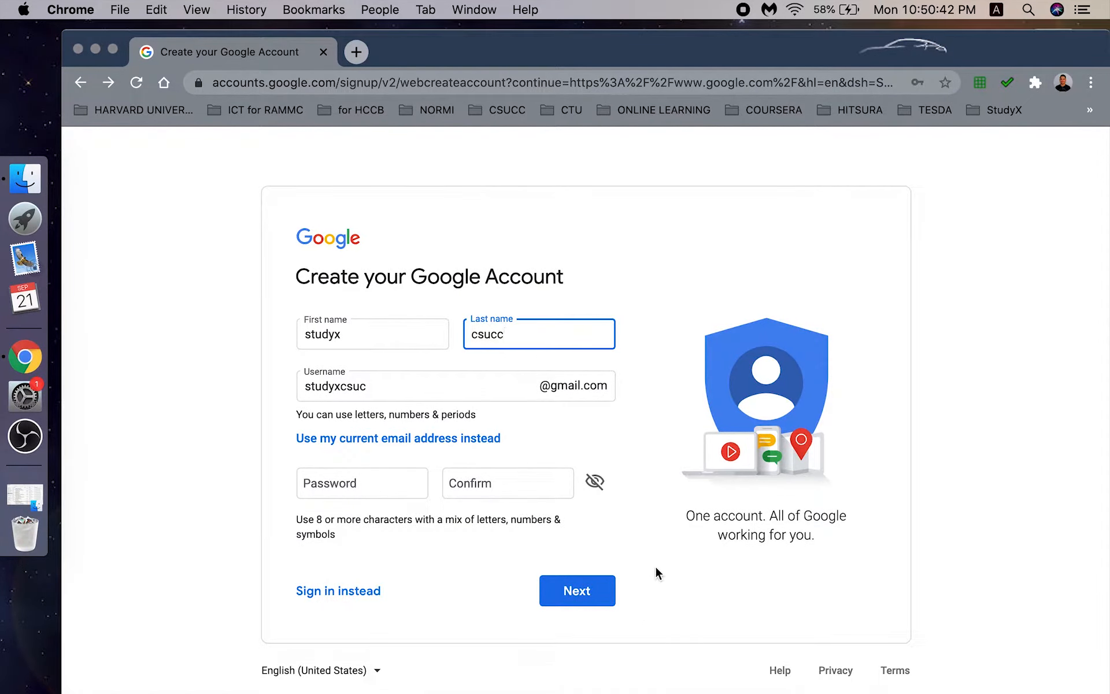
left_click(363, 58)
type("goo")
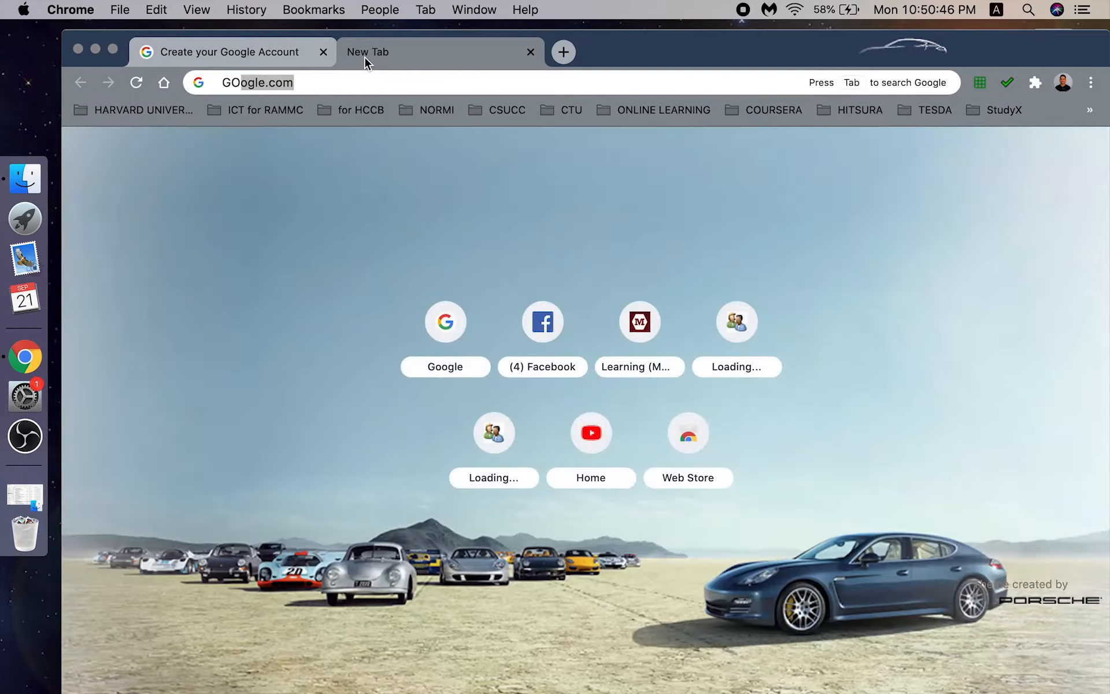
key("Return")
left_click(332, 58)
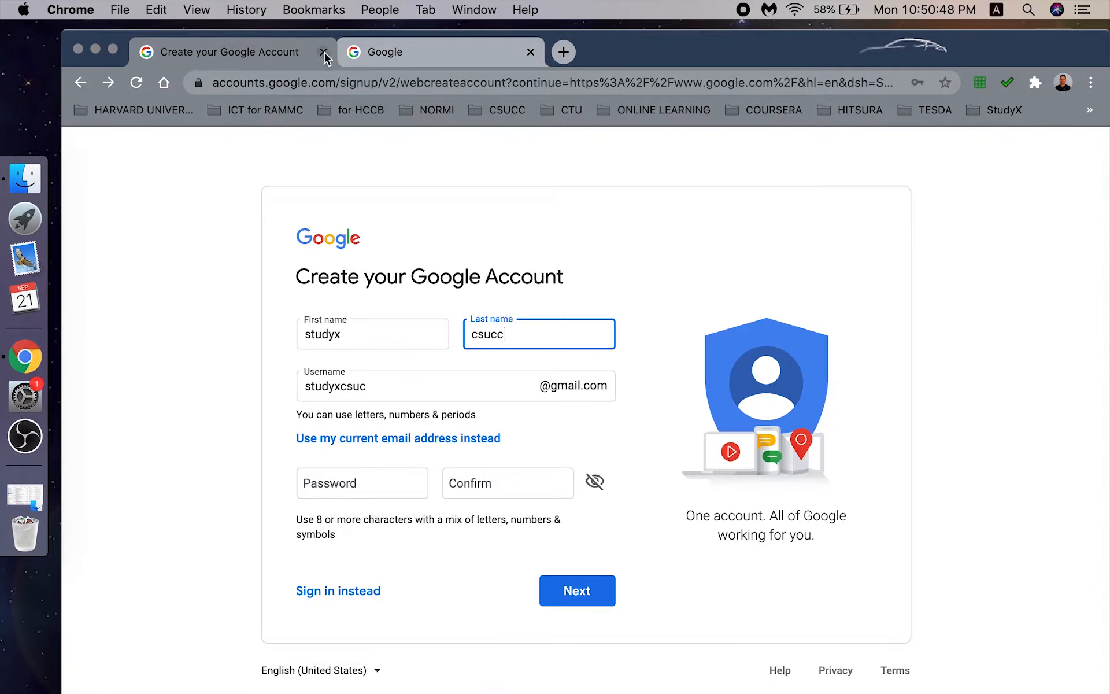
left_click(323, 52)
- Switch Google to the newly created account from the account avatar menu
left_click(1070, 153)
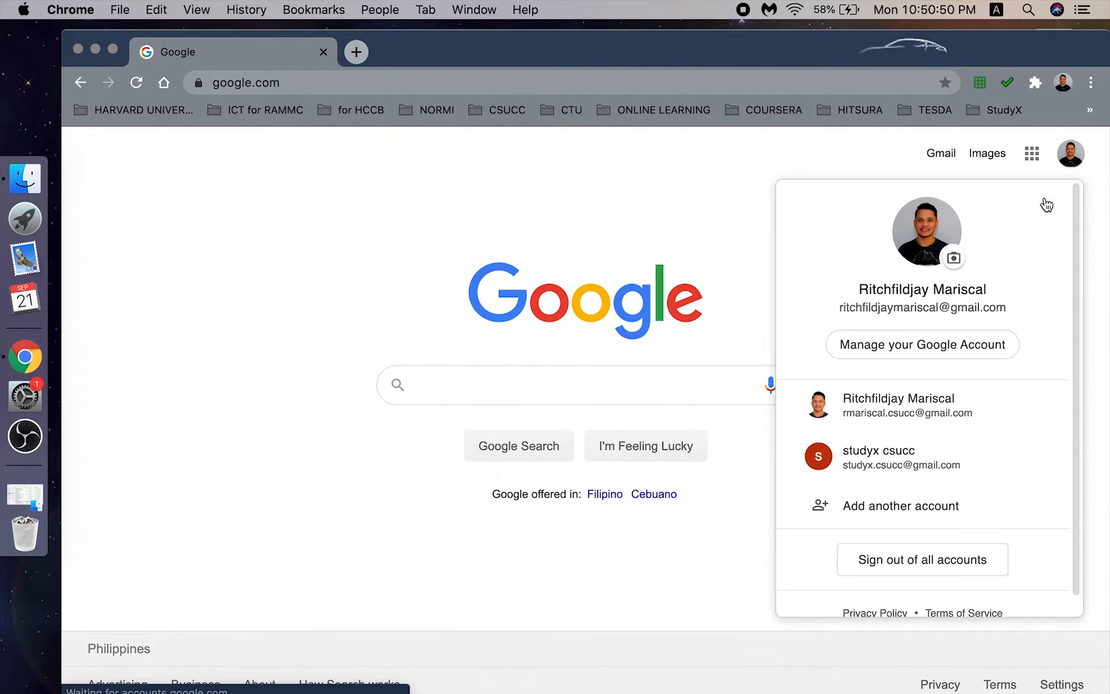
left_click(917, 465)
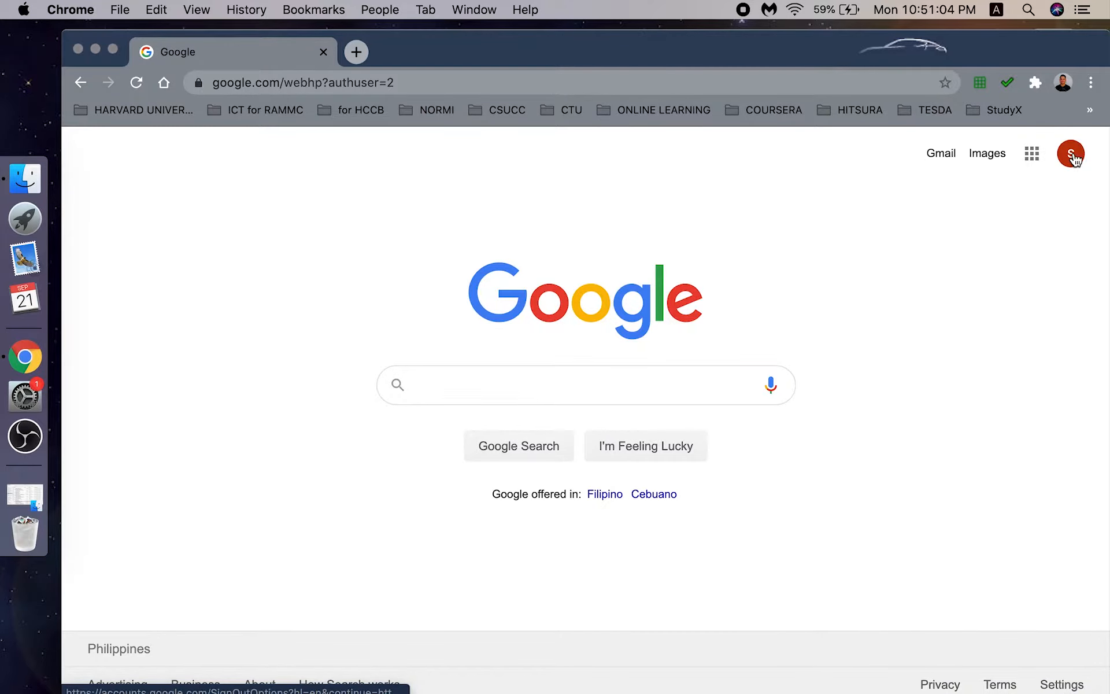
left_click(1072, 155)
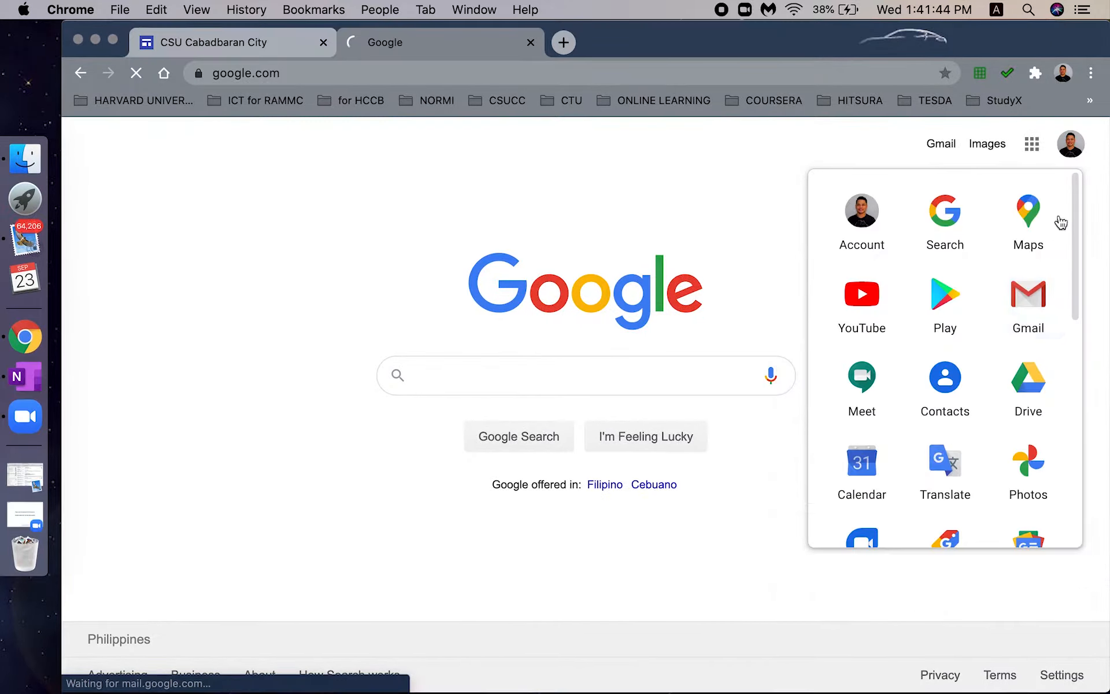
left_click(1025, 293)
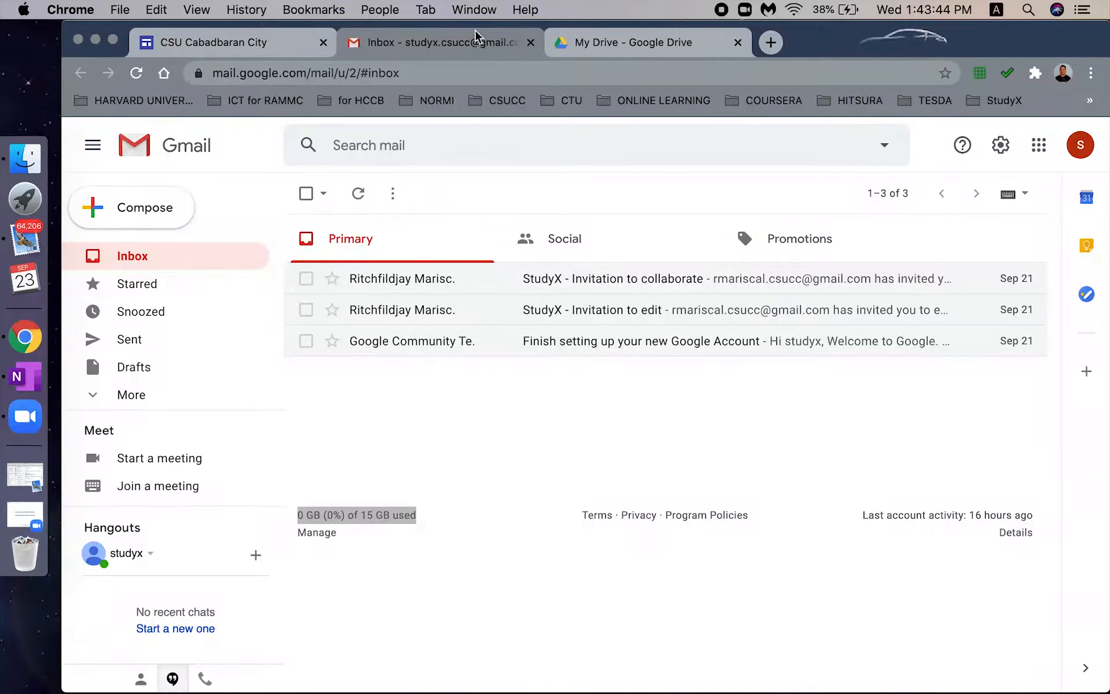
- Close the old Drive tab and open the new account's Drive from the Google apps grid
left_click(737, 43)
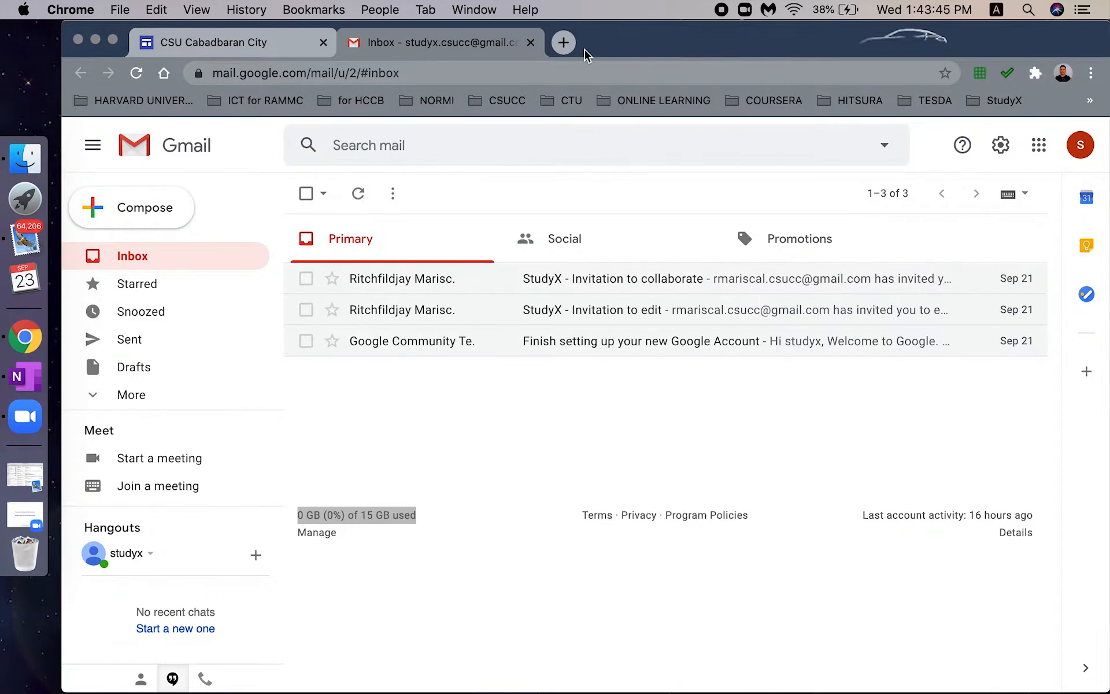
left_click(1041, 149)
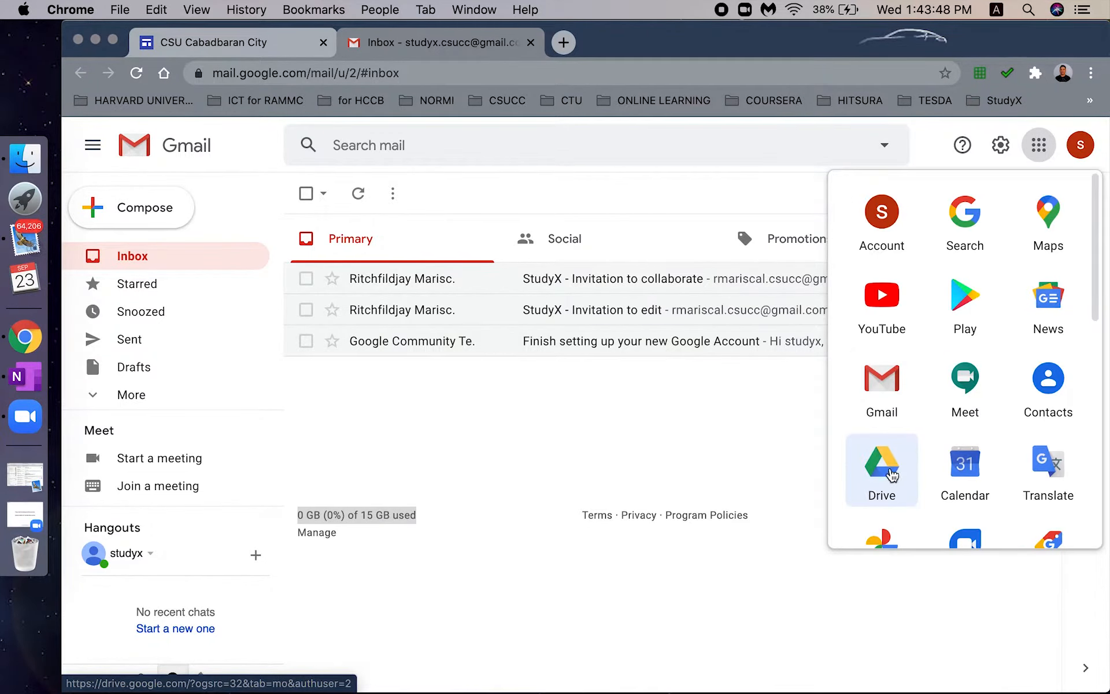
left_click(893, 475)
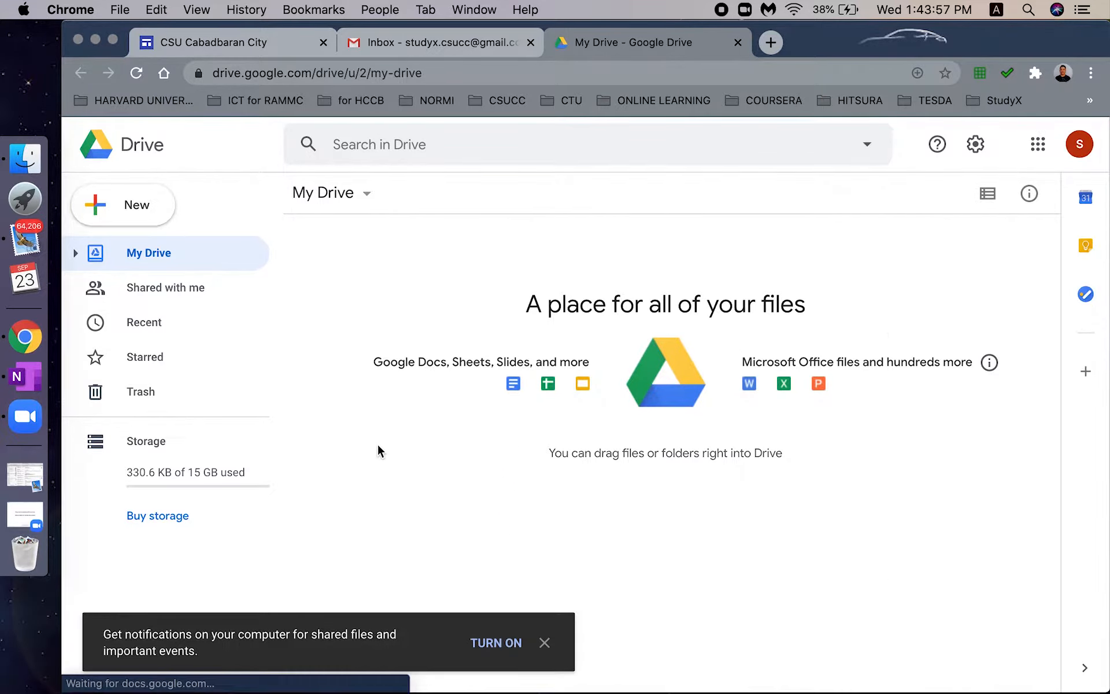
left_click(545, 643)
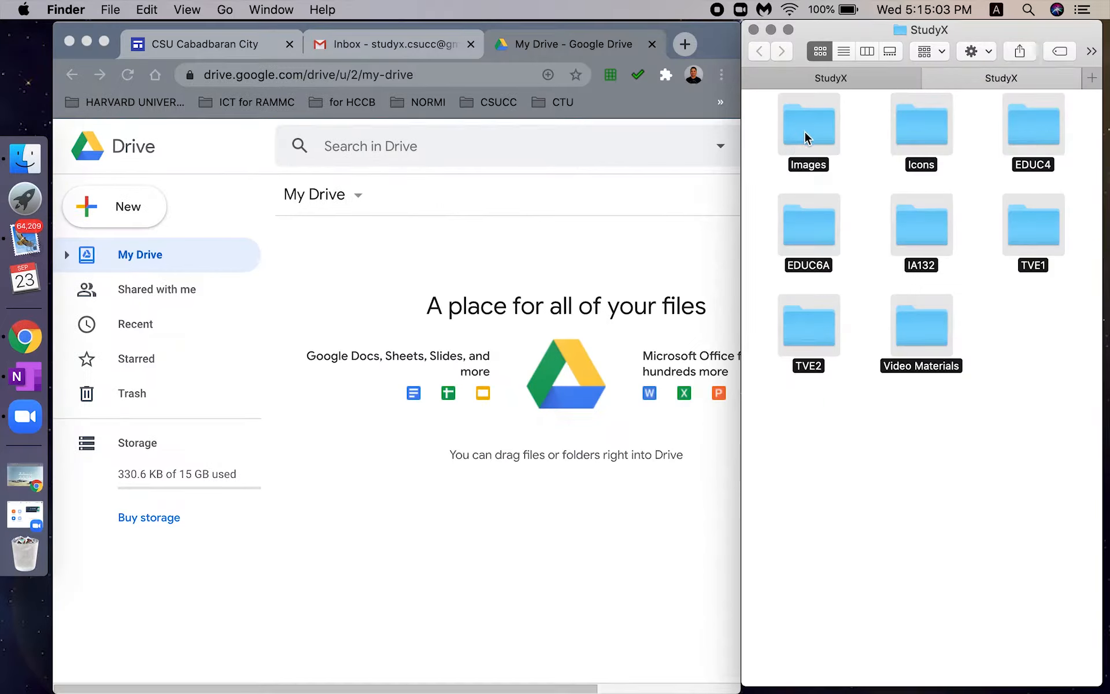
- Upload the eight StudyX folders (EDUC4, EDUC6A, IA132, TVE1, TVE2, Icons, Images, Video Materials) into My Drive
left_click_drag(804, 131, 349, 283)
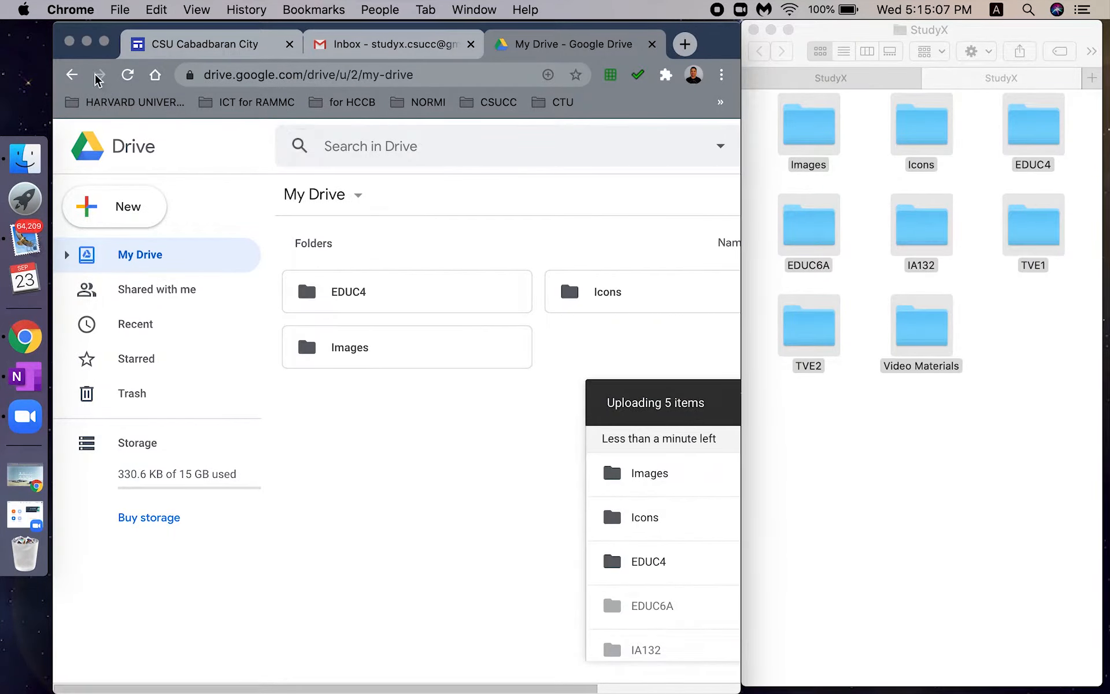
left_click(104, 41)
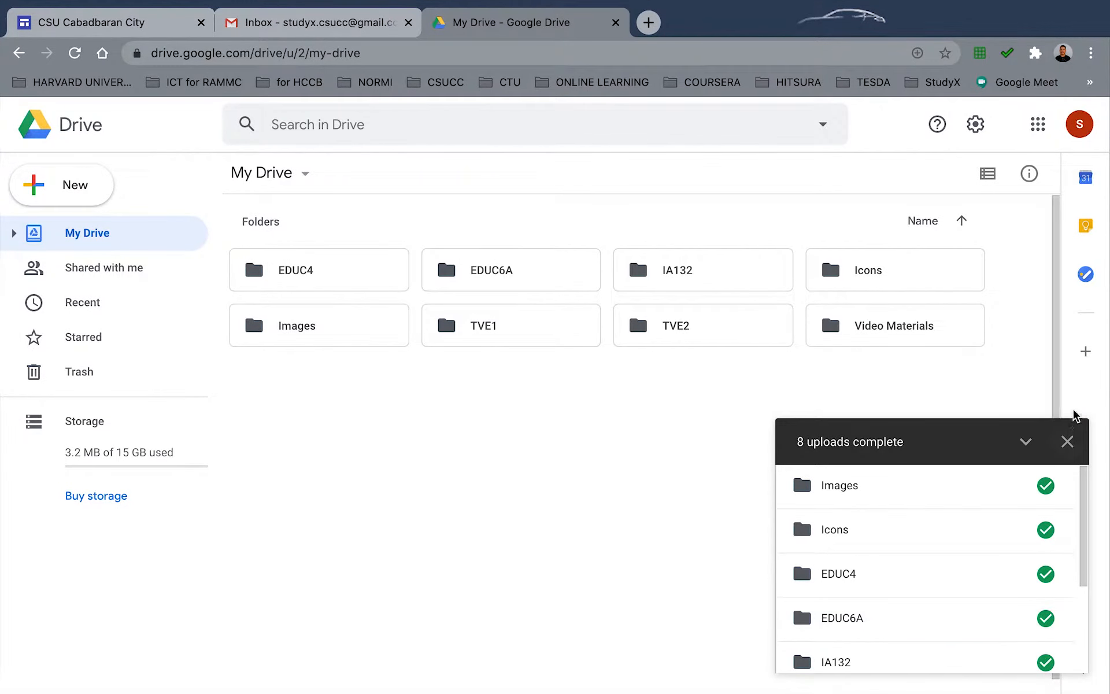
left_click(1068, 443)
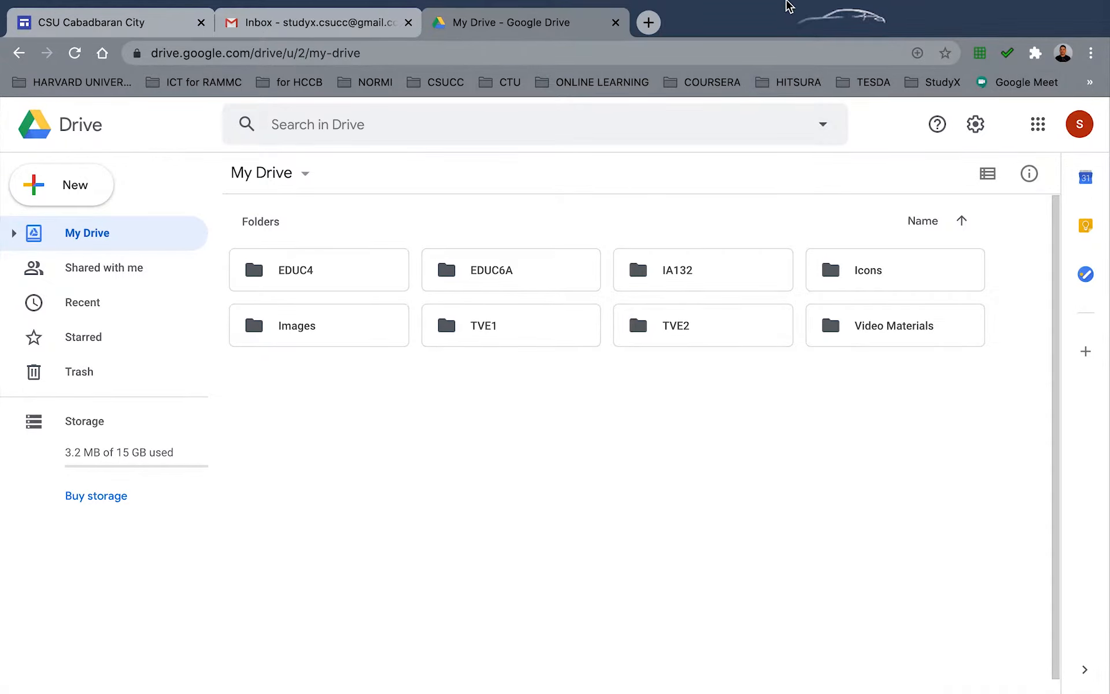
key("Tab")
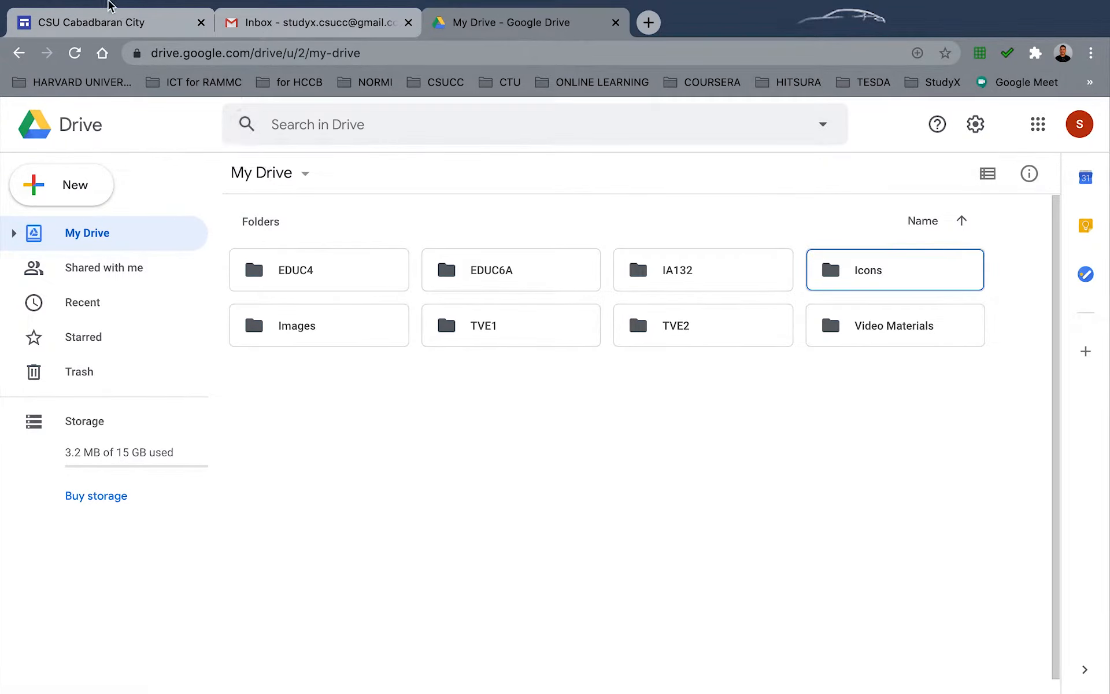
mouse_move(18, 1)
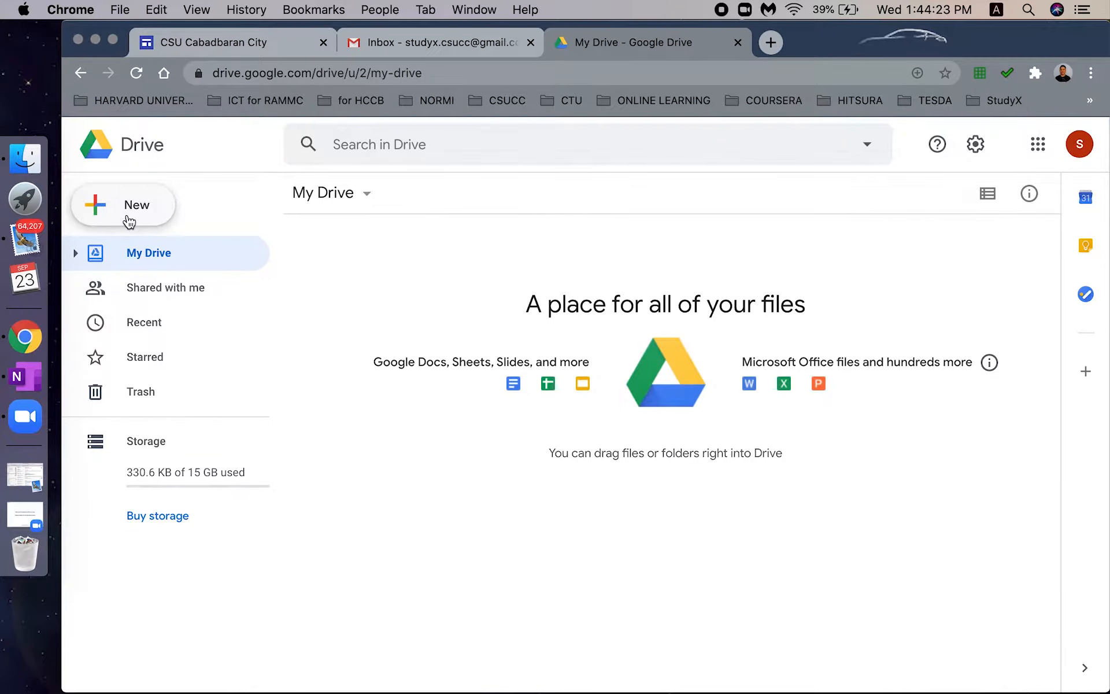
- Create a new Google Sites site from Drive's New > More menu
left_click(128, 220)
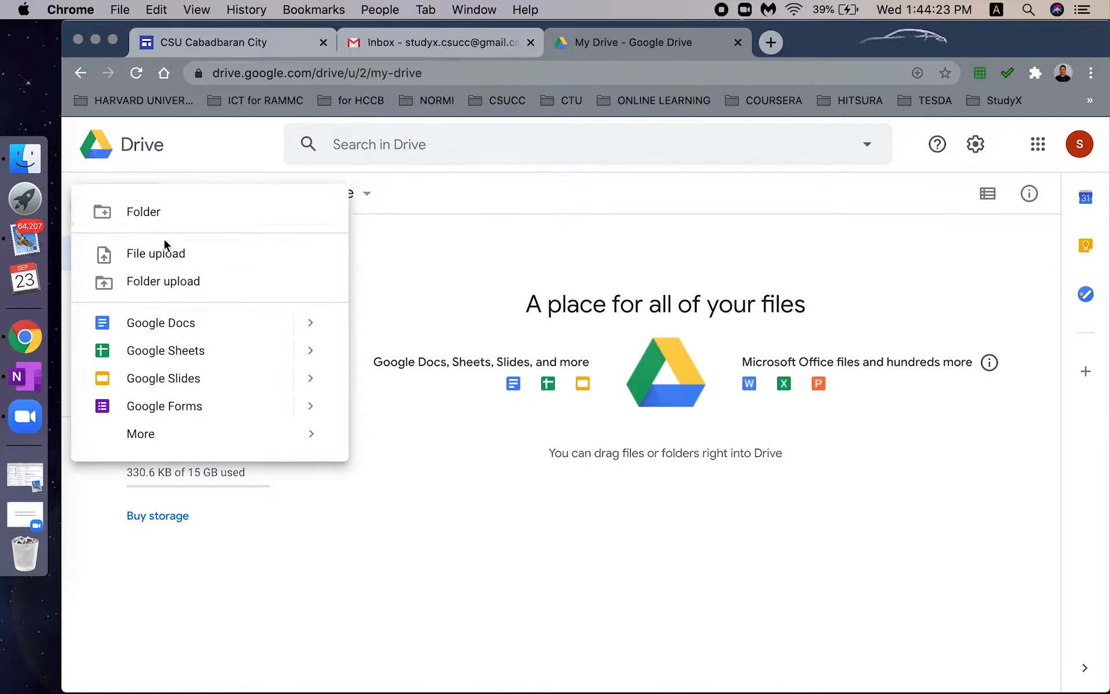
mouse_move(200, 433)
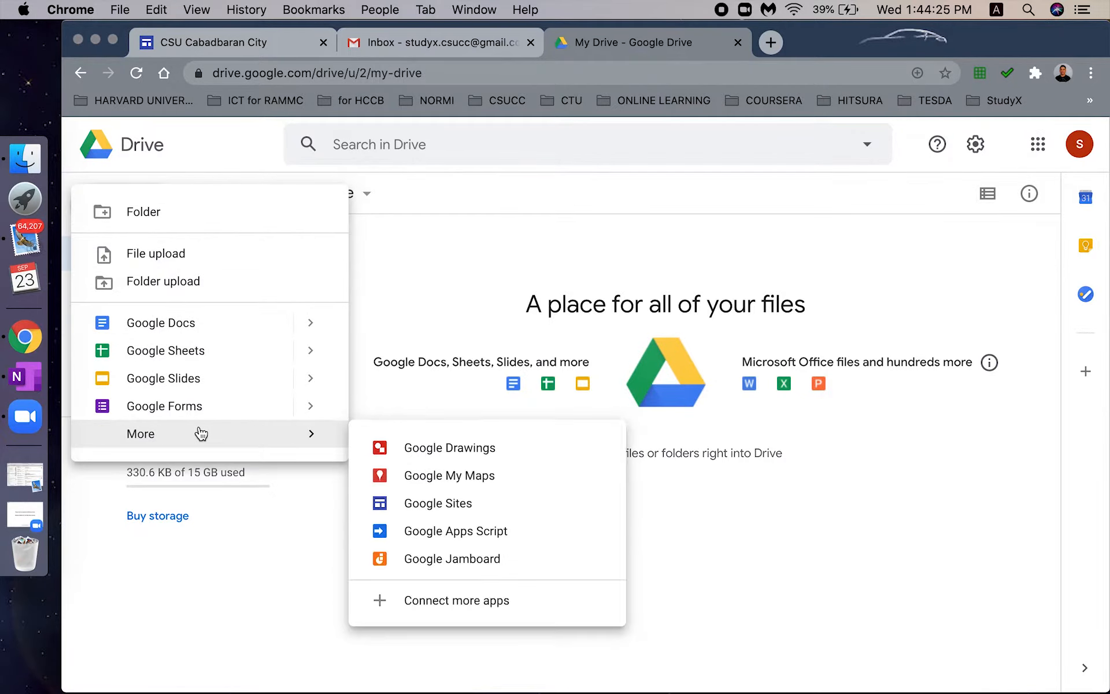
left_click(453, 516)
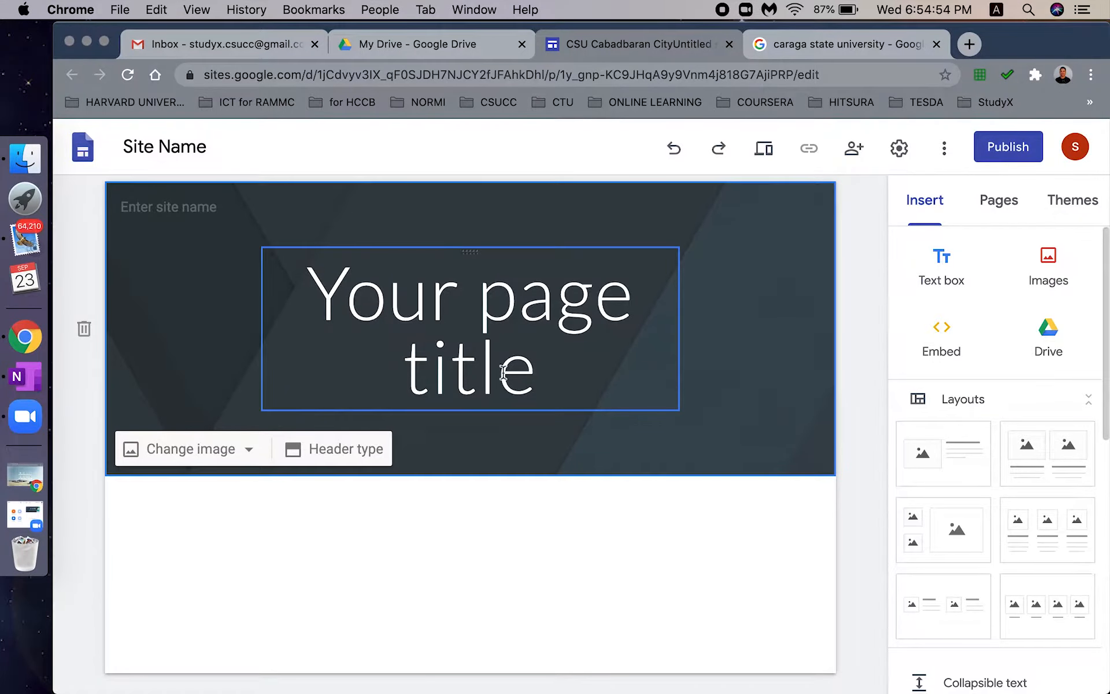
- Change the page title to 'StudyX' in bold Title style
left_click(481, 332)
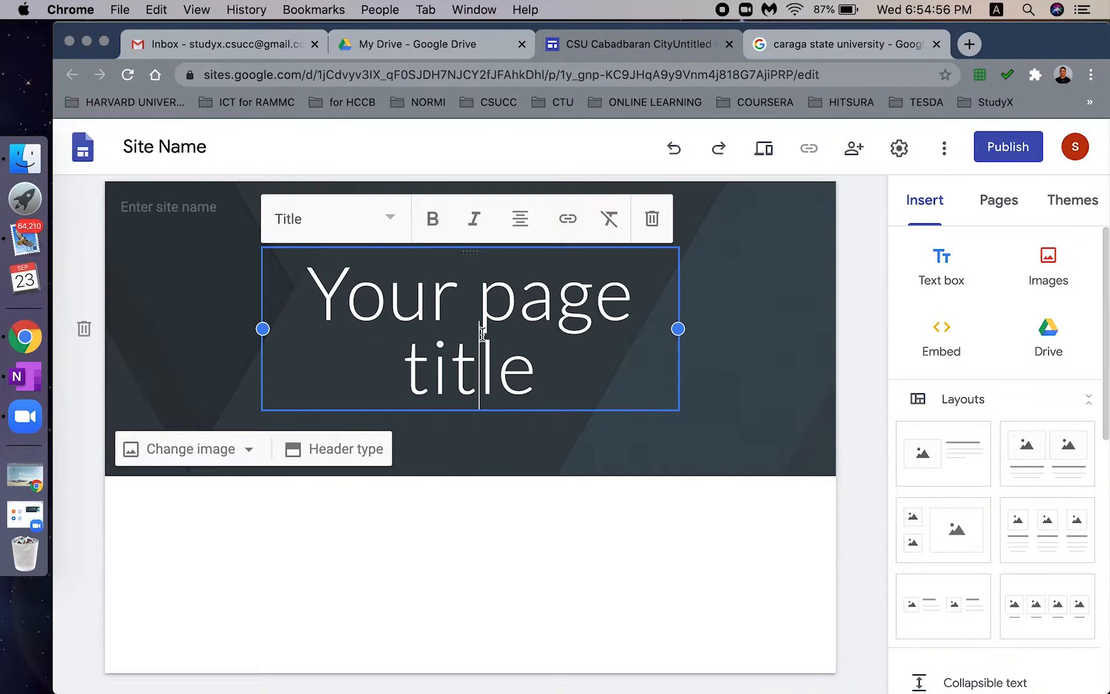
triple_click(482, 333)
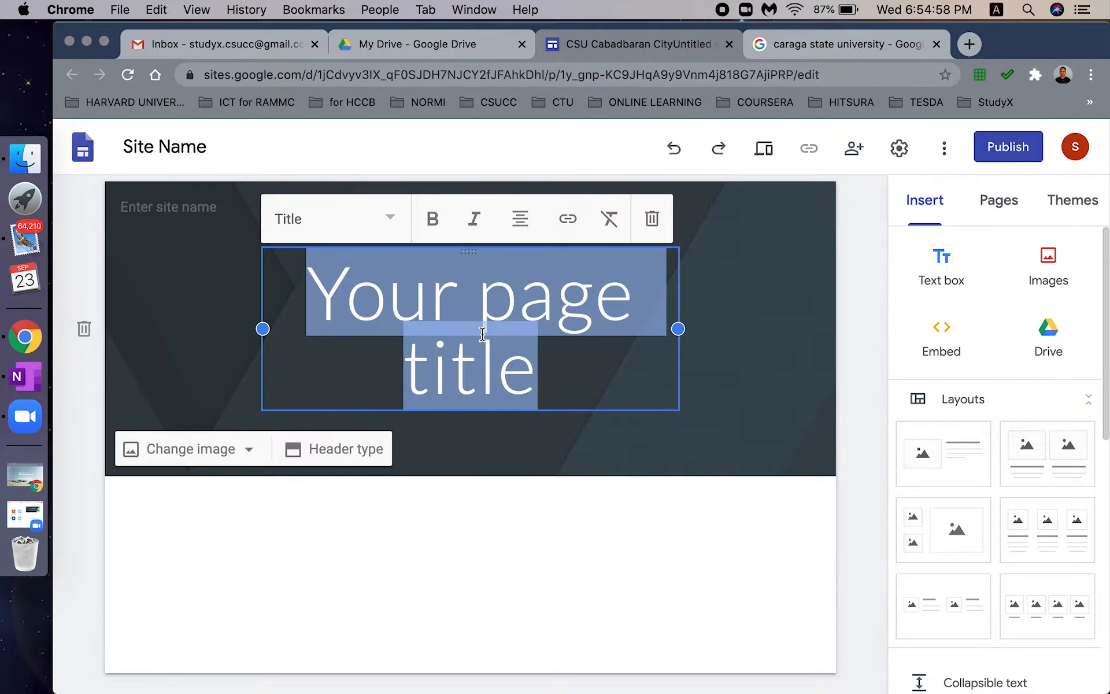
type("StudyX")
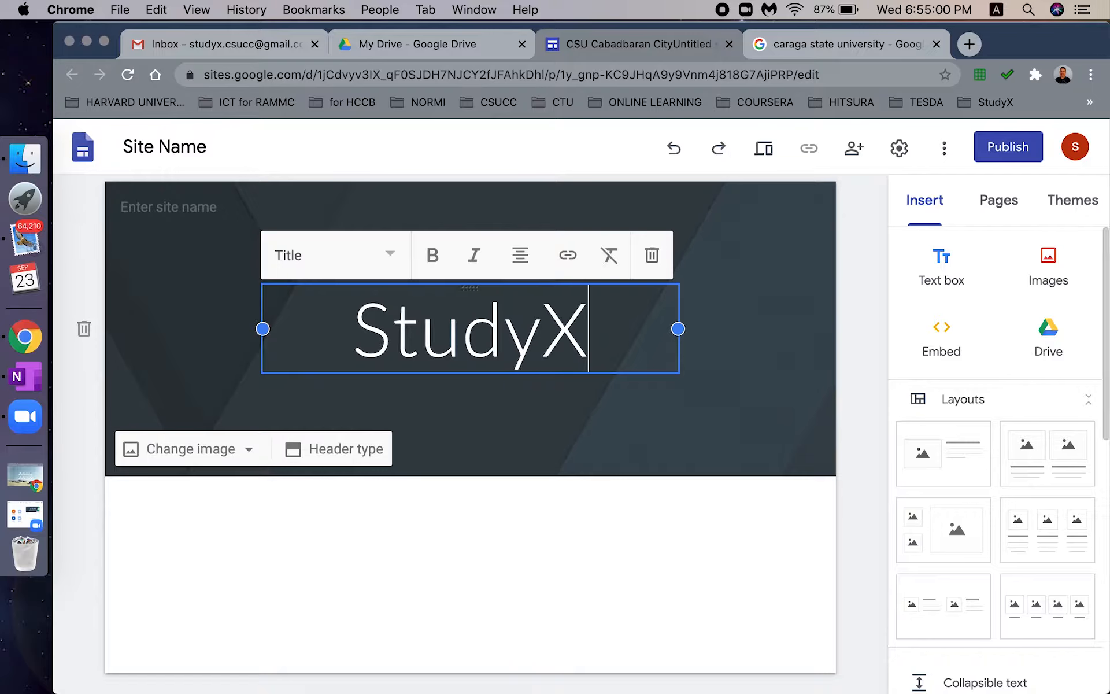
triple_click(422, 346)
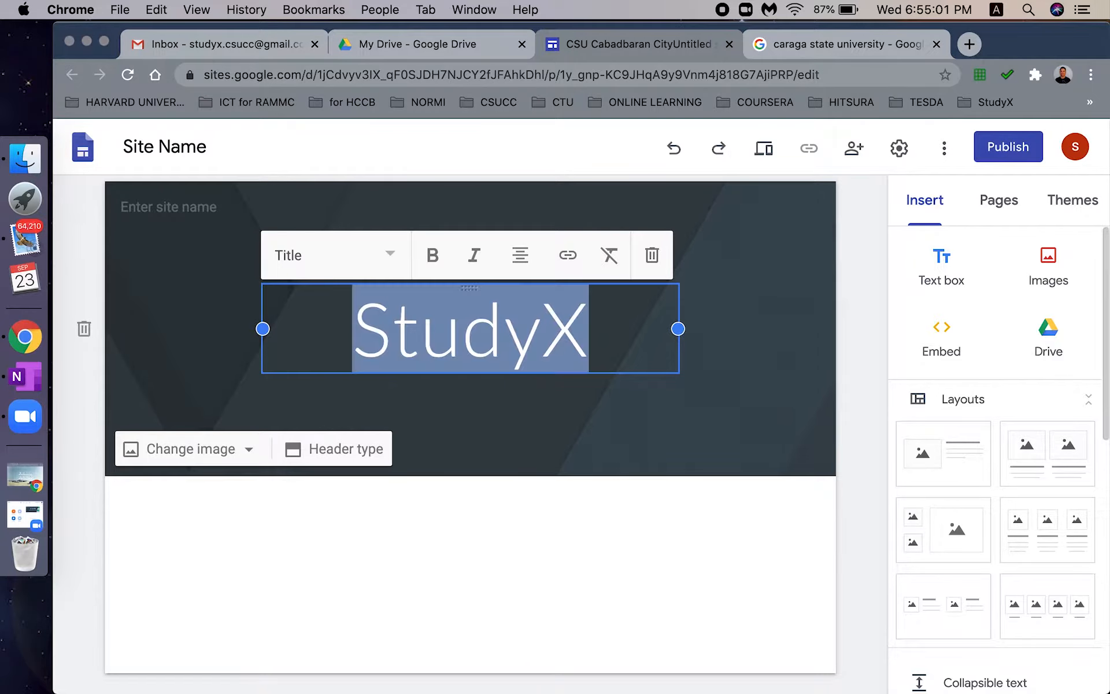
left_click(435, 259)
left_click(472, 260)
left_click(471, 259)
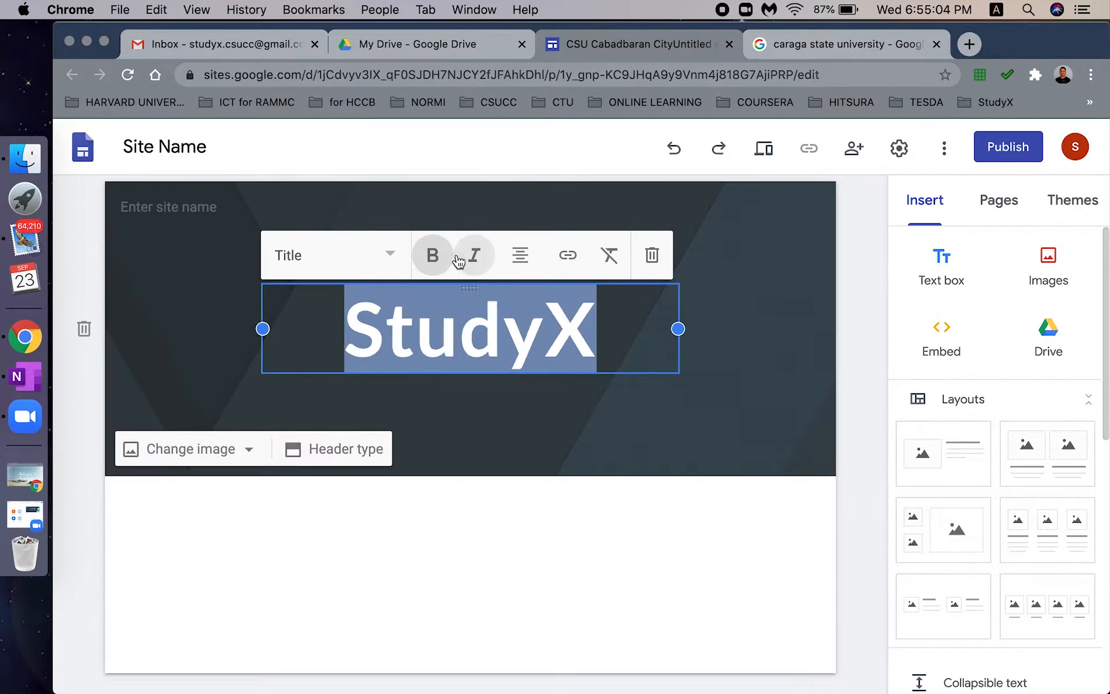
left_click(364, 258)
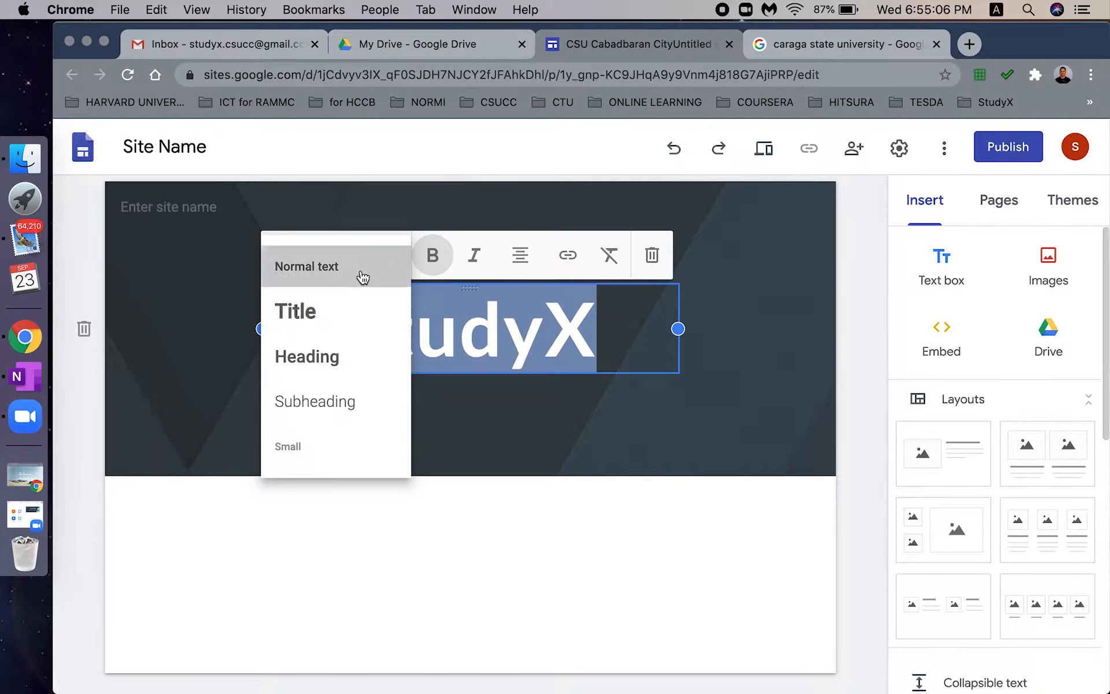
left_click(362, 278)
left_click(400, 272)
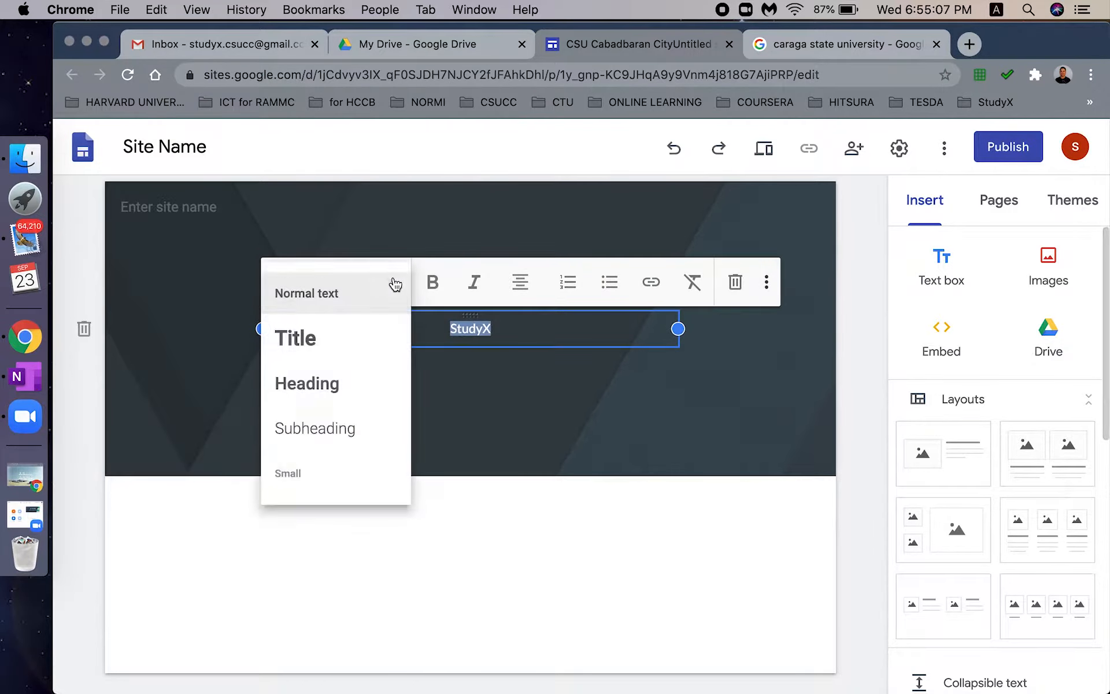
left_click(350, 342)
left_click(432, 255)
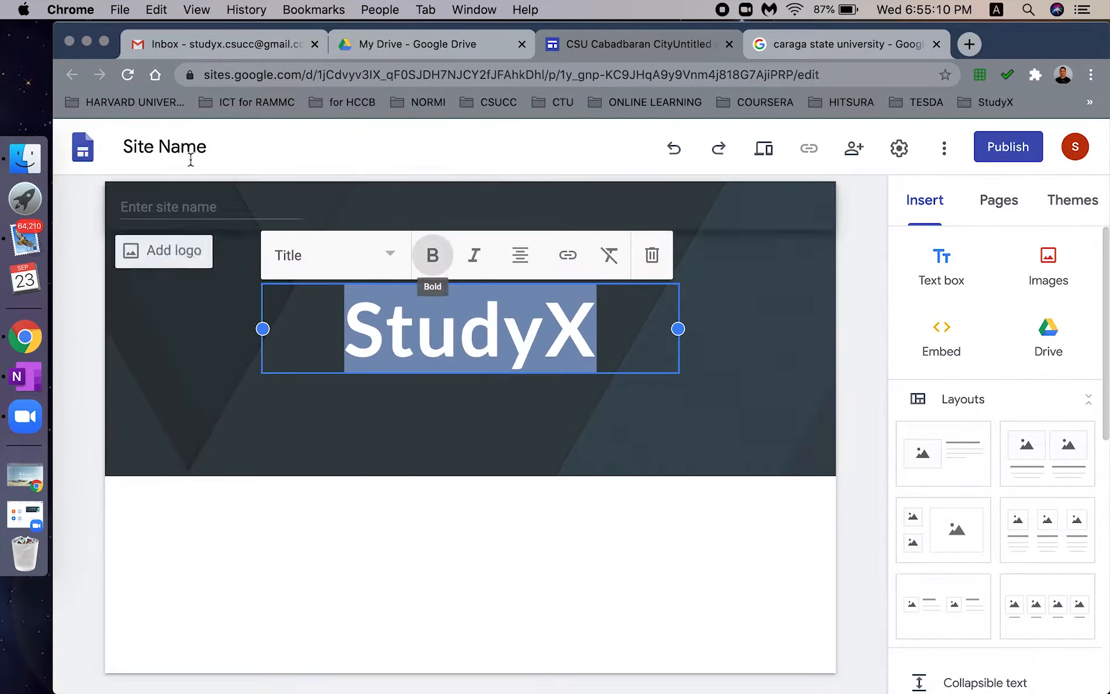
- Rename the site document to 'CSU Cabadbaran City'
left_click(190, 158)
triple_click(191, 158)
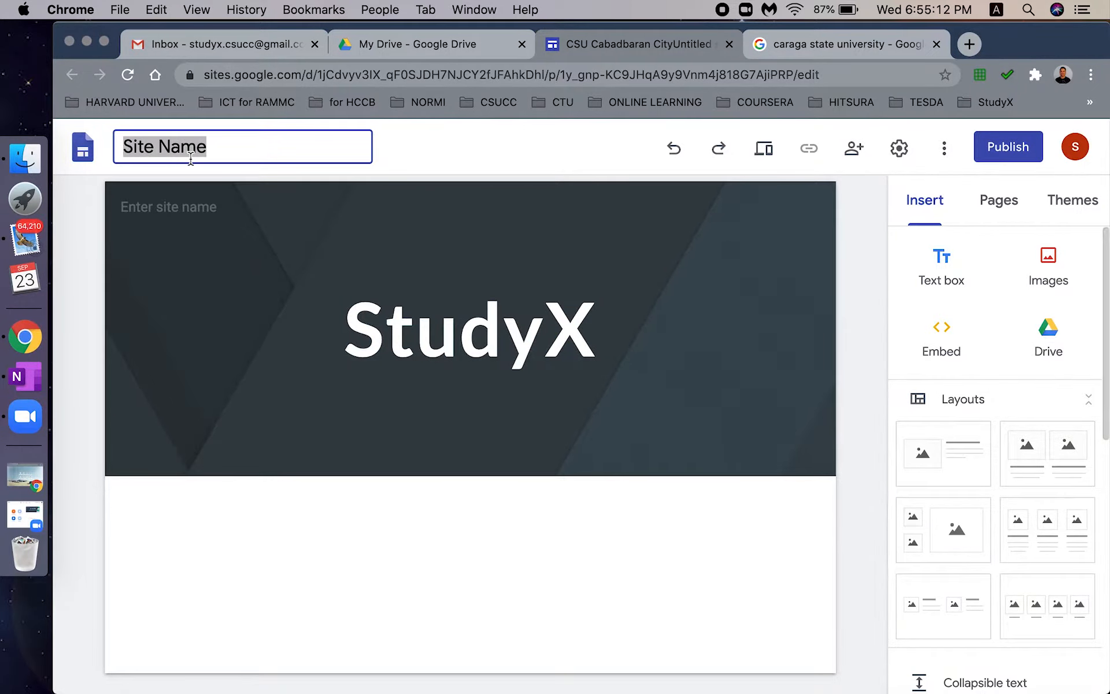
type("Ca")
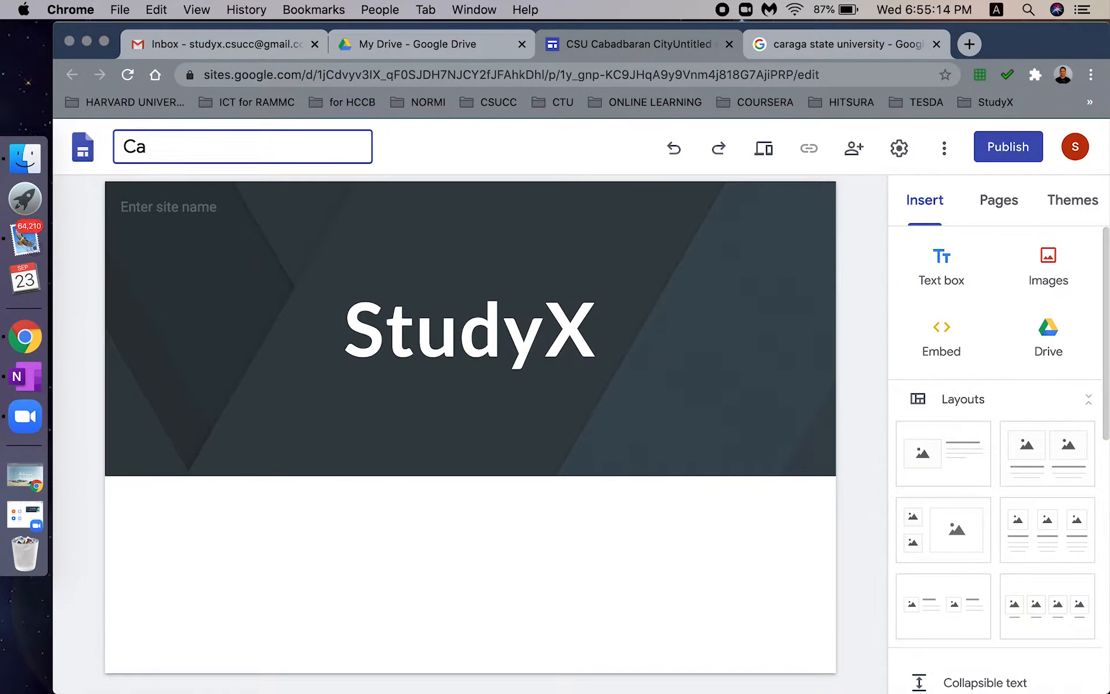
key("BackSpace")
type("SU Cabadbaran City")
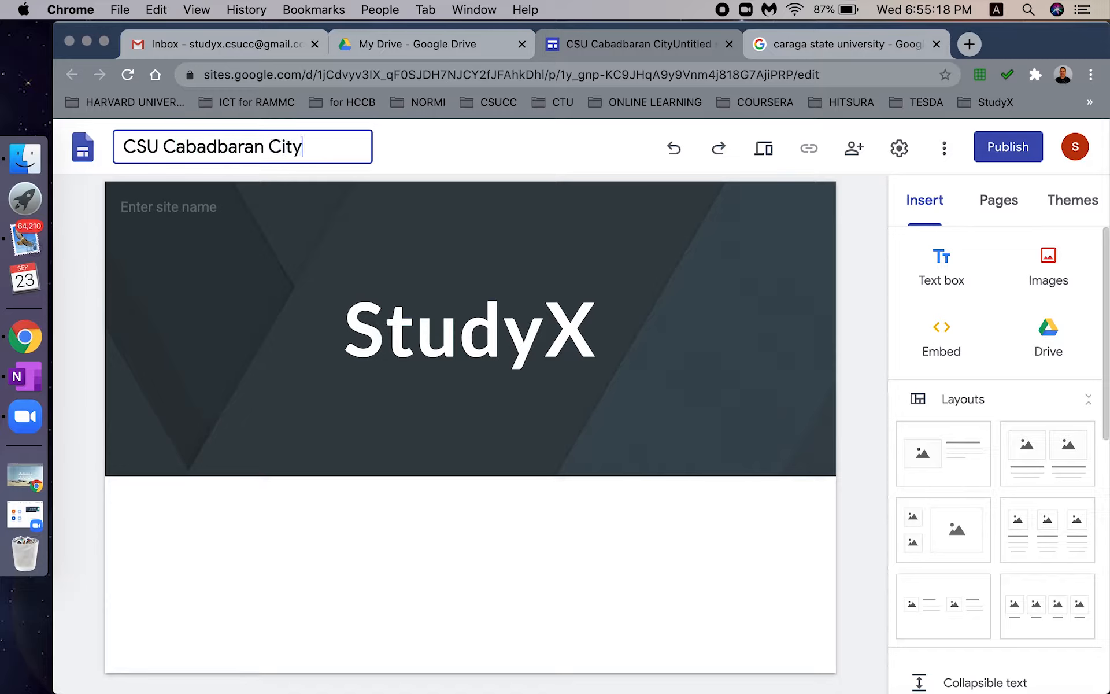
key("Return")
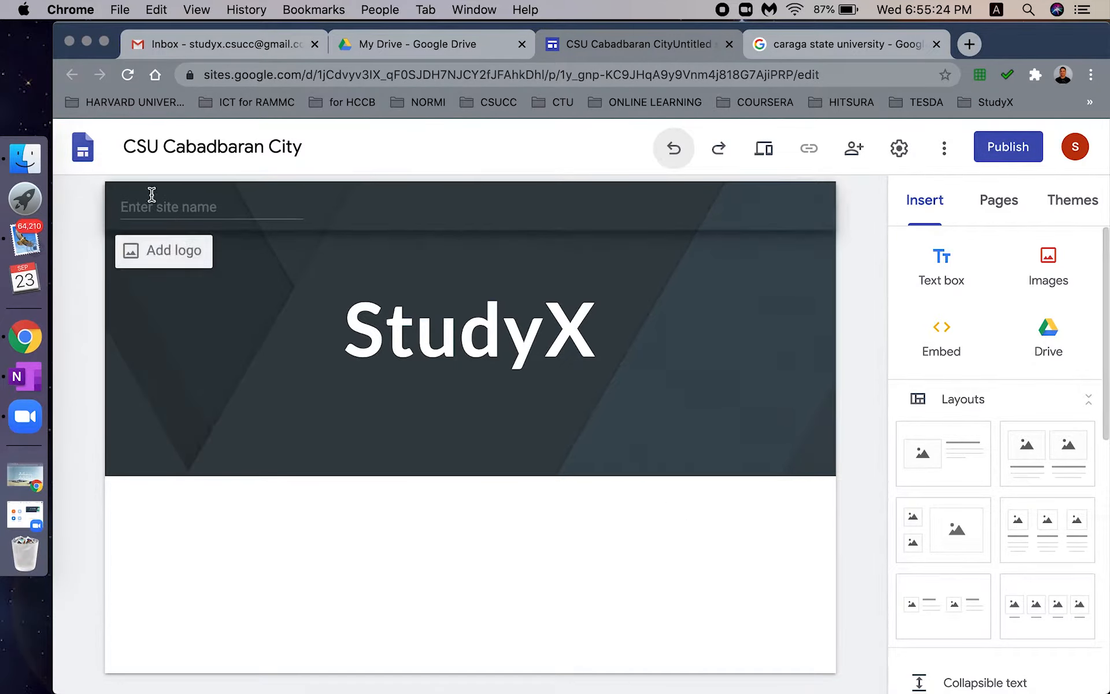
- Insert the Caraga State seal from Drive's Icons folder as the header logo
left_click(148, 148)
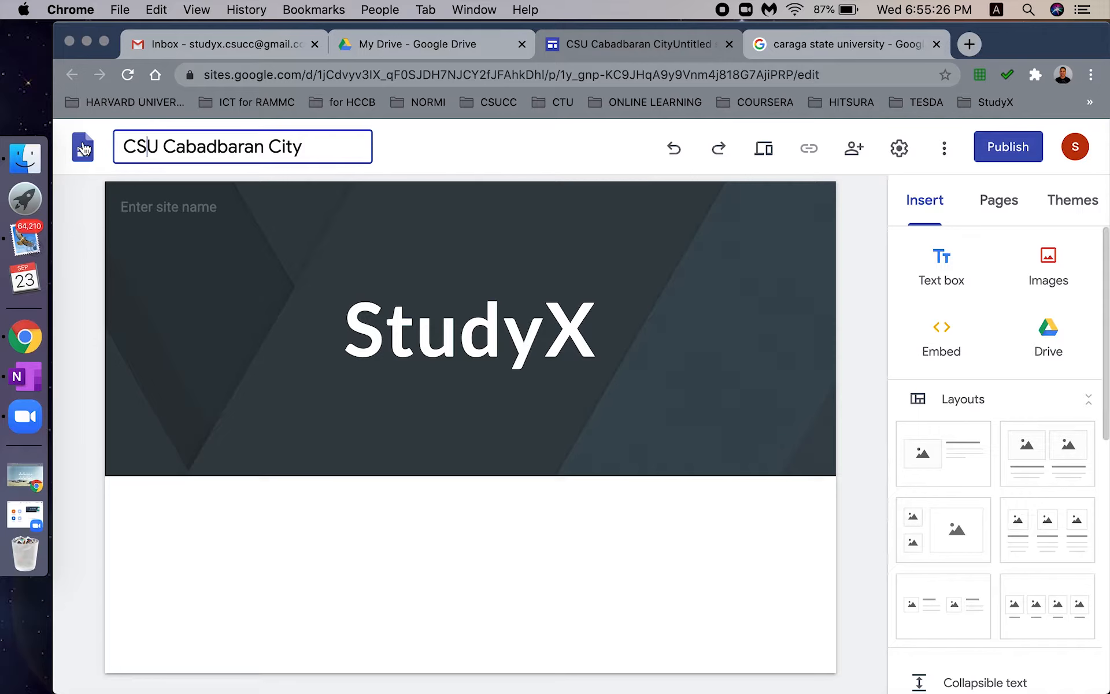
left_click(112, 210)
left_click(132, 254)
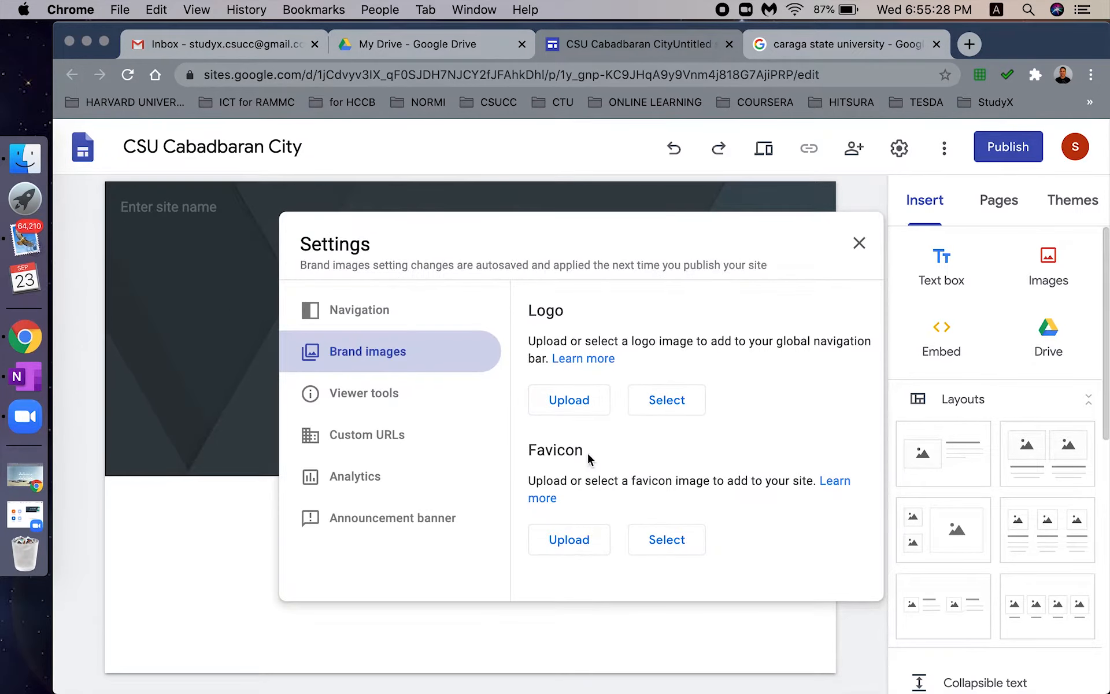
left_click(581, 421)
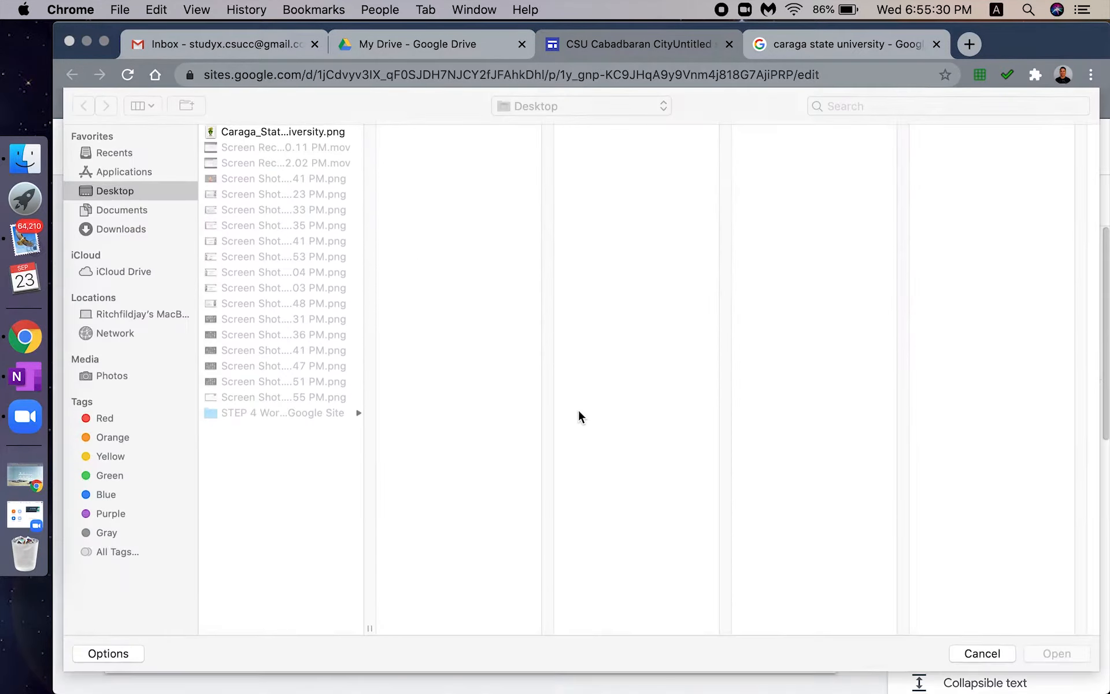
key("Escape")
left_click(665, 400)
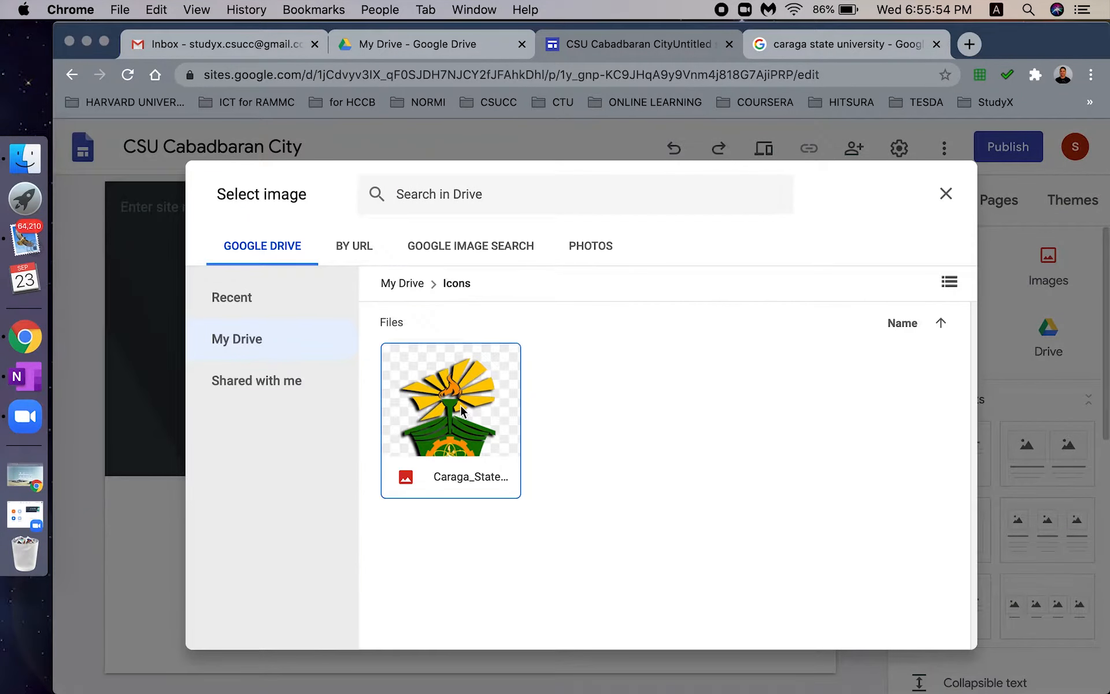
left_click(460, 405)
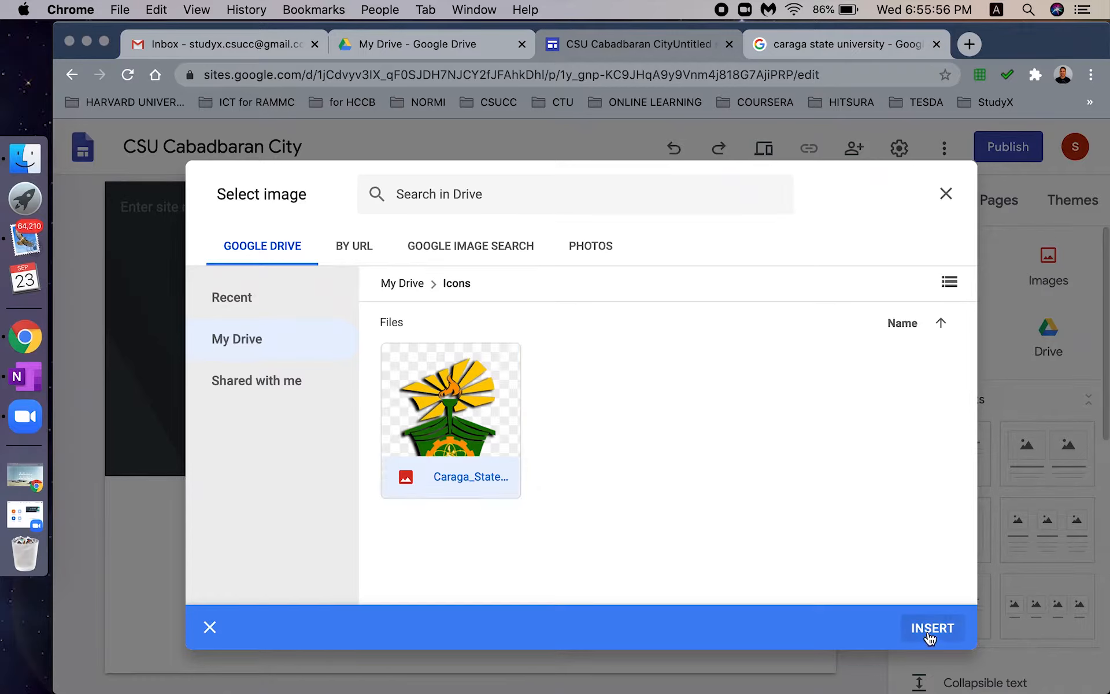
left_click(929, 631)
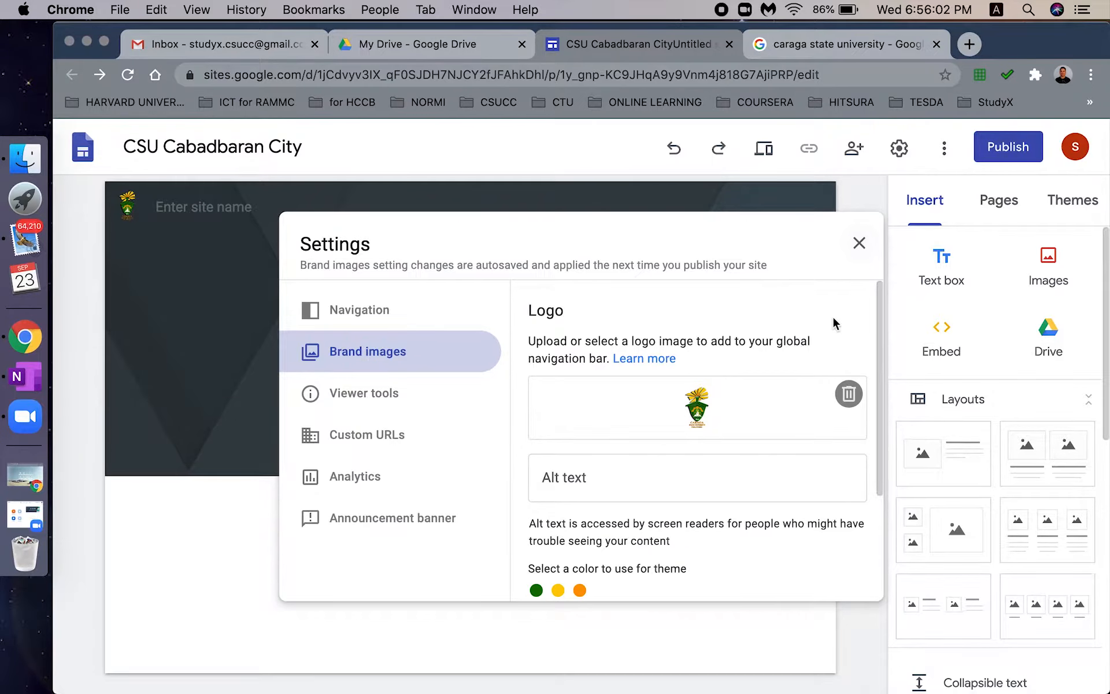
left_click(859, 243)
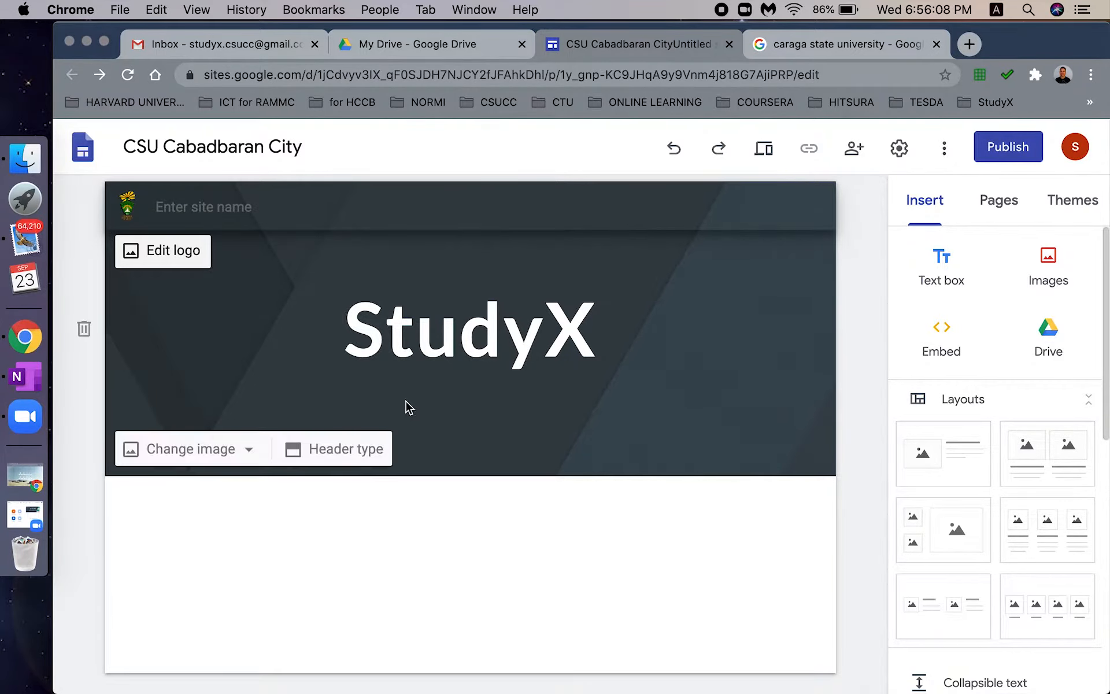
left_click(484, 427)
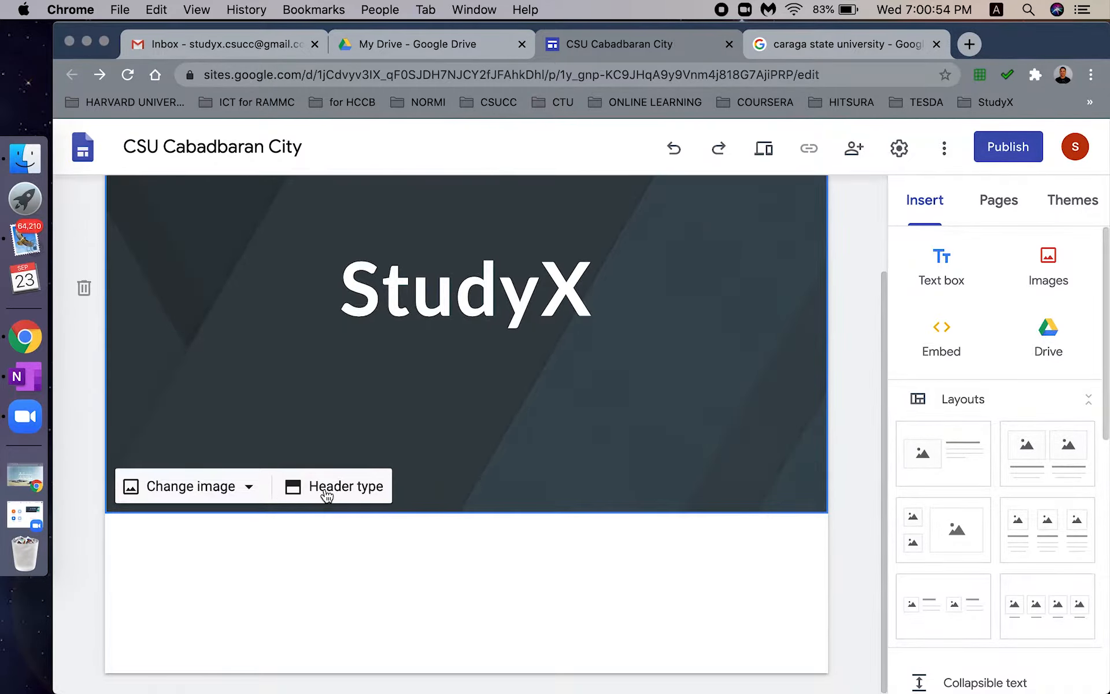
left_click(327, 492)
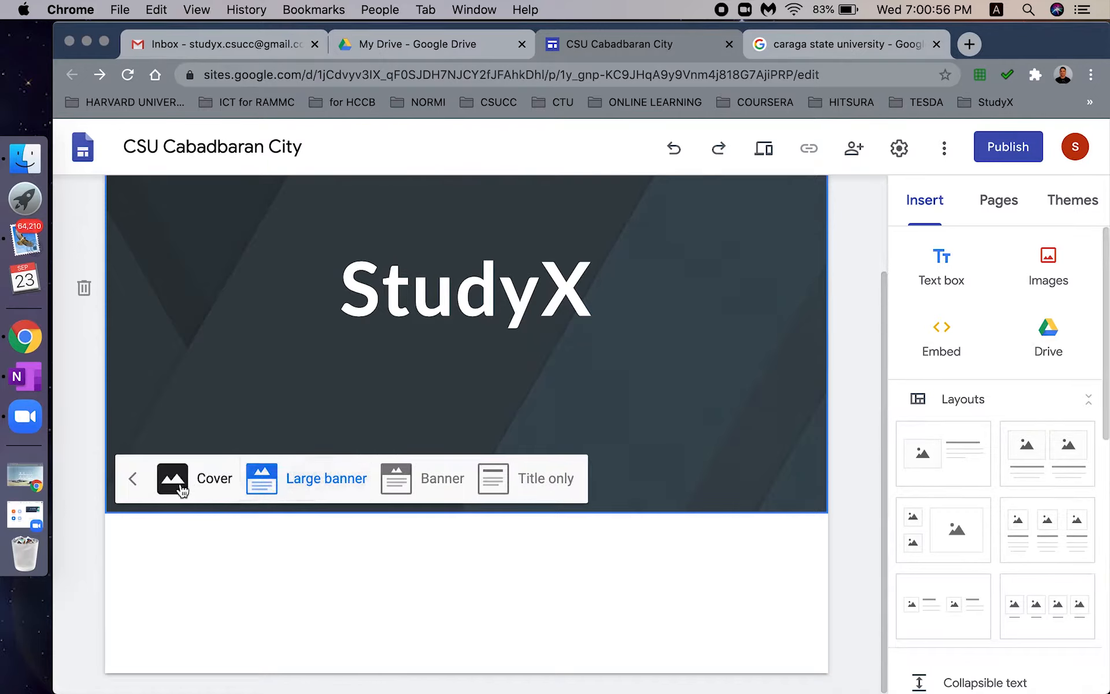
- Set the header background to the campus photo in Drive's StudyX > FB Messenger Icons folder
left_click(228, 480)
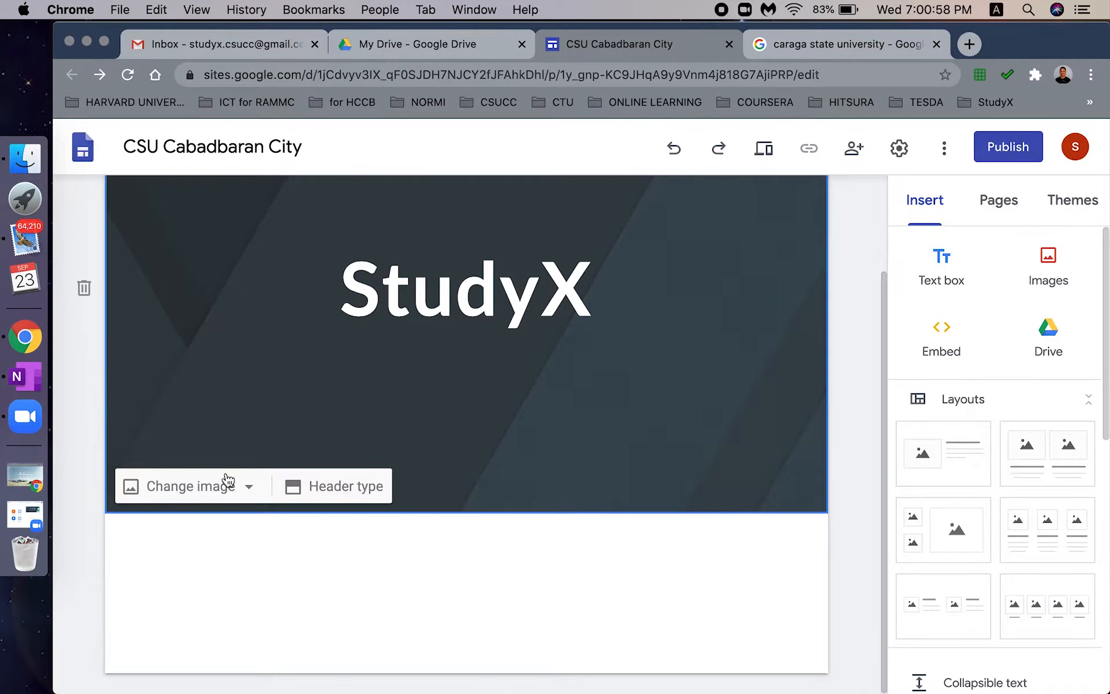
left_click(187, 491)
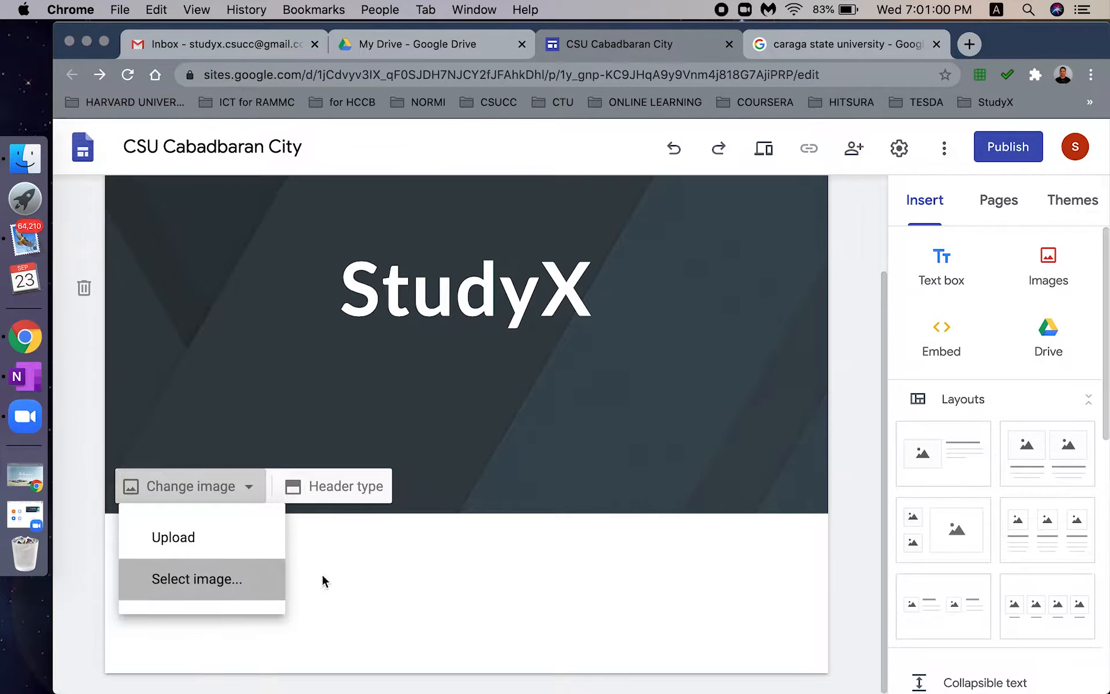
left_click(231, 580)
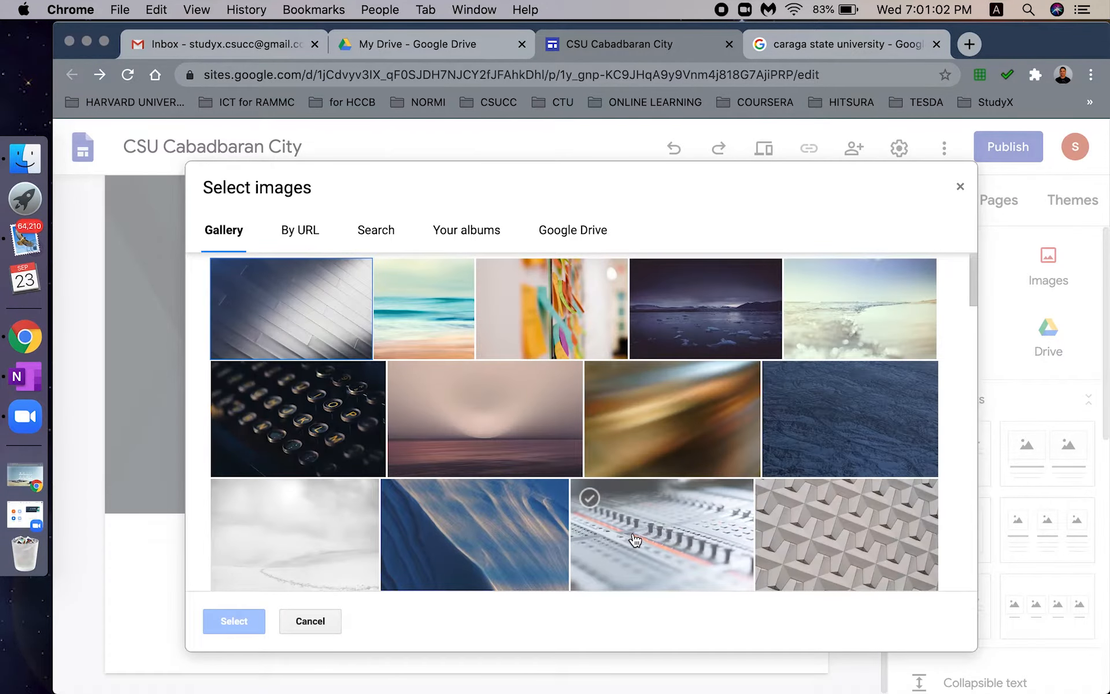
left_click(482, 236)
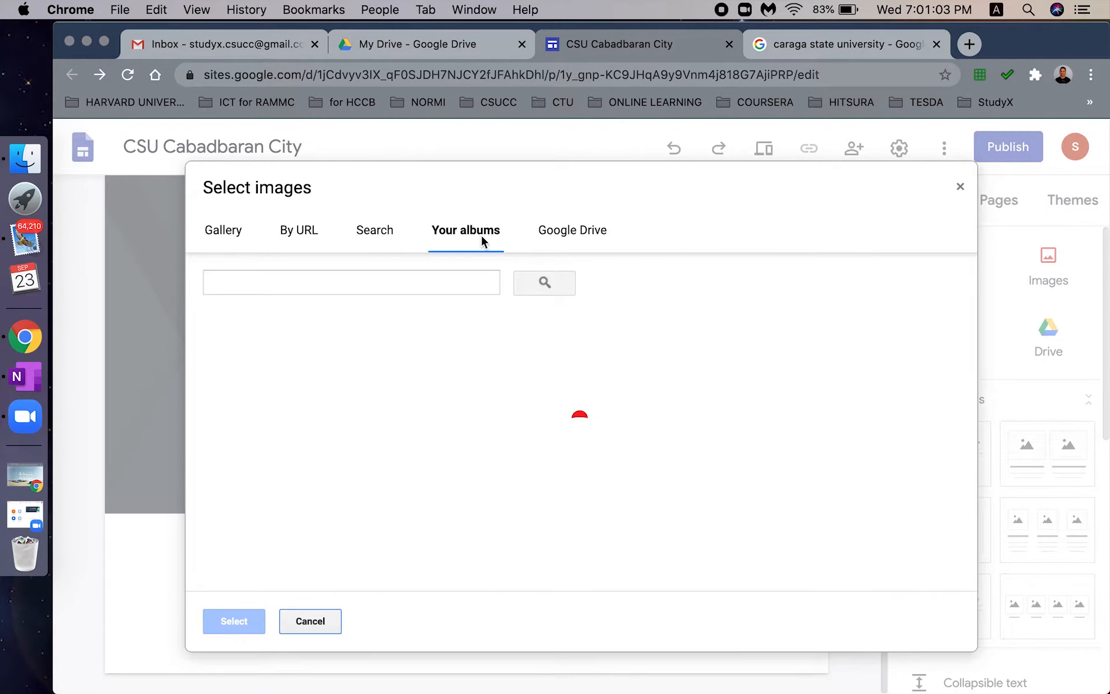
left_click(555, 236)
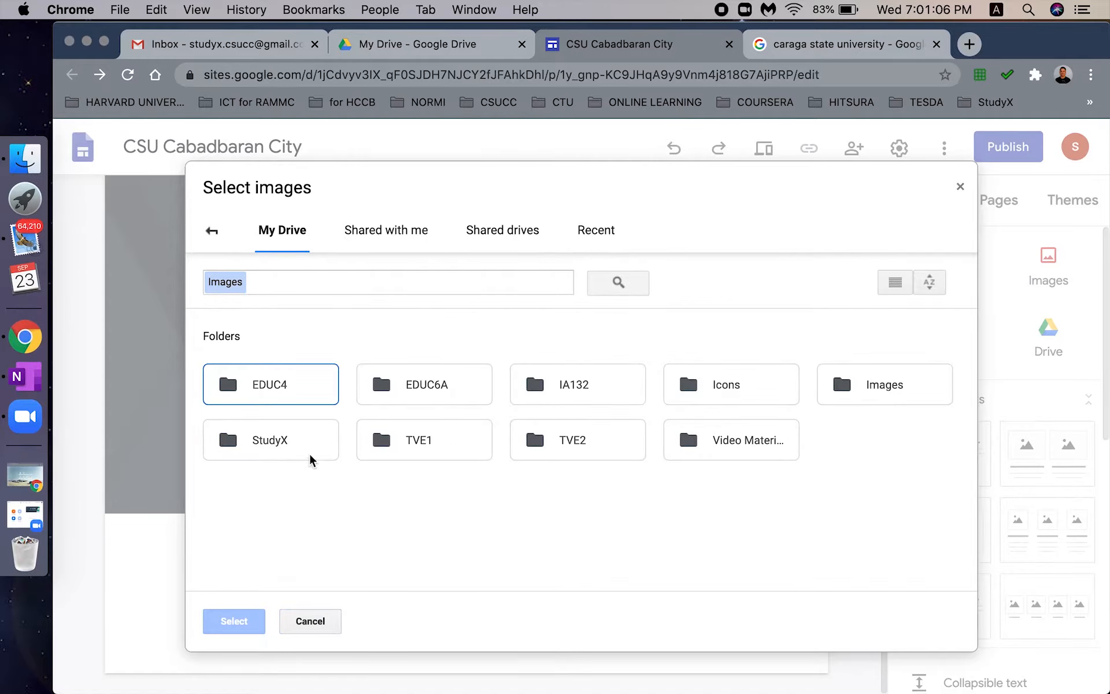
left_click(261, 444)
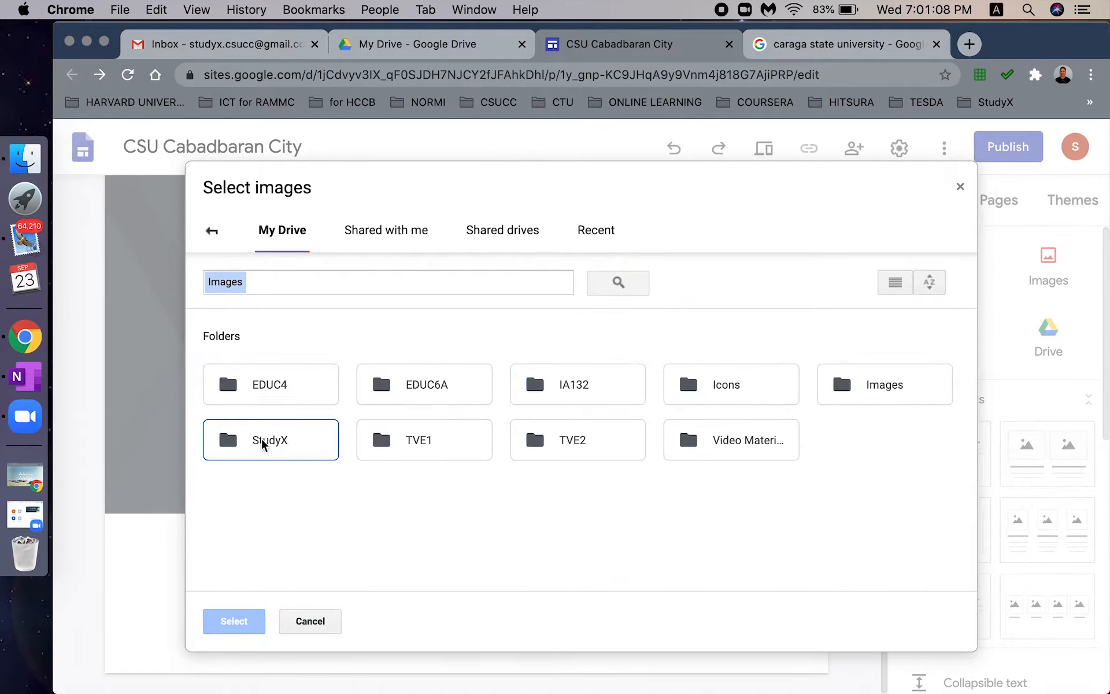
double_click(262, 443)
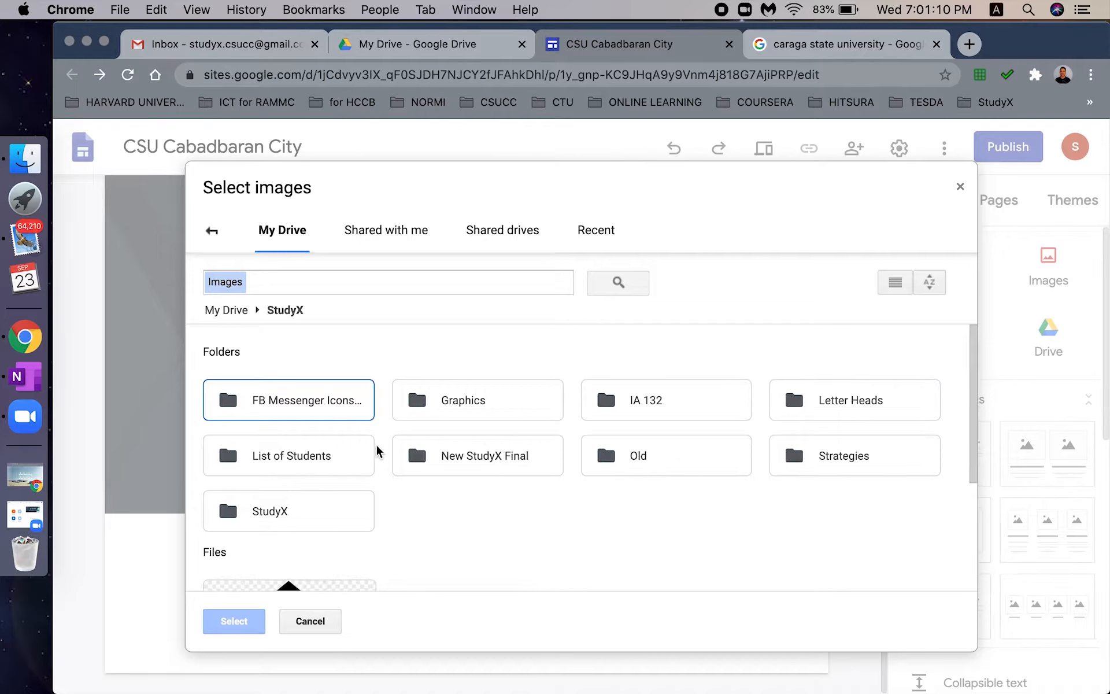
double_click(280, 396)
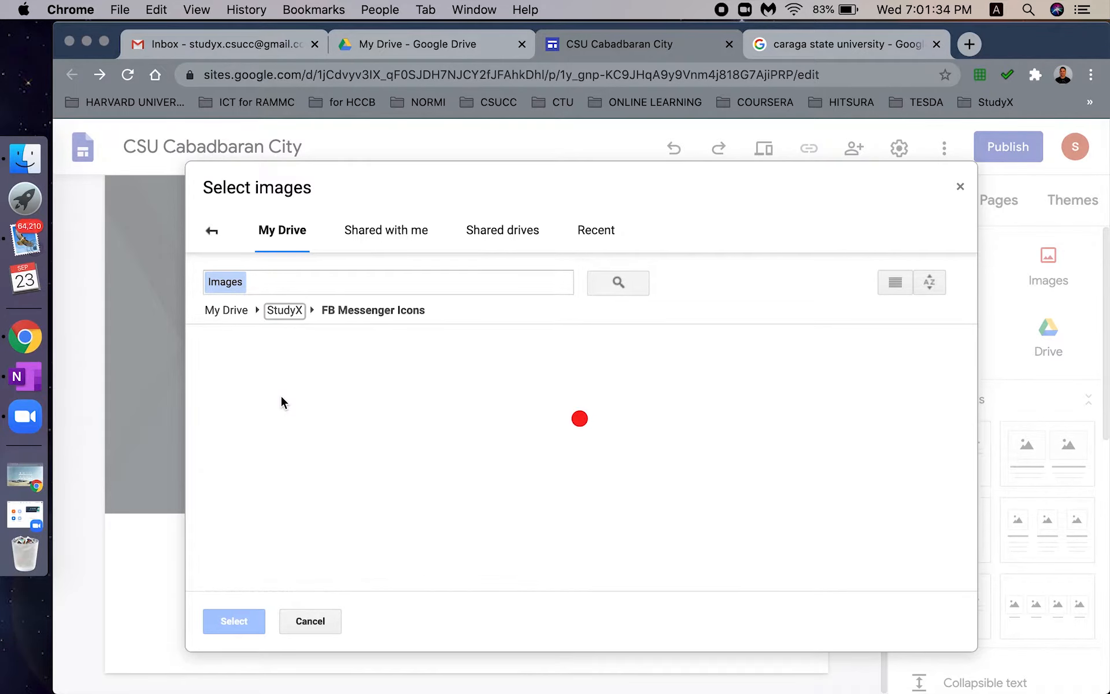
left_click(913, 502)
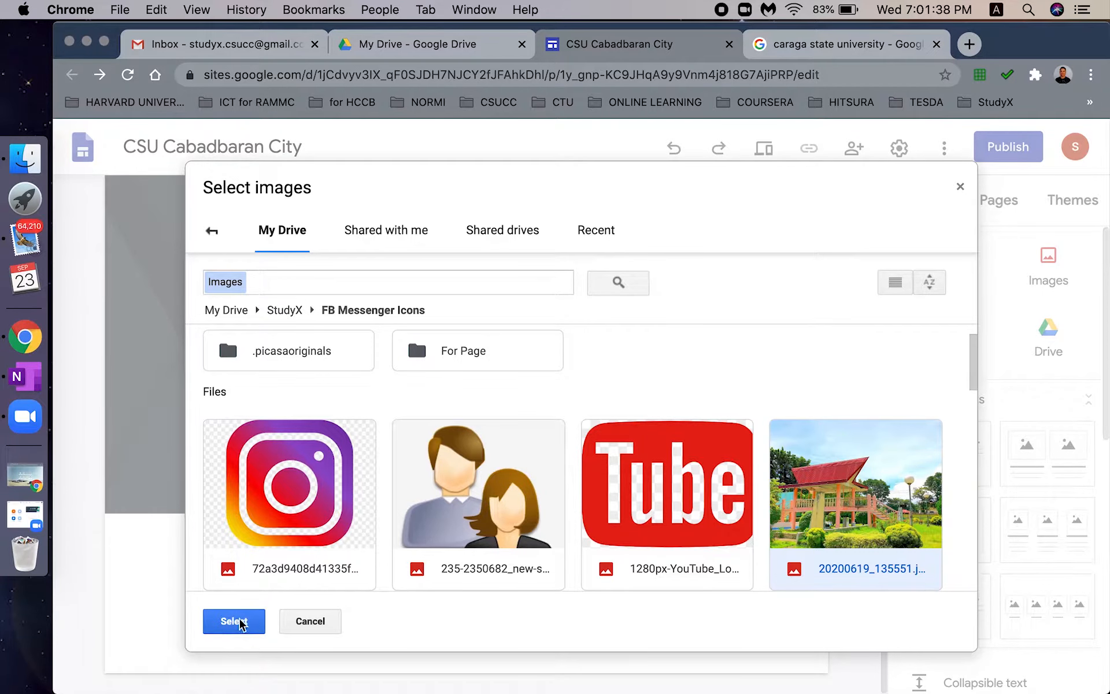
left_click(237, 622)
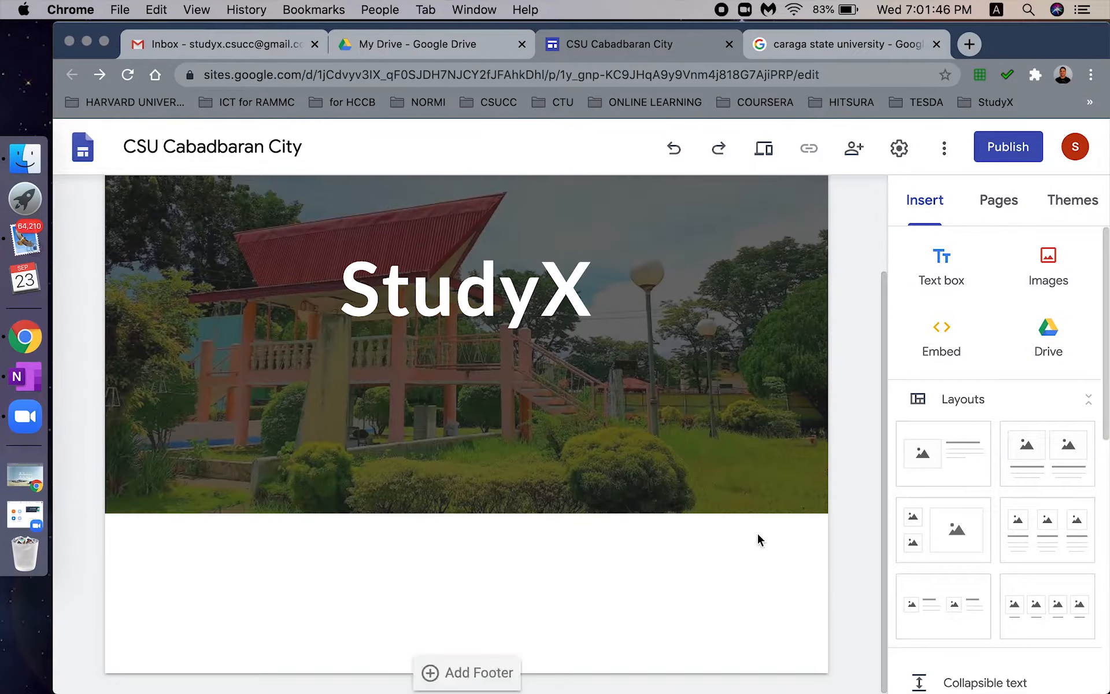
- Check the header's logo and StudyX title, then bring up the Themes panel
mouse_move(651, 493)
left_click(231, 490)
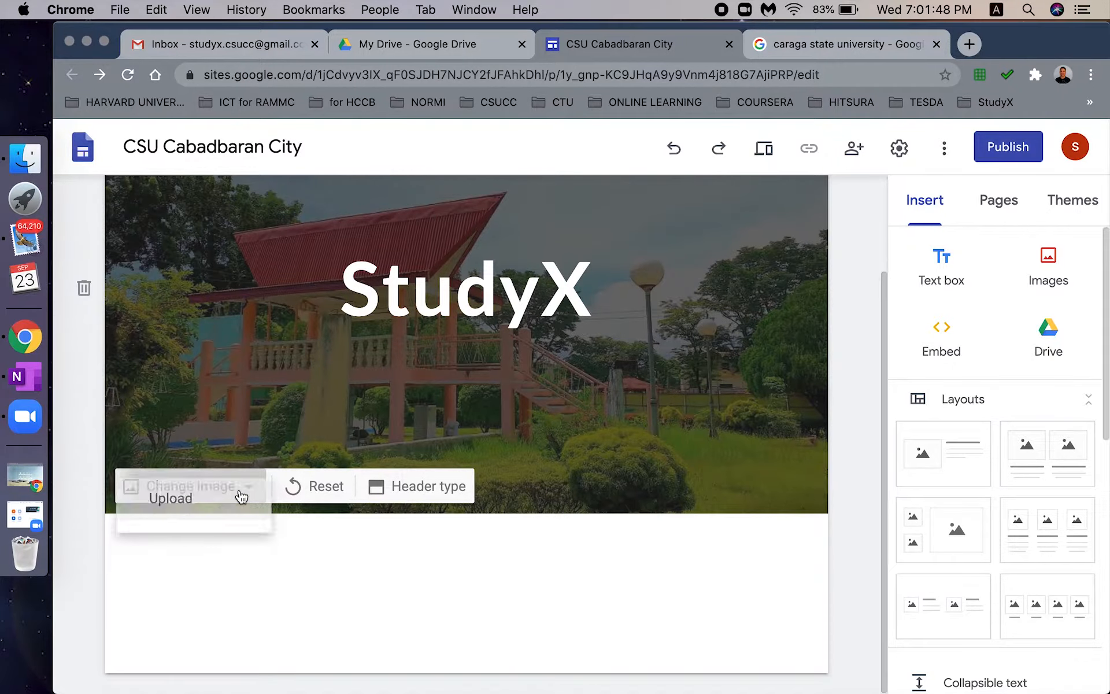
left_click(418, 505)
left_click(563, 454)
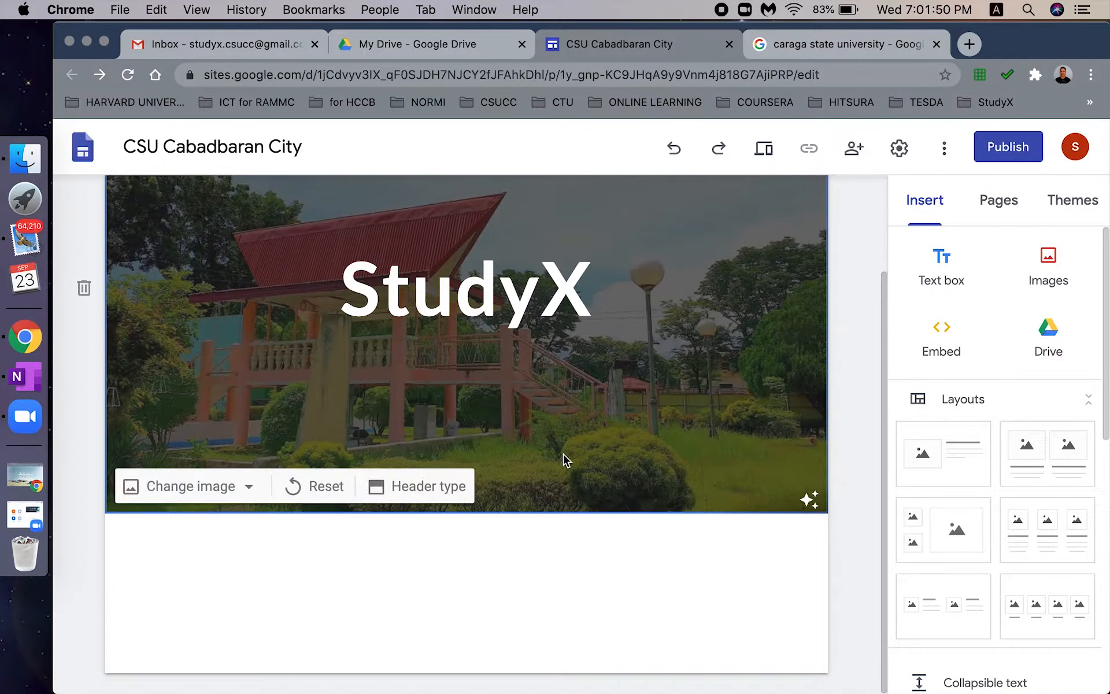
left_click_drag(882, 455, 880, 319)
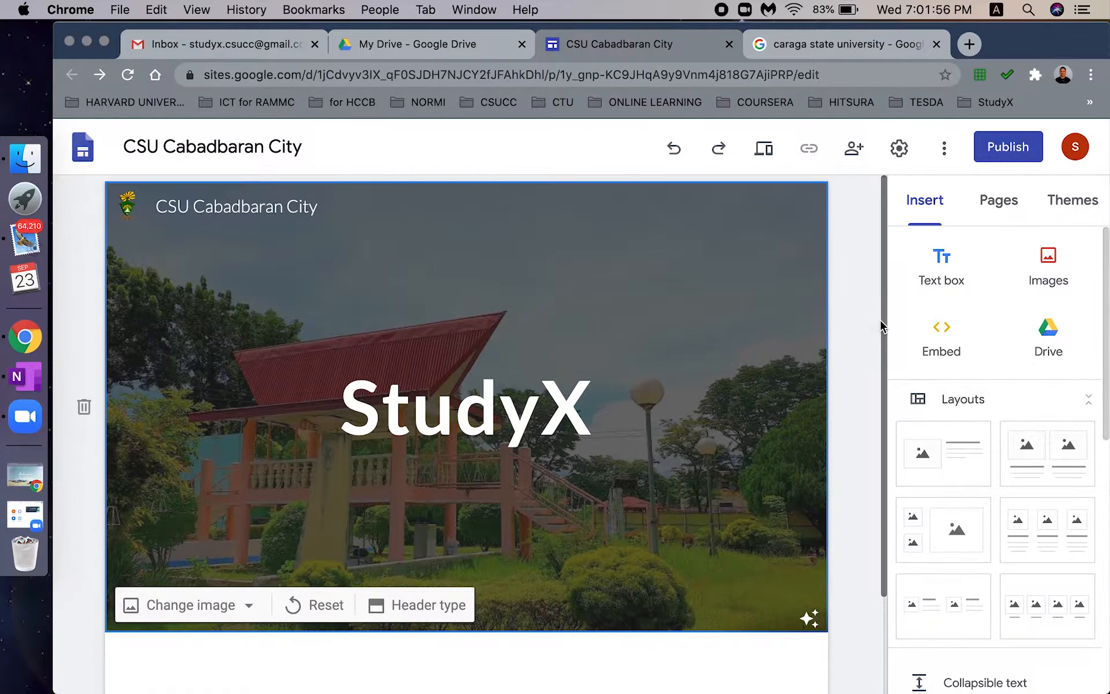
left_click_drag(881, 357, 887, 439)
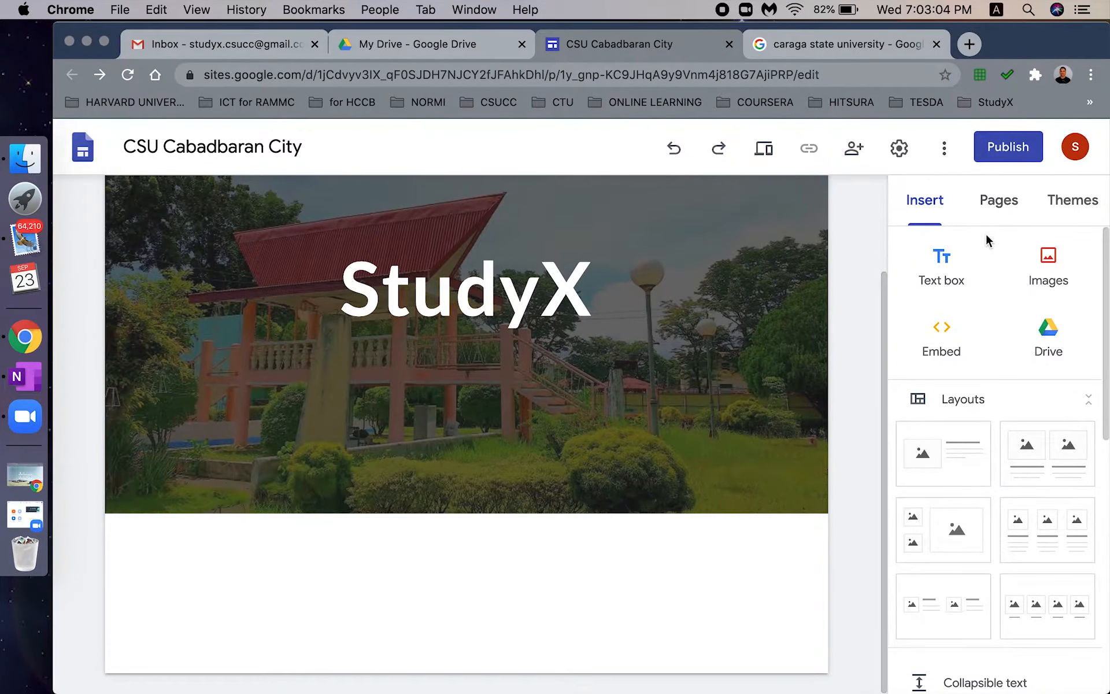
left_click(1077, 198)
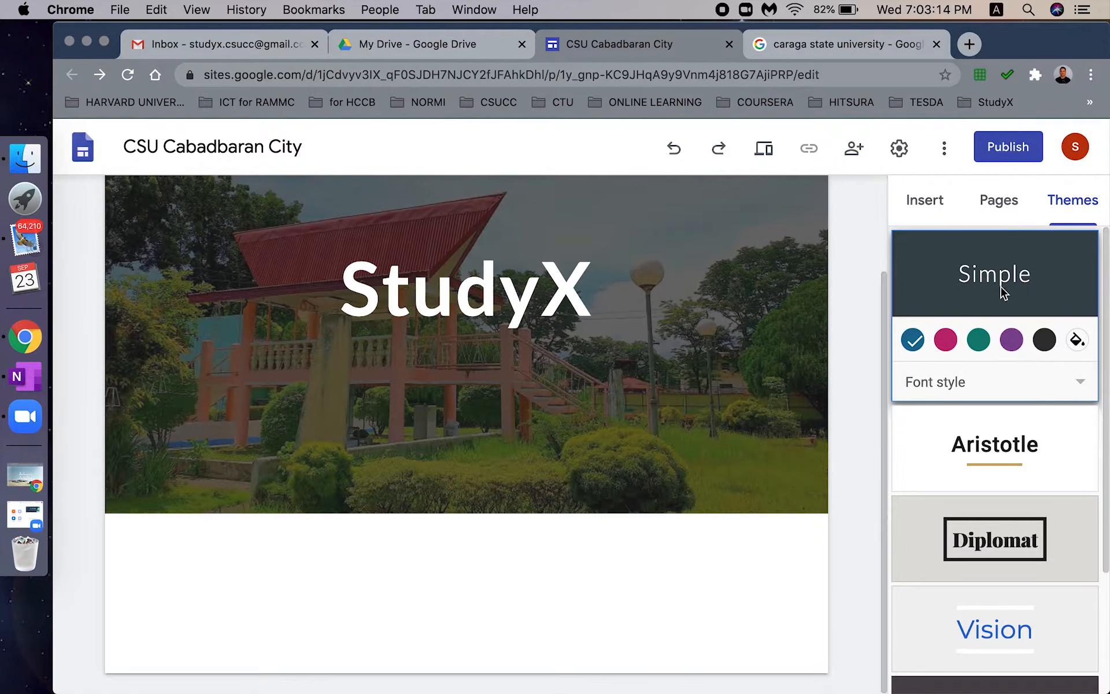
- Preview the Aristotle, Diplomat, Vision, Level and Impression themes on the site
left_click(1013, 466)
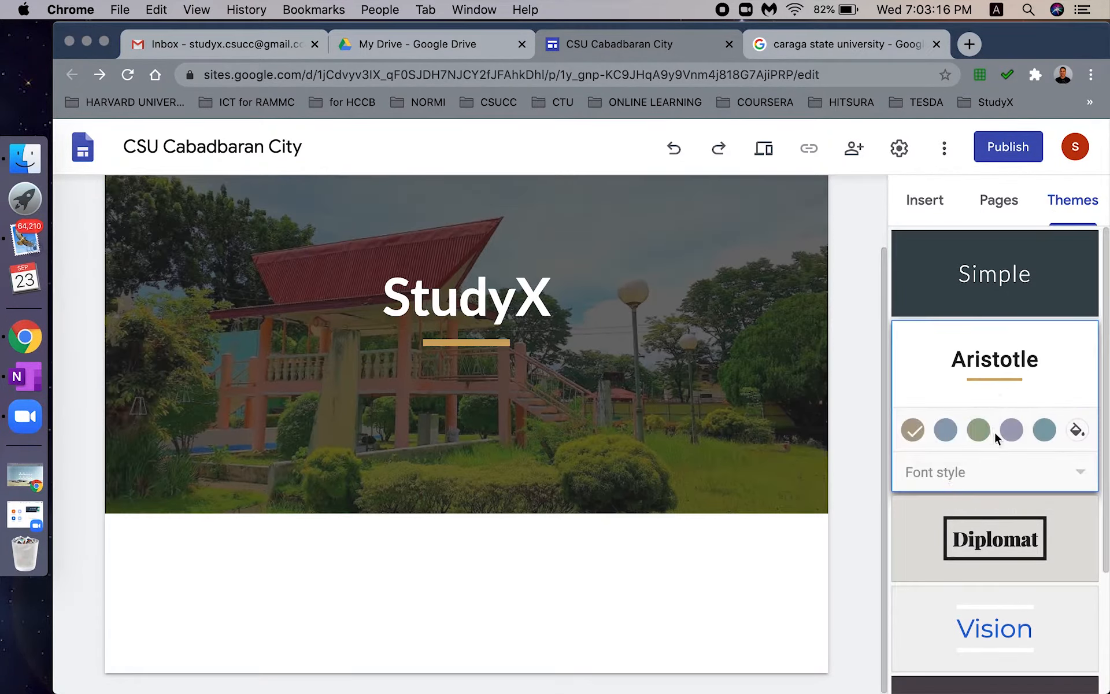
left_click(997, 524)
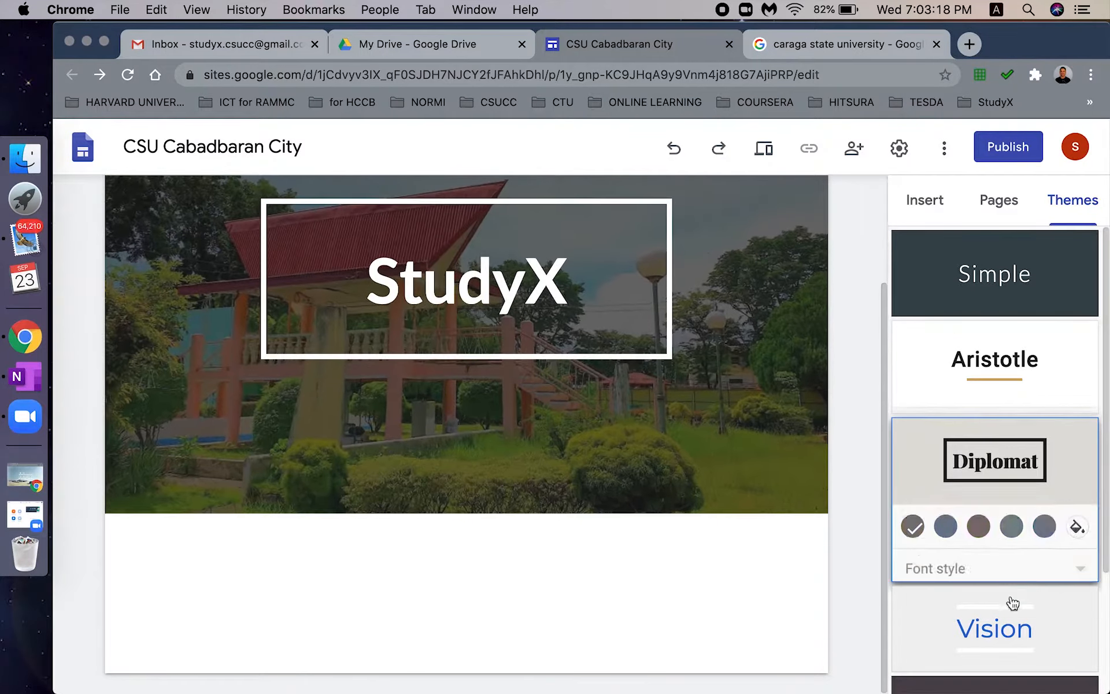
left_click(1014, 636)
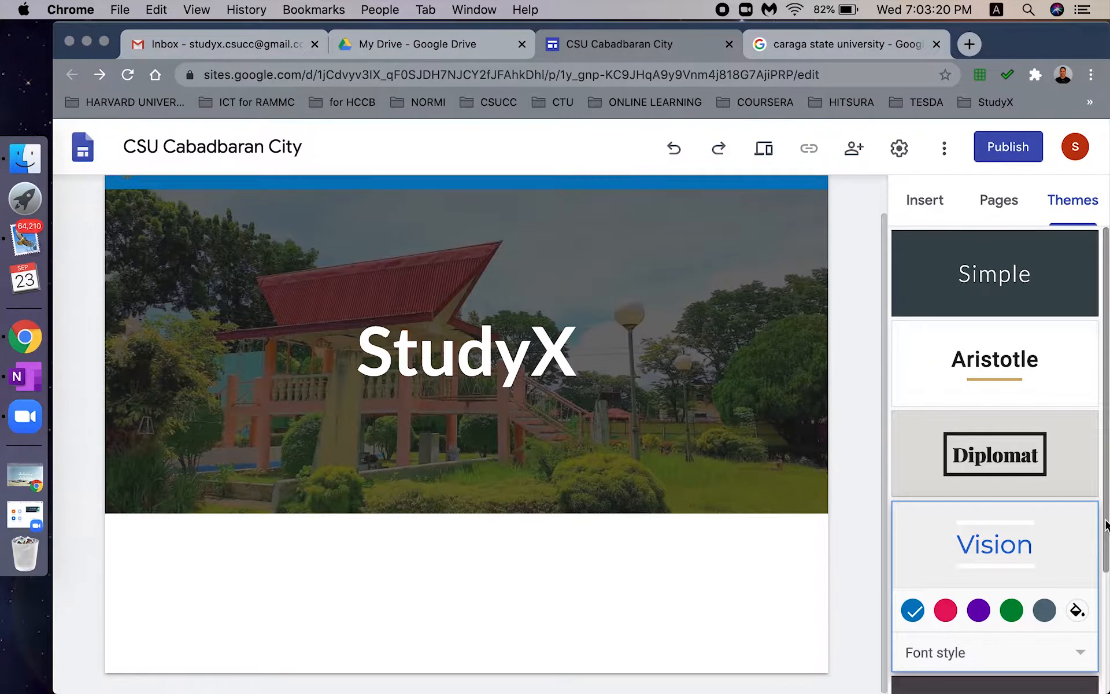
left_click_drag(1104, 525, 1105, 669)
left_click(997, 591)
left_click(1033, 661)
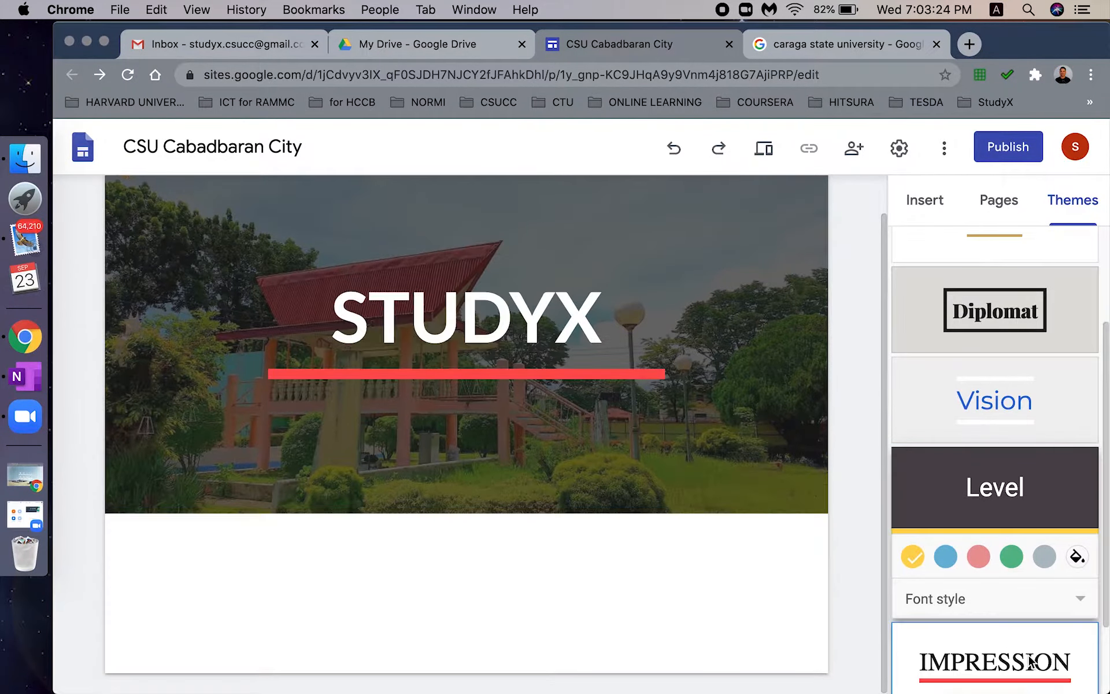
- Apply the Level theme with its yellow bar, then show the site's Pages list
left_click_drag(1105, 587, 1109, 541)
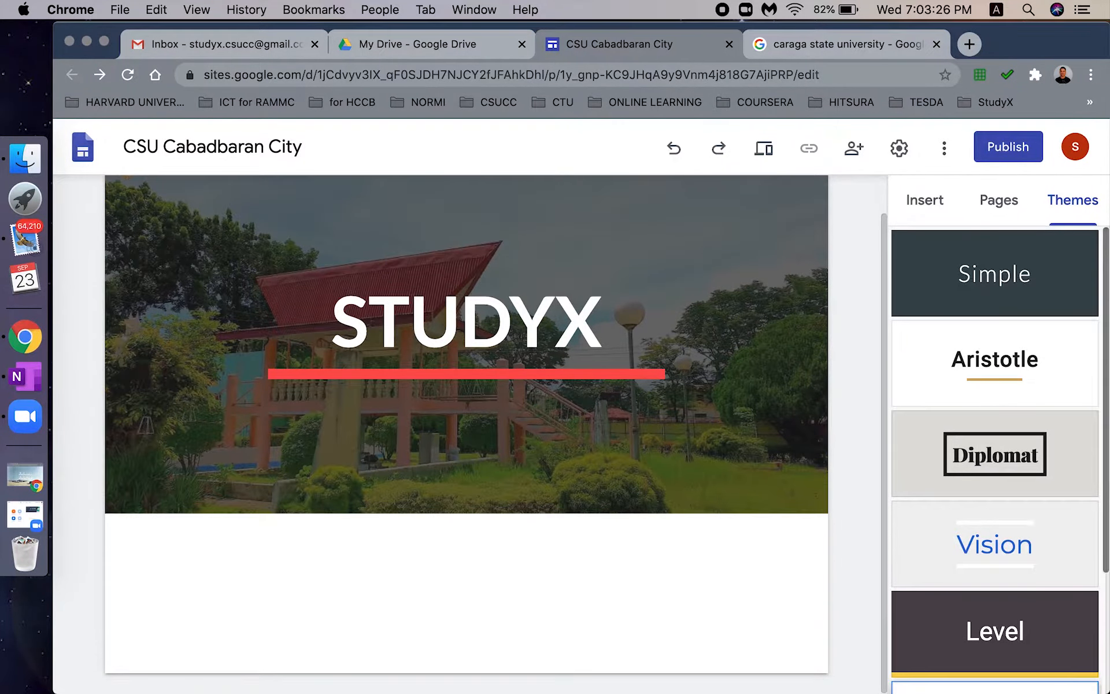
scroll(1038, 562, "down", 2)
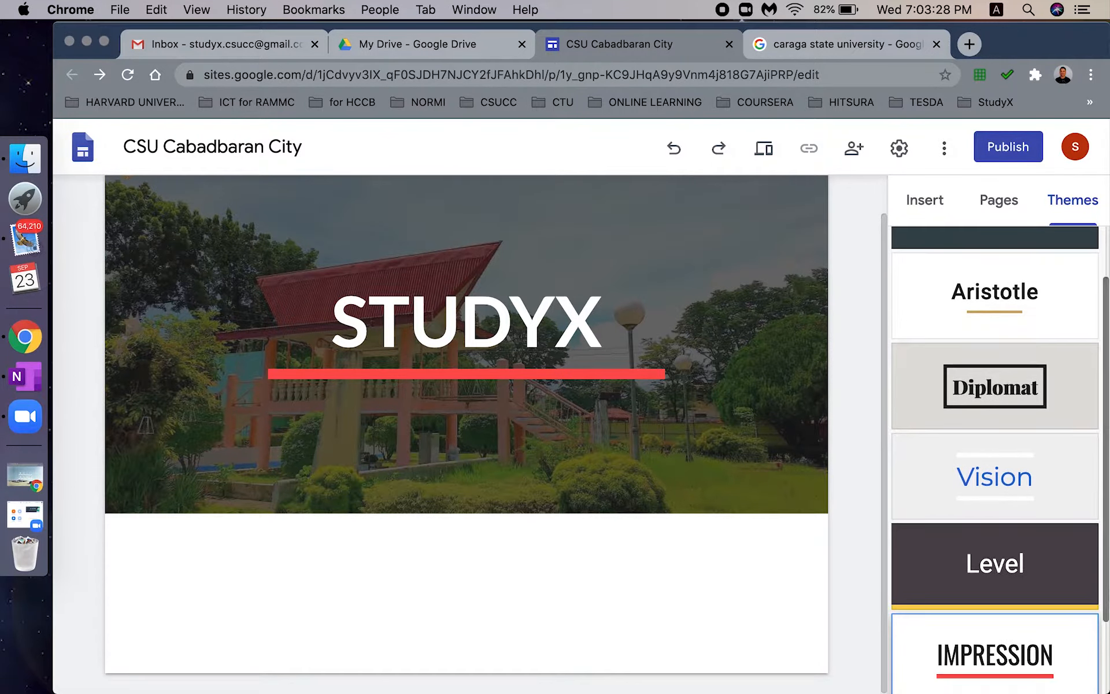
left_click(1025, 550)
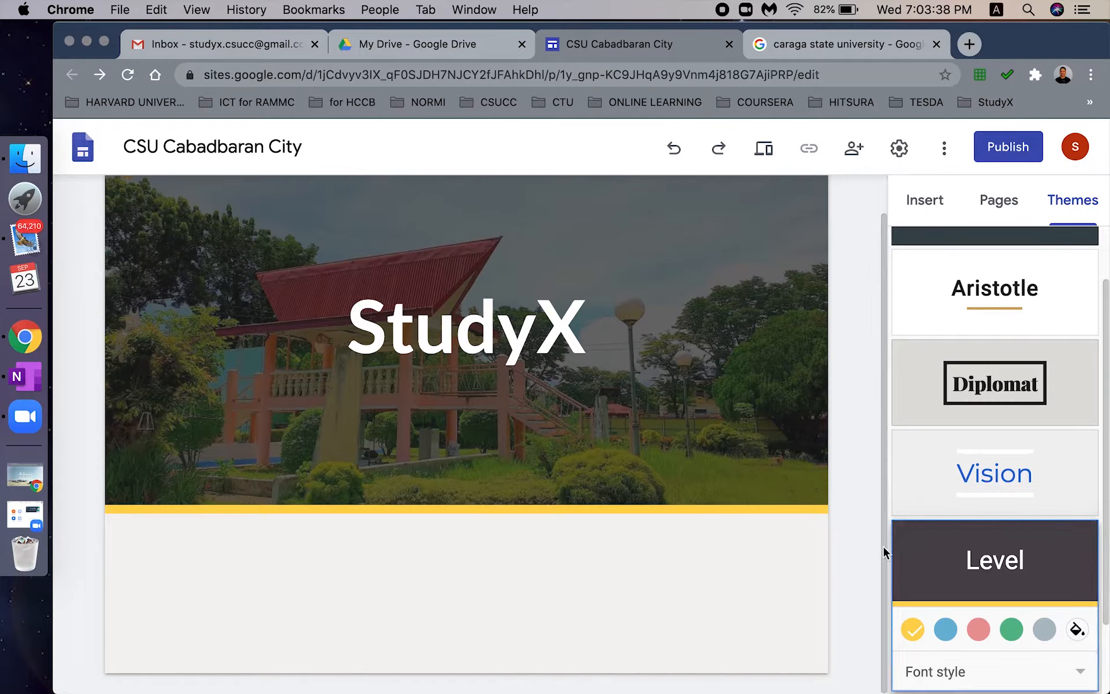
scroll(1067, 489, "up", 1)
scroll(902, 376, "up", 1)
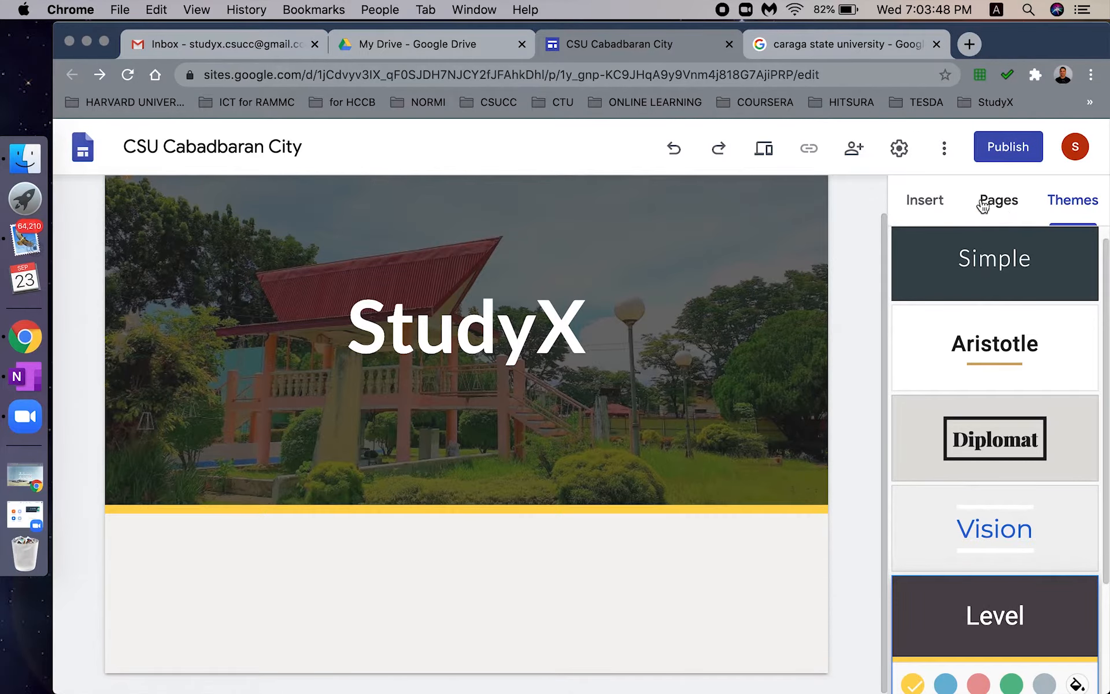
left_click(1015, 208)
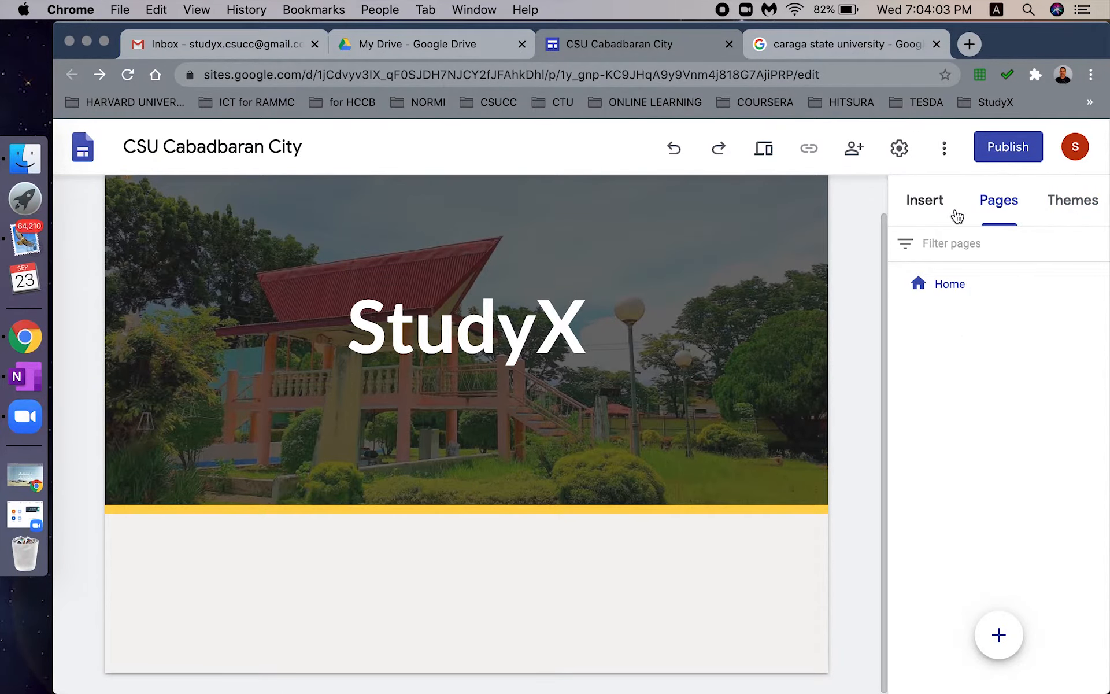
- Change the Home page's name to StudyX in its page properties
left_click(966, 290)
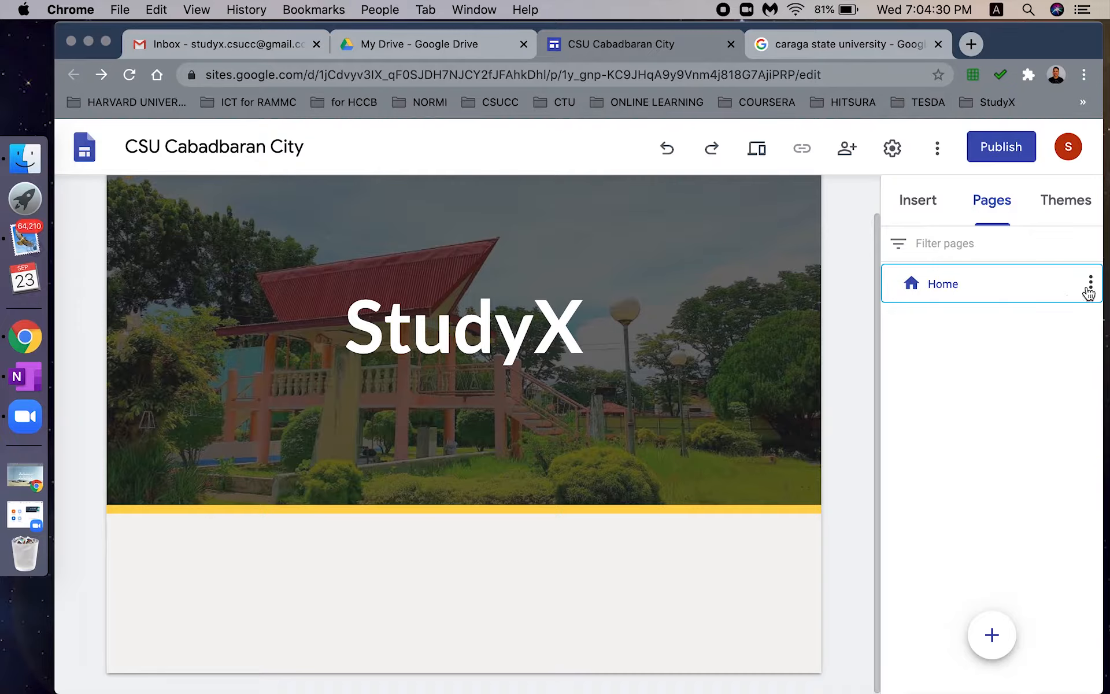
left_click(1091, 287)
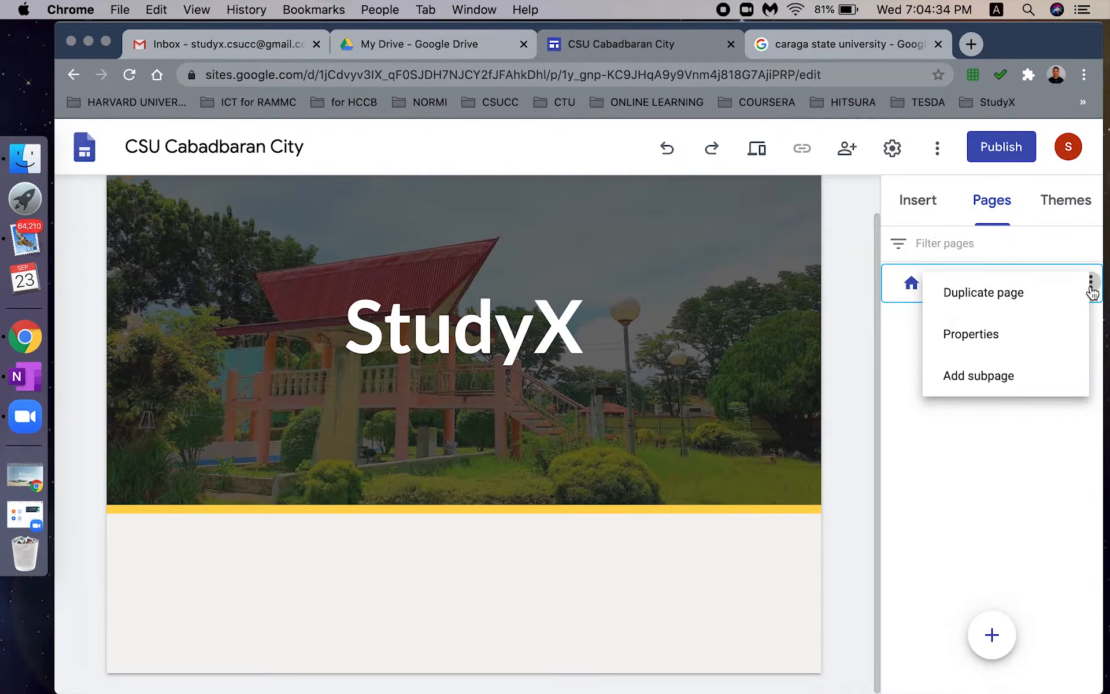
left_click(988, 344)
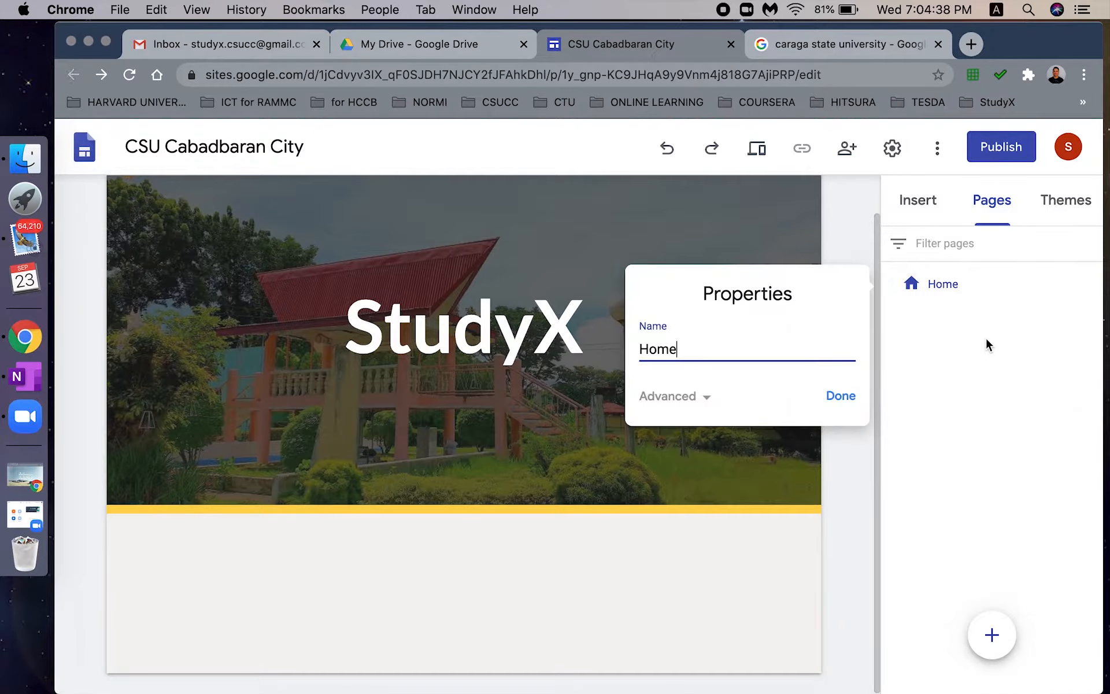
left_click_drag(711, 366, 596, 351)
type("StudyX")
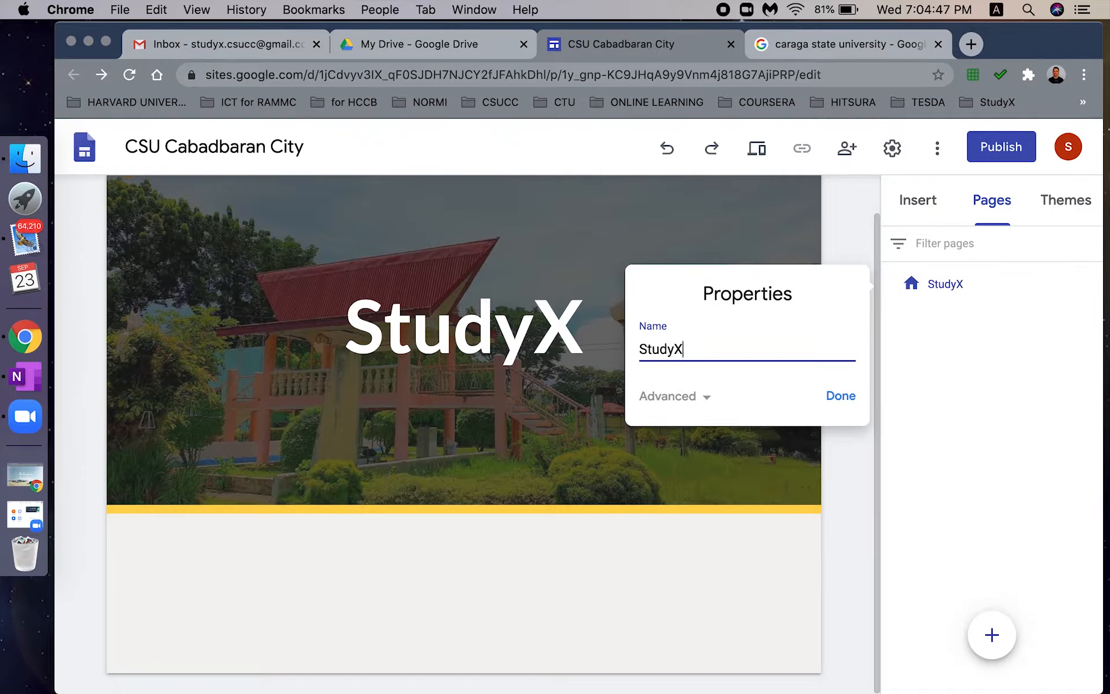
left_click(840, 398)
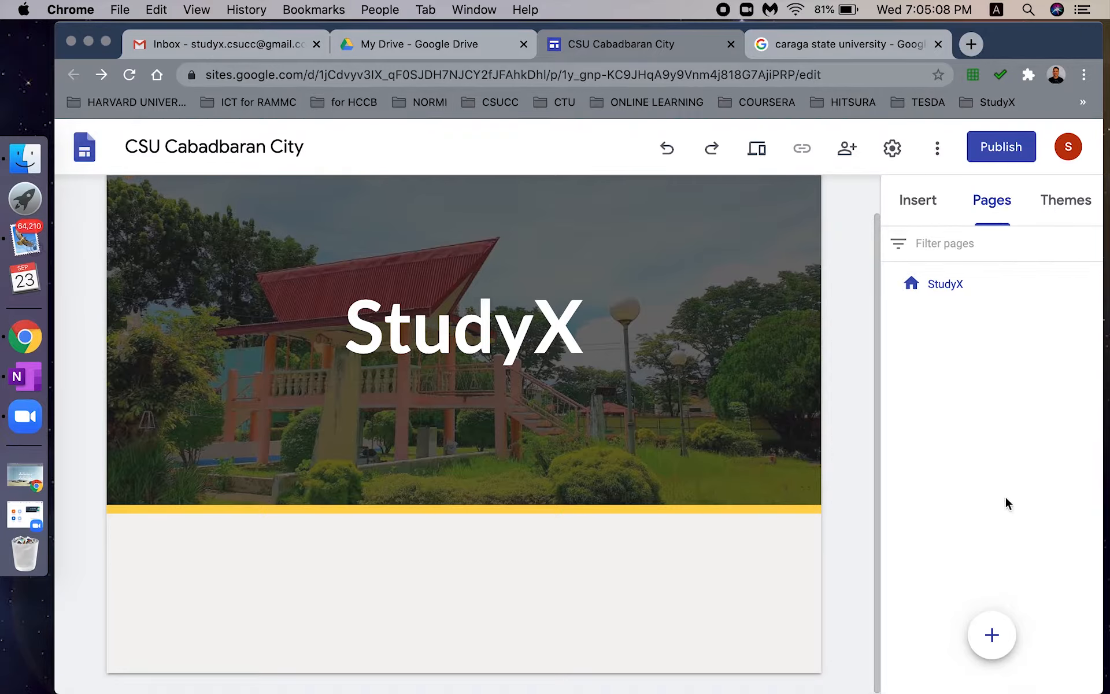
- Add a new page named Courses to the site
mouse_move(992, 662)
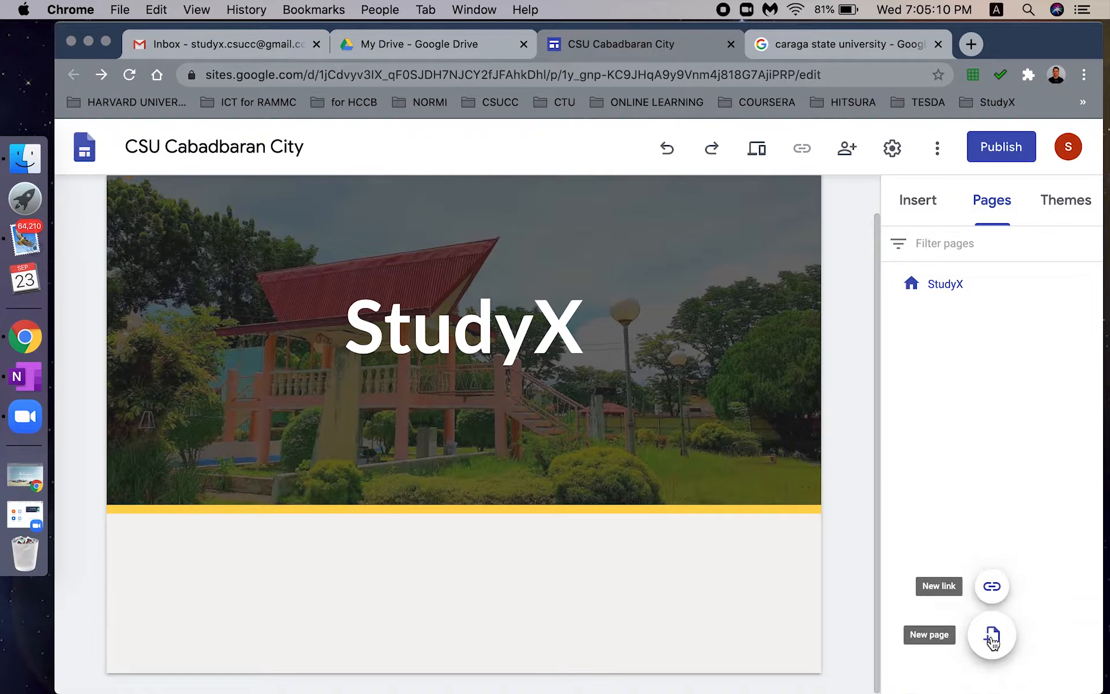
left_click(992, 639)
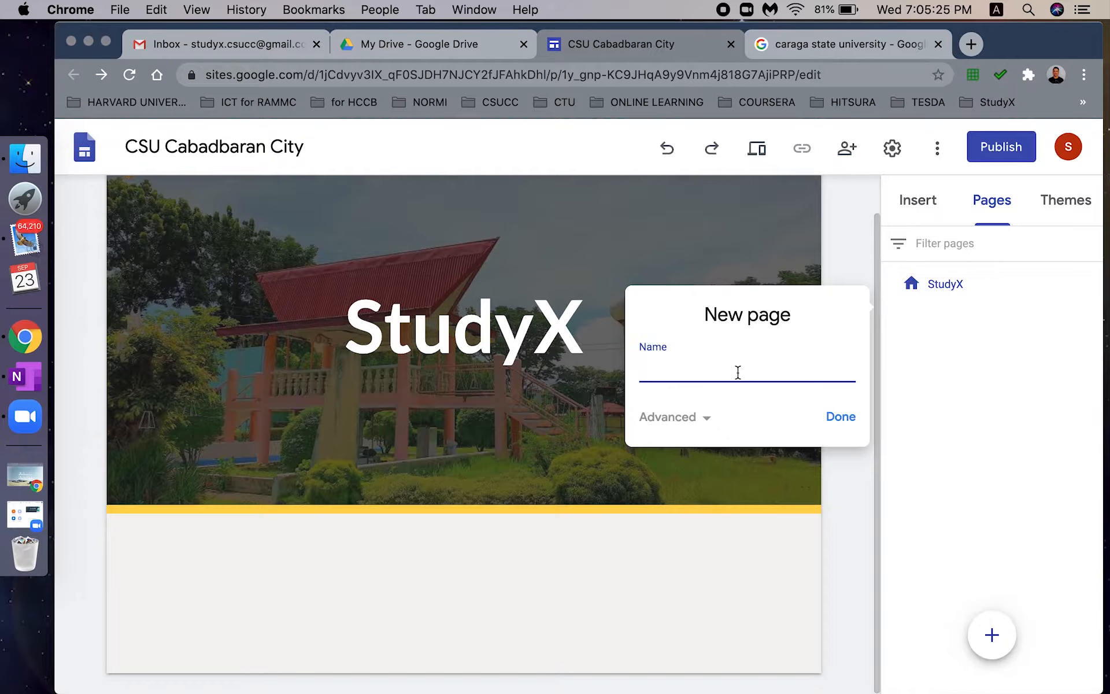
type("Courses")
left_click(842, 418)
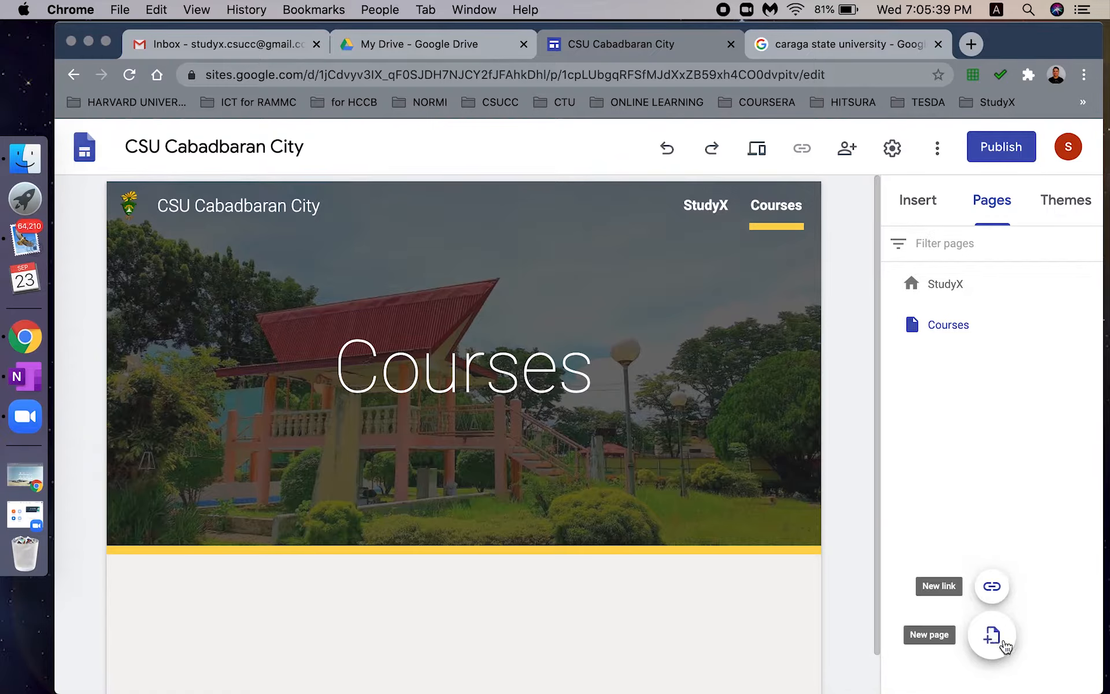
- Add a Students page, then open the Courses page
left_click(991, 634)
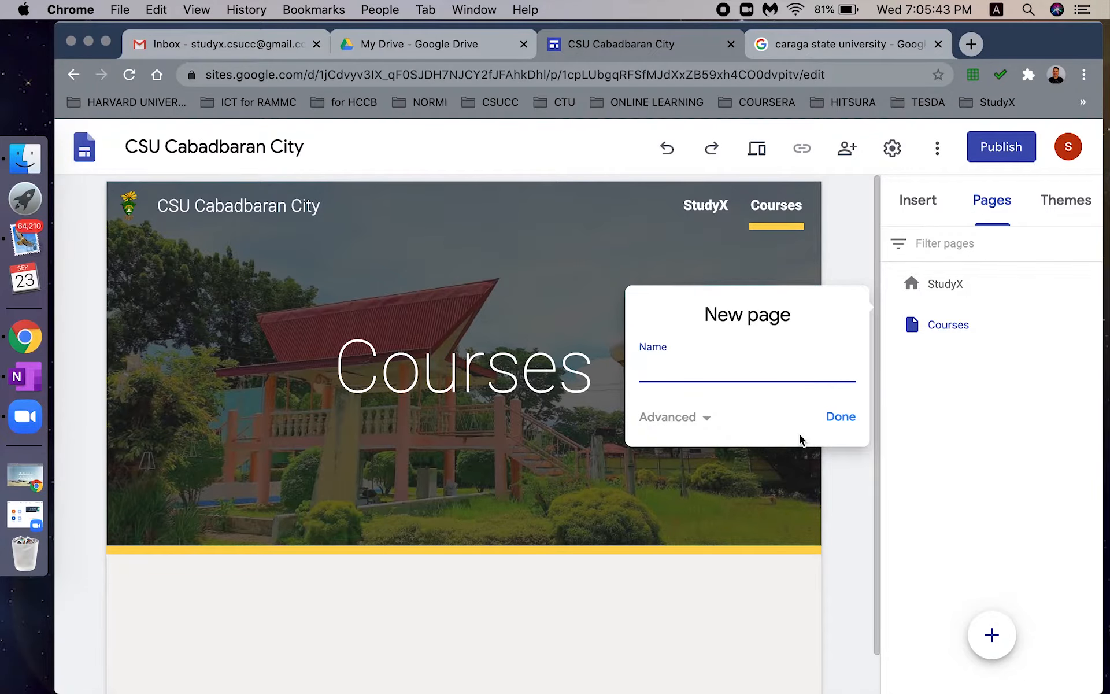
type("Students")
left_click(849, 425)
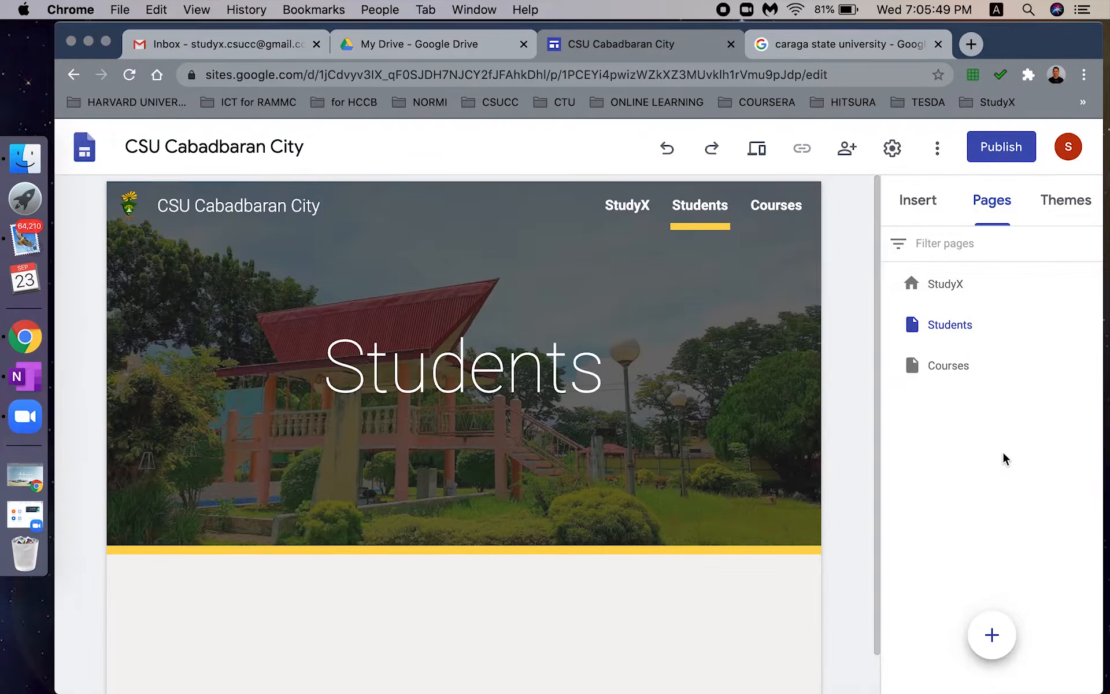
mouse_move(958, 373)
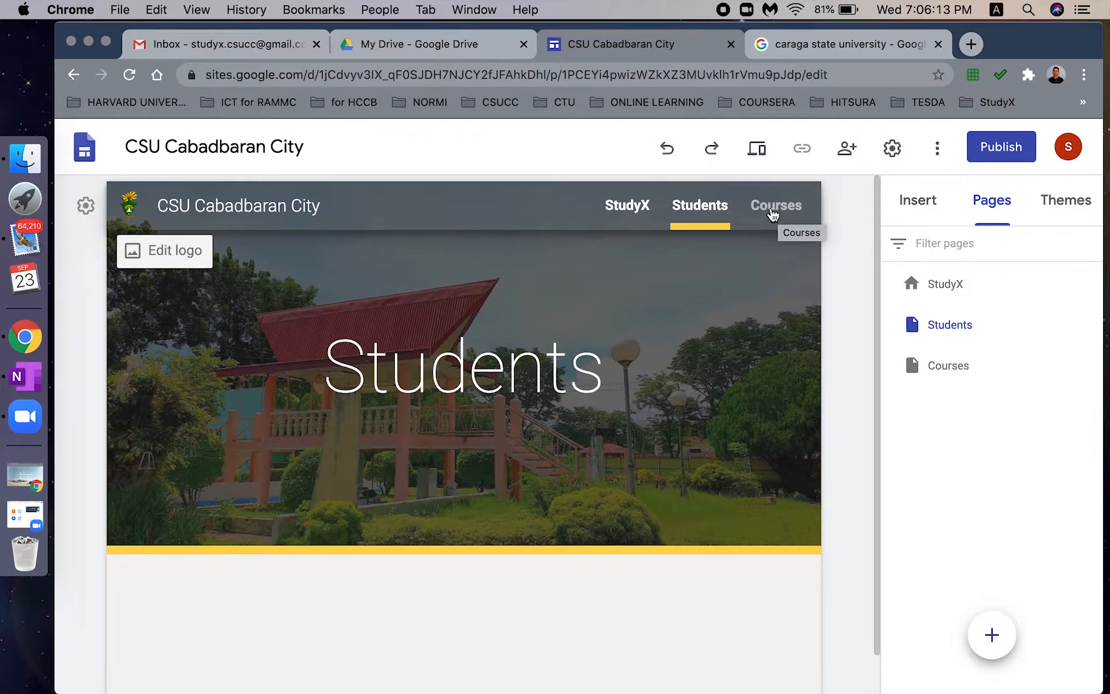
left_click(1002, 371)
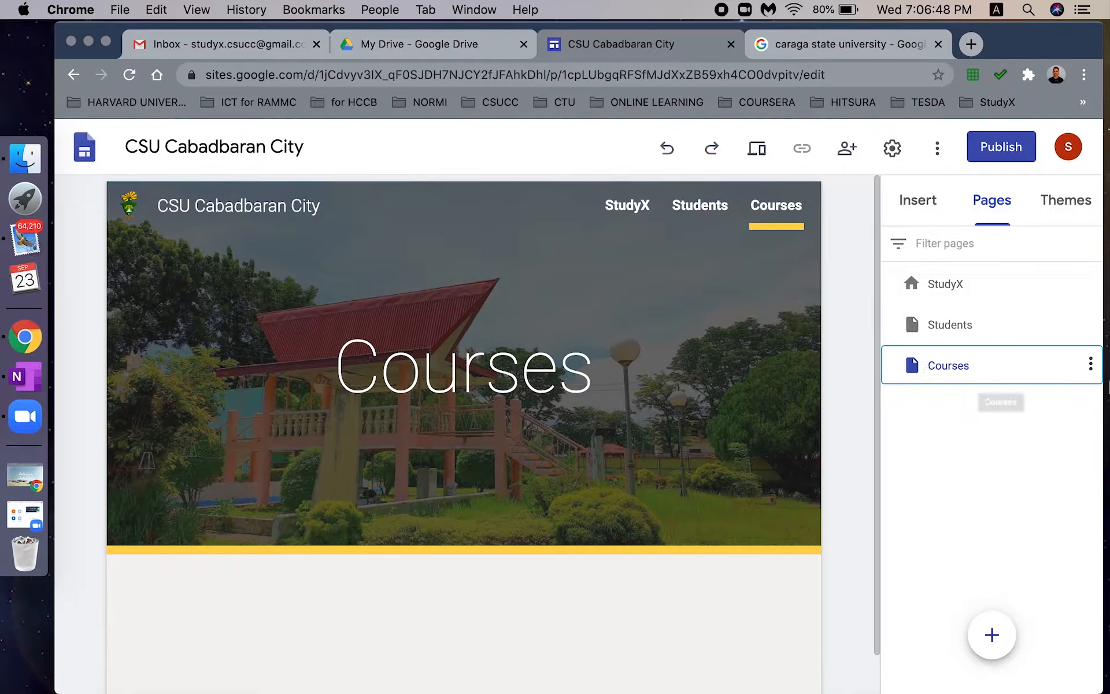
- Add EDUC4 and EDUC6A as subpages under Courses
left_click(1091, 367)
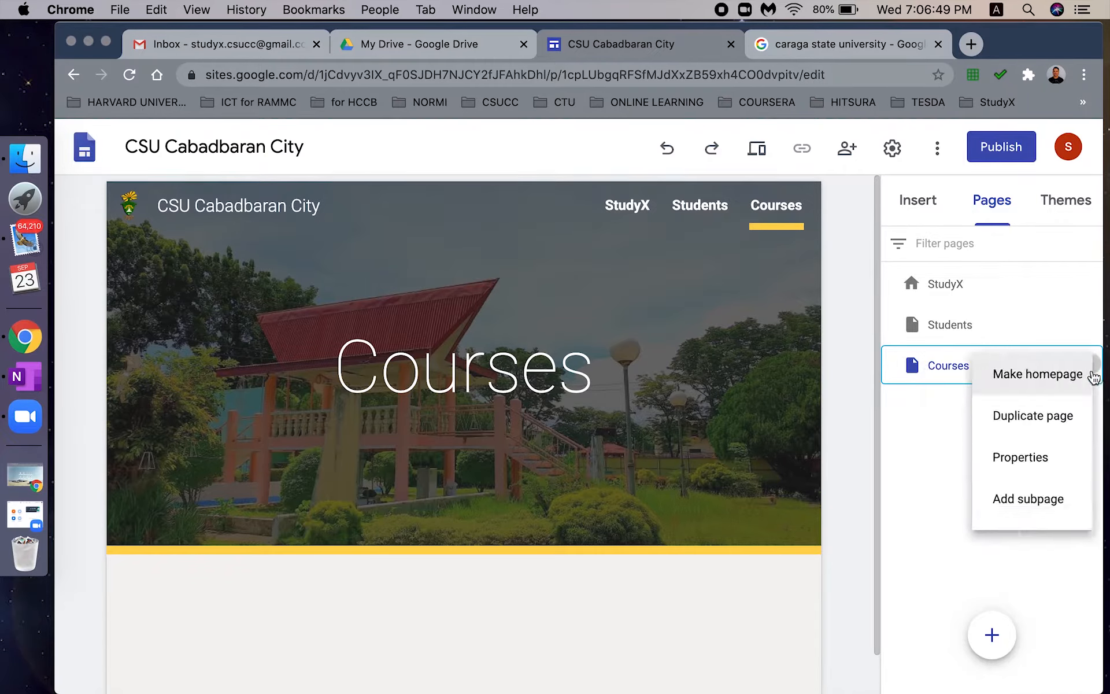
left_click(980, 501)
type("EDUC4")
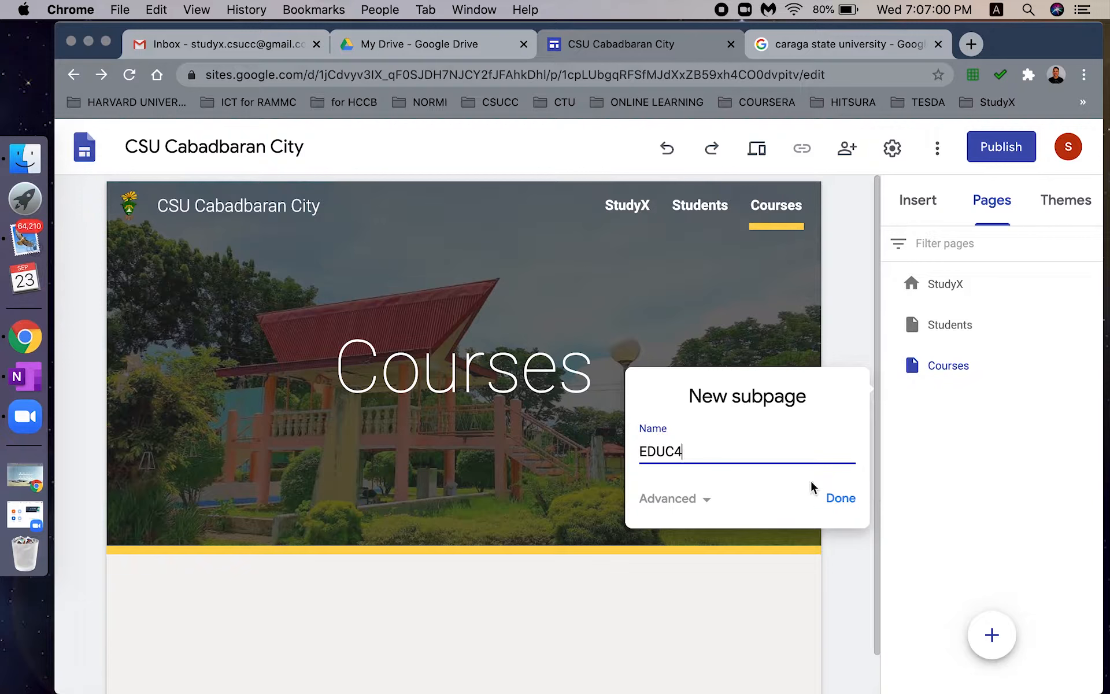
left_click(844, 496)
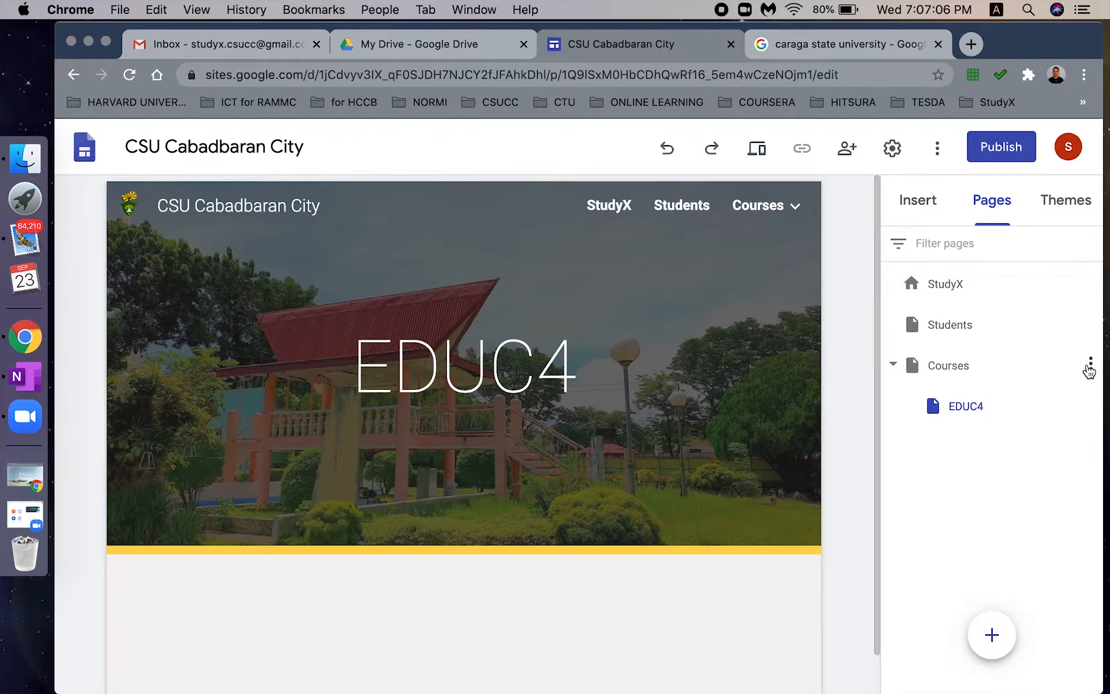
left_click(1090, 364)
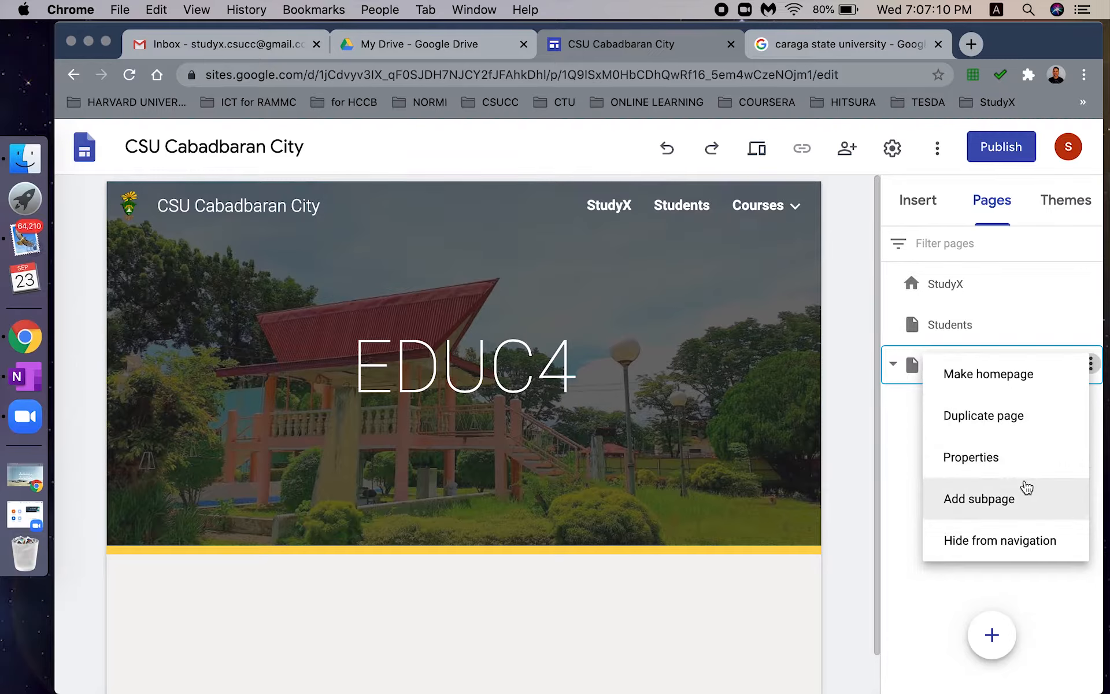
left_click(1006, 504)
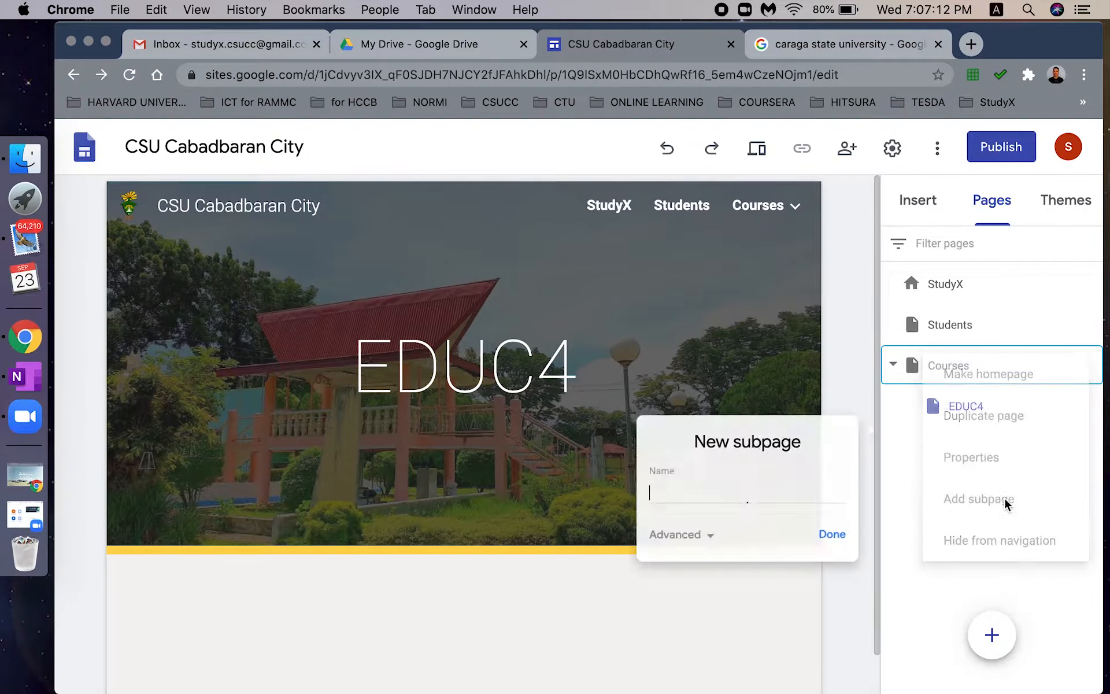
type("EDU")
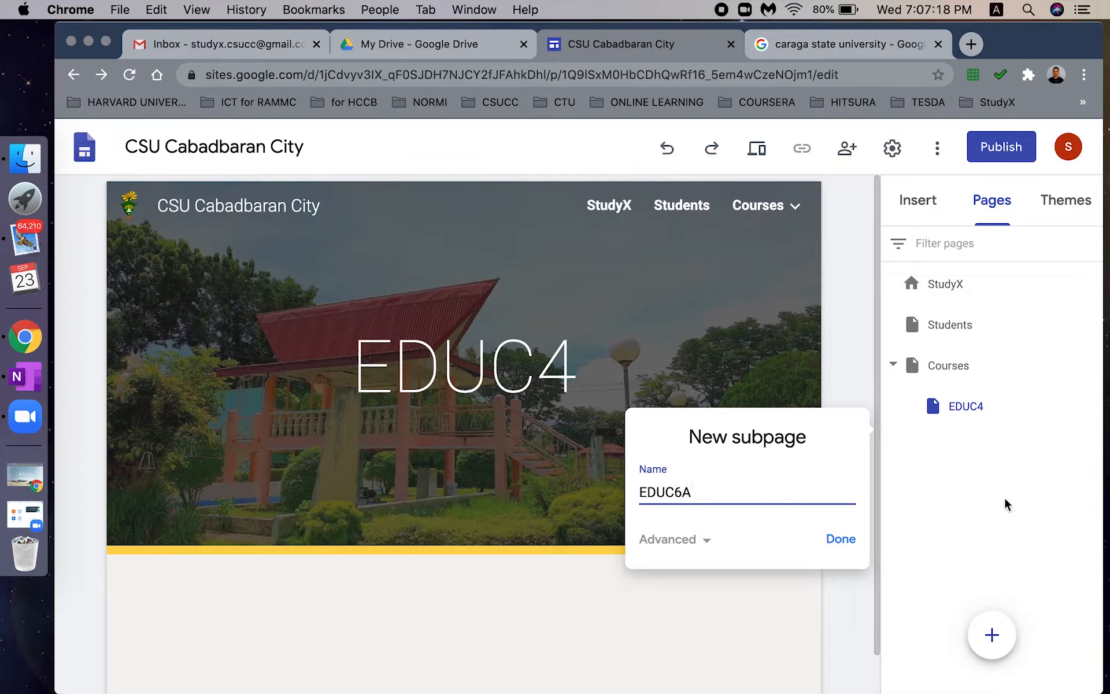
type("C6A")
left_click(834, 542)
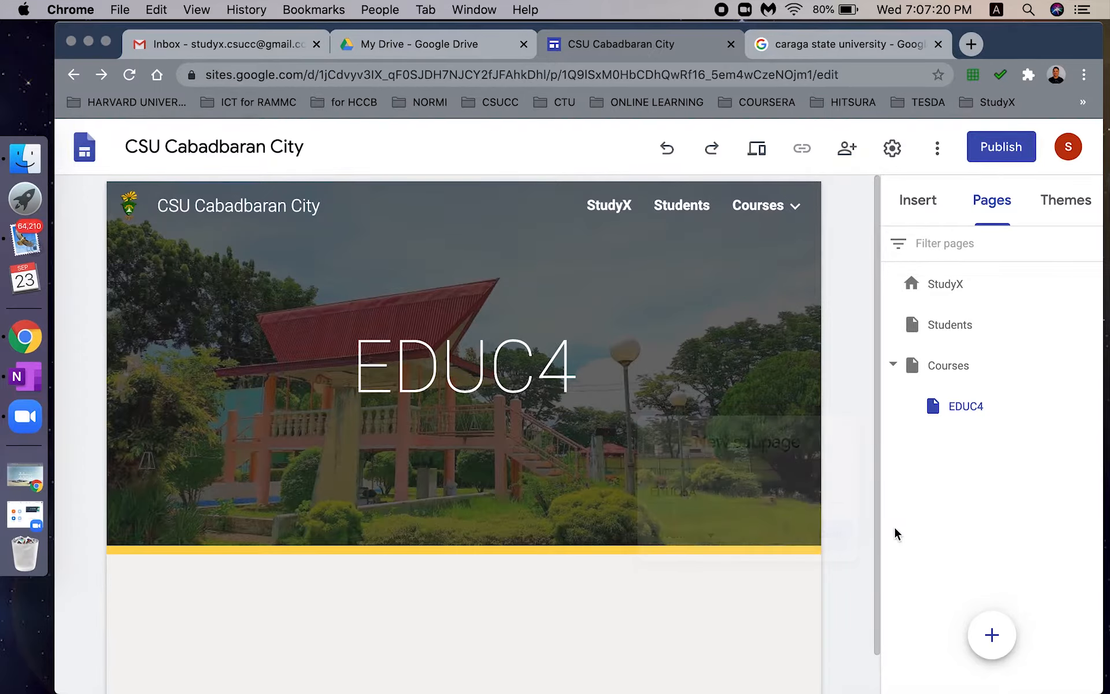
- Add IA132 and TVE1 as subpages under Courses
left_click(1088, 366)
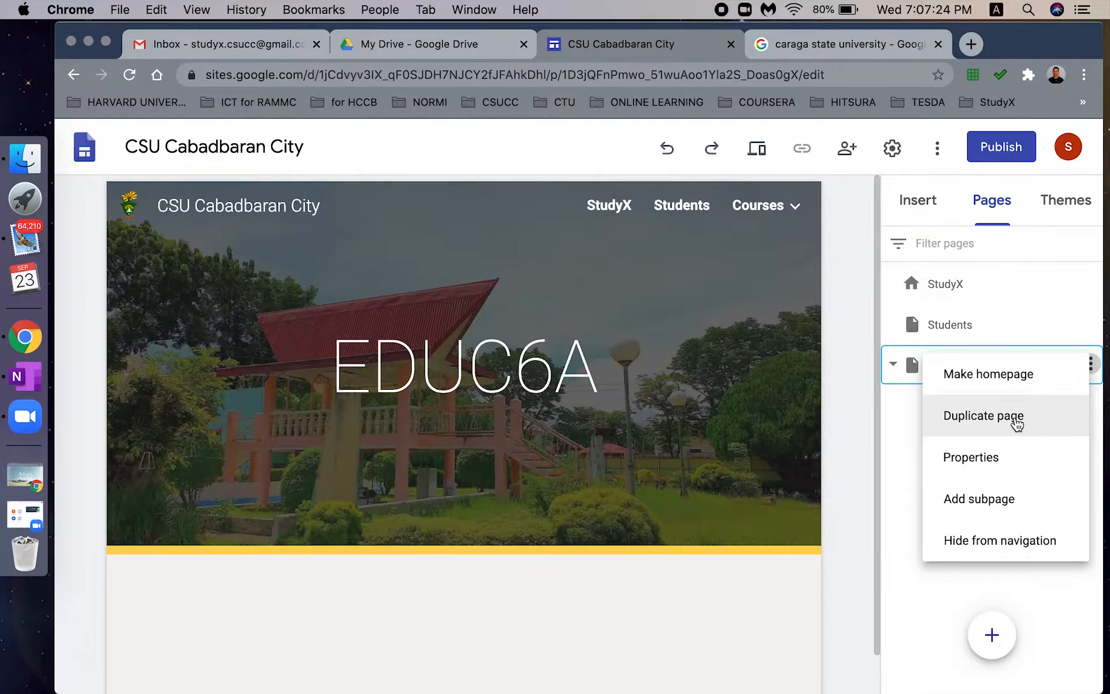
left_click(1019, 500)
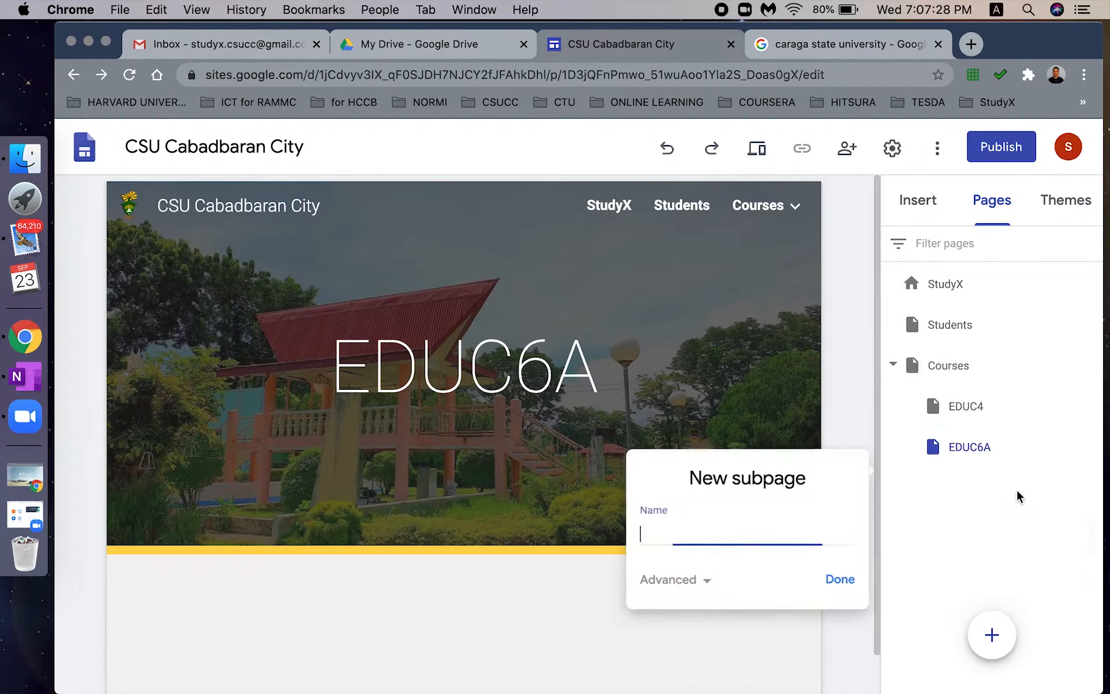
type("IA132")
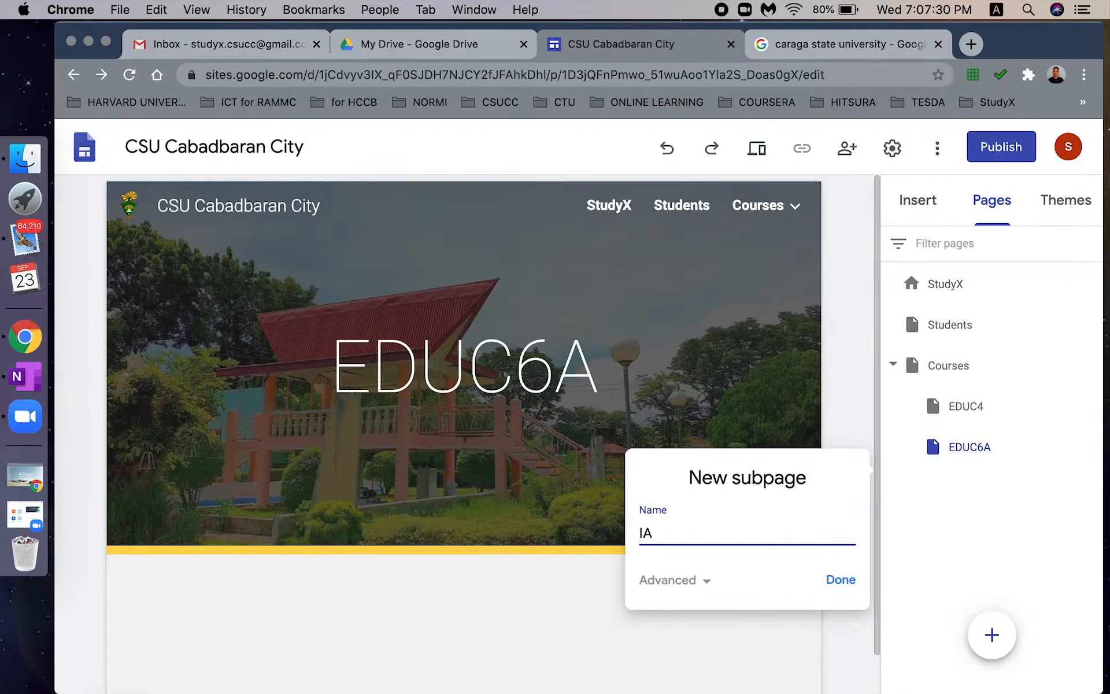
left_click(836, 580)
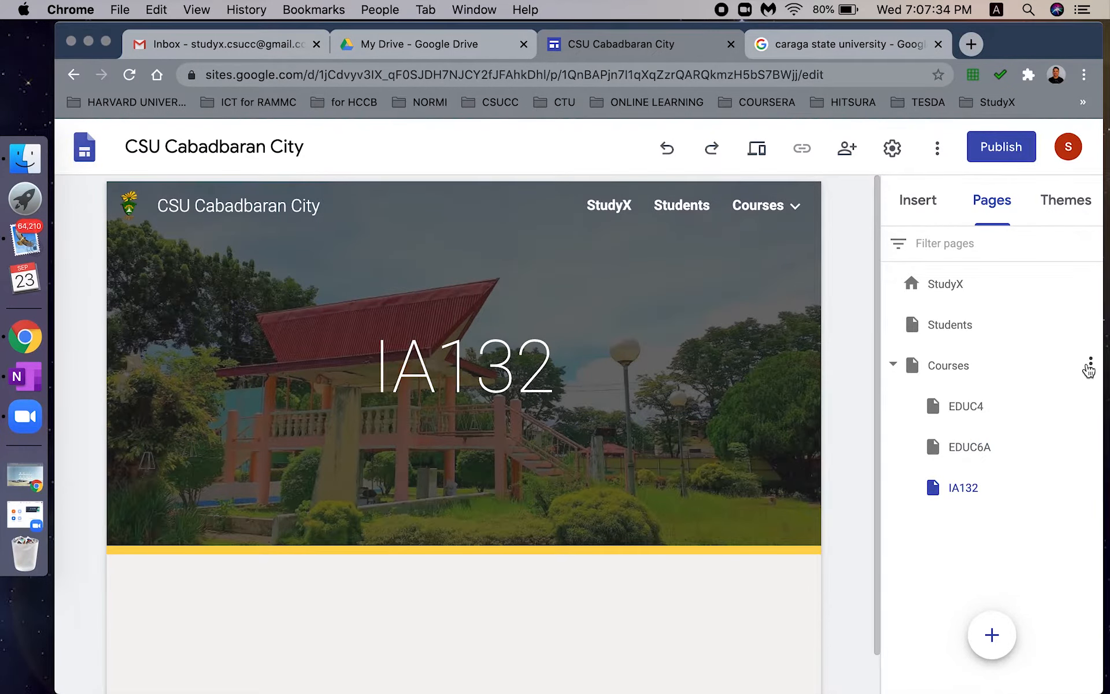
left_click(1089, 365)
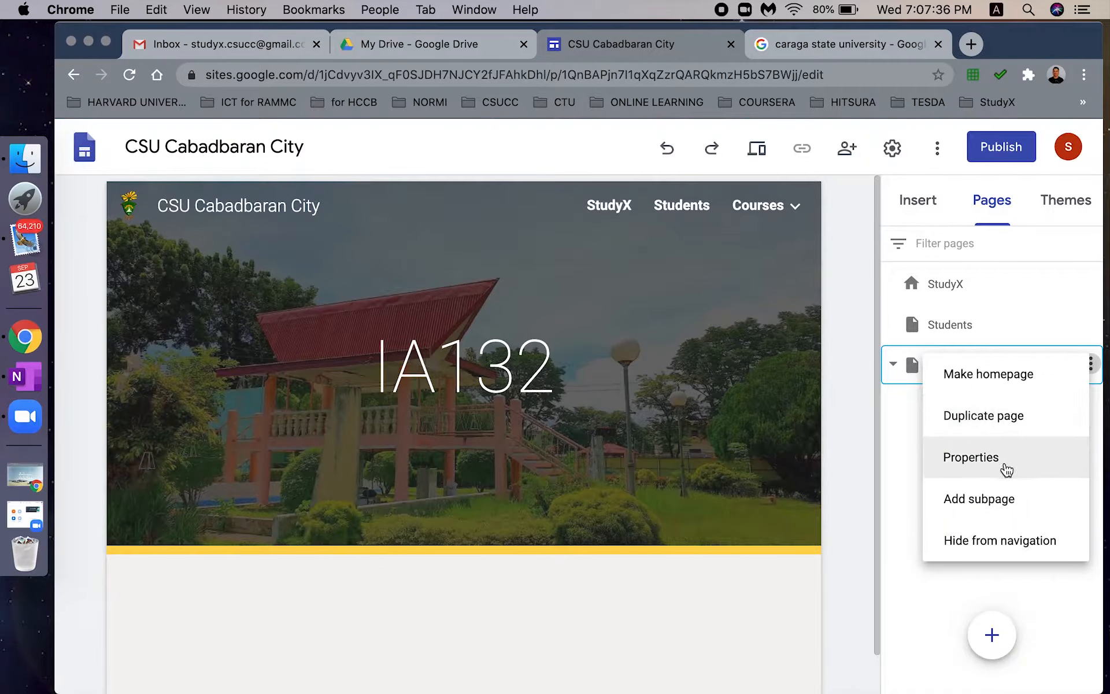
left_click(1007, 500)
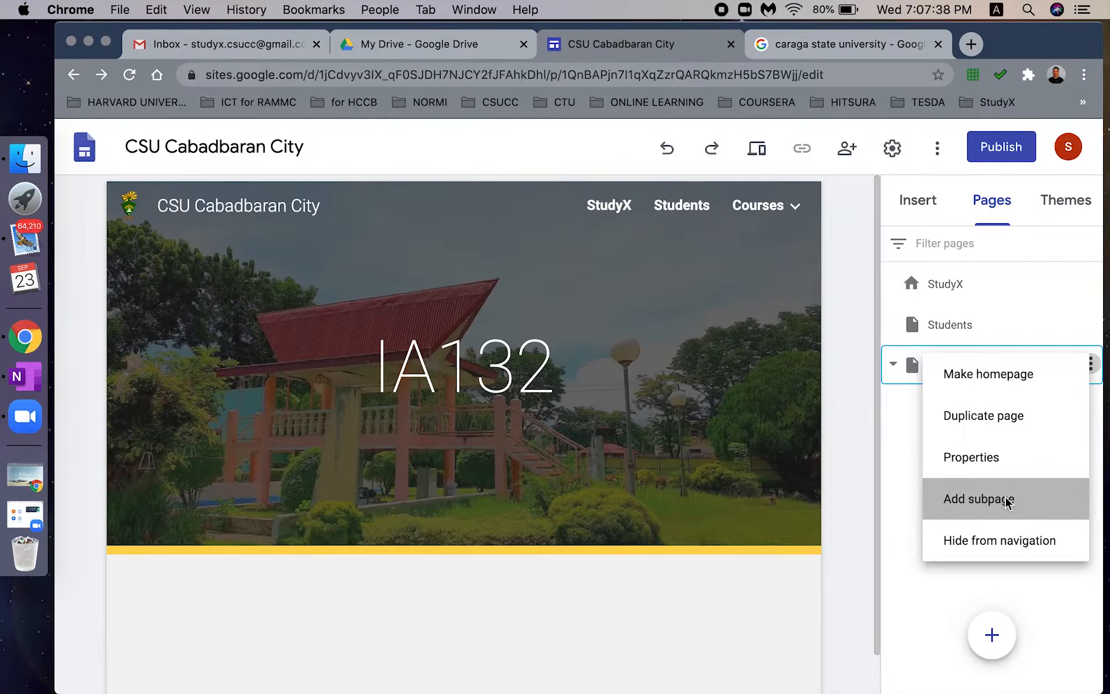
type("TVE")
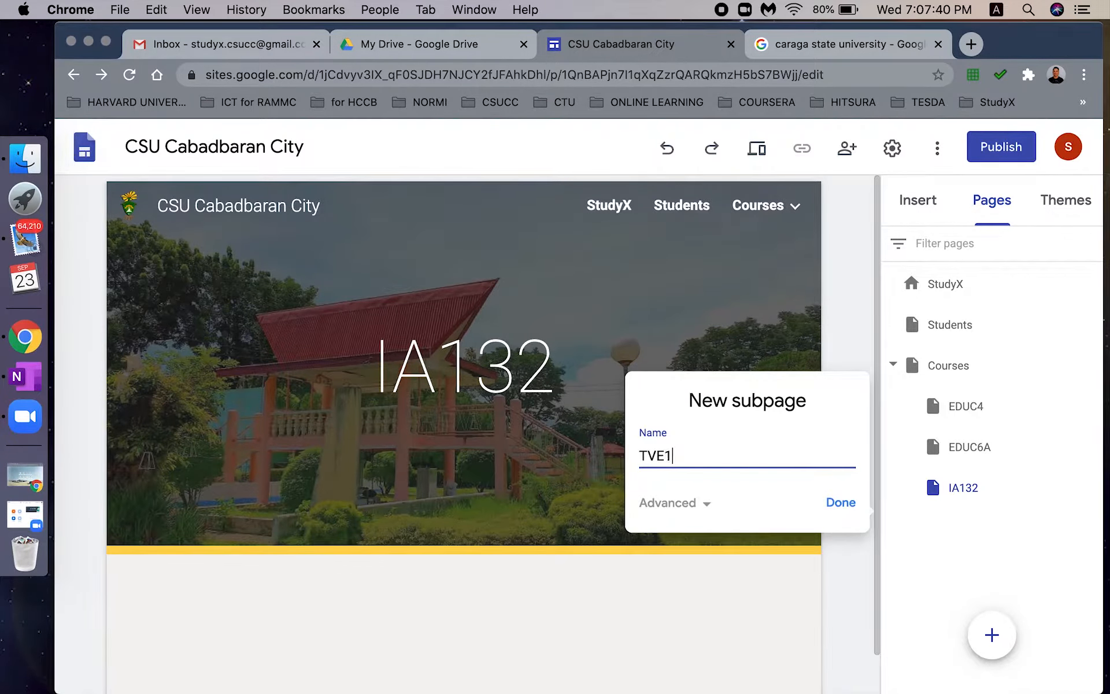
type("1")
left_click(836, 507)
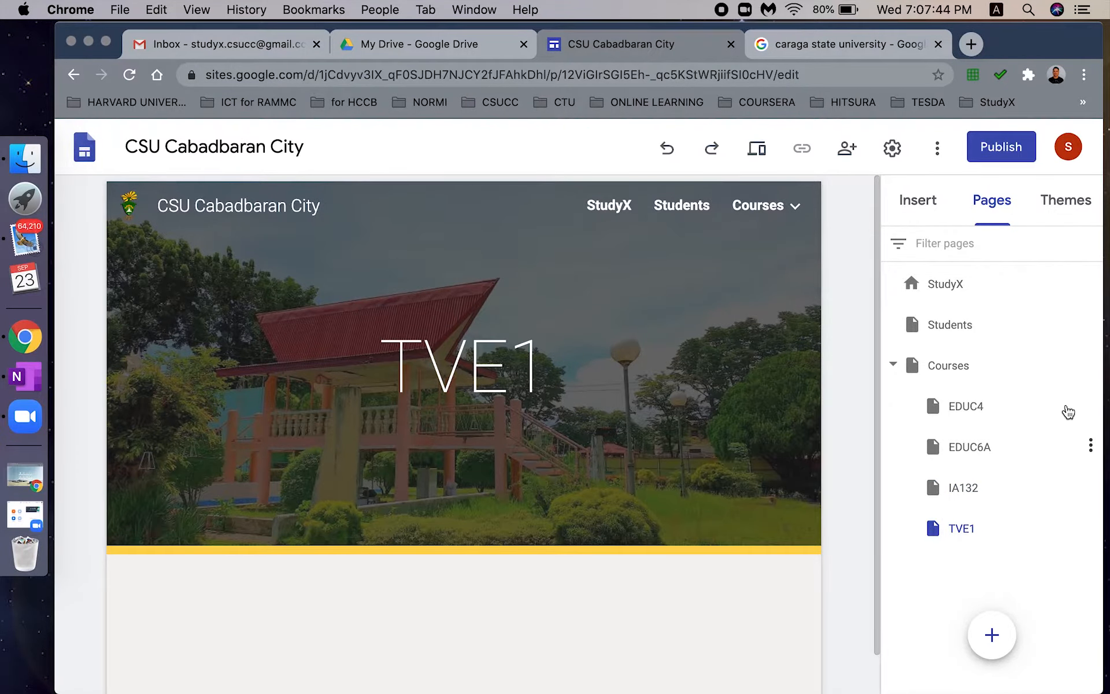
- Add a TVE2 subpage under Courses and confirm the dropdown lists all five courses
left_click(1091, 364)
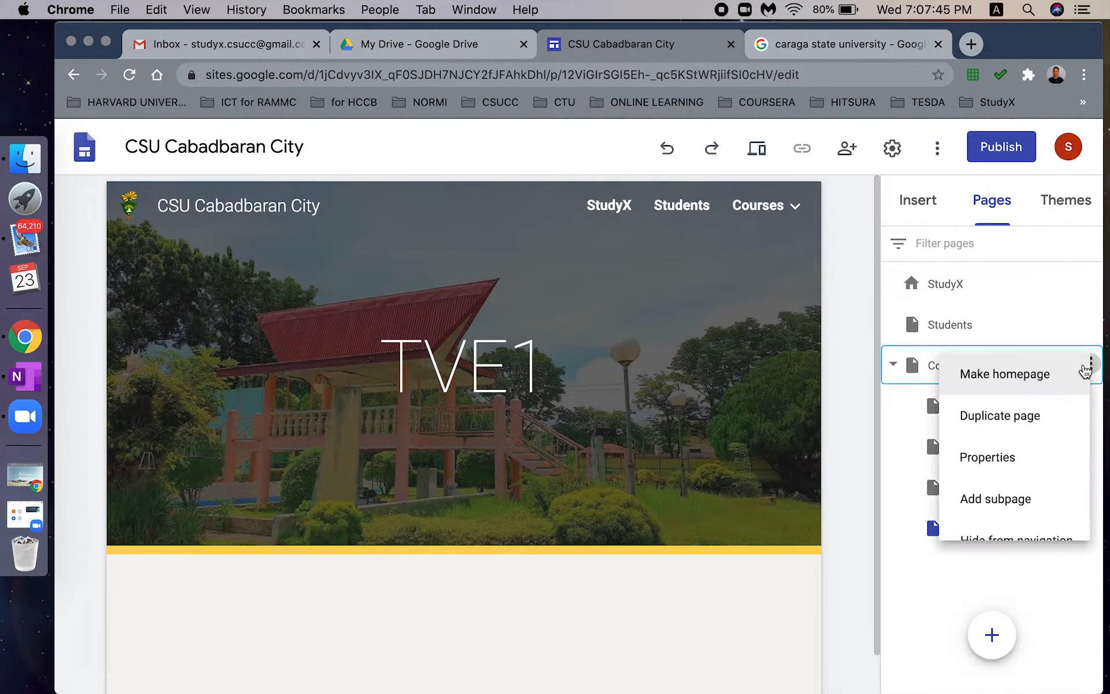
left_click(989, 504)
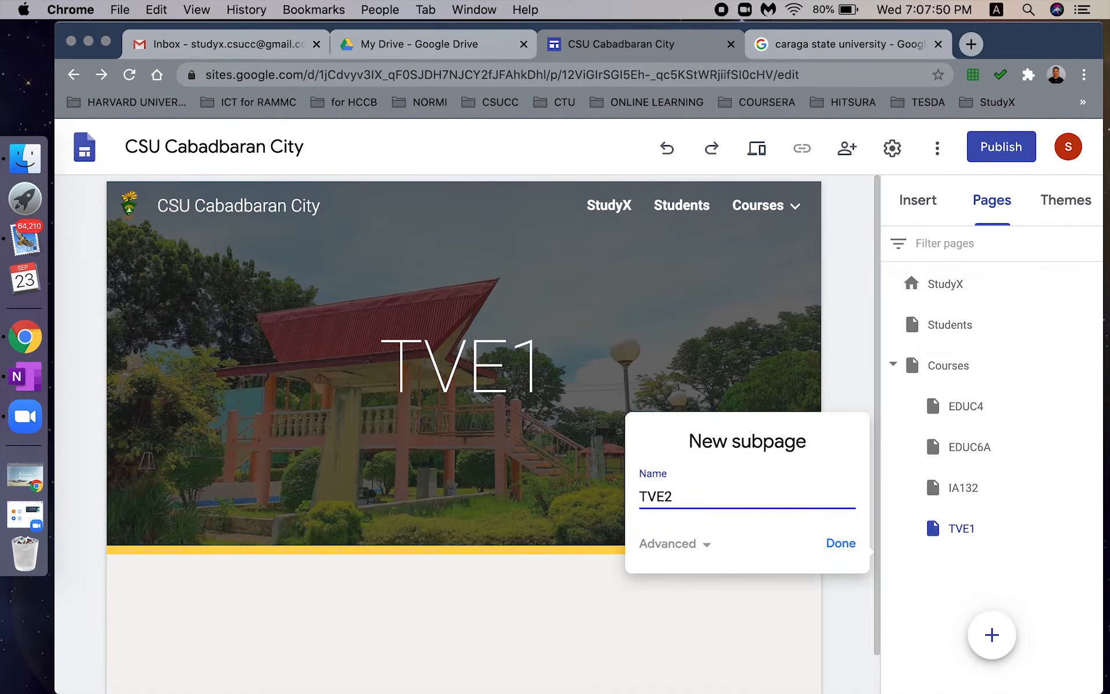
left_click(842, 543)
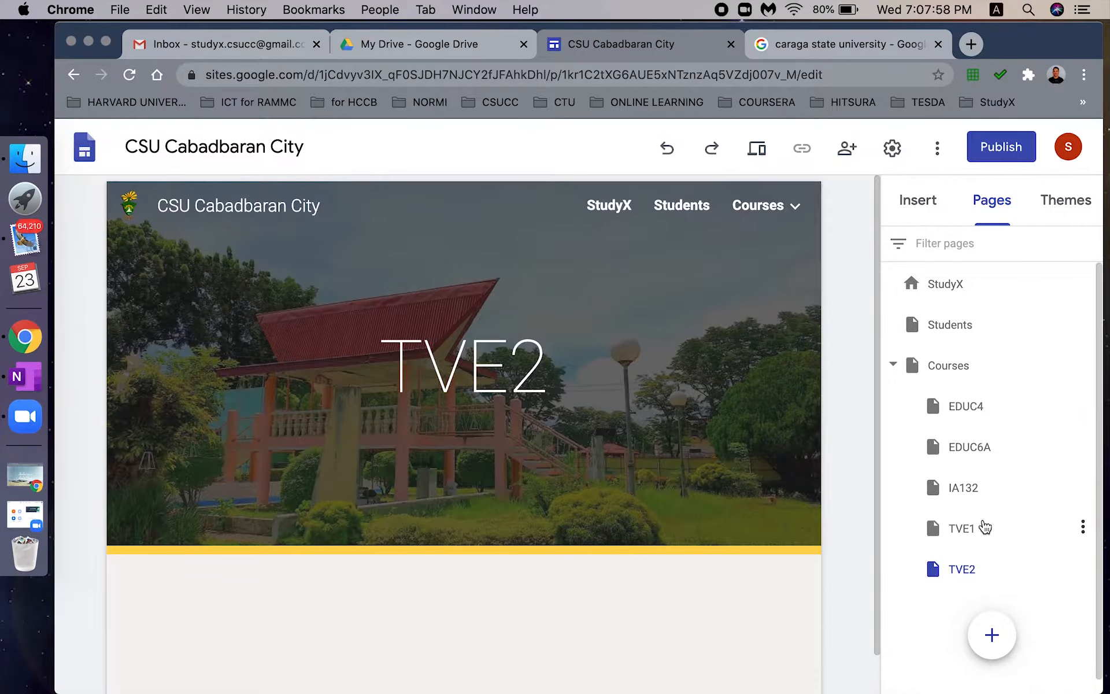
left_click(795, 212)
left_click(797, 215)
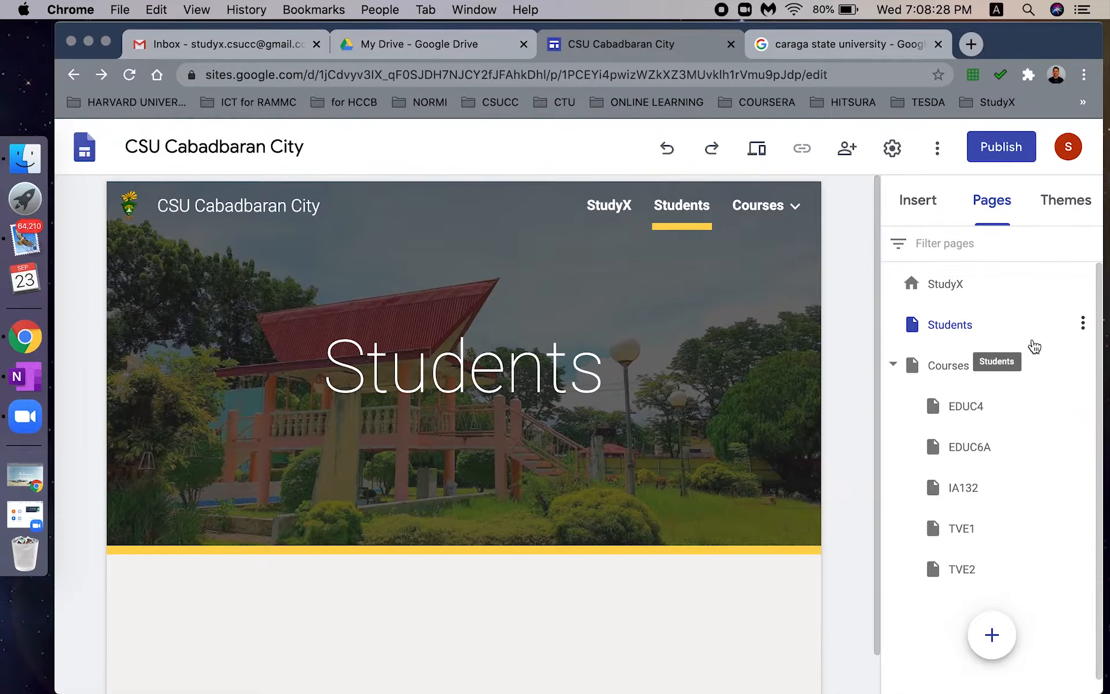
- Add Schedule and Google Classroom subpages under Students
left_click(985, 339)
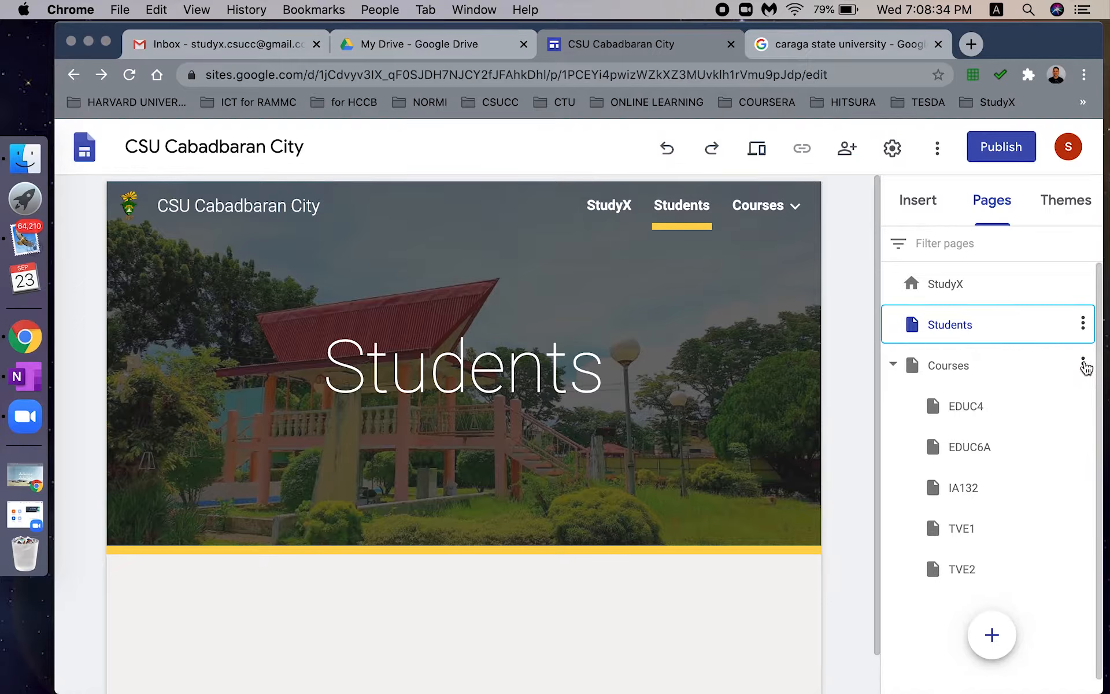
left_click(1083, 324)
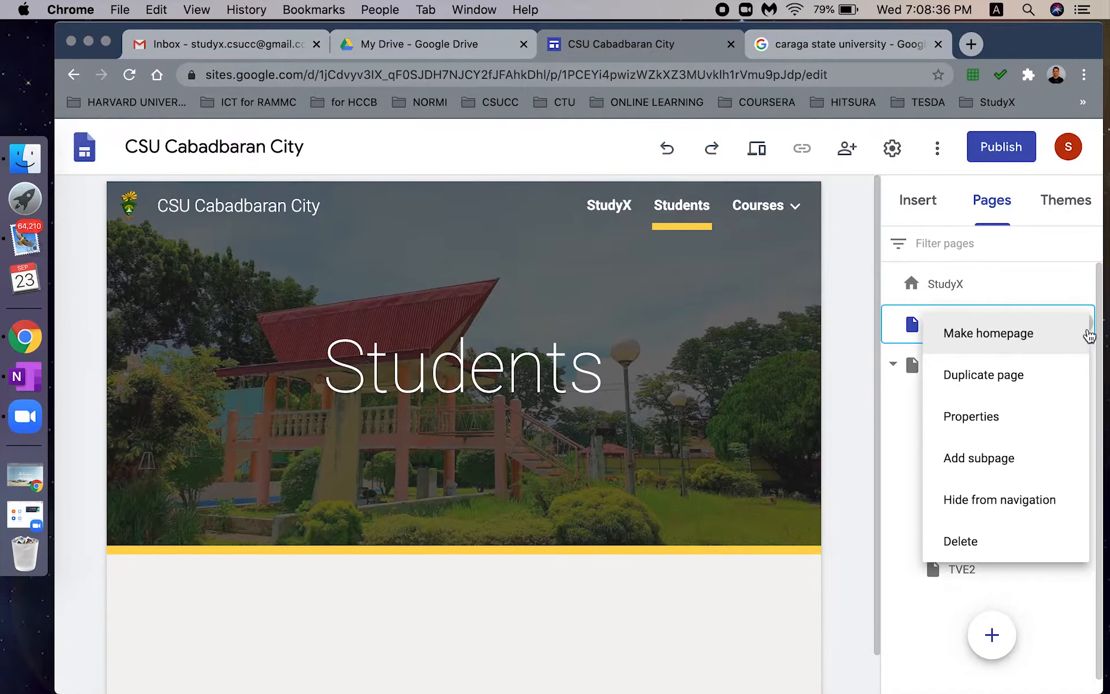
left_click(999, 459)
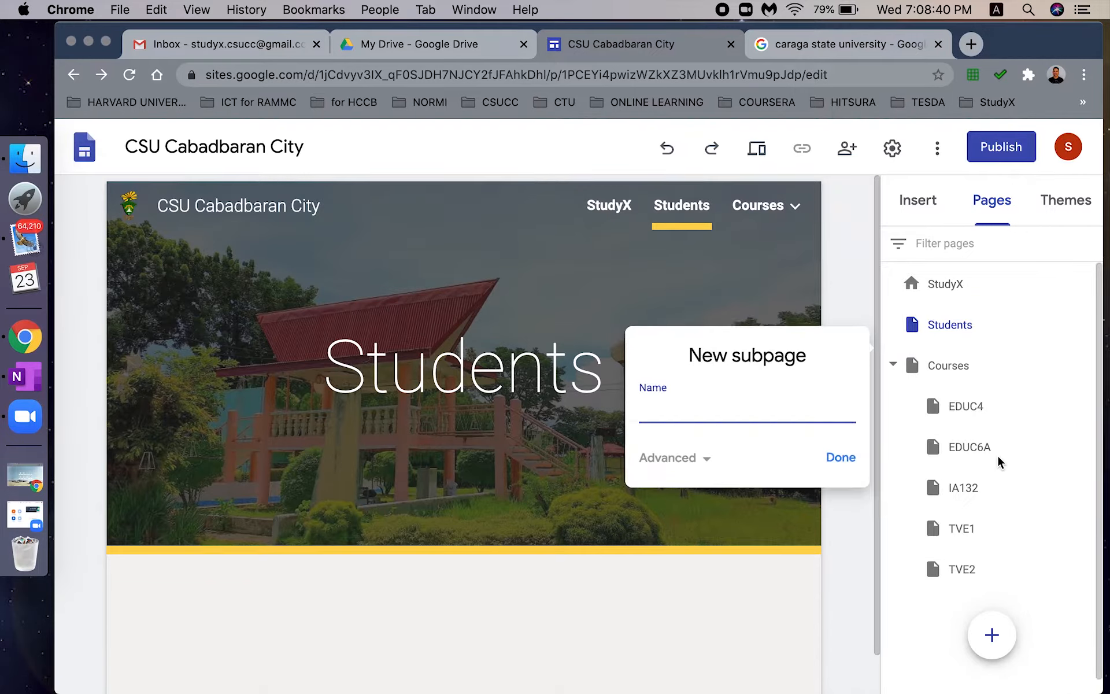
type("Schedule")
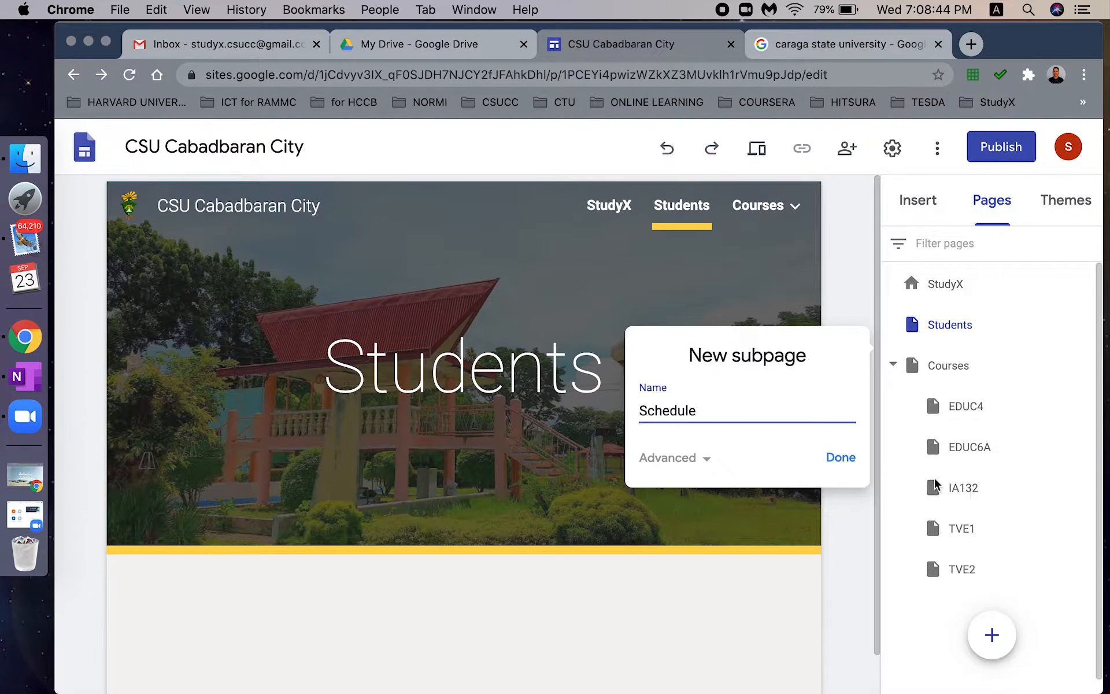
left_click(843, 459)
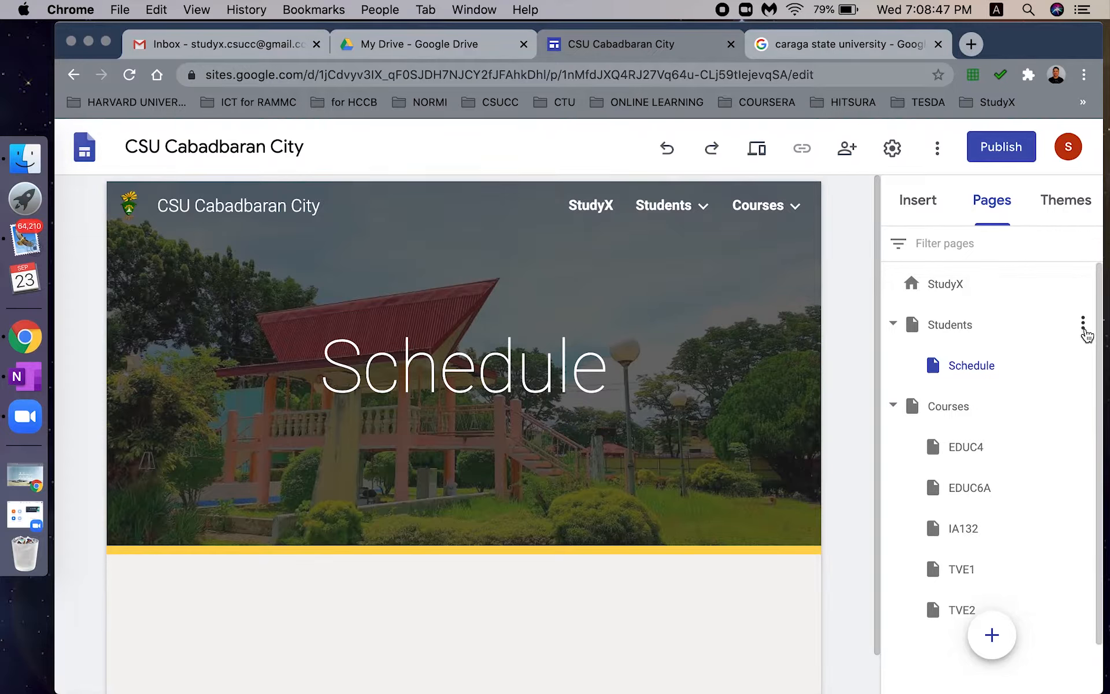
left_click(1085, 327)
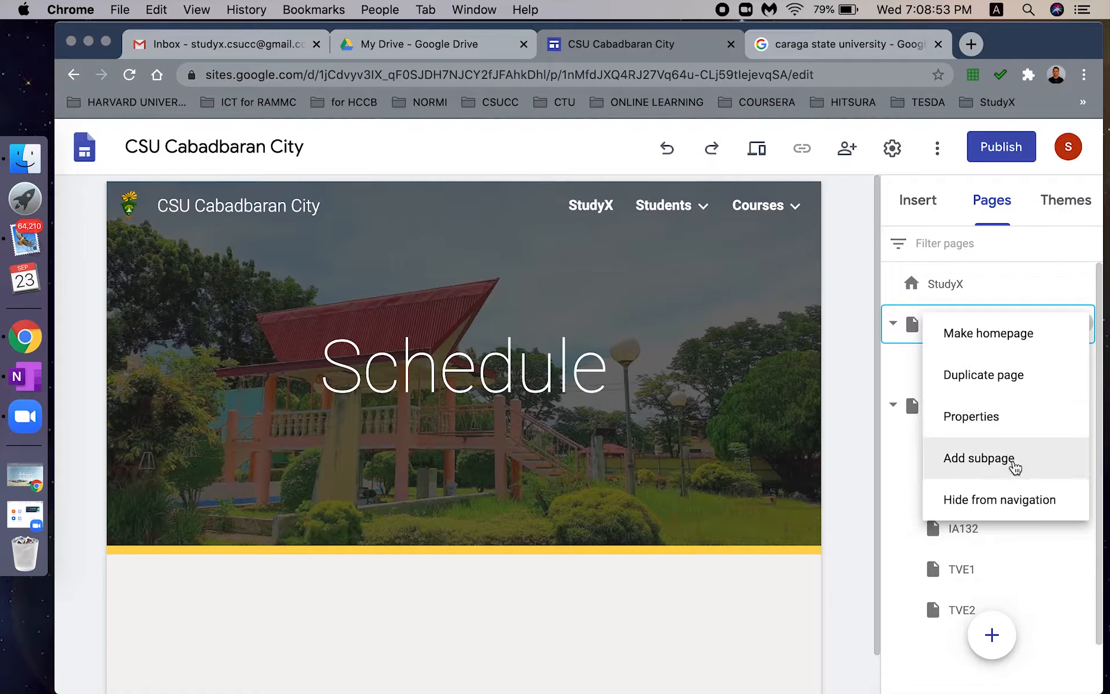
left_click(1001, 465)
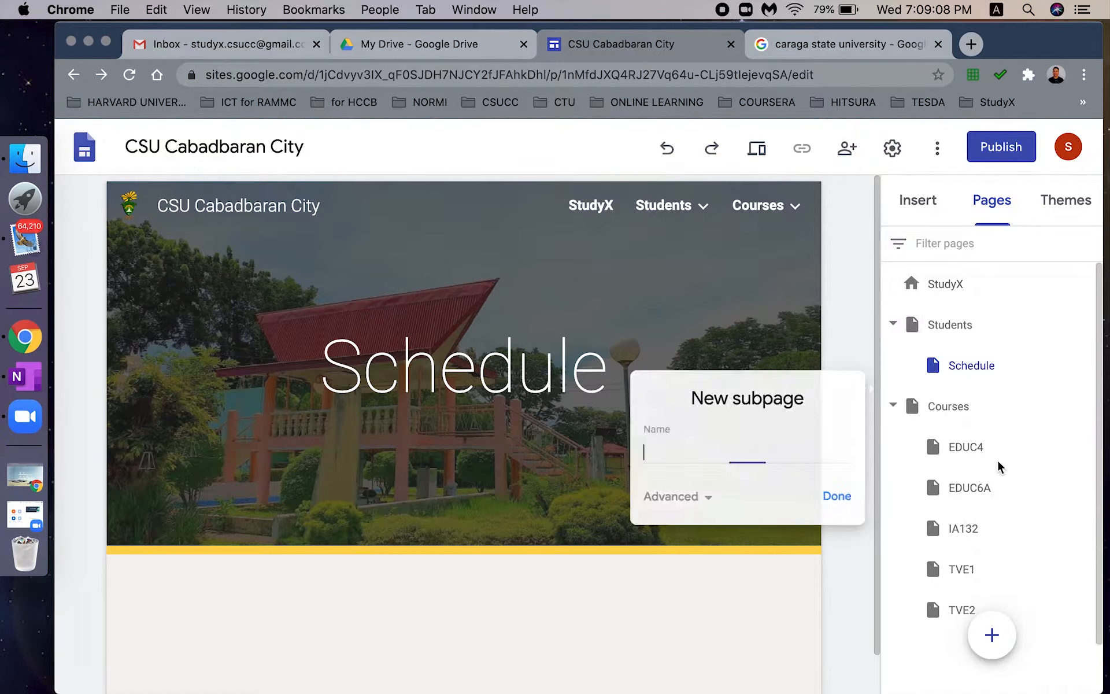
type("G")
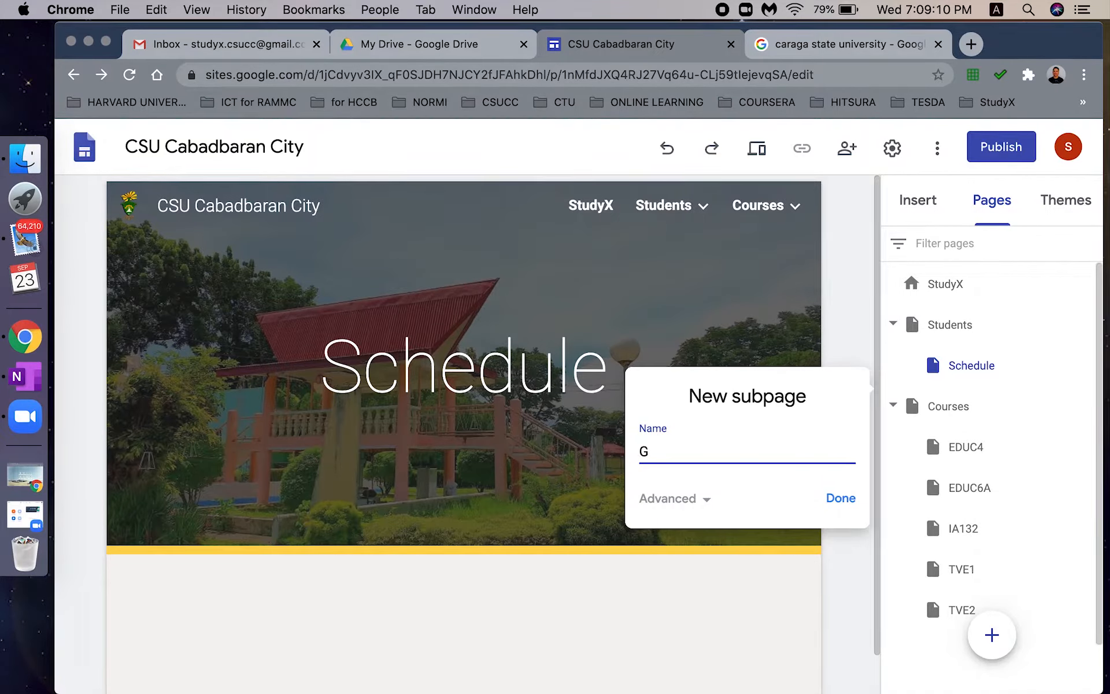
type("oogle Classroom")
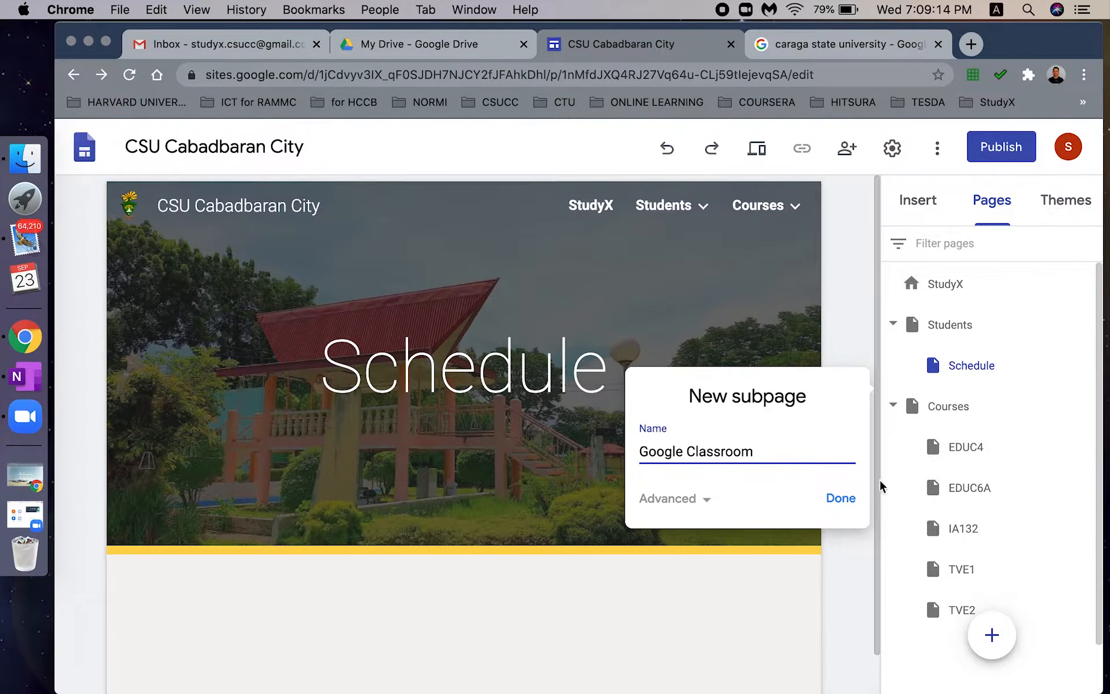
left_click(842, 507)
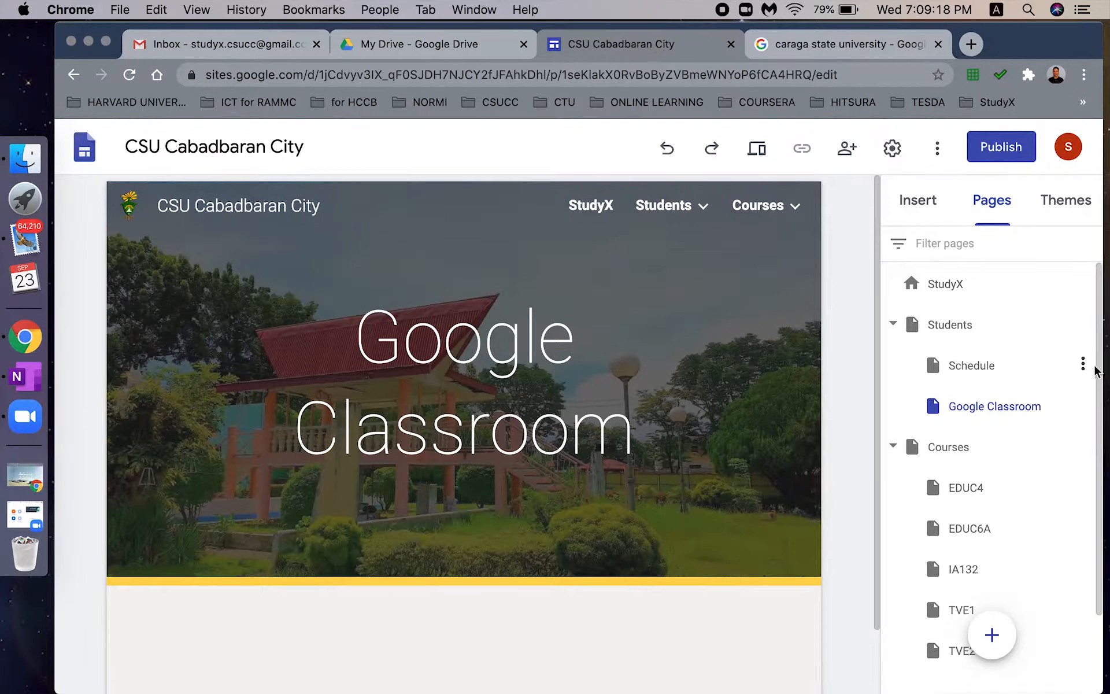
- Add CSUCC MySchool and Examinations subpages under Students, then return to StudyX
type("cs")
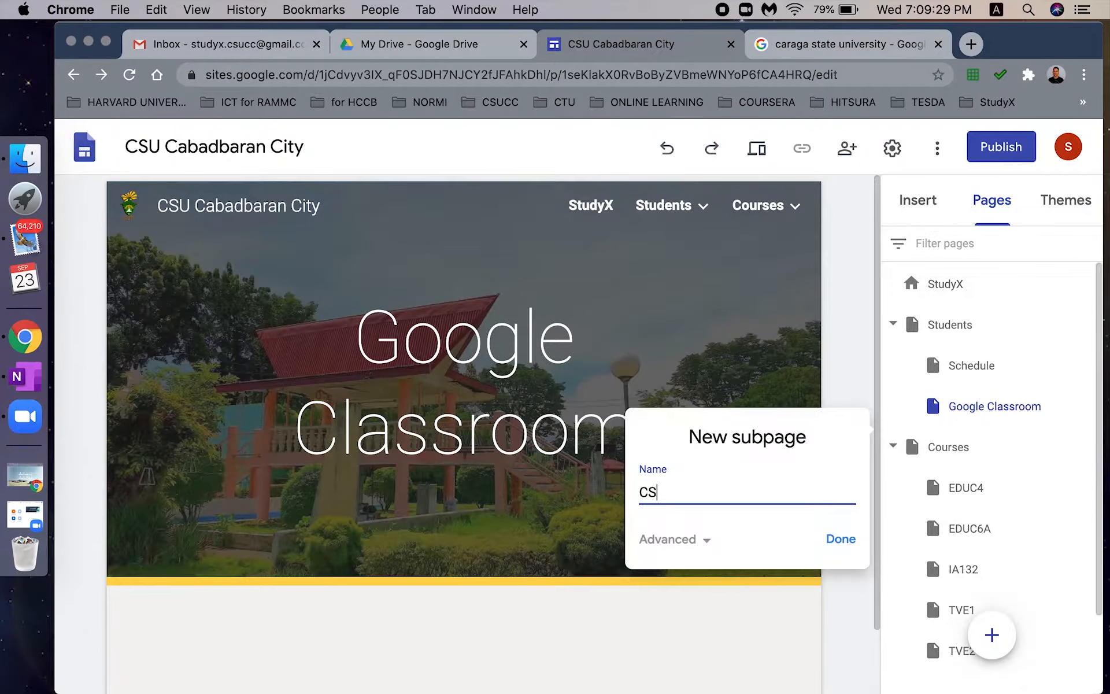
type("UC")
type("C MySchool")
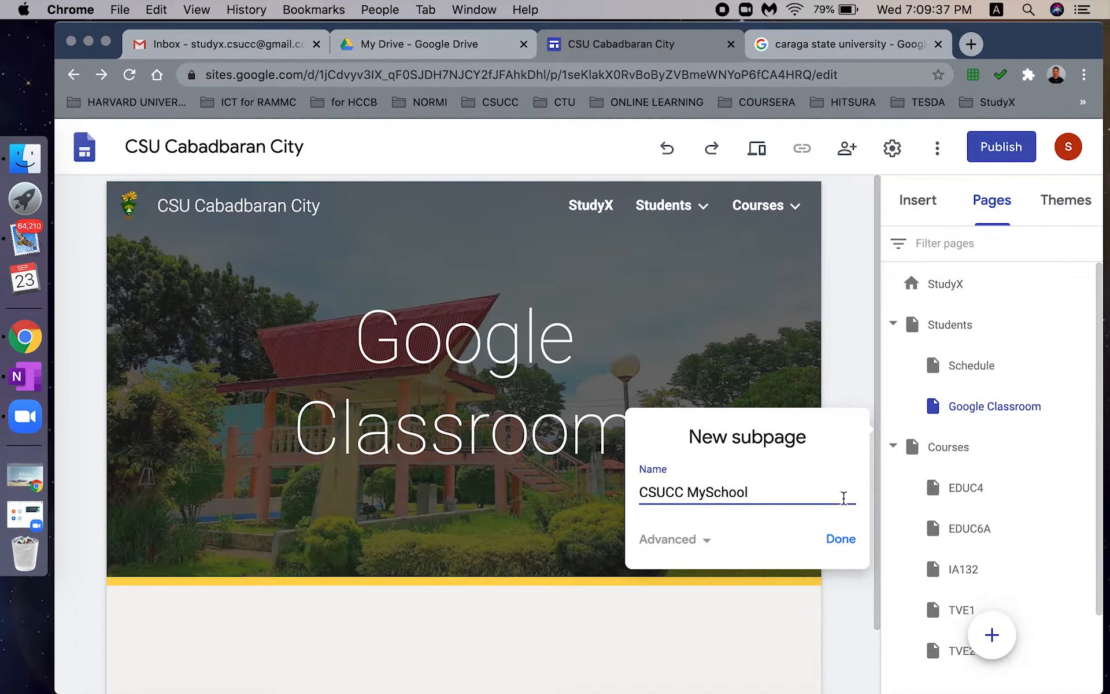
left_click(839, 538)
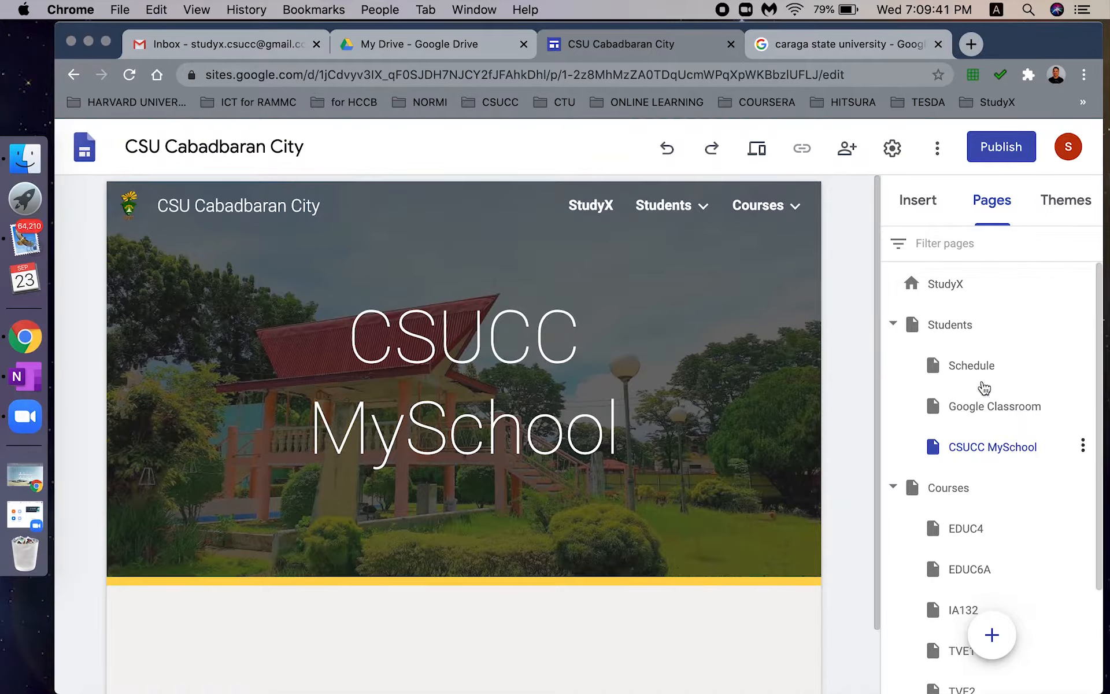
left_click(1082, 325)
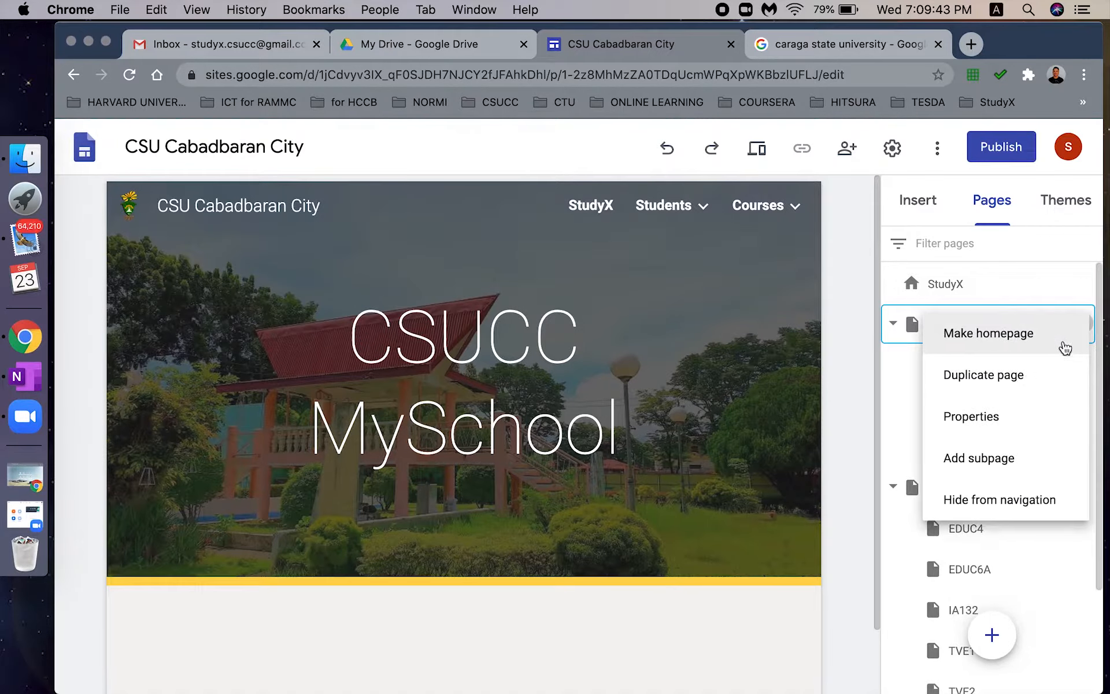
left_click(927, 462)
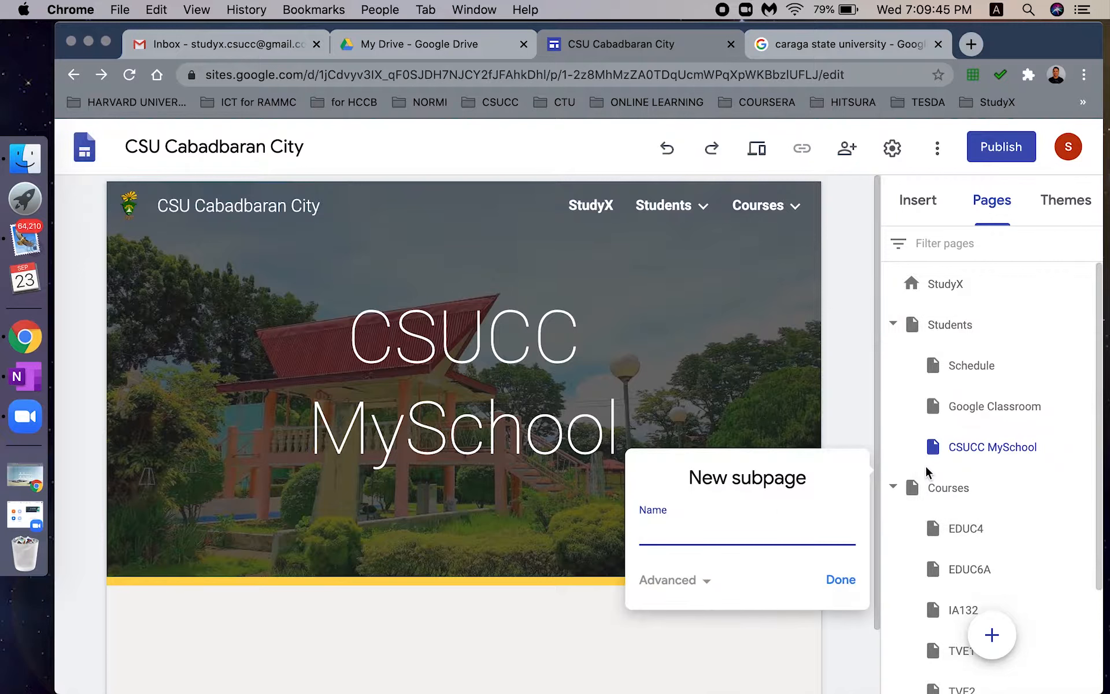
type("Eamina")
type("xaminations")
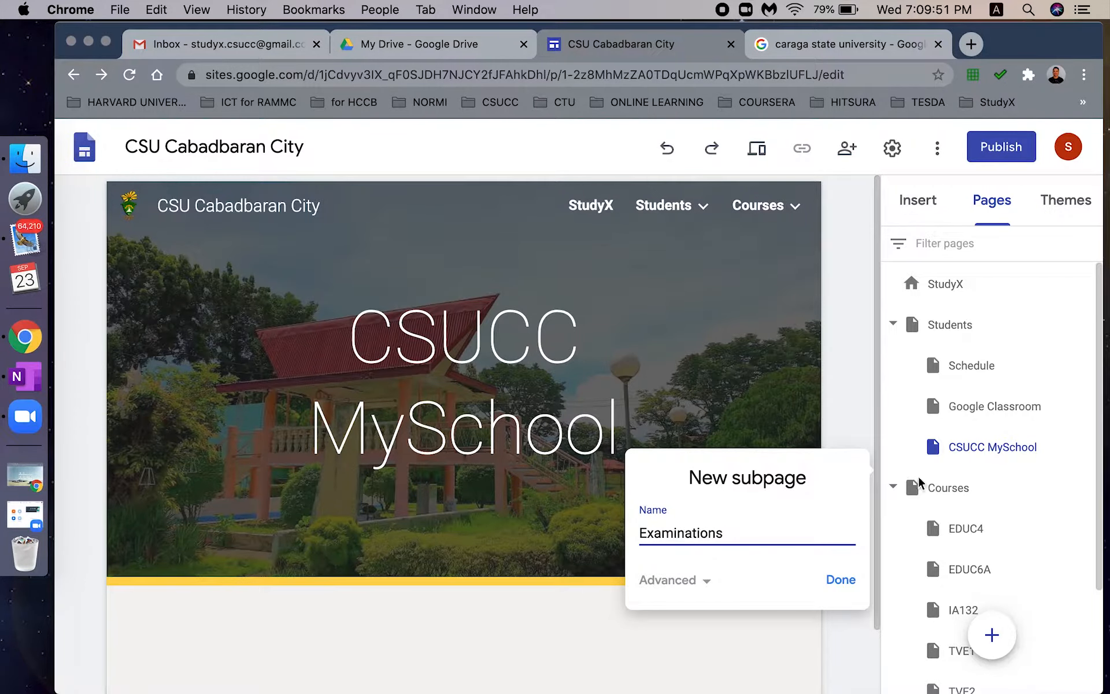
left_click(840, 579)
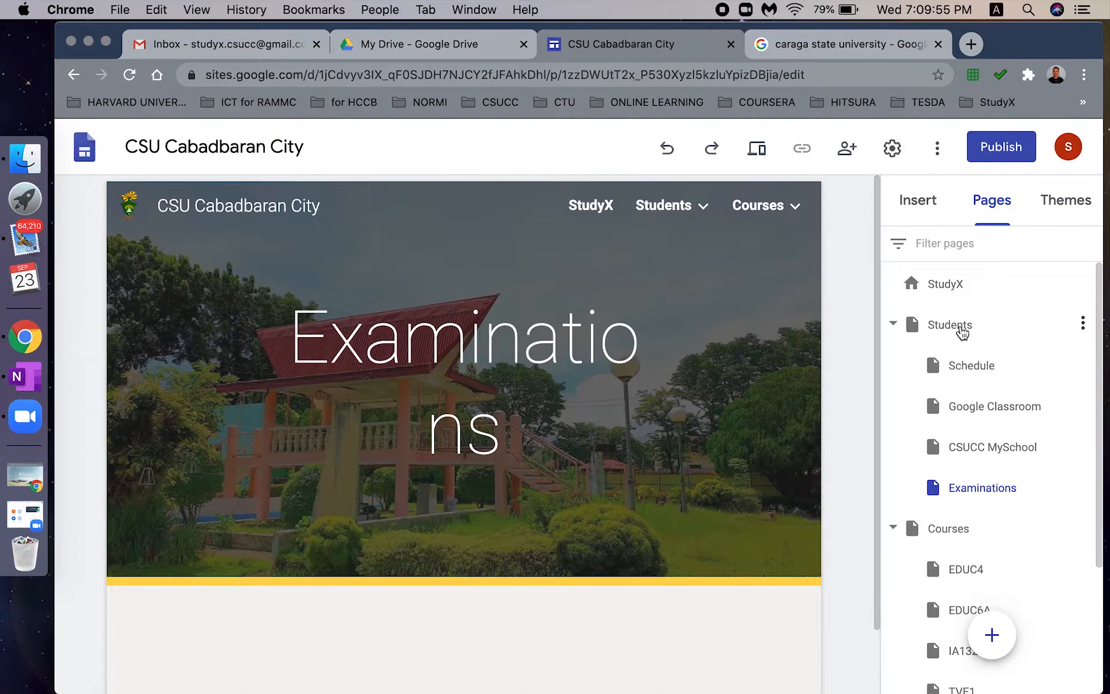
left_click(953, 293)
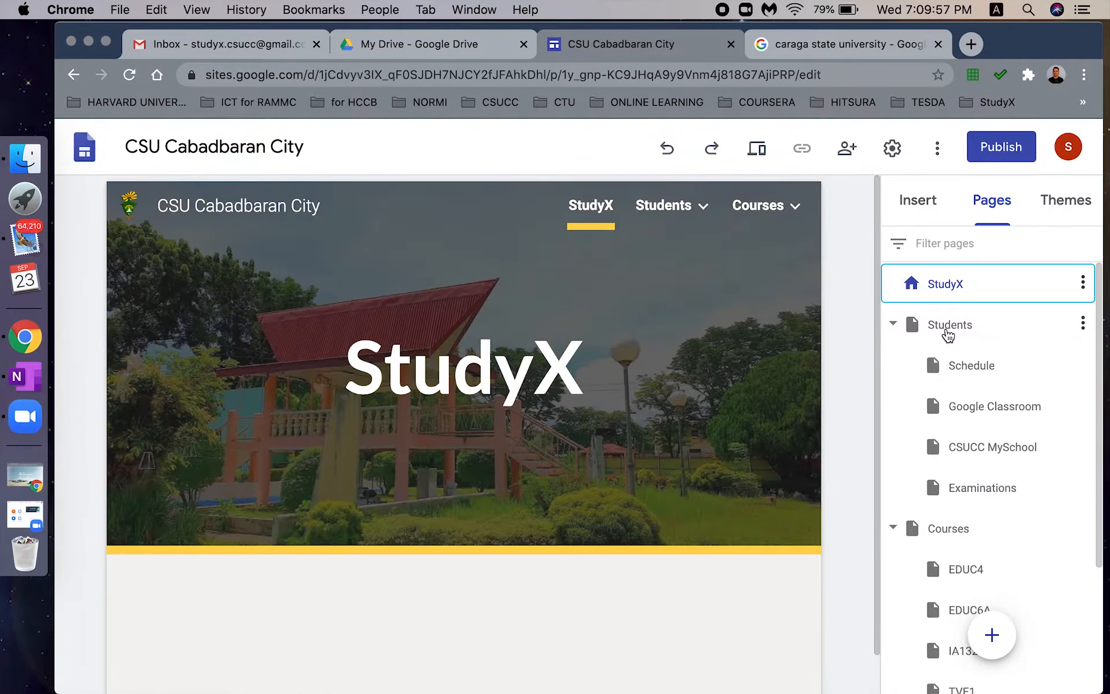
- Insert a three-column image-and-caption layout on the StudyX page and duplicate that section
left_click(948, 330)
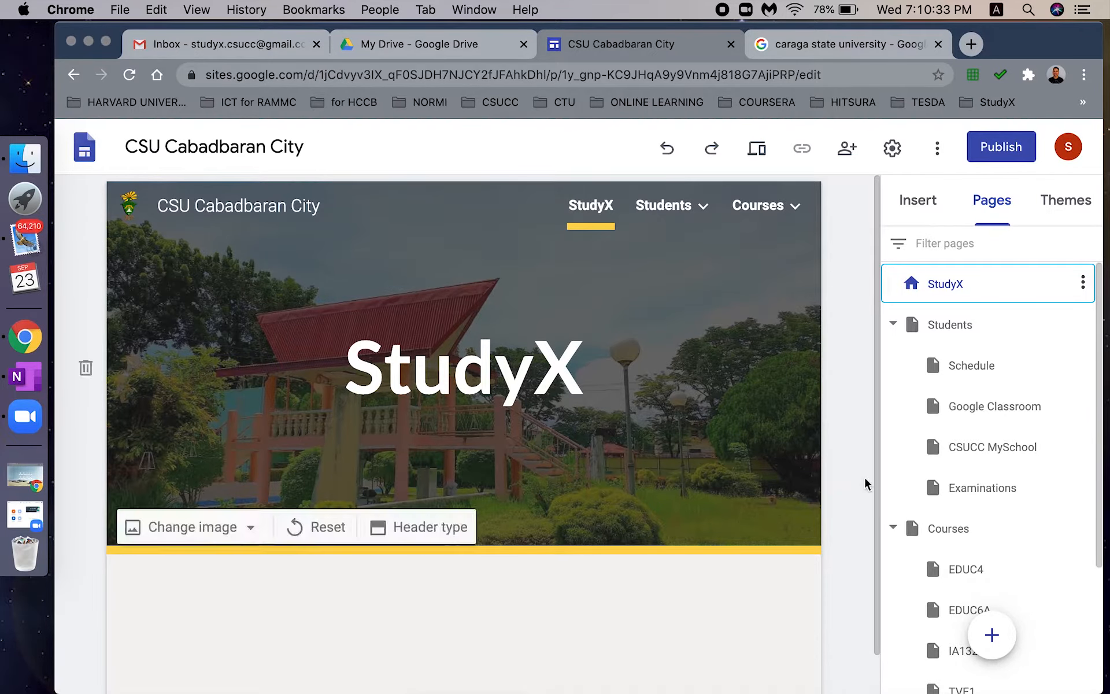
scroll(878, 520, "down", 2)
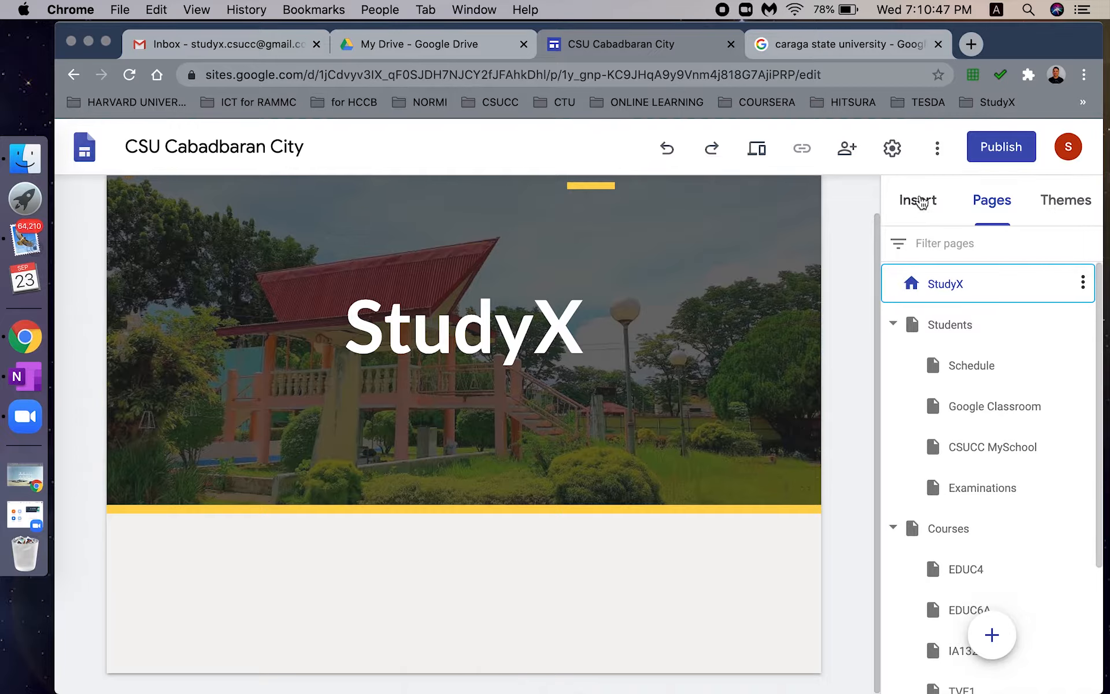
left_click(919, 200)
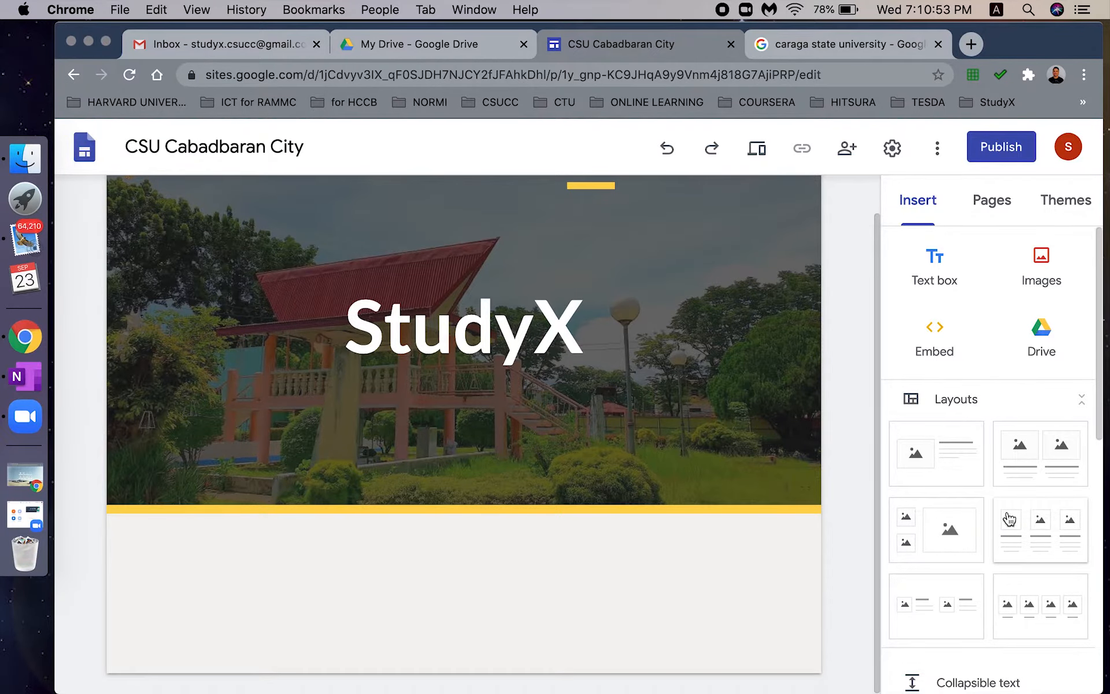
left_click(1037, 534)
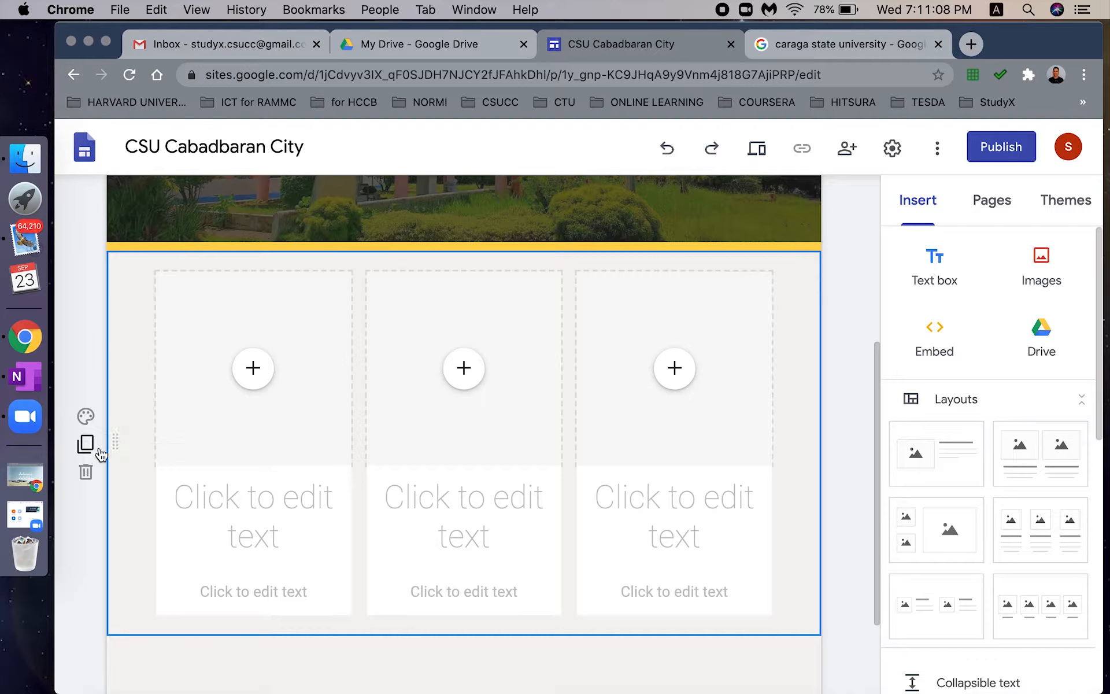
left_click(86, 446)
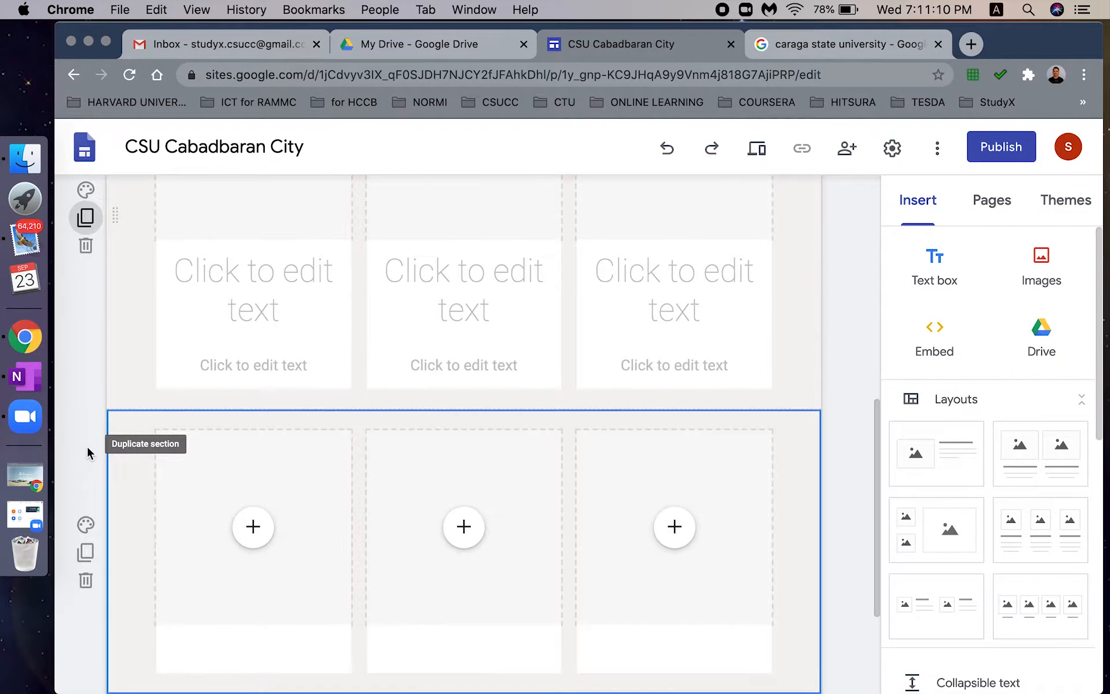
scroll(287, 486, "down", 3)
scroll(386, 530, "down", 2)
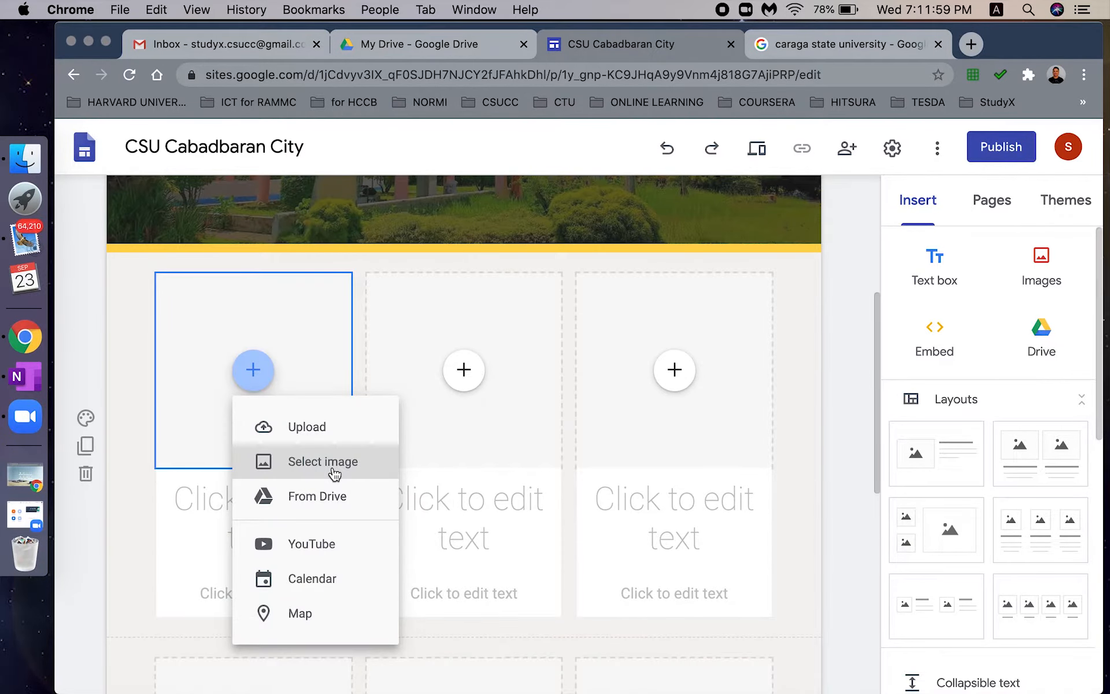
- Insert the campus pavilion photo from Drive into the first card
left_click(422, 261)
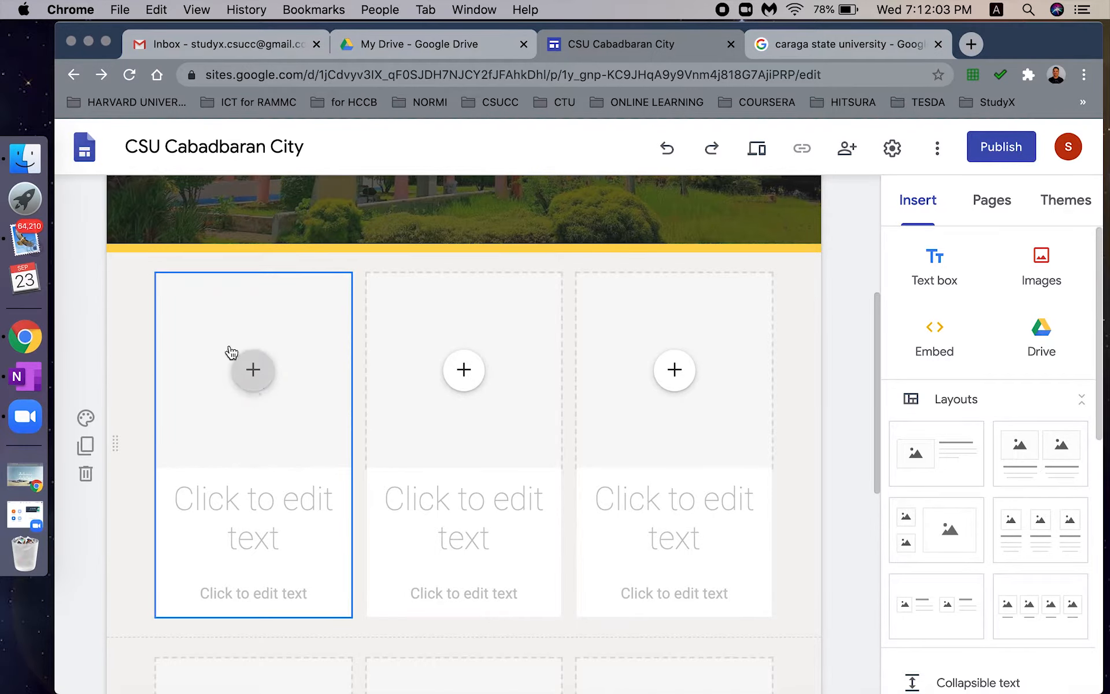
left_click(253, 373)
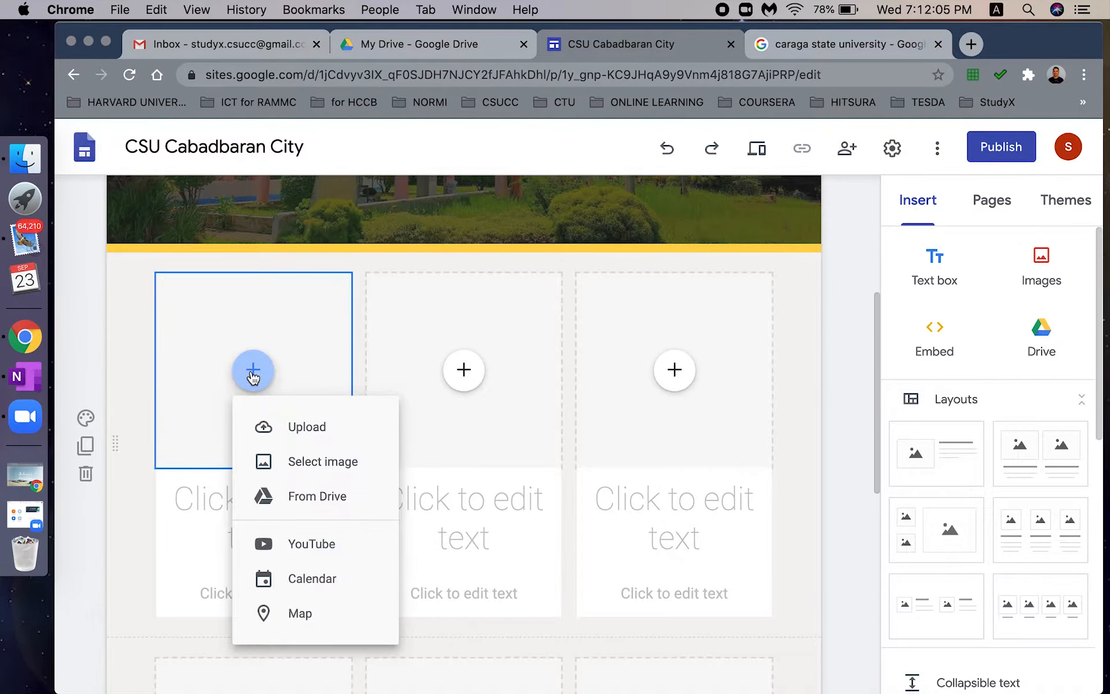
left_click(314, 462)
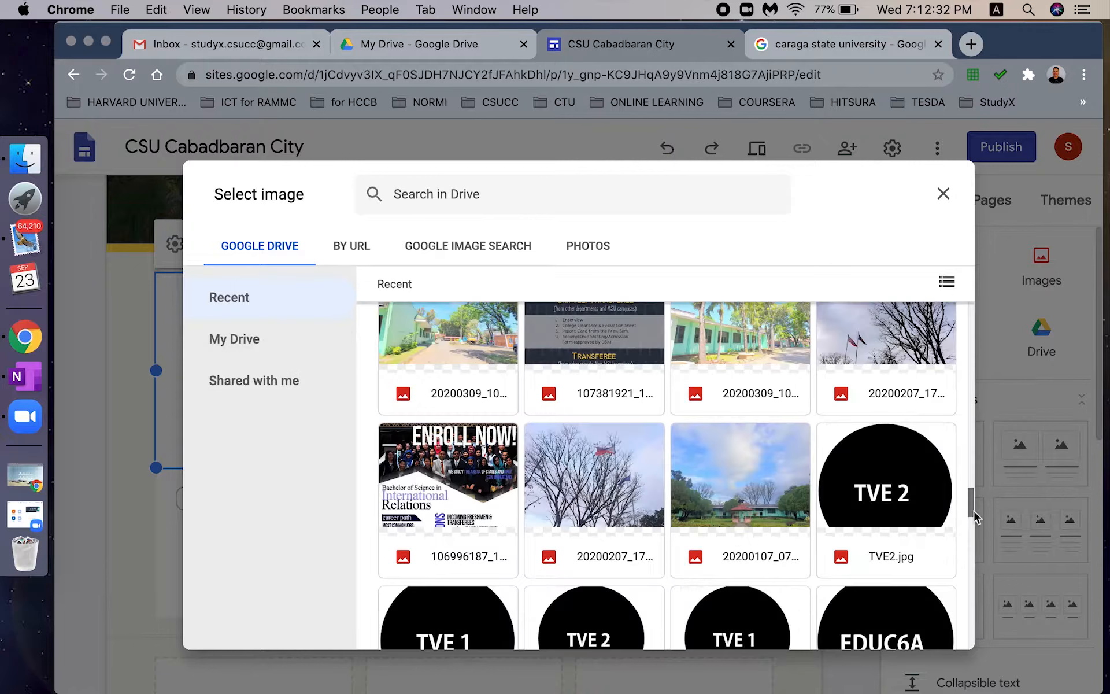
left_click_drag(972, 510, 972, 512)
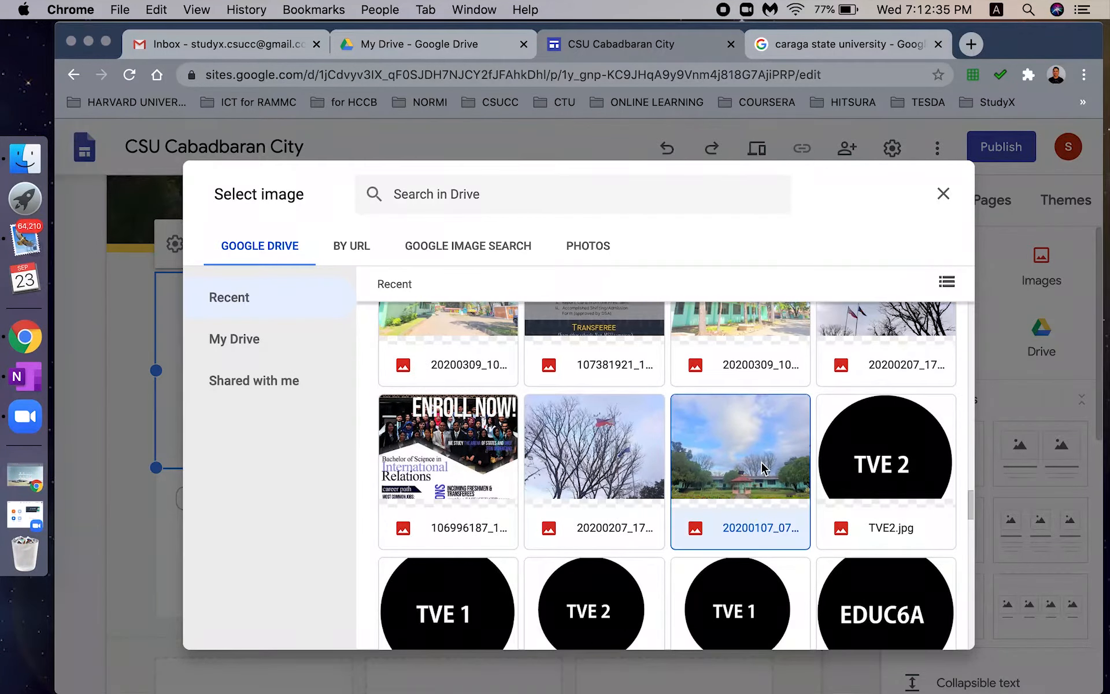
left_click(762, 462)
left_click(928, 630)
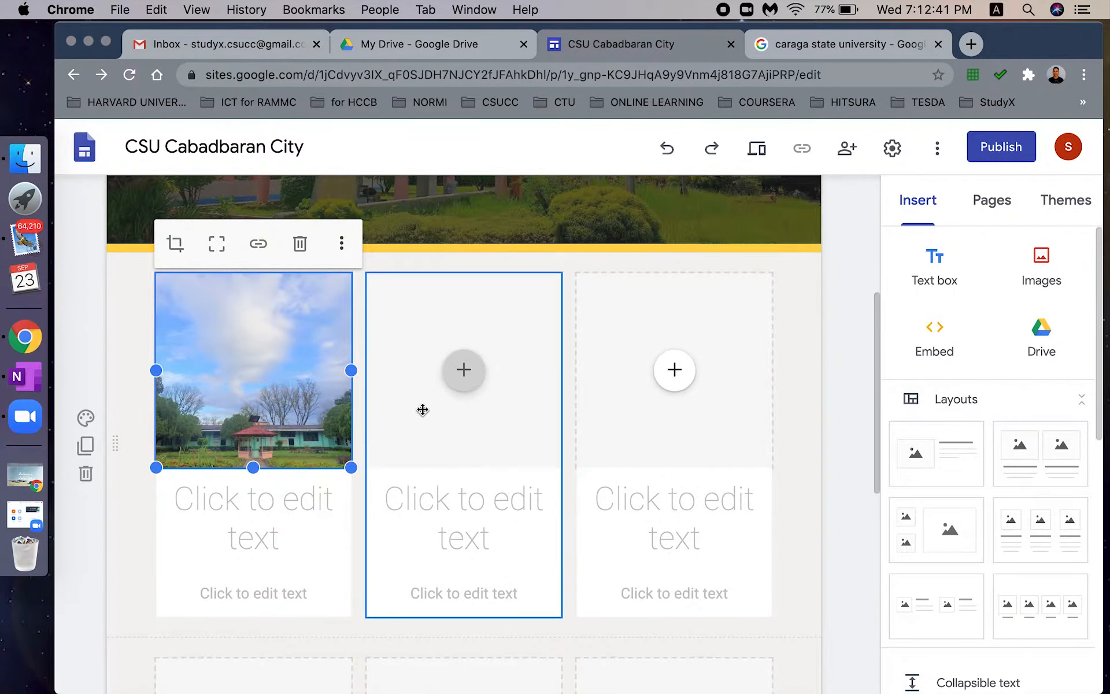
- Caption it 'EDUC 4: Foundation of Special & Inclusive Education' in Subheading style, with 'EDUC 4:' bold
left_click(287, 504)
type("ED")
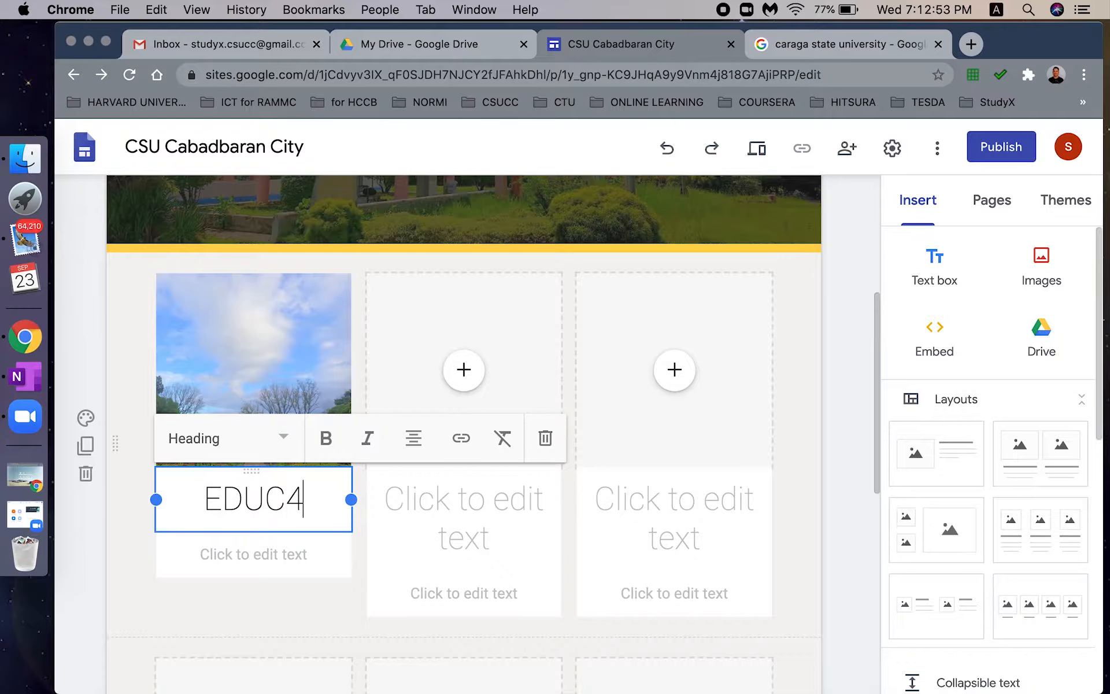
type("UC 4: ")
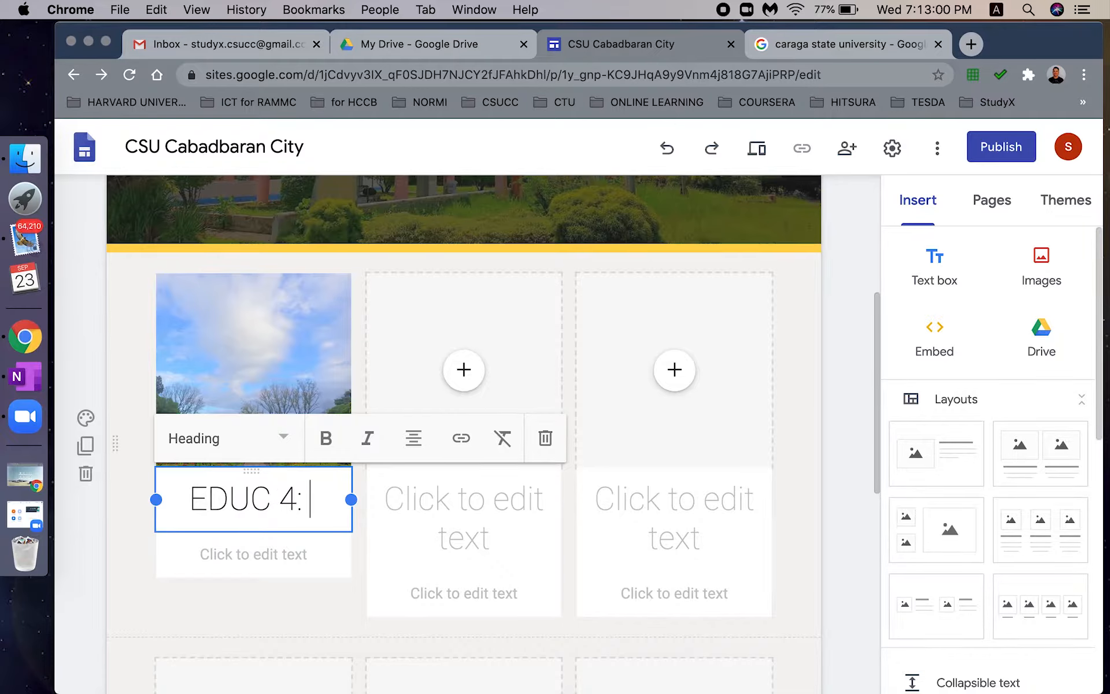
type("Foundation of")
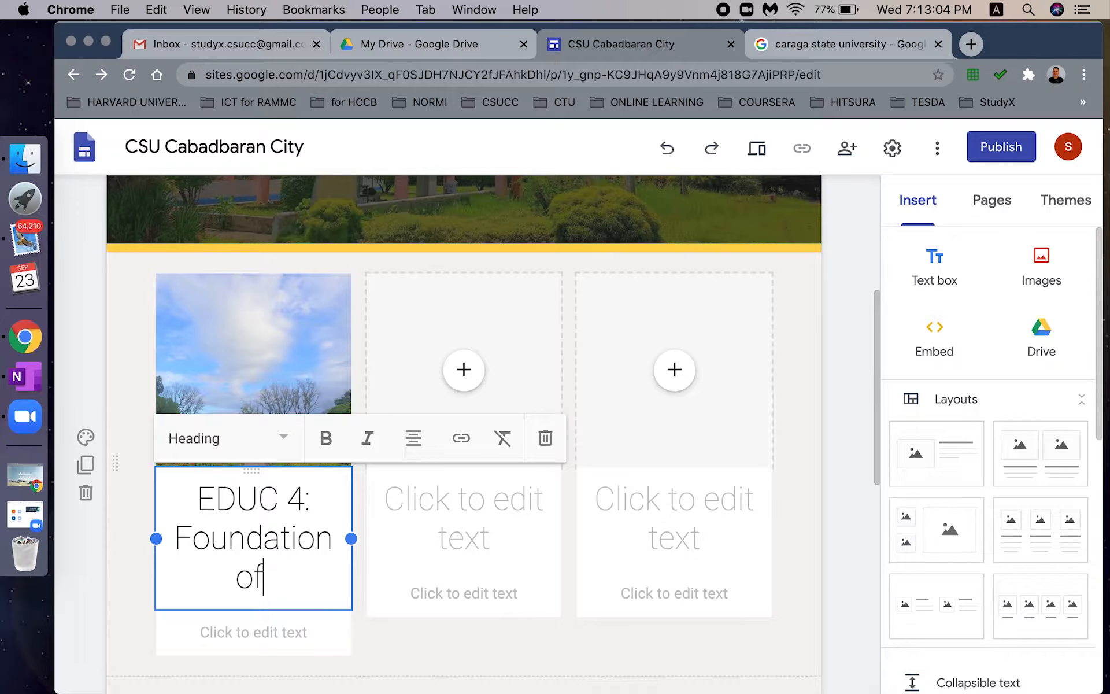
type(" Special ")
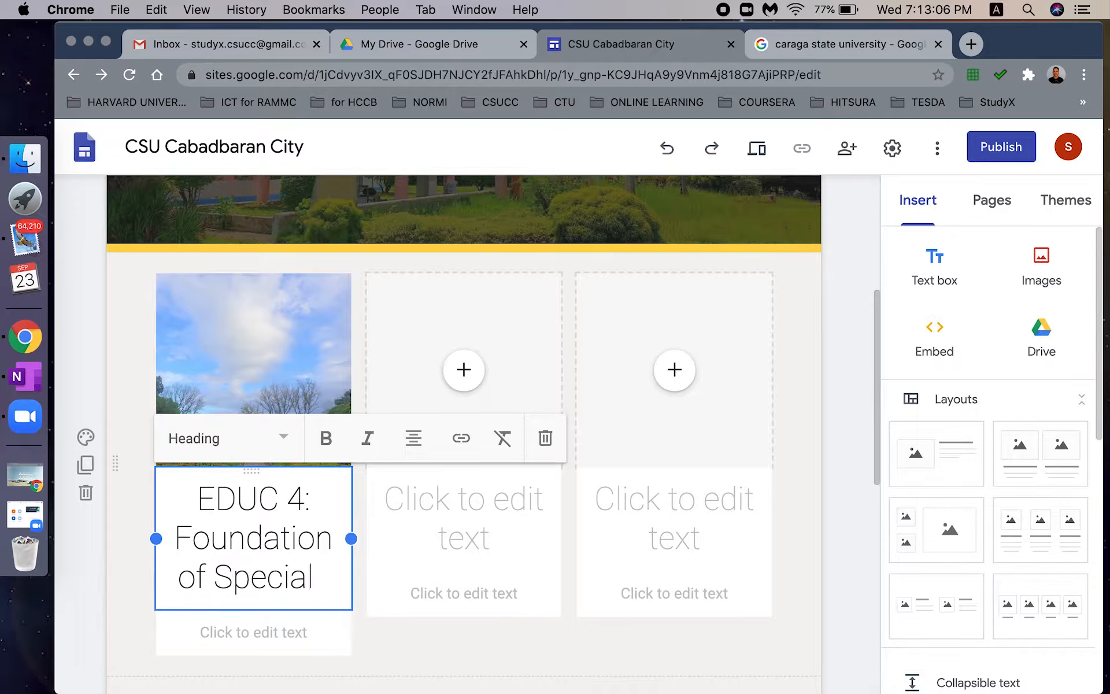
type("& Inc")
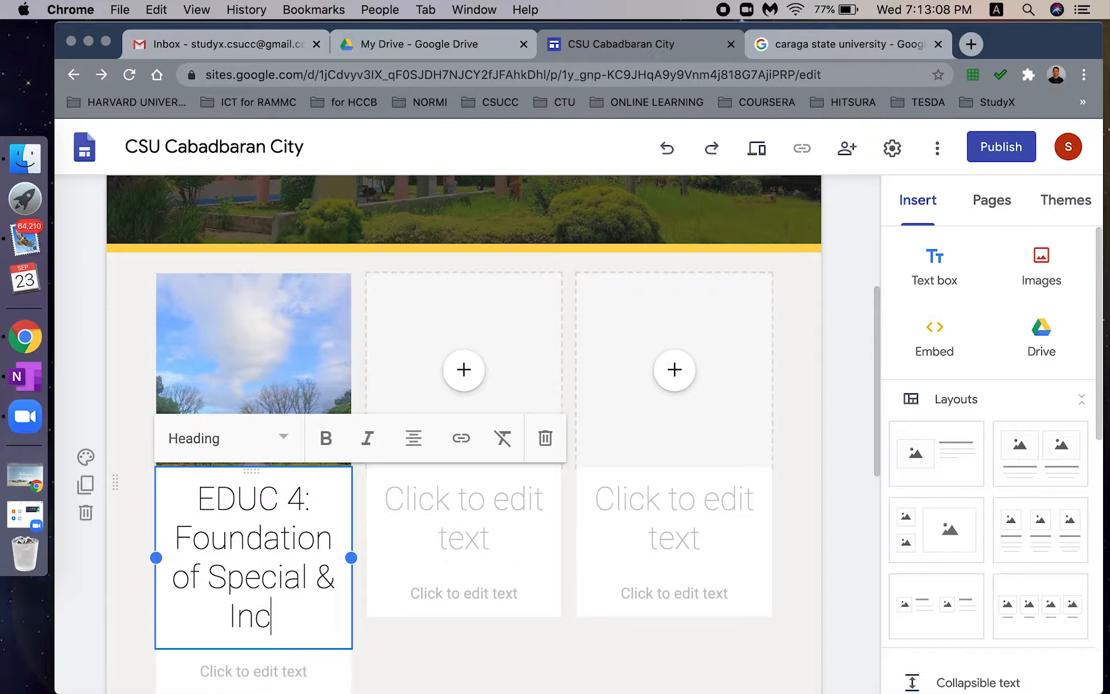
type("lusive Education")
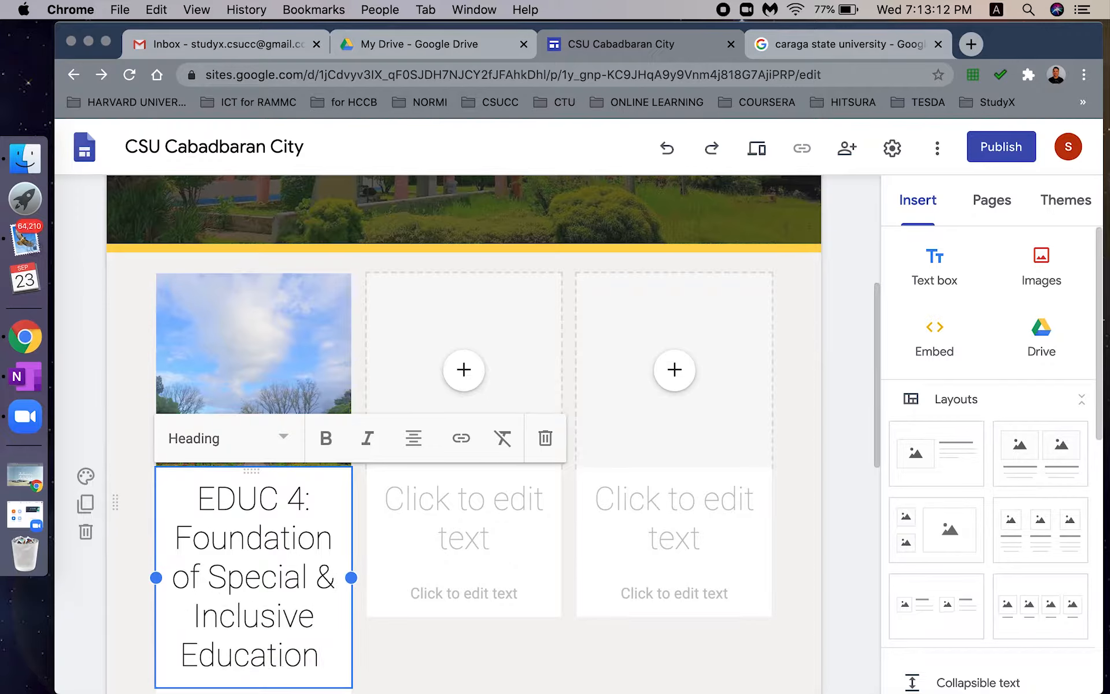
triple_click(301, 578)
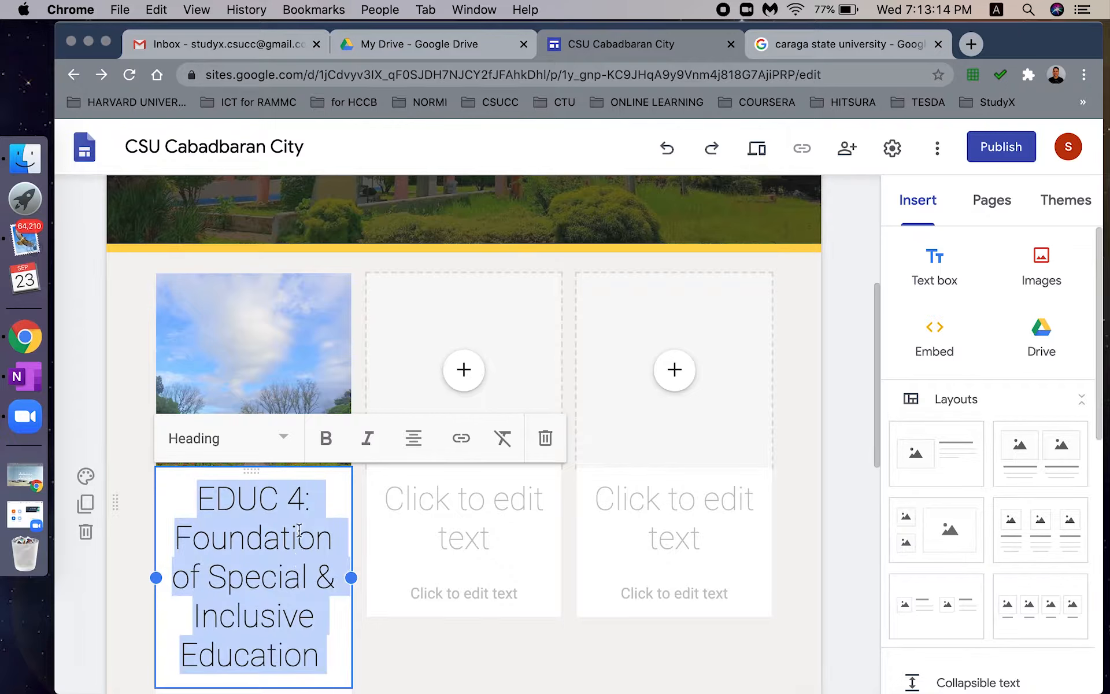
left_click(286, 439)
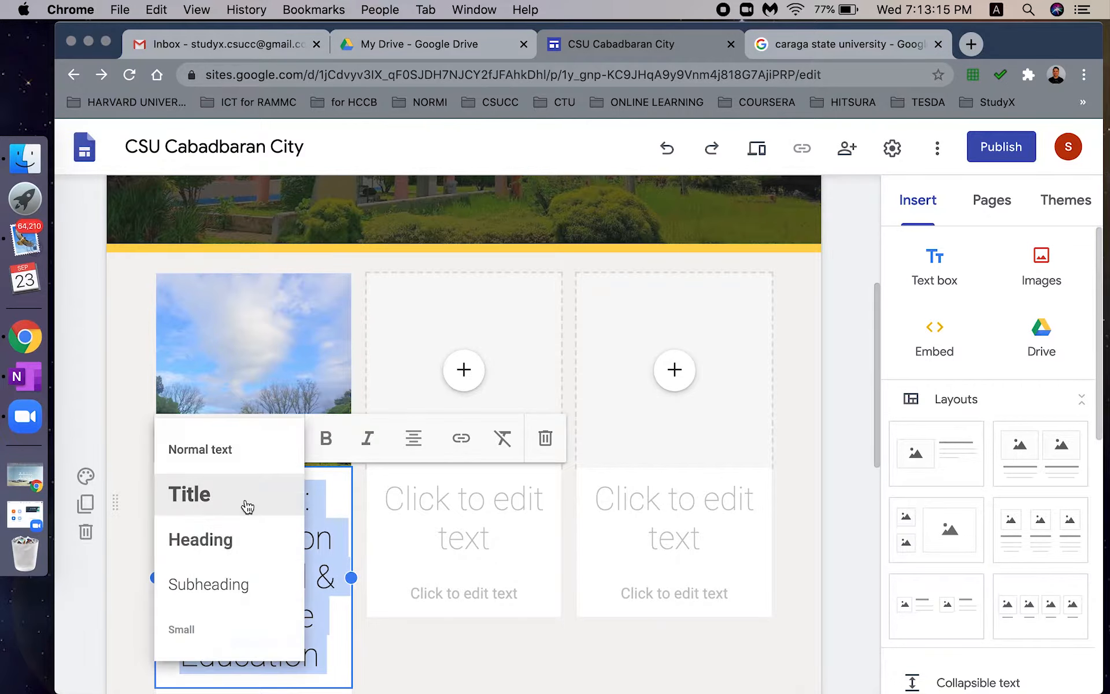
left_click(246, 543)
left_click(281, 439)
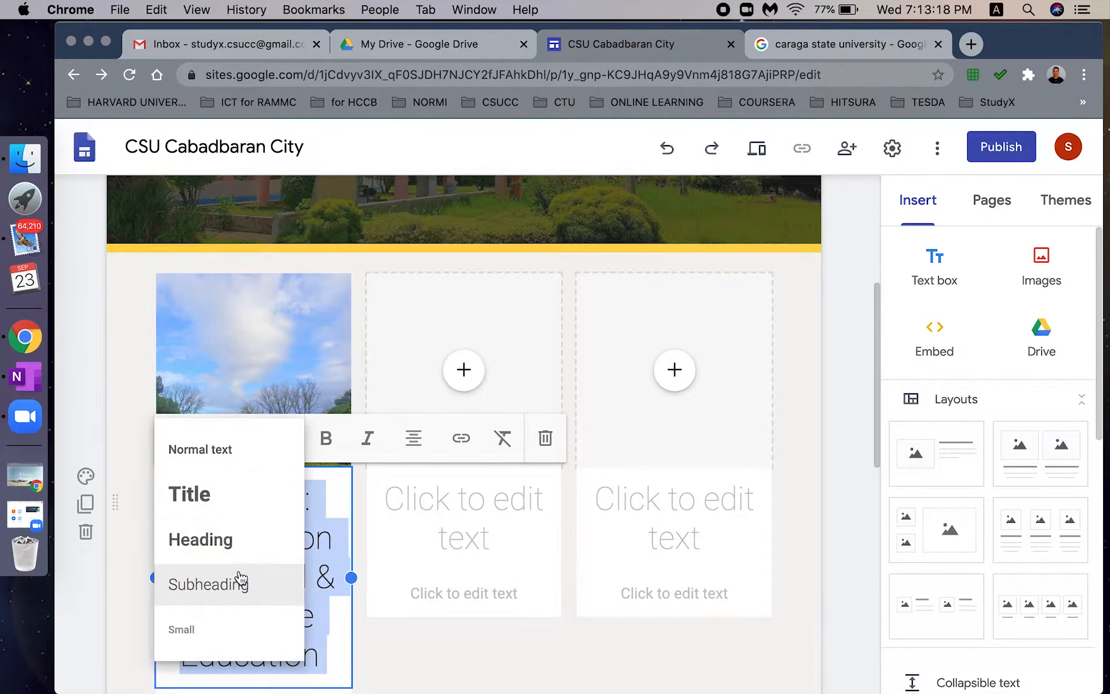
left_click(241, 584)
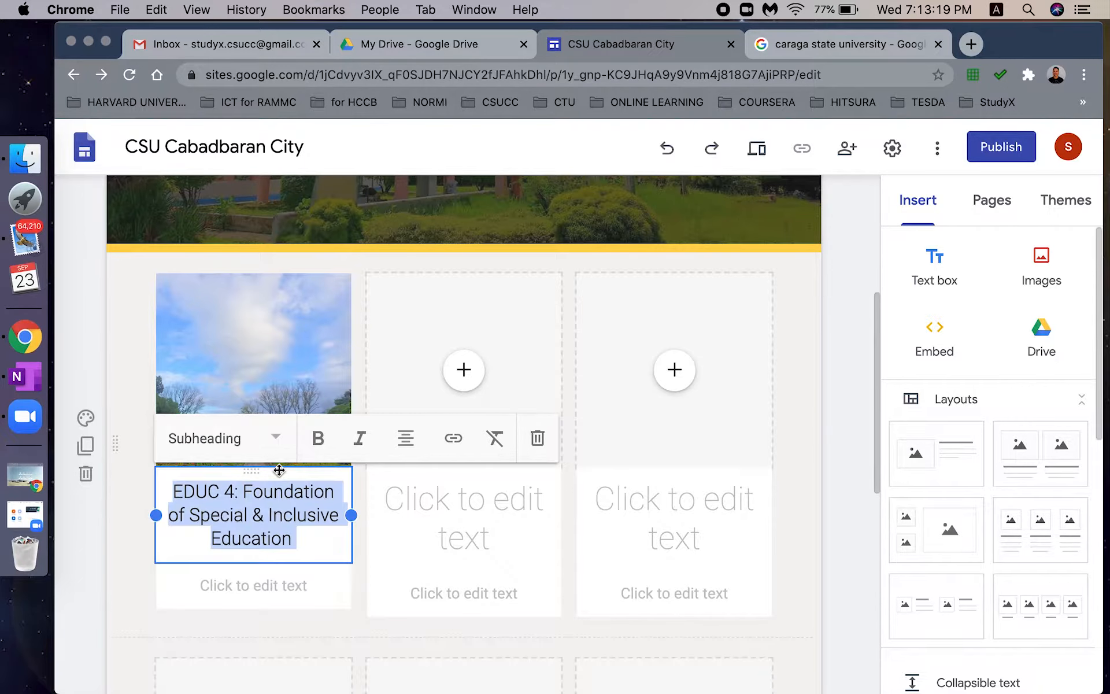
left_click(254, 512)
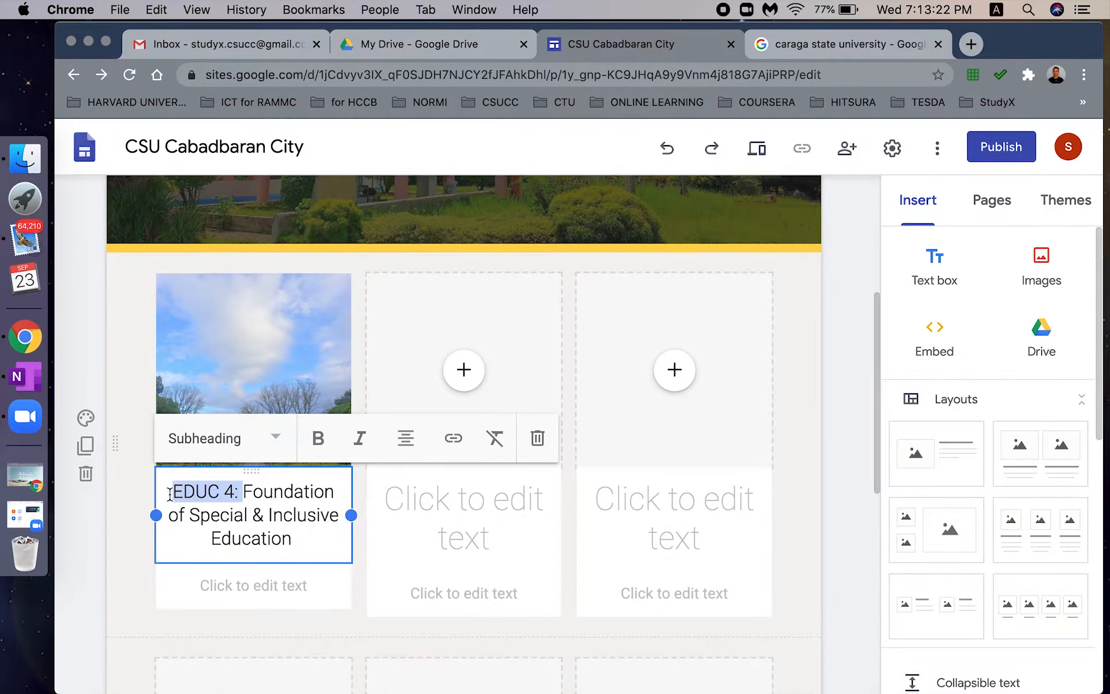
key("super+b")
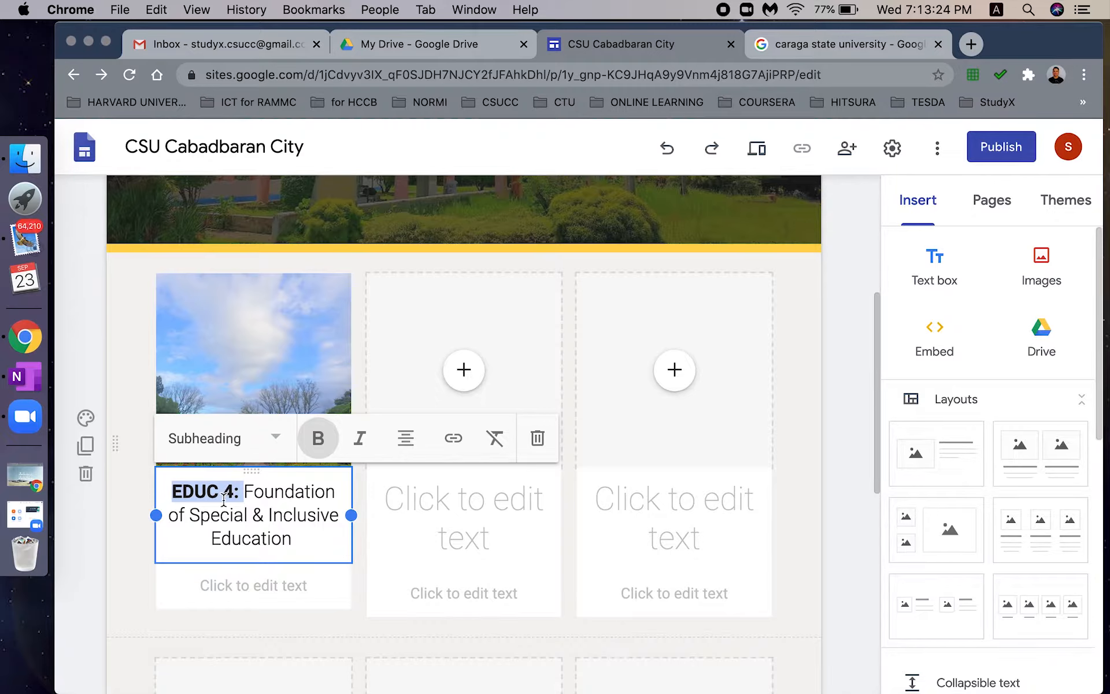
left_click(324, 446)
left_click(325, 446)
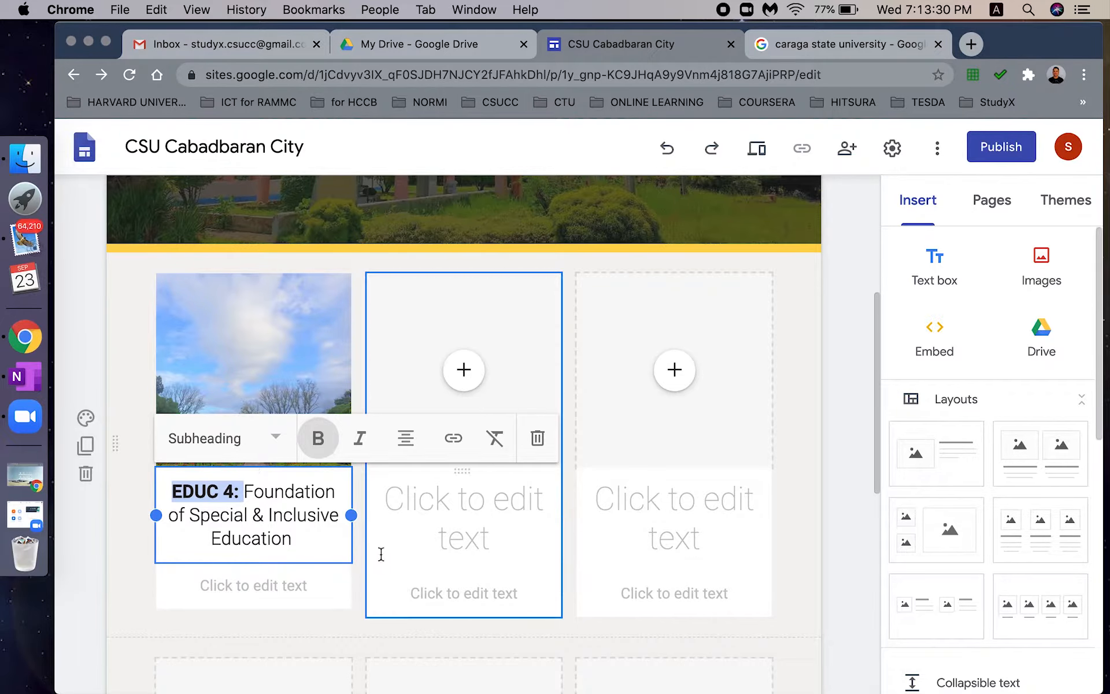
left_click(312, 541)
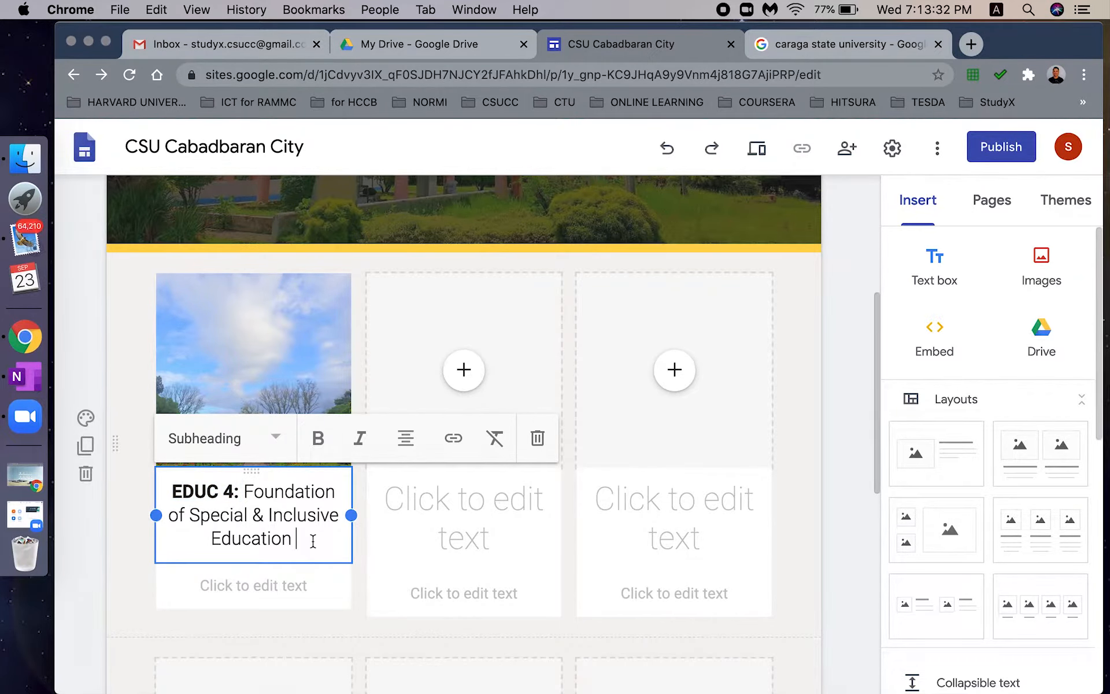
left_click(463, 369)
left_click(514, 463)
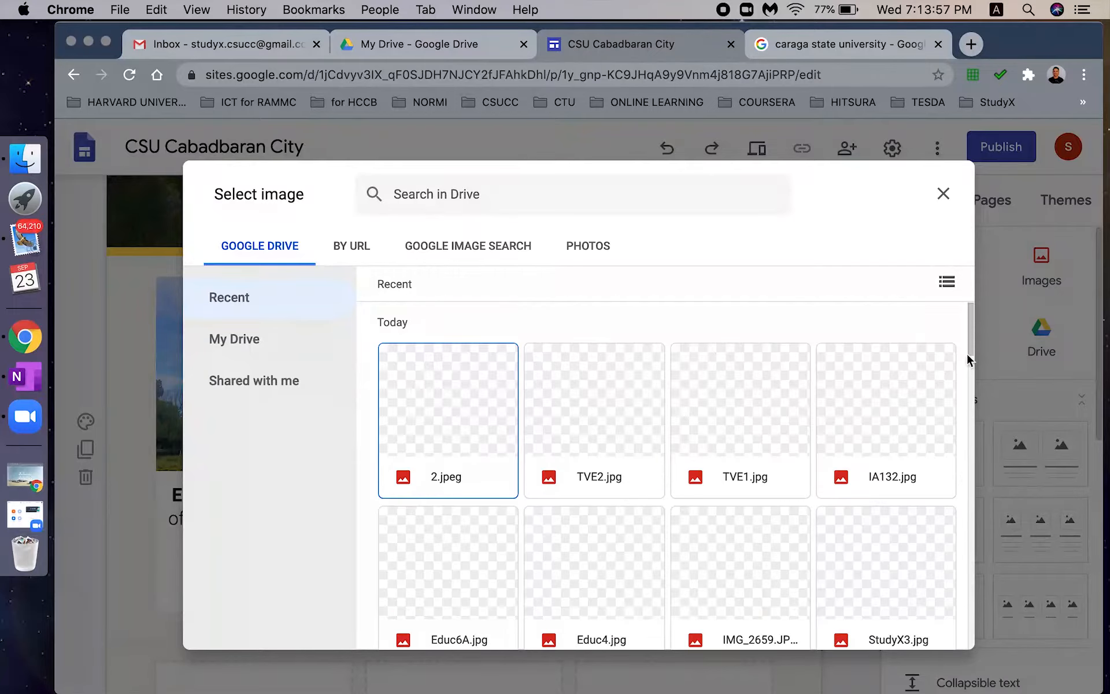
- Insert the tree-lined building photo into the second card
left_click_drag(966, 352, 956, 581)
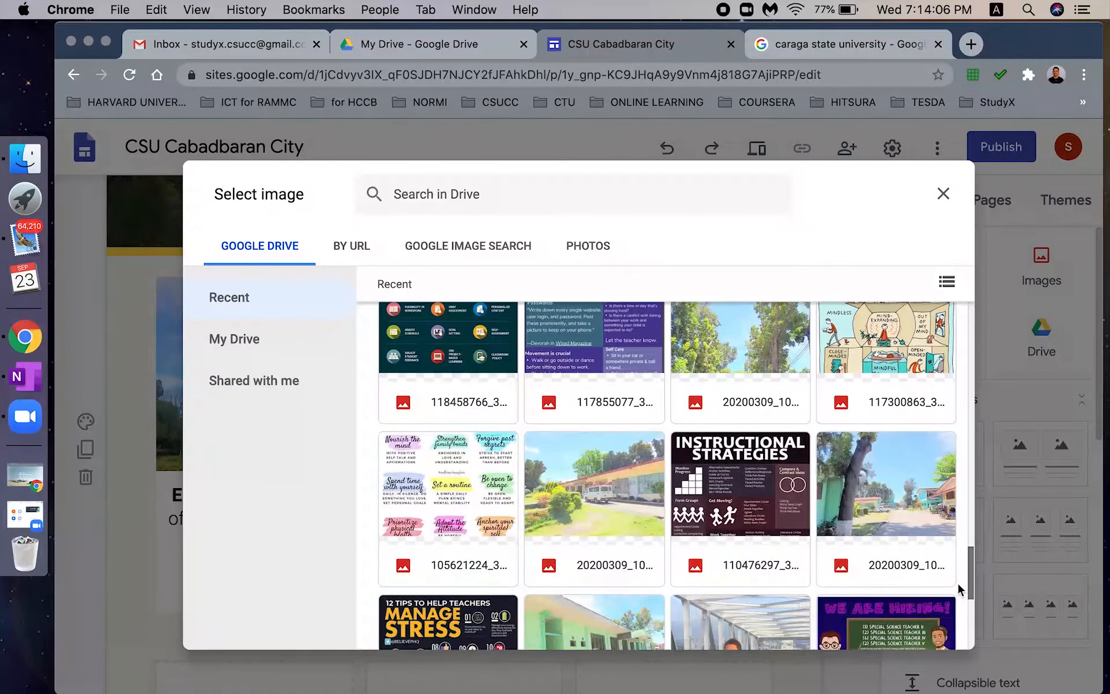
scroll(827, 523, "down", 5)
double_click(763, 491)
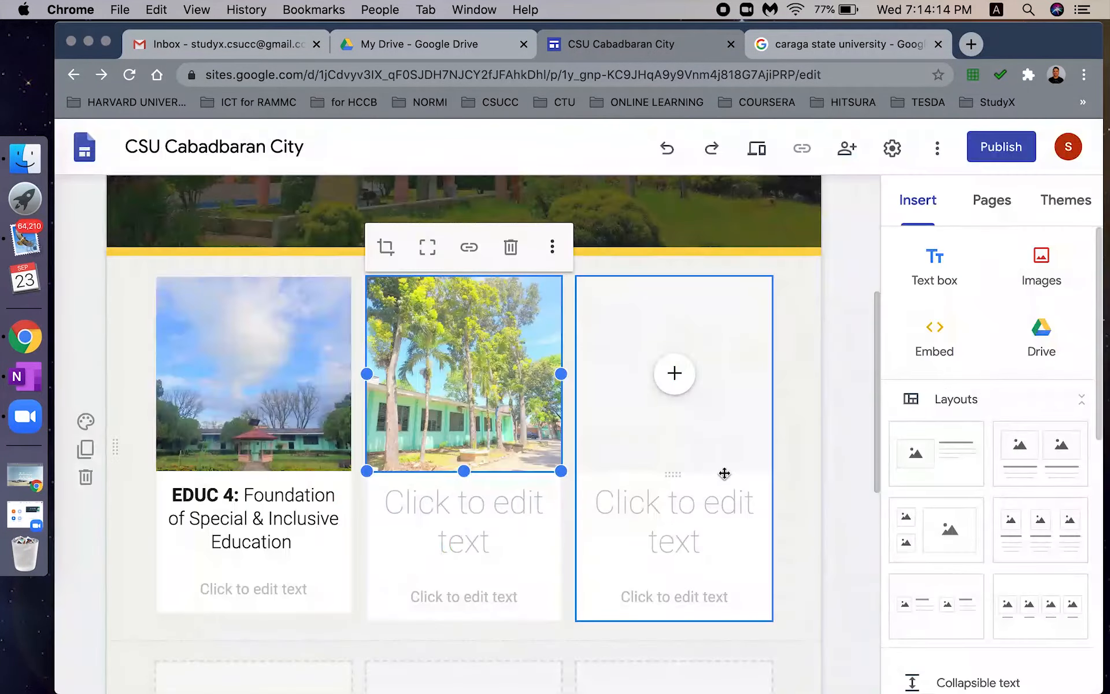
- Caption it 'EDUC 6A: Assessment of Learning 2 with Emphasis on Trainers Methodology', Subheading, code bold
left_click(464, 502)
type("EDUC 6A:")
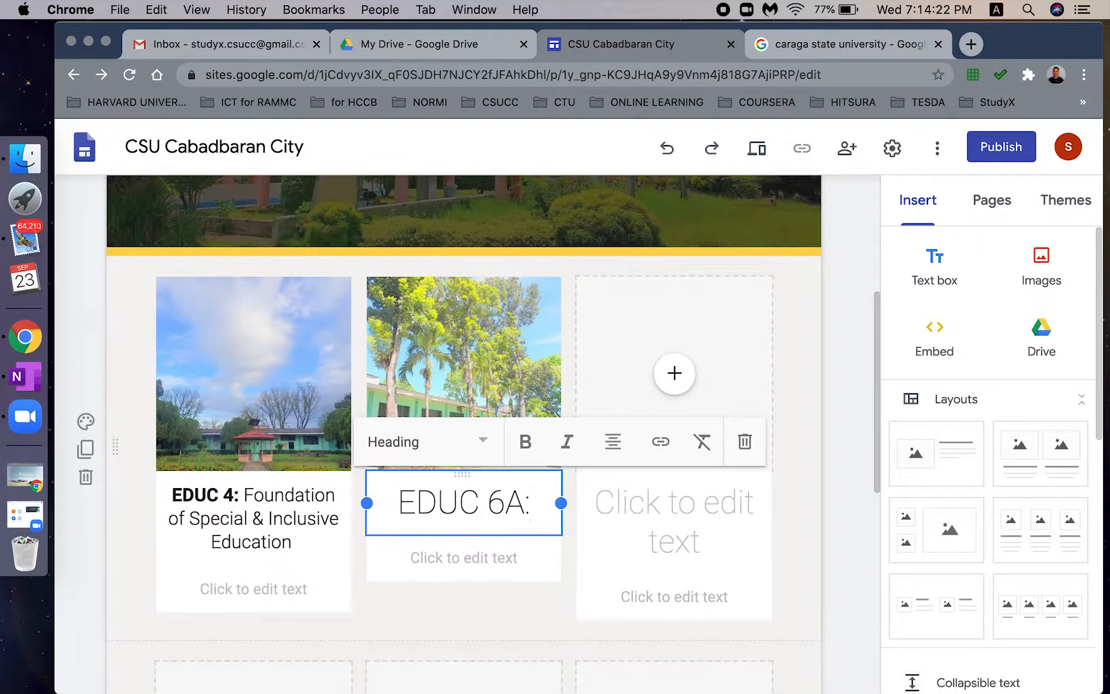
type(" Assessment of Learning 2 with Empa")
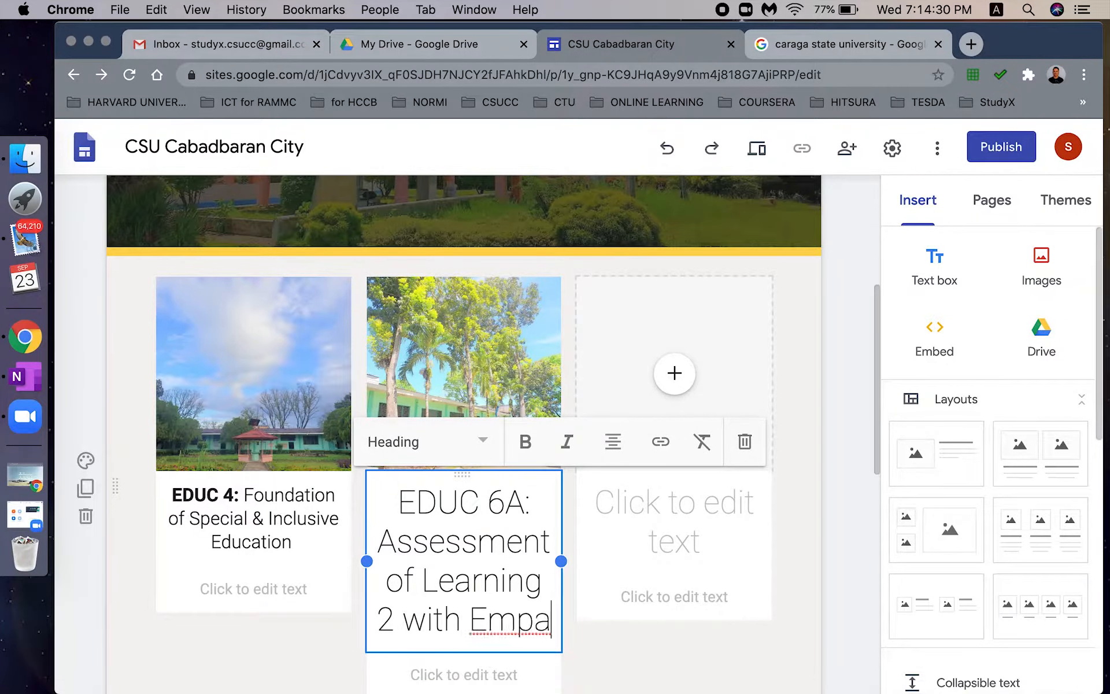
key("BackSpace")
type("hasis on Trainers Methodology")
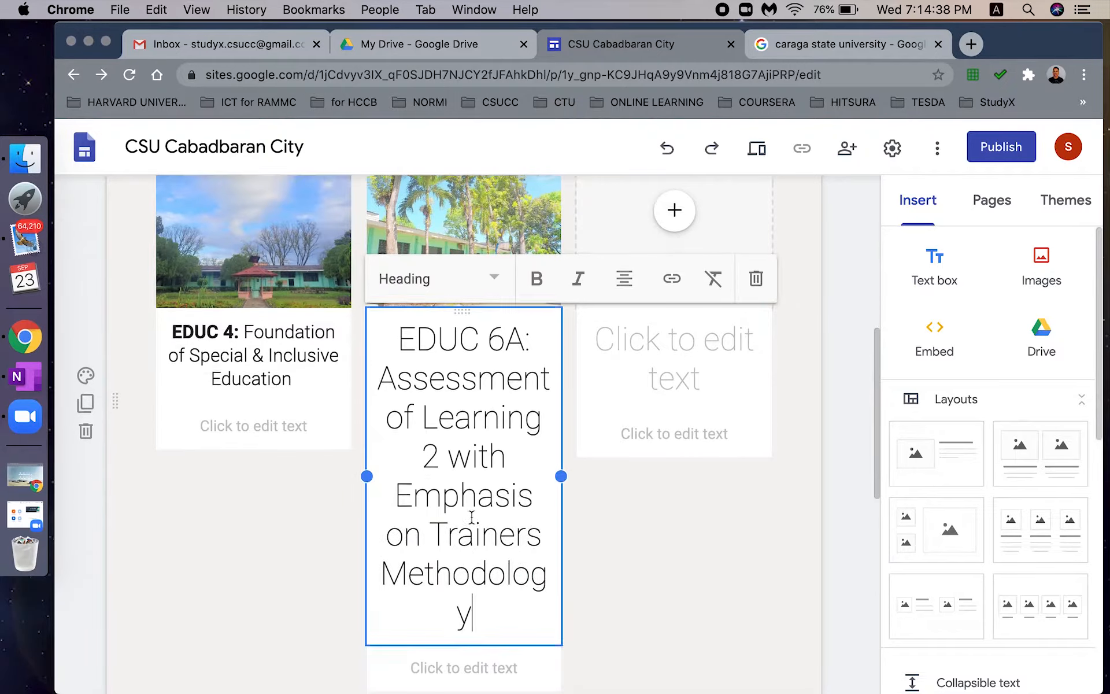
key("super+a")
left_click(436, 278)
left_click(422, 421)
left_click_drag(424, 329, 531, 337)
key("super+b")
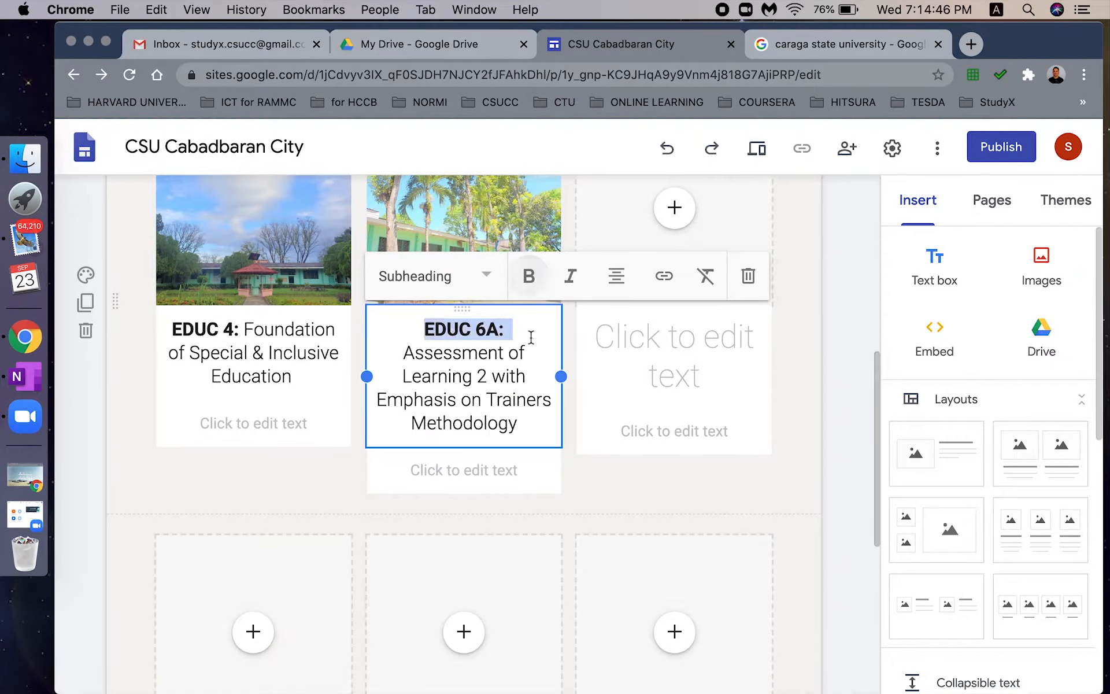
- Insert a campus photo from Drive into the third card
left_click(683, 381)
scroll(865, 439, "down", 3)
scroll(682, 407, "up", 6)
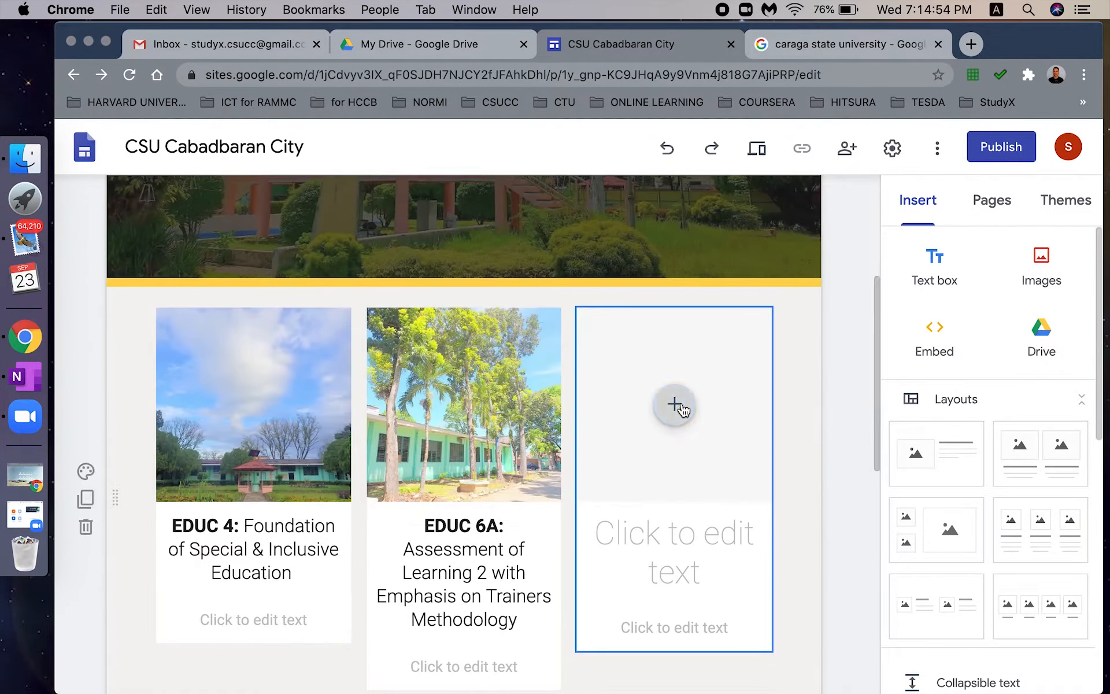
left_click(679, 407)
left_click(743, 499)
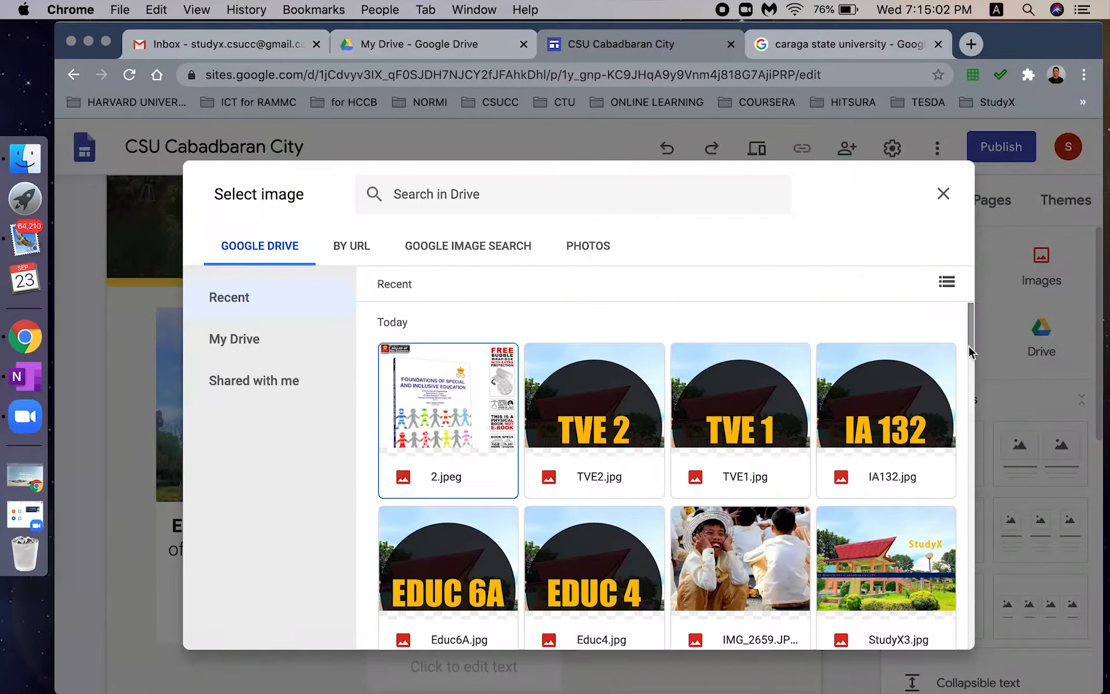
left_click_drag(969, 346, 965, 533)
scroll(974, 475, "up", 20)
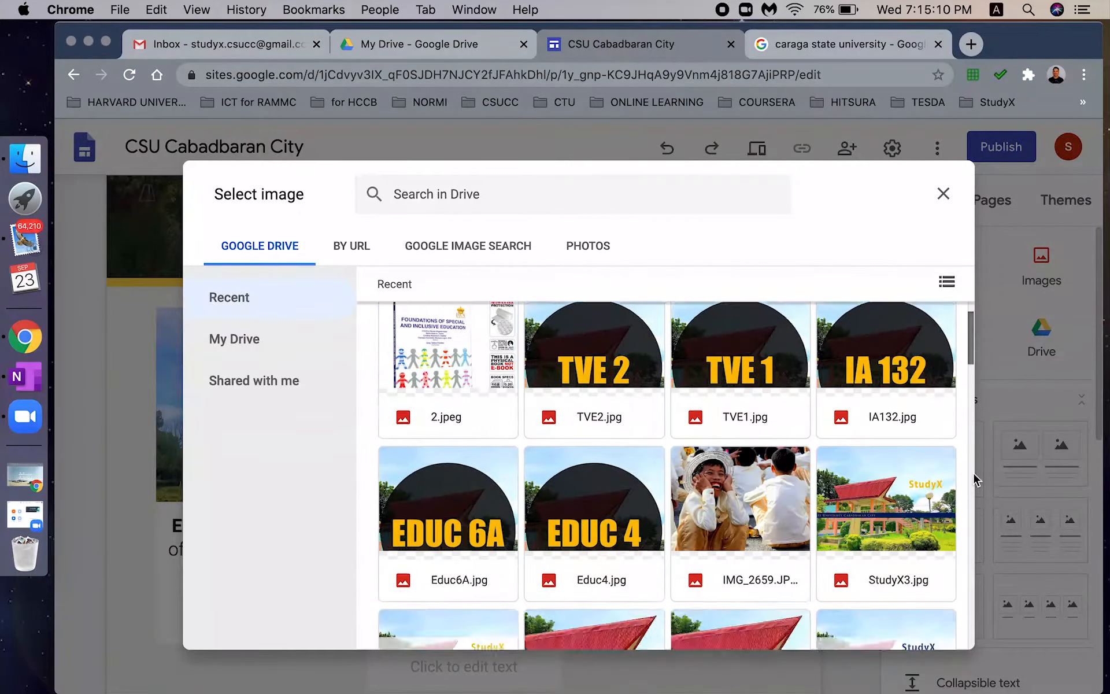
scroll(976, 480, "down", 15)
left_click(776, 608)
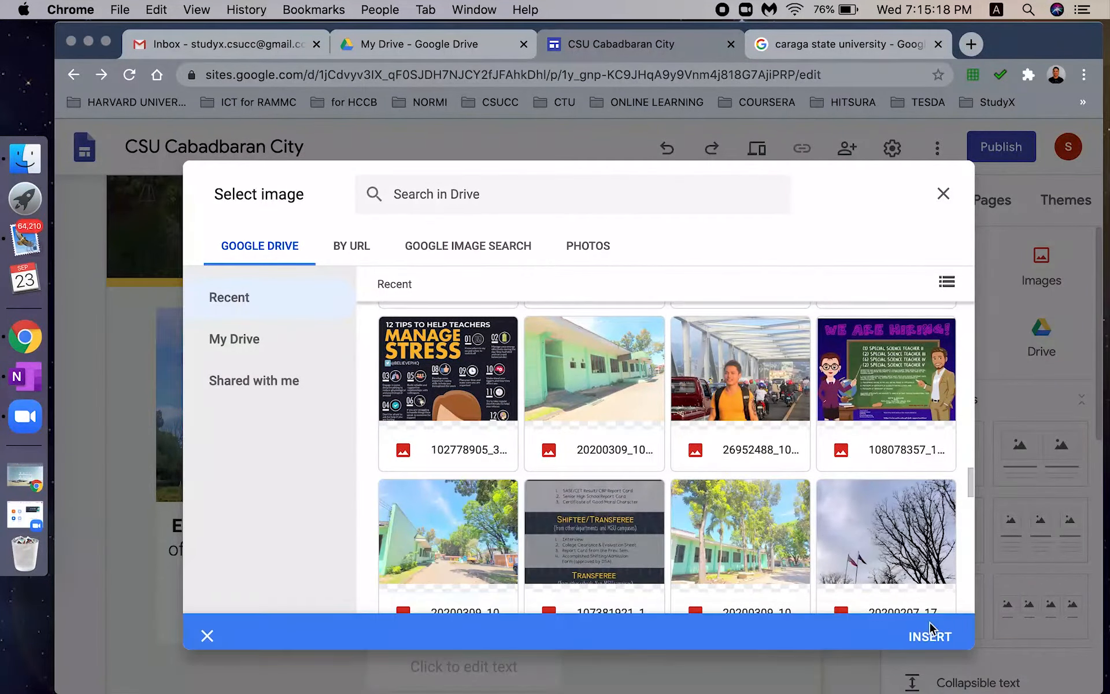
left_click(930, 624)
- Caption it 'IA132: Digital Electronics Technology' in Subheading style with IA132: bold
left_click(671, 534)
type("A132: Digit")
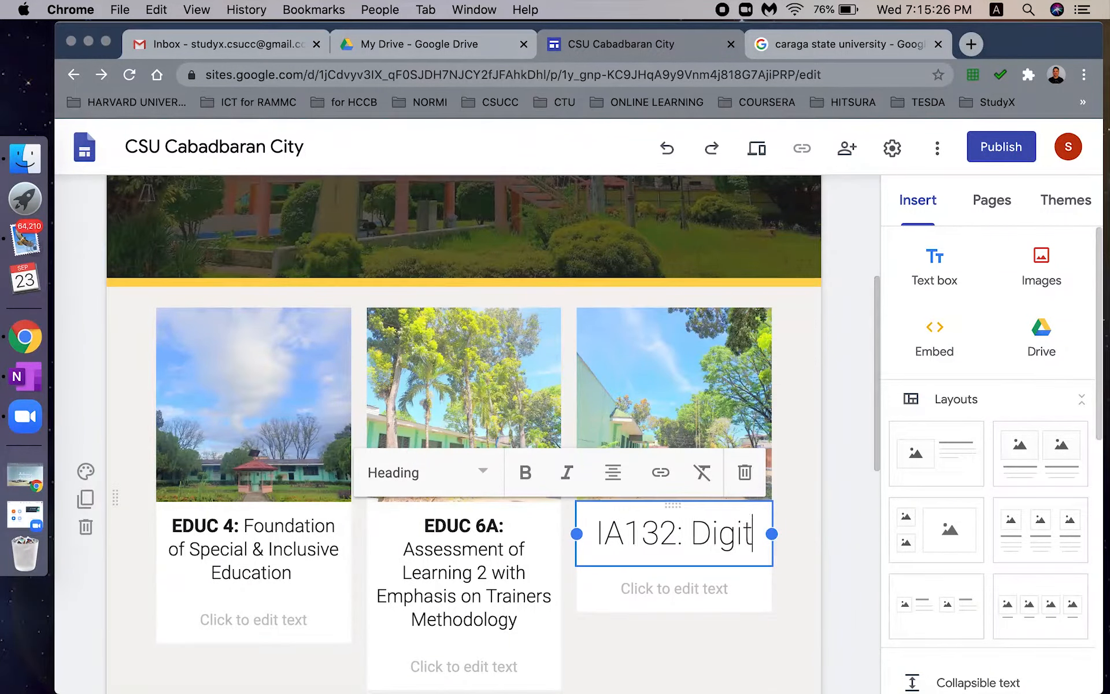
type("al Electronics Technology")
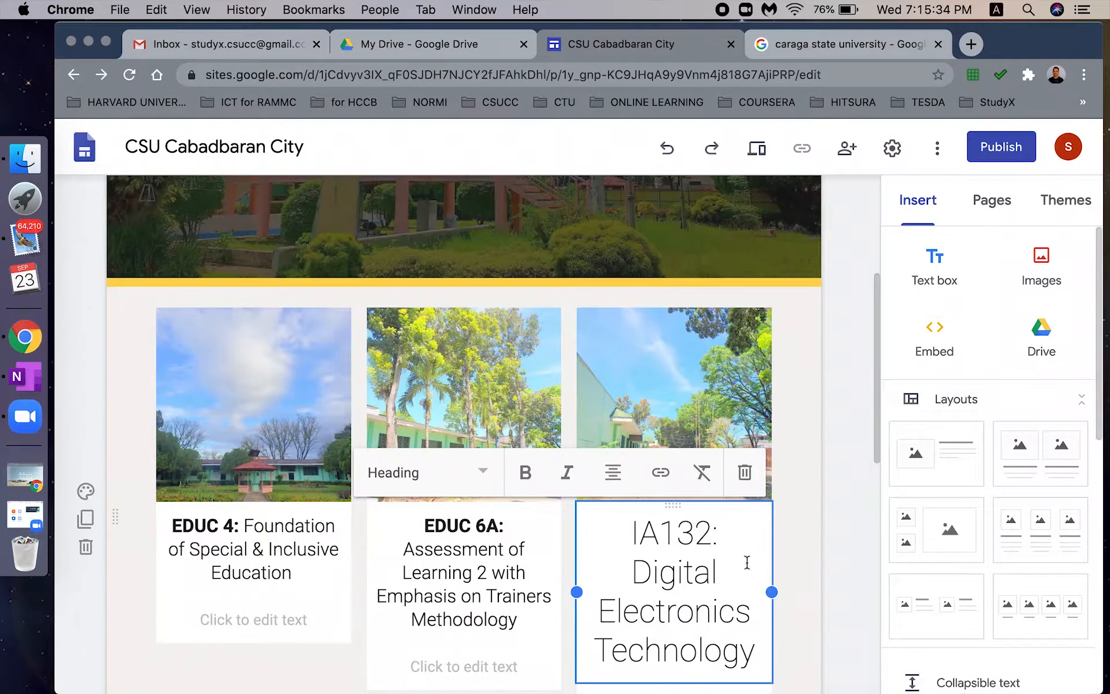
key("super+a")
left_click(520, 477)
left_click(525, 475)
left_click(732, 538)
left_click_drag(730, 538, 631, 535)
left_click(527, 476)
key("super+a")
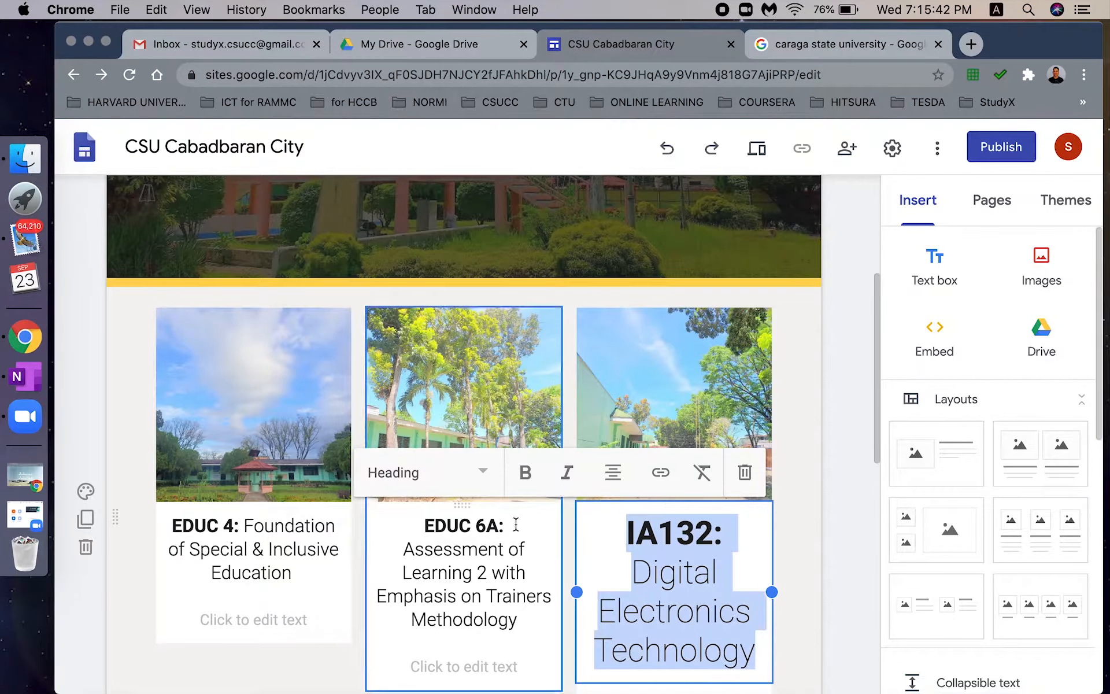
left_click(428, 472)
left_click(443, 622)
scroll(815, 577, "down", 5)
- Insert the tree photo from Drive into the second row's first card
left_click(252, 499)
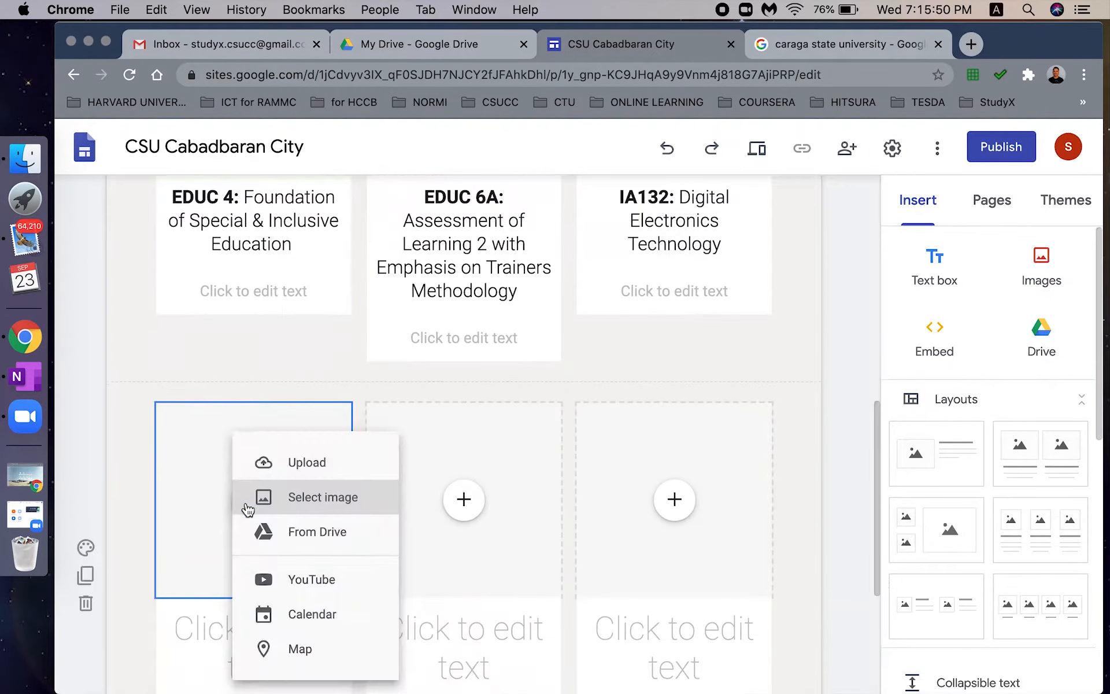
left_click(356, 499)
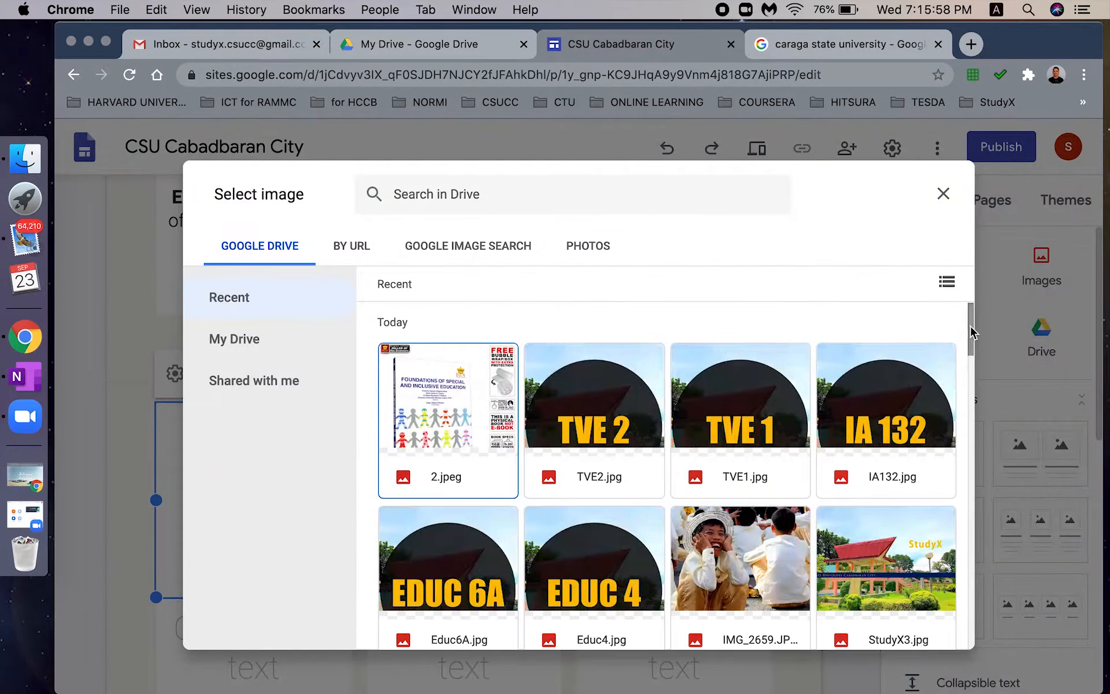
left_click_drag(970, 325, 987, 466)
left_click(879, 425)
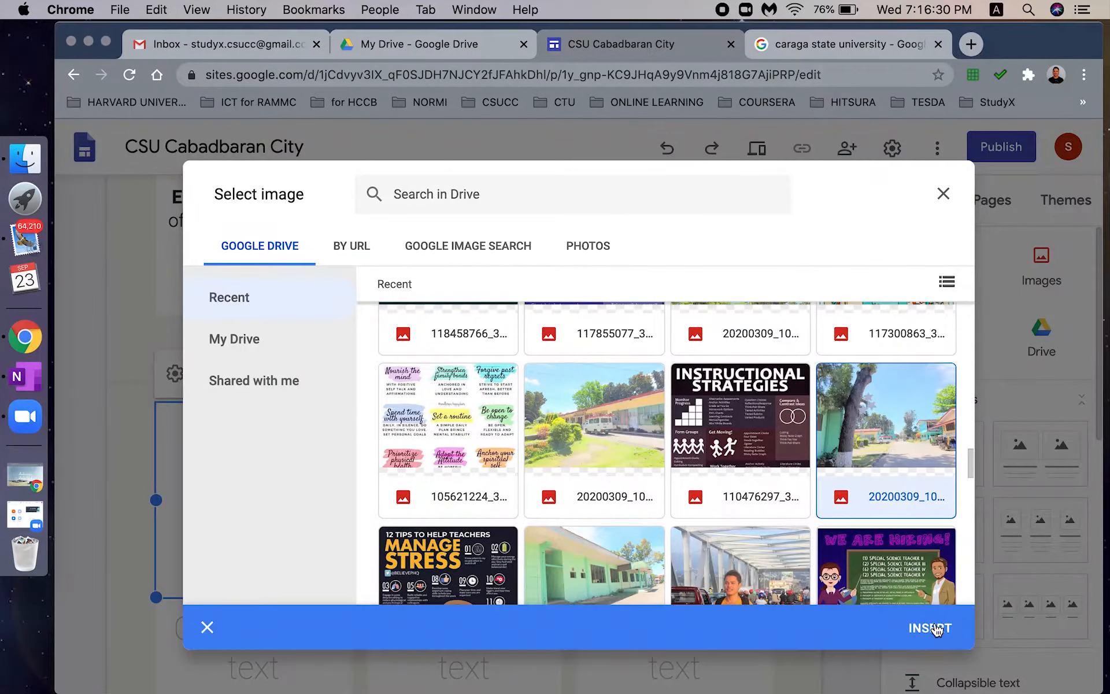
left_click(931, 628)
- Caption it 'TVE1: Introduction to Industrial Arts' in Subheading style with TVE1: bold
left_click(272, 627)
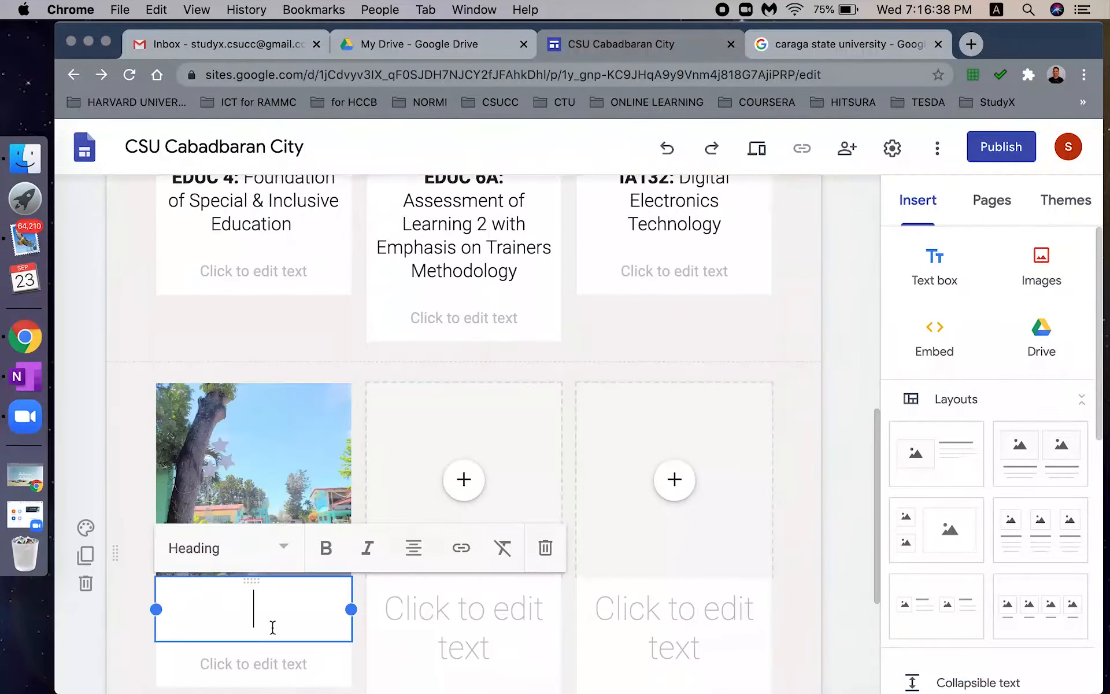
type("TVE1: Introduction")
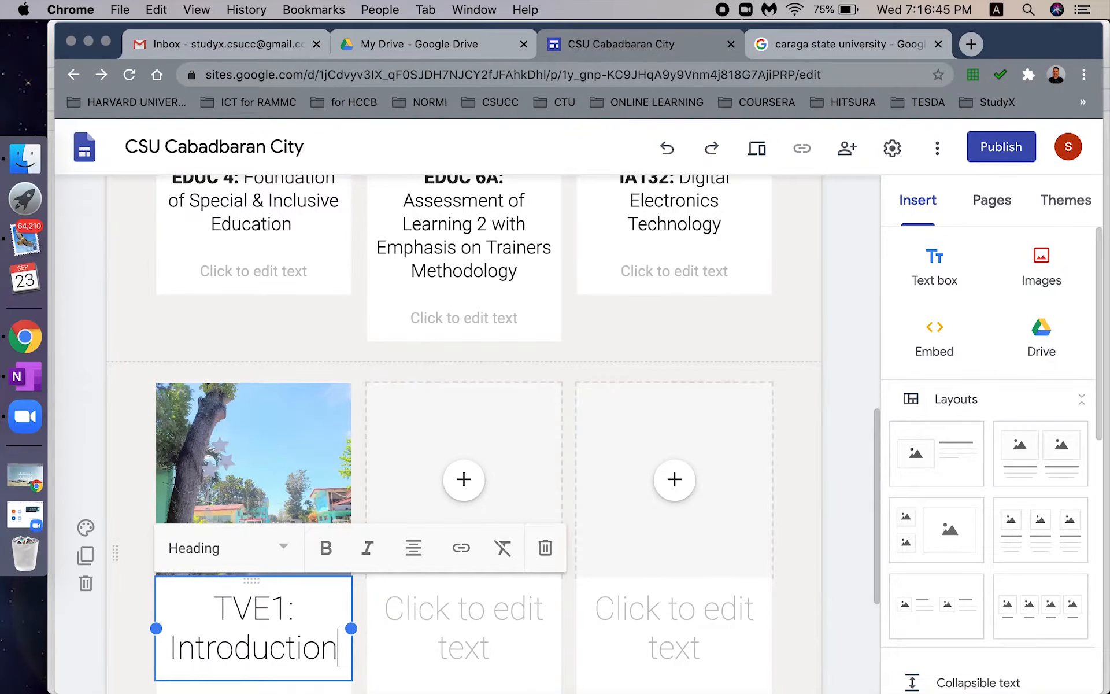
type(" to industrial Arts")
left_click_drag(302, 534, 209, 528)
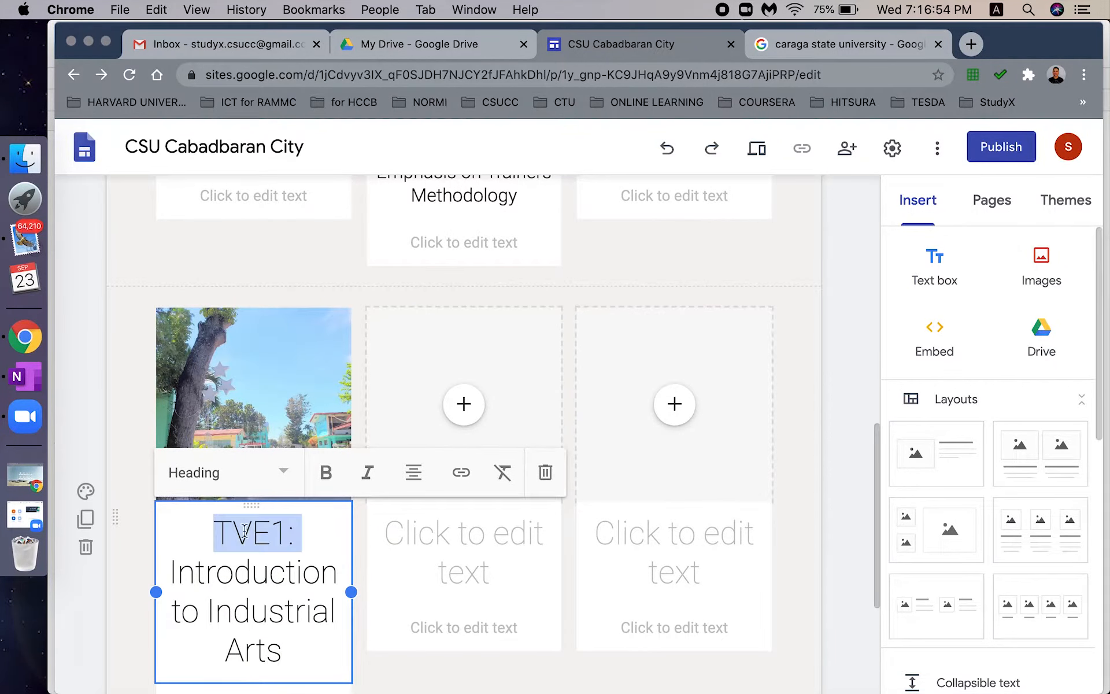
left_click(326, 473)
left_click(295, 513)
key("super+s")
type("`.html")
key("Escape")
left_click(193, 472)
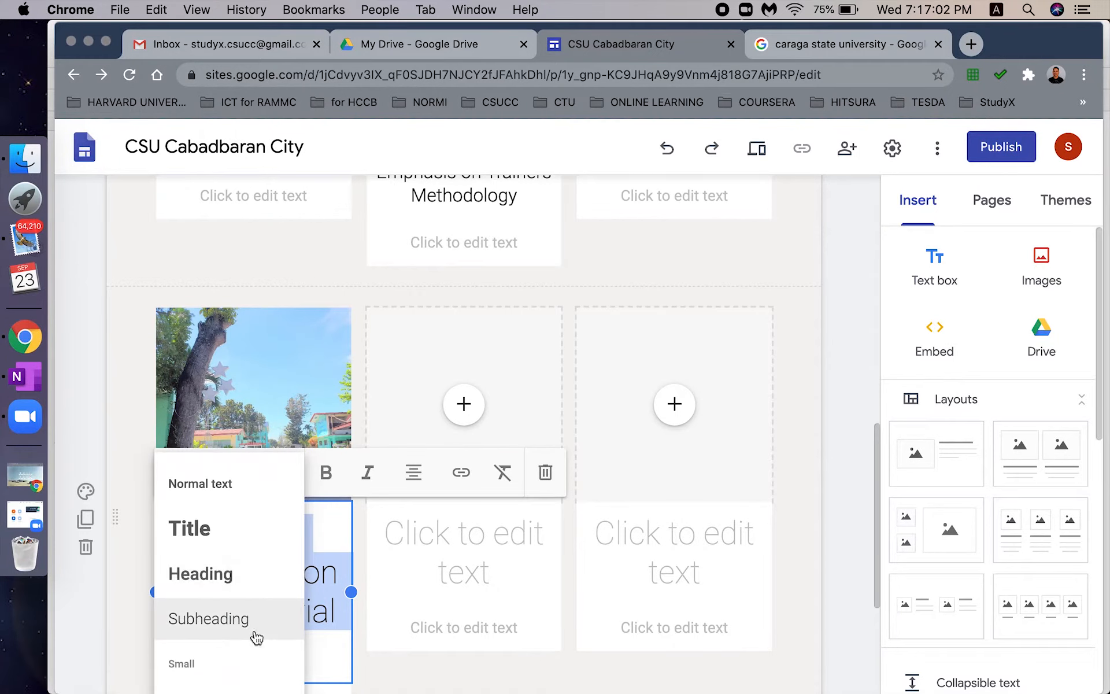
left_click(255, 637)
left_click(466, 404)
- Insert a schoolyard photo from Drive into the middle card
left_click(568, 493)
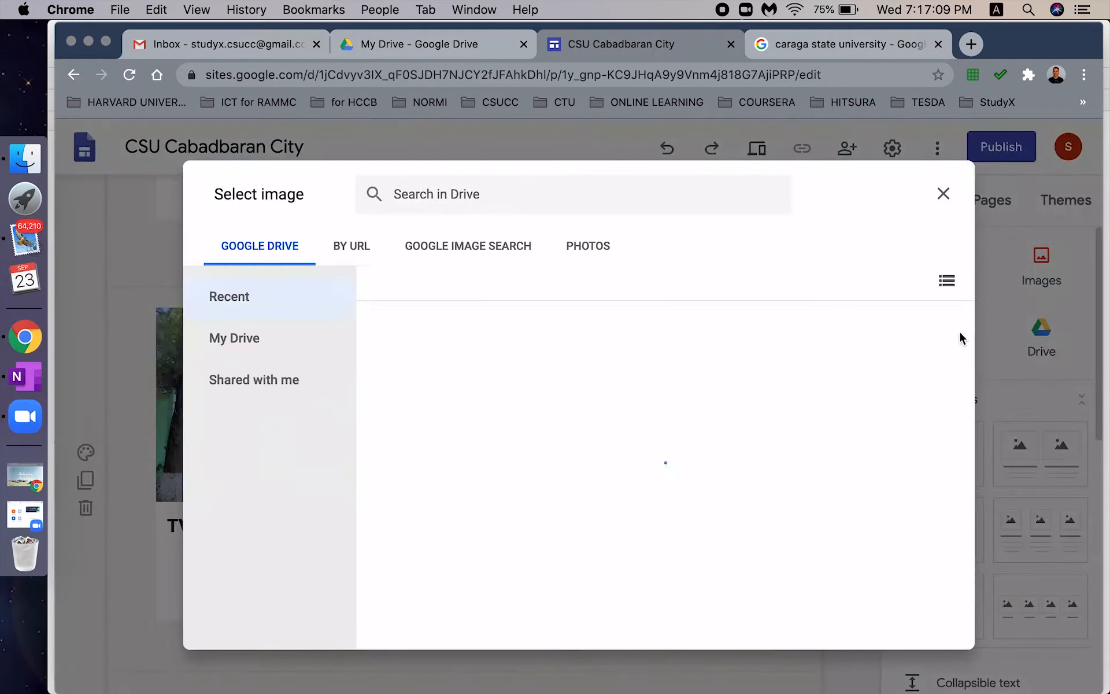
left_click_drag(972, 351, 971, 552)
left_click(744, 448)
left_click(929, 624)
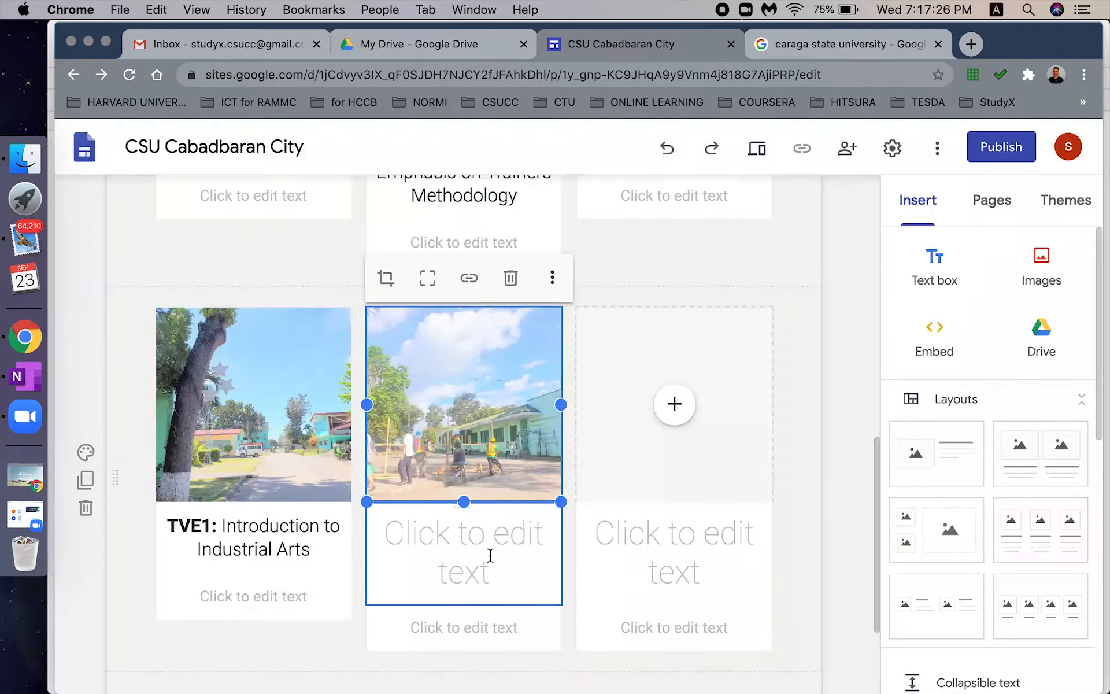
- Caption the middle card 'TVE 2: Teaching Common Competencies in Industrial Arts'
left_click(491, 552)
type("TVWE")
type(" 2:")
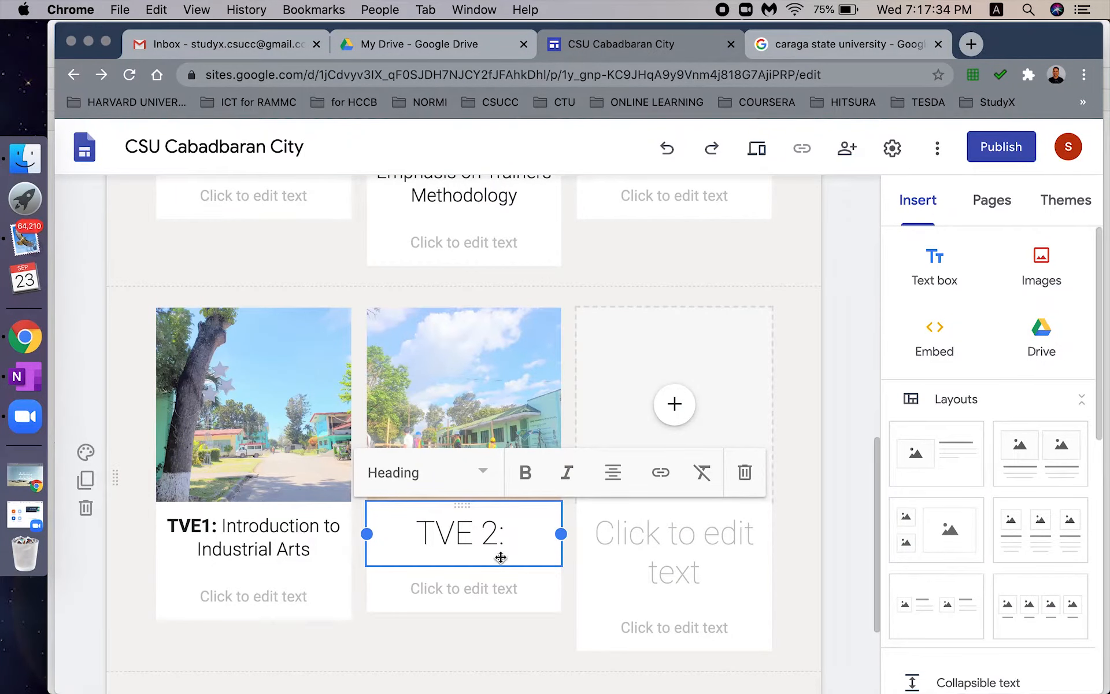
type(" Teaching Common Compete")
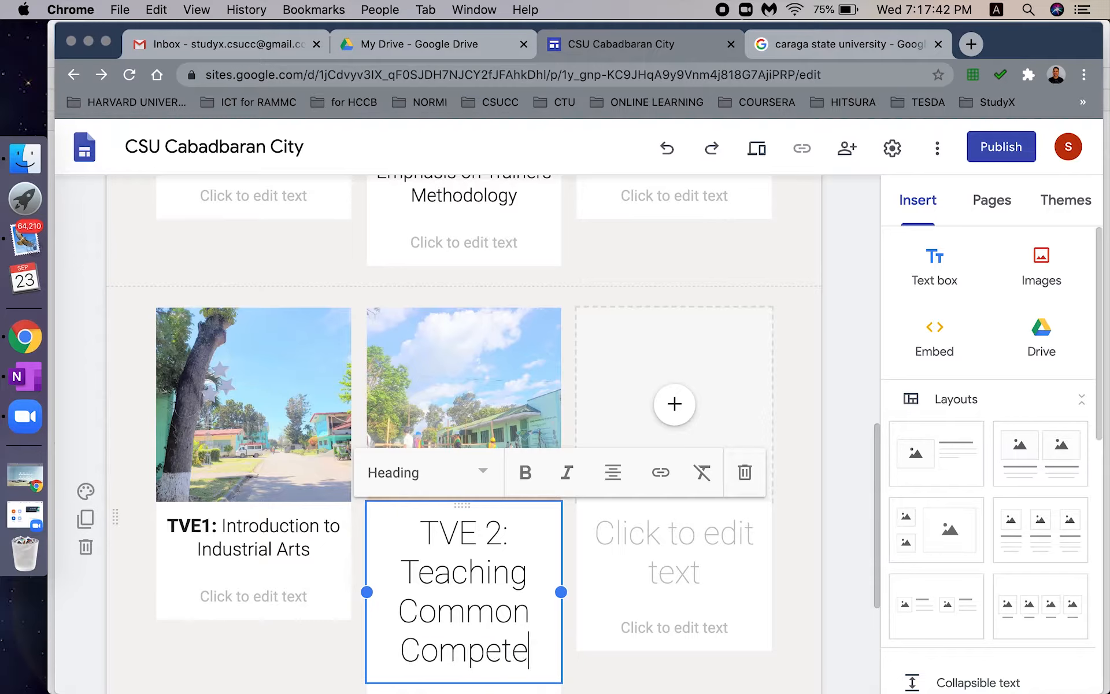
type("ncies in Industrial Arts")
key("ctrl+s")
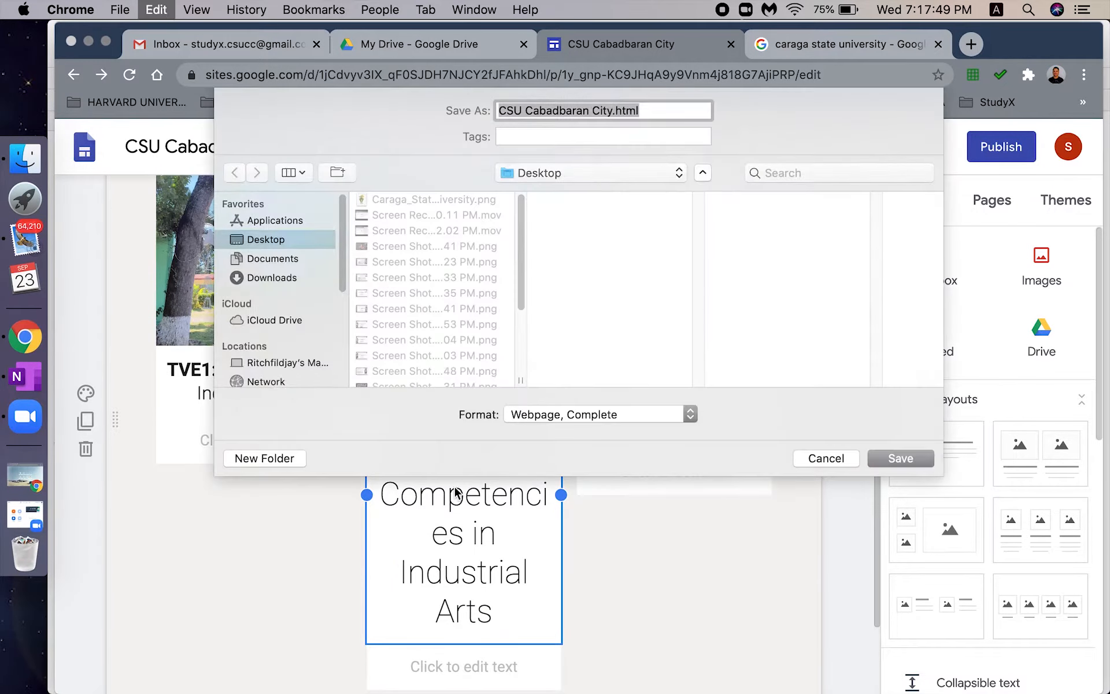
key("Escape")
key("ctrl+a")
- Make the caption a Subheading, bold 'TVE 2:', and correct 'TVE1' to 'TVE 1'
left_click(440, 316)
left_click(425, 463)
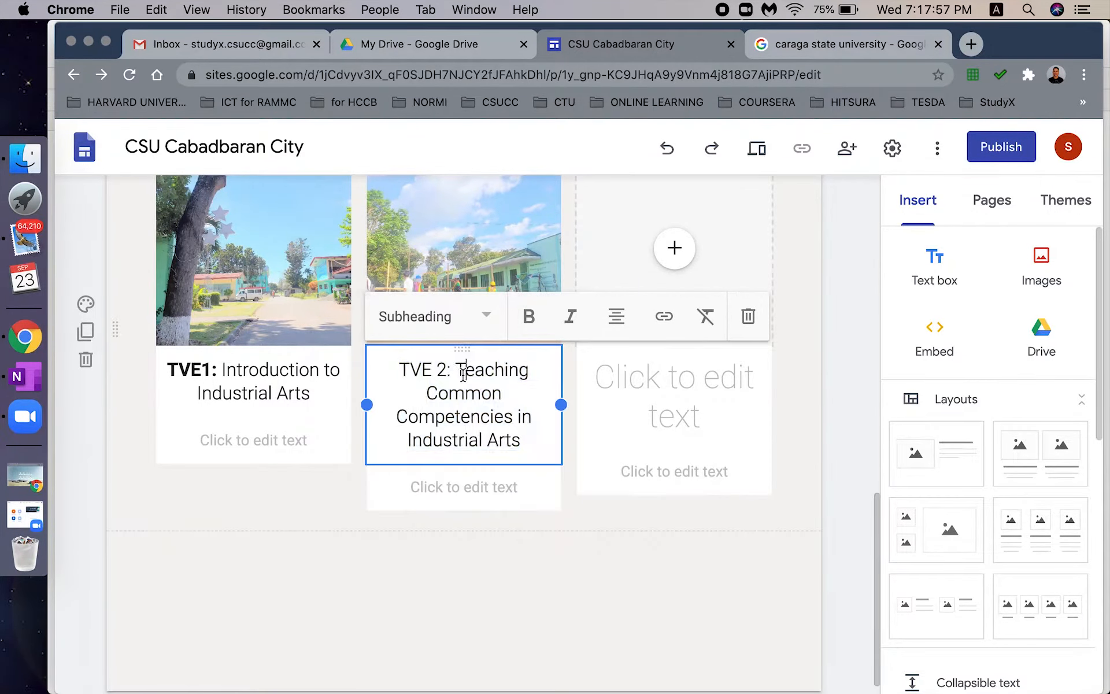
left_click_drag(458, 372, 398, 370)
left_click(528, 317)
left_click(201, 370)
left_click(480, 415)
mouse_move(876, 540)
left_mouse_down()
mouse_move(861, 233)
mouse_move(867, 546)
left_mouse_up()
left_click(580, 545)
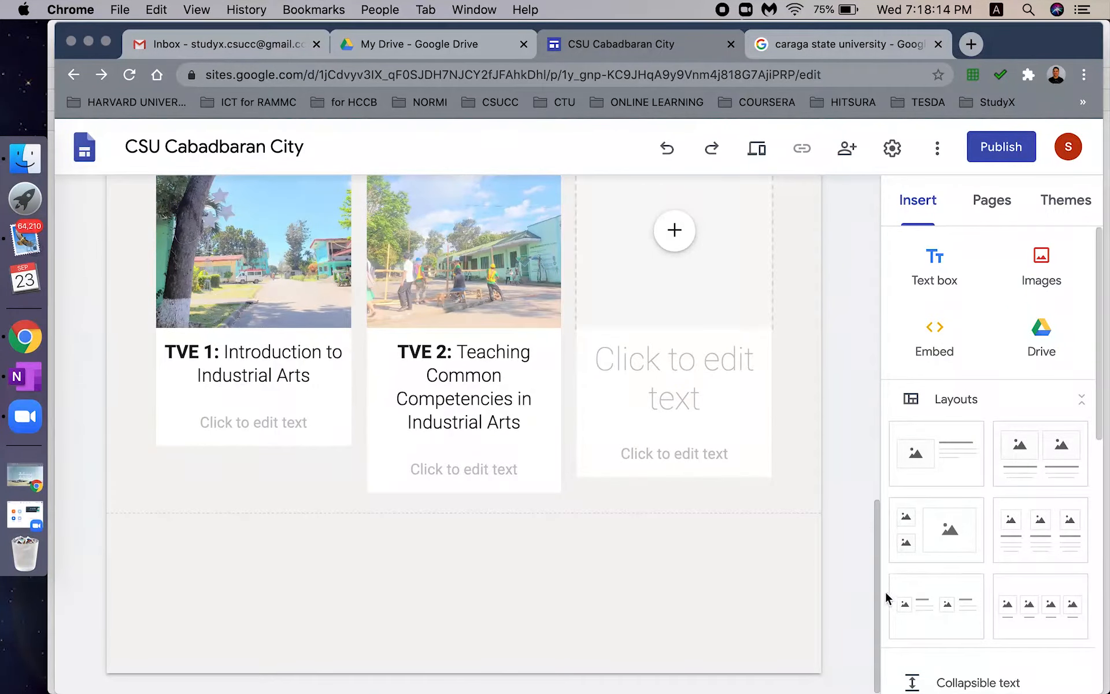
left_click_drag(878, 588, 866, 497)
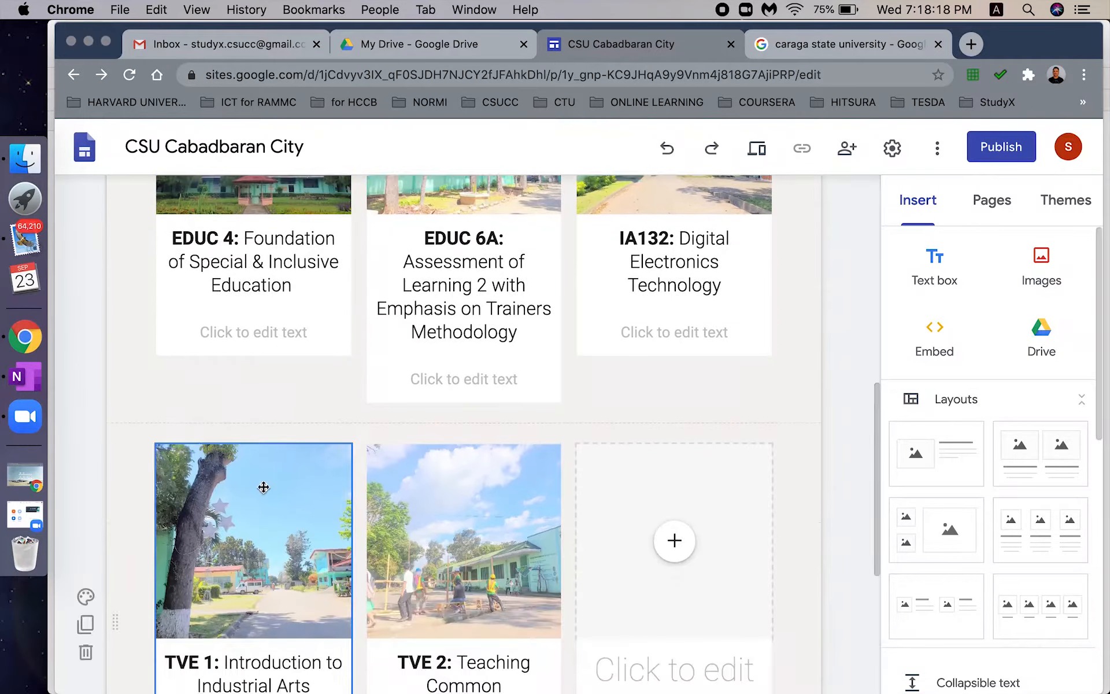
- Apply the yellow Emphasis 2 background to the top section and the TVE card section
left_click(85, 594)
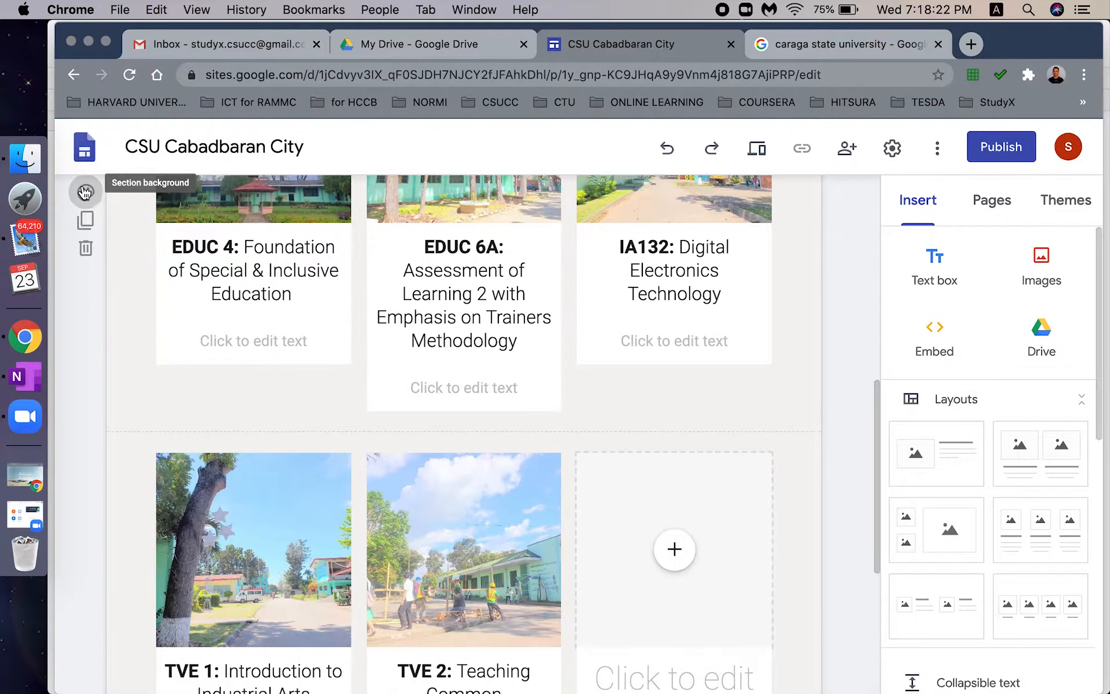
left_click(85, 190)
left_click(178, 296)
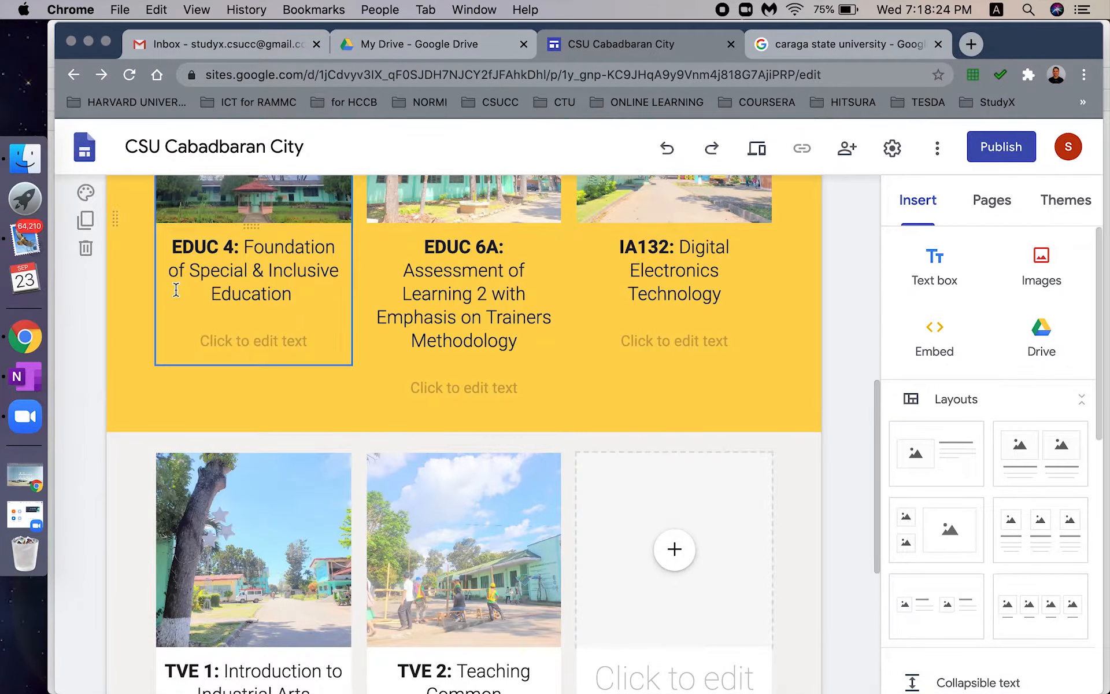
scroll(227, 369, "down", 5)
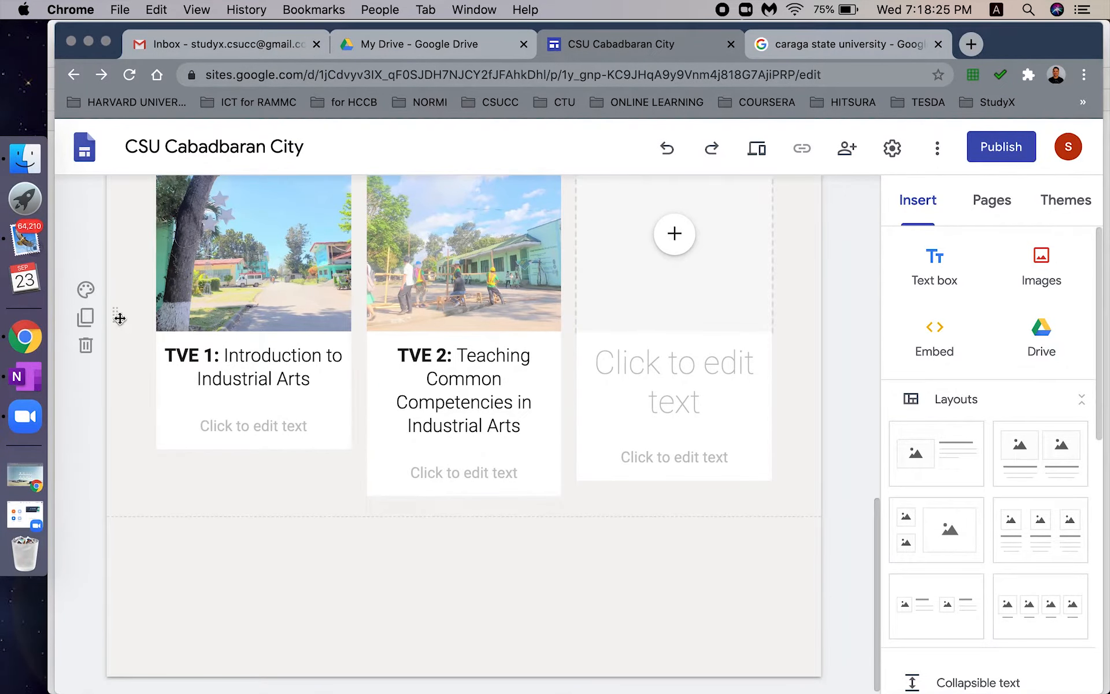
left_click(85, 289)
left_click(235, 398)
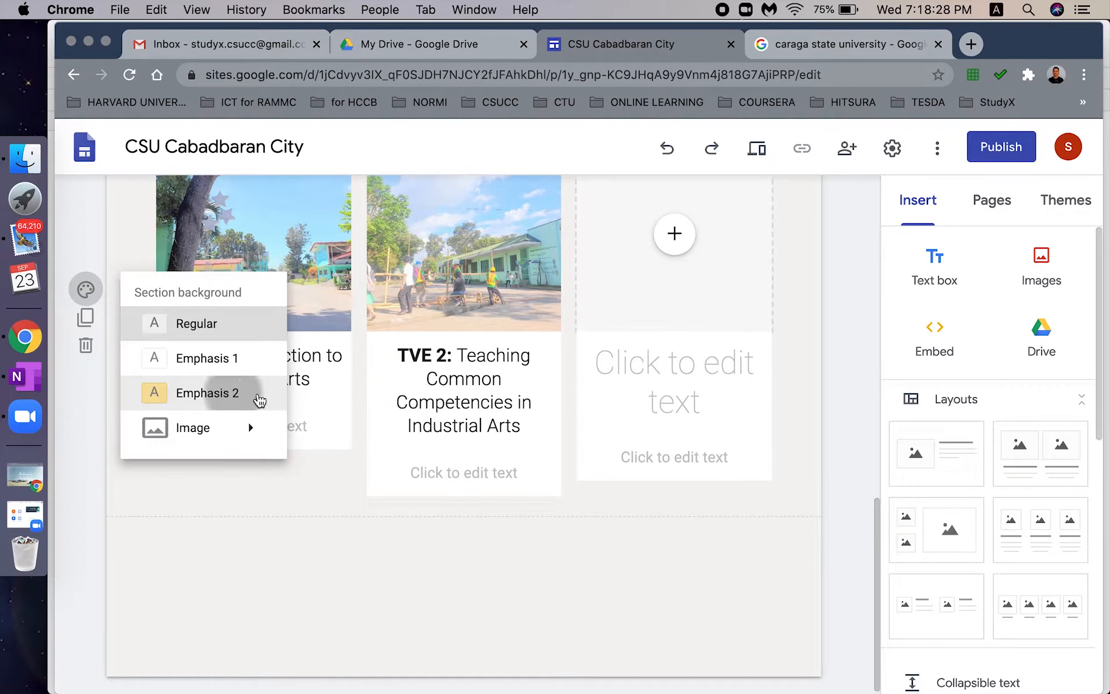
left_click_drag(877, 550, 888, 591)
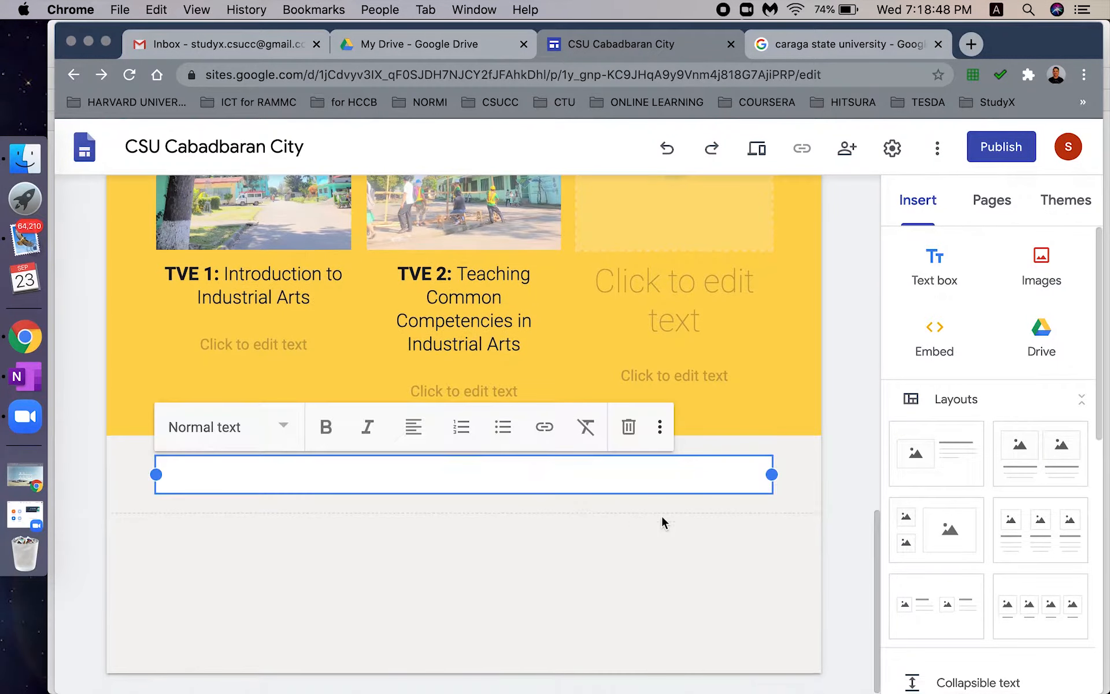
- Duplicate and then delete the bottom section, leaving its background unchanged
left_click(86, 476)
left_click(86, 503)
left_click(87, 449)
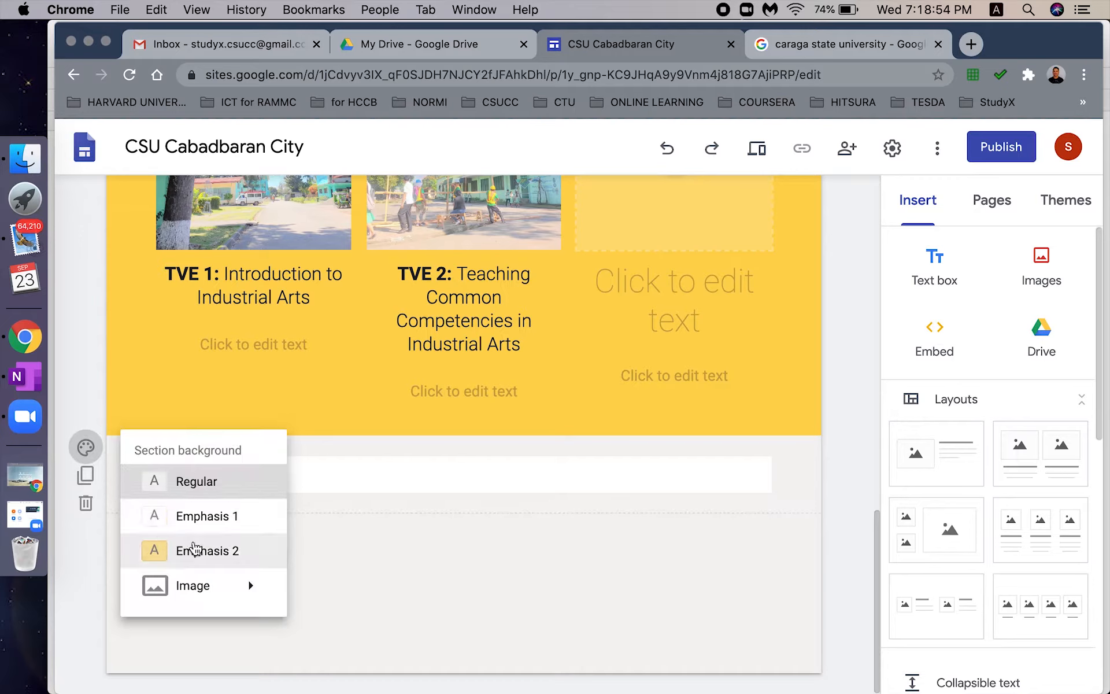
left_click(305, 554)
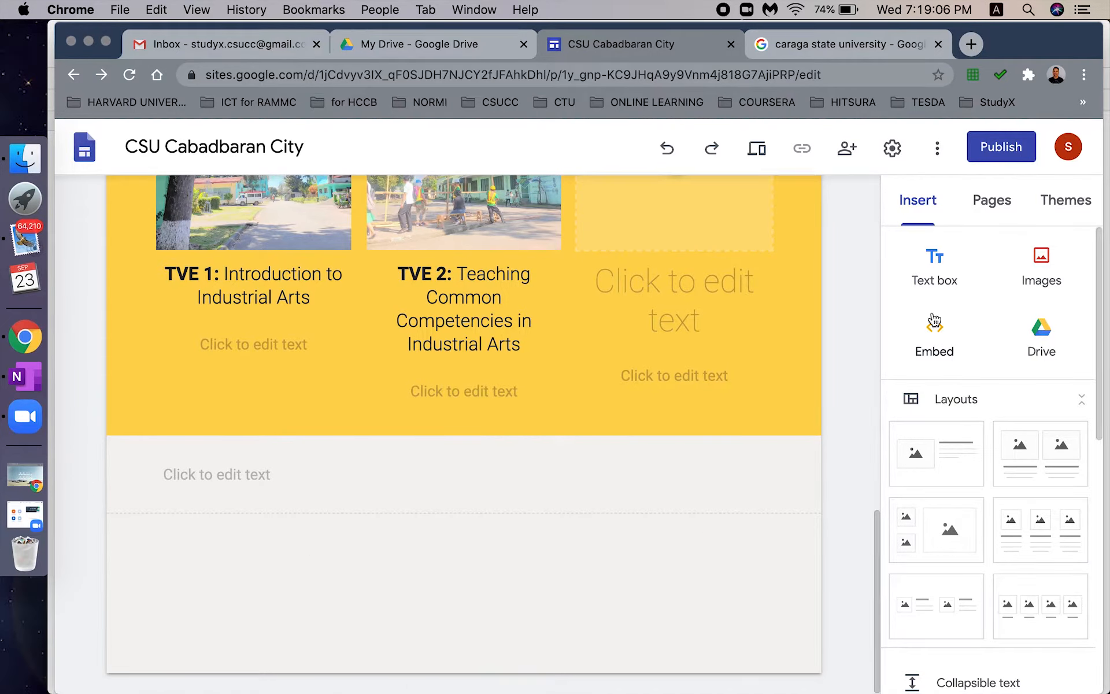
- Add a text box below the yellow section with the heading 'About the Instructor:'
left_click(932, 261)
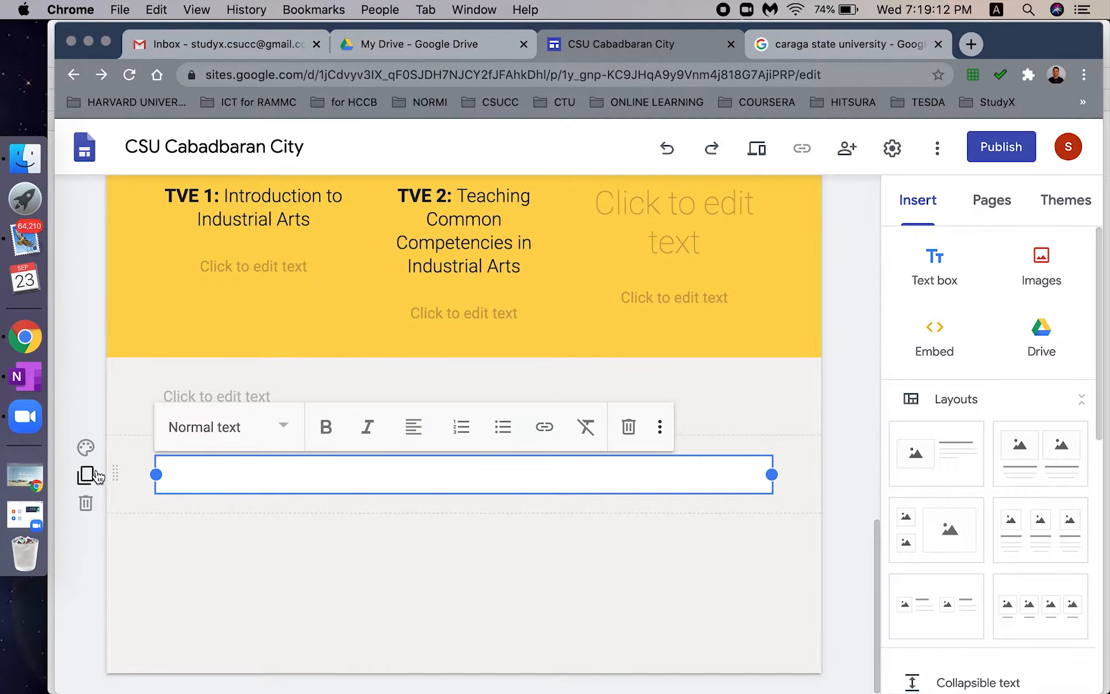
left_click(320, 479)
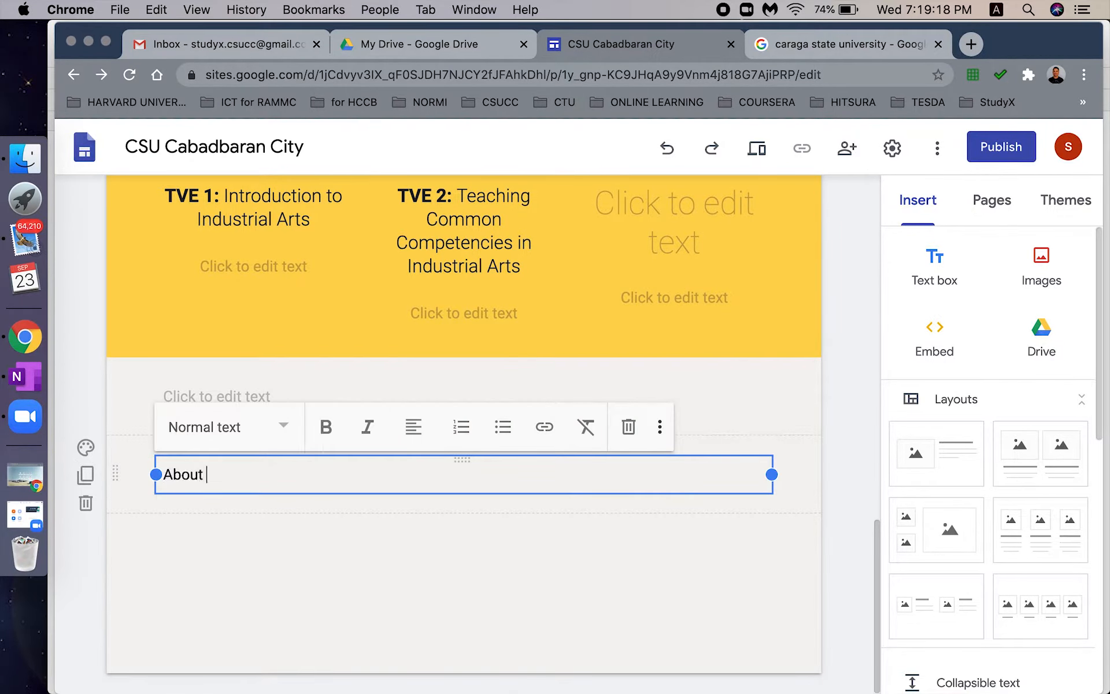
type("About the Instructor:")
key("BackSpace")
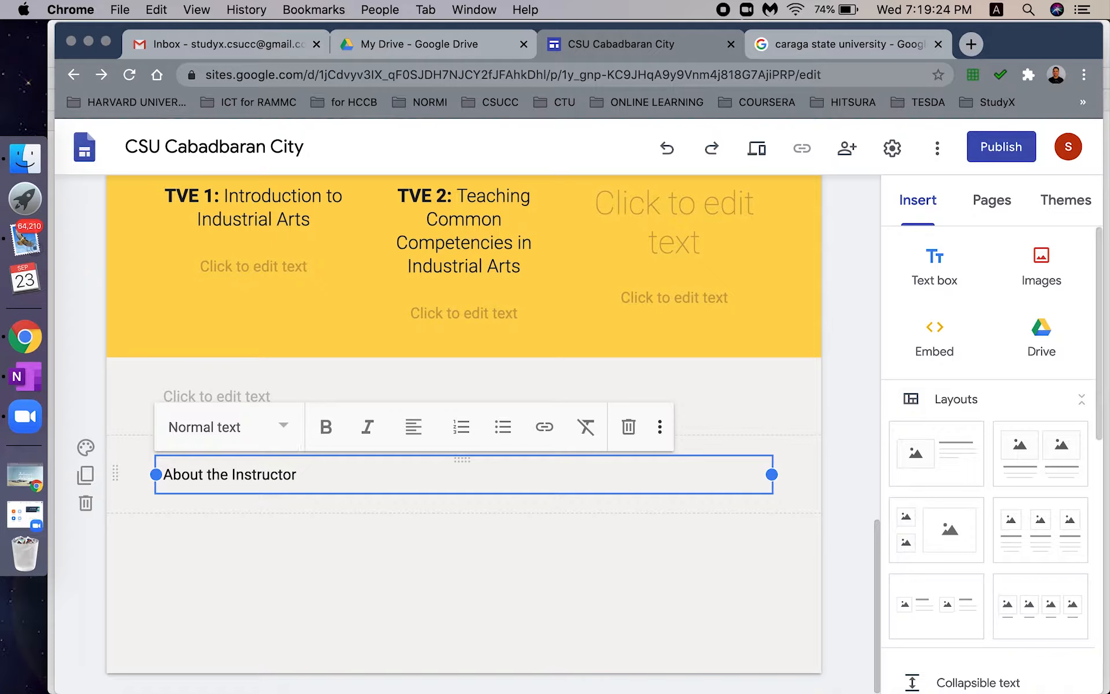
key("super+a")
key("Right")
type(":")
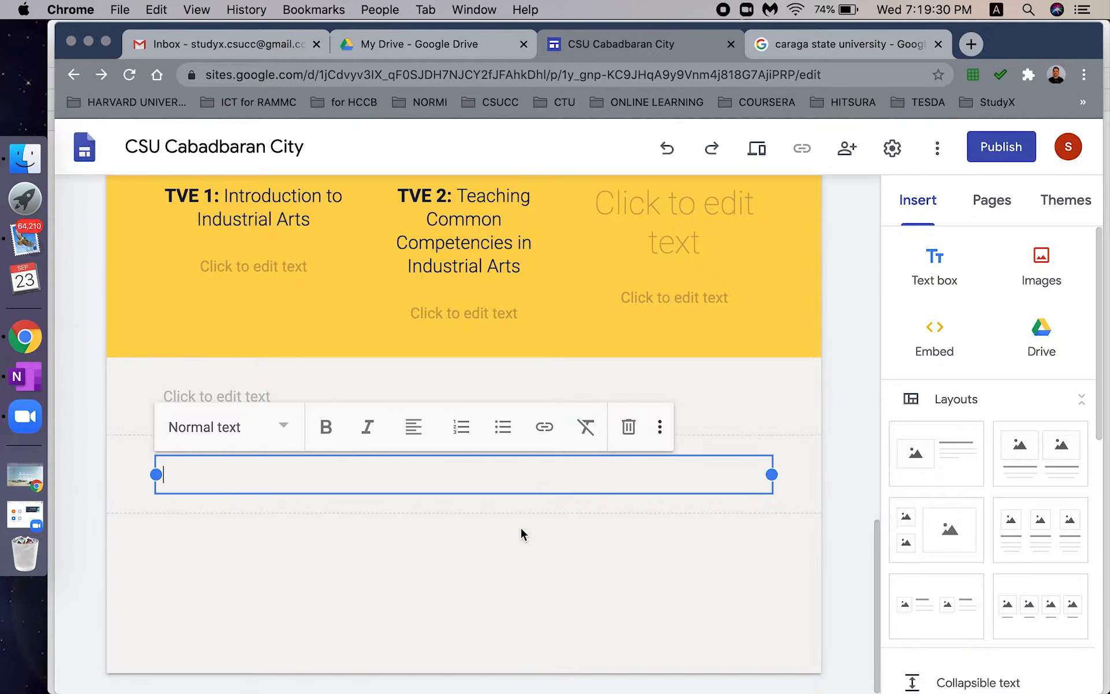
scroll(522, 533, "up", 2)
left_click(522, 534)
- Insert an image-and-text layout titled 'ABOUT THE INSTRUCTOR'
left_click(937, 459)
left_click(340, 441)
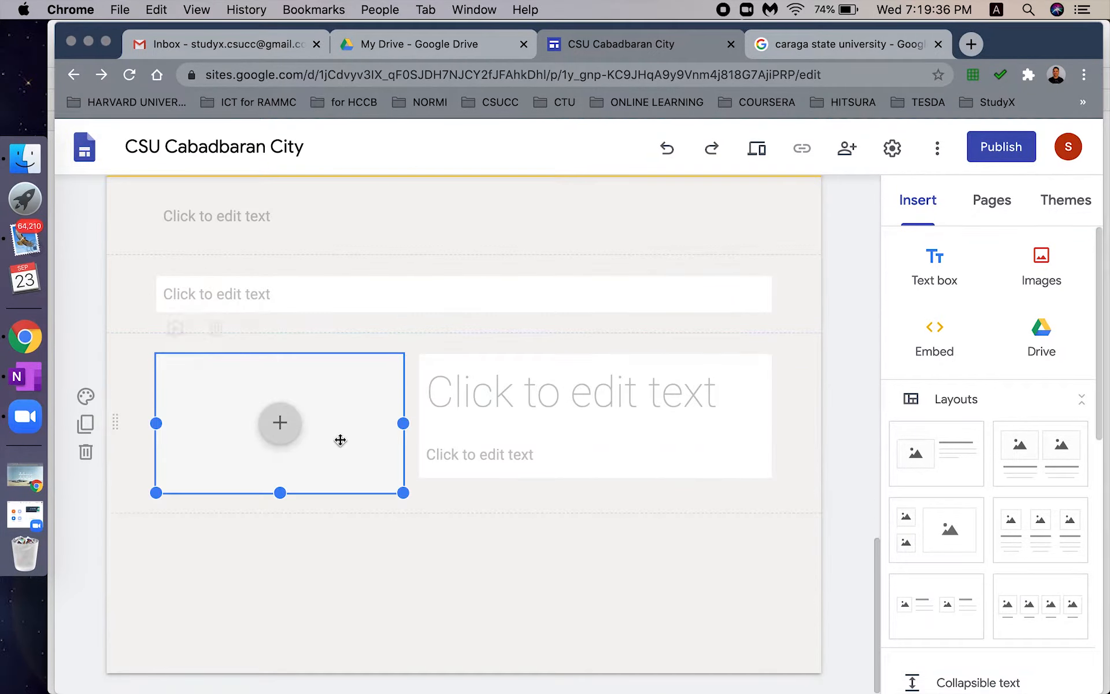
left_click(540, 404)
type("ABOUT T")
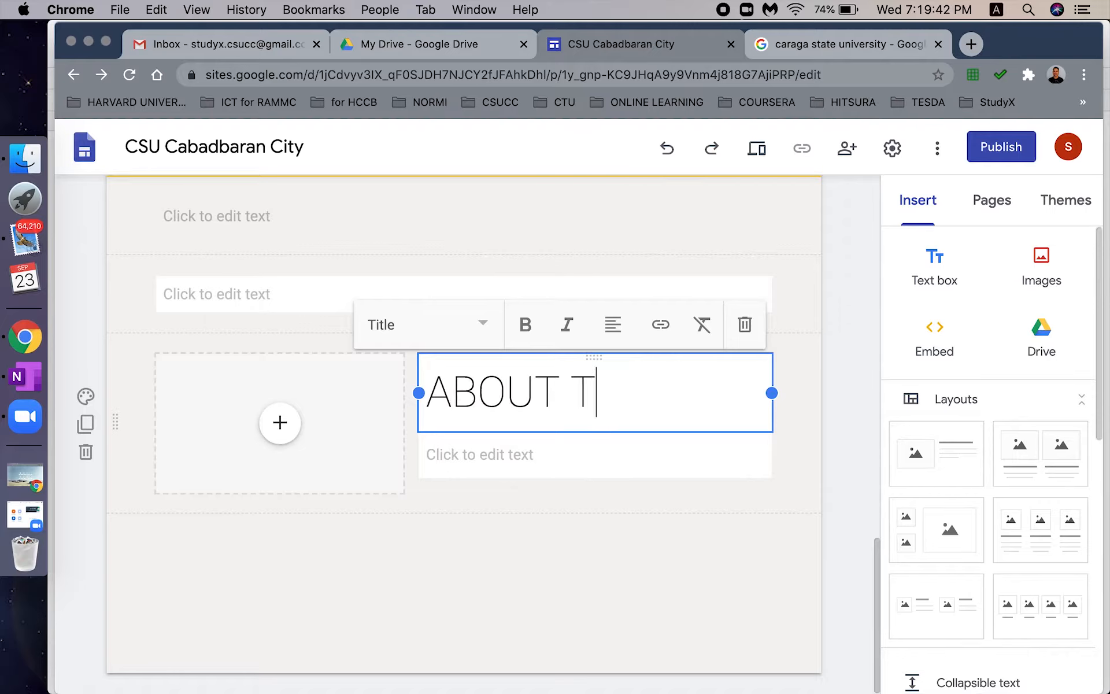
type("HE INSTRUCTOR")
key("alt+BackSpace")
type("THE INSTRUCTOR")
- Make the title a centered Subheading and paste the instructor's bio below it
key("super+a")
left_click(480, 324)
left_click(436, 471)
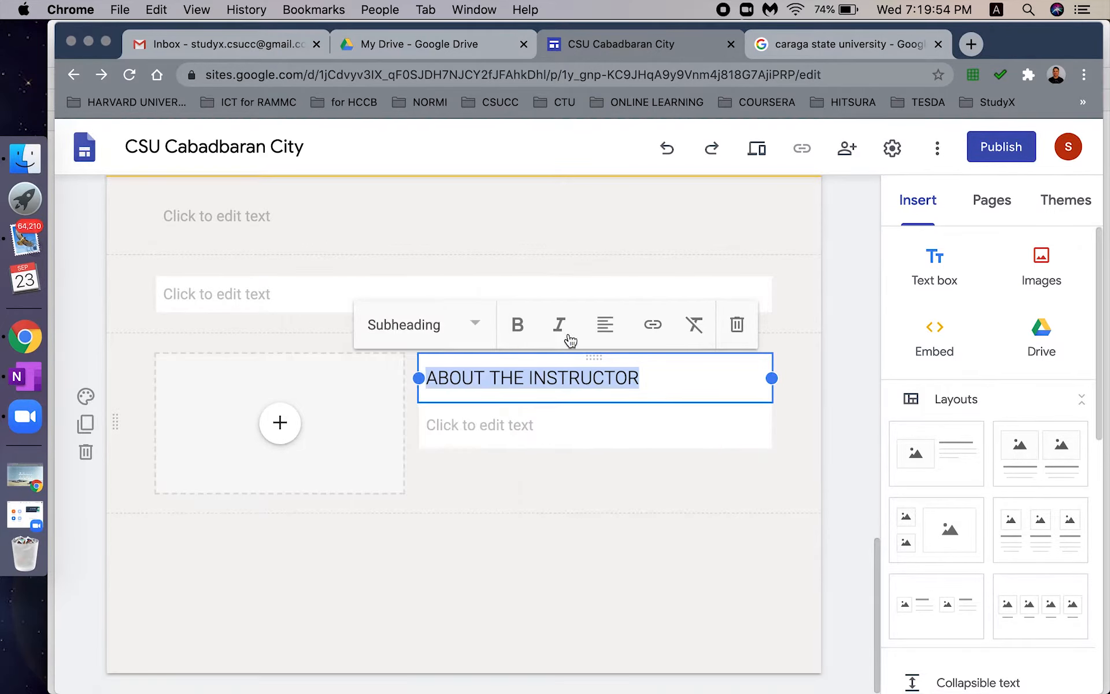
left_click(605, 324)
left_click(607, 392)
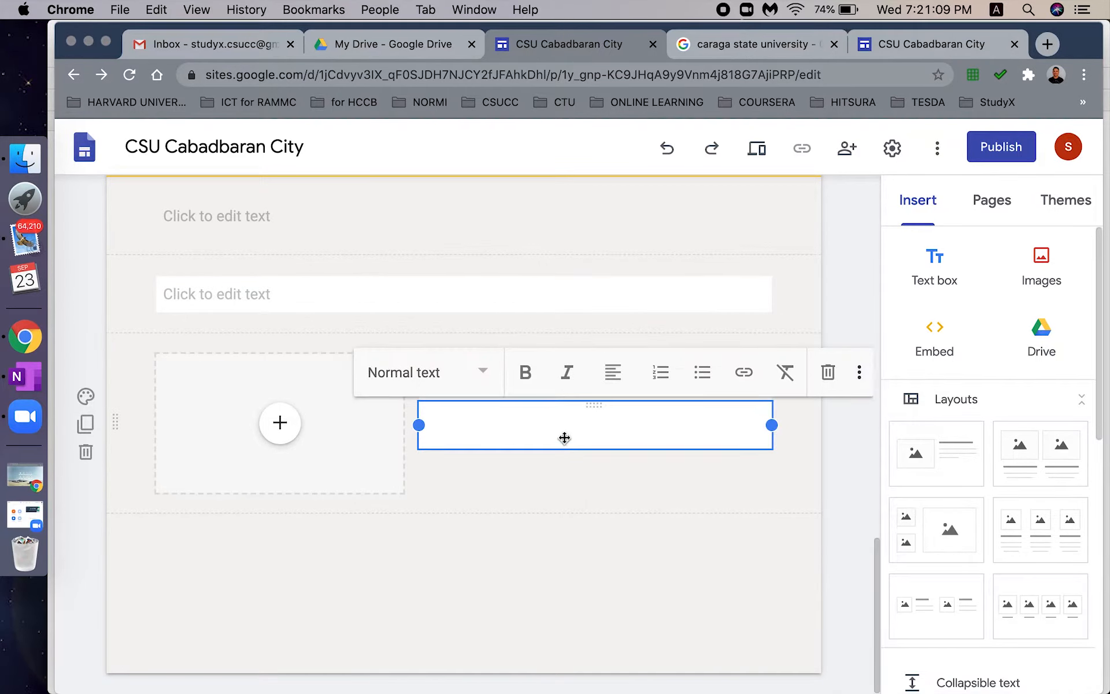
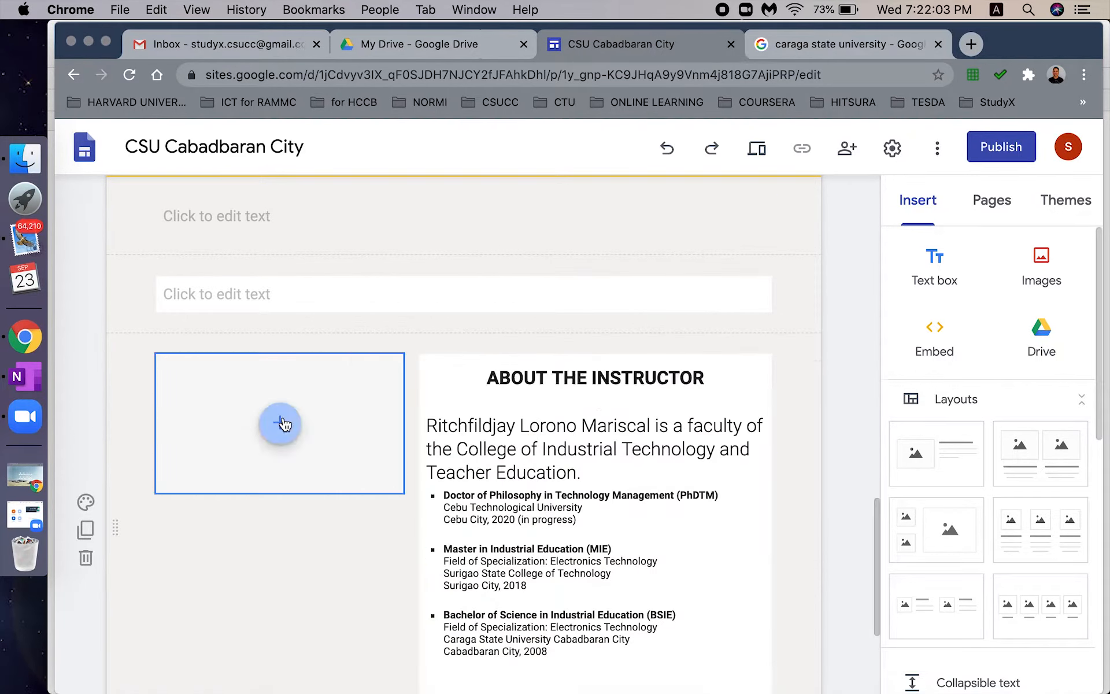
- Upload the instructor photo from the computer into the image slot
left_click(280, 422)
left_click(338, 463)
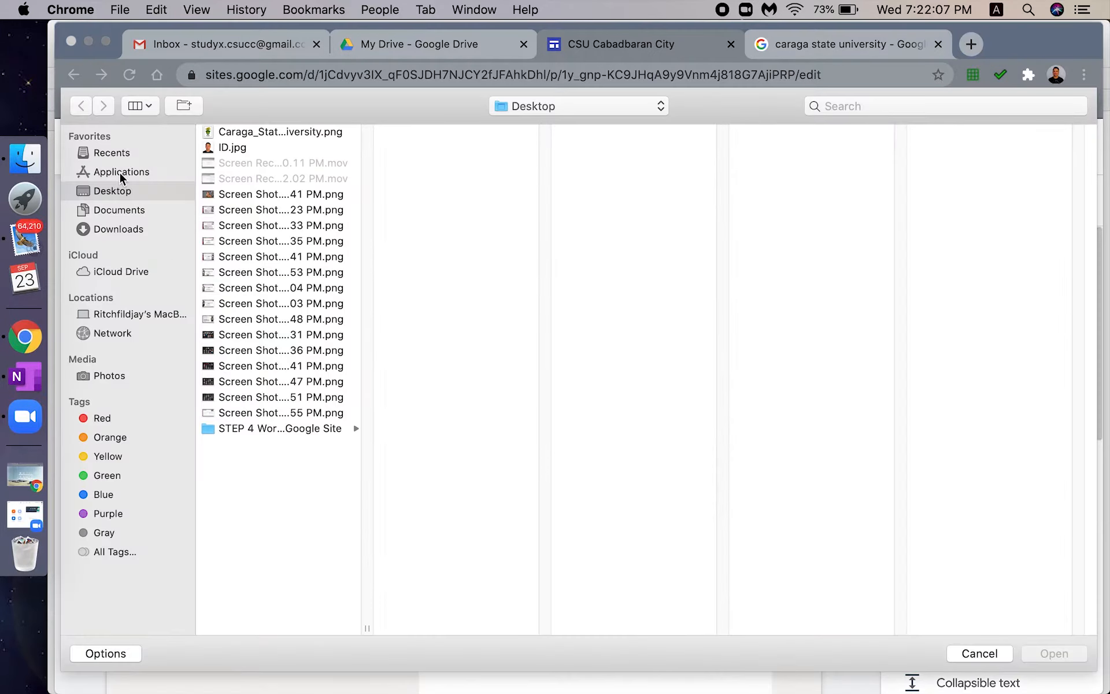
left_click(232, 147)
left_click(1044, 652)
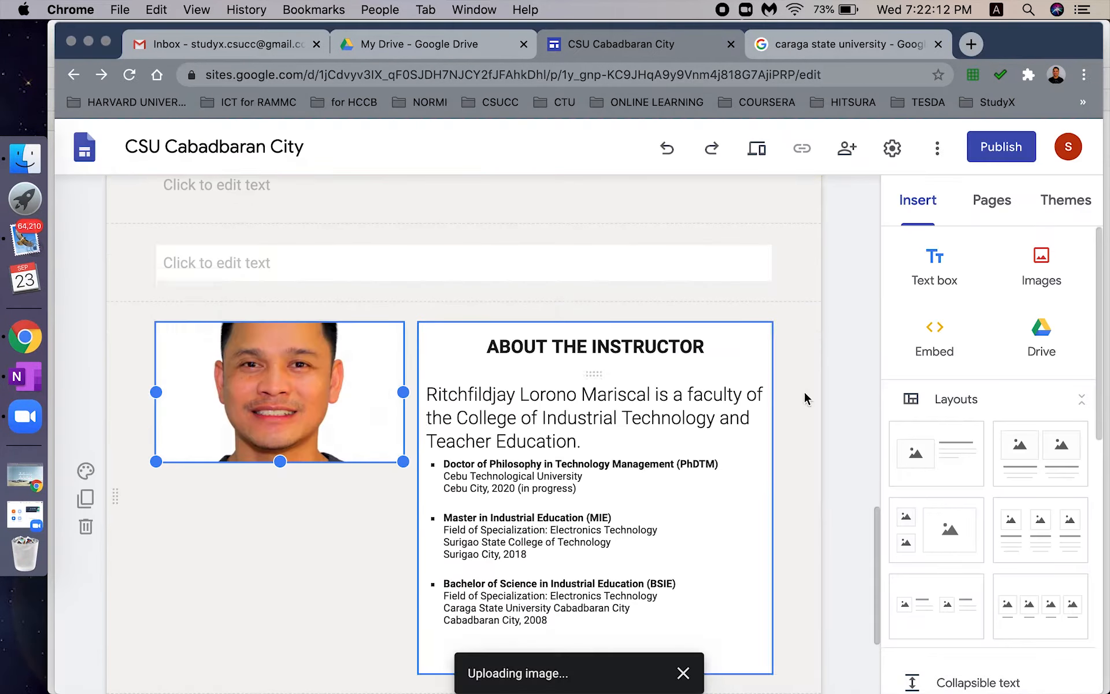
- Enlarge the instructor photo by dragging its corner handle
scroll(422, 403, "down", 2)
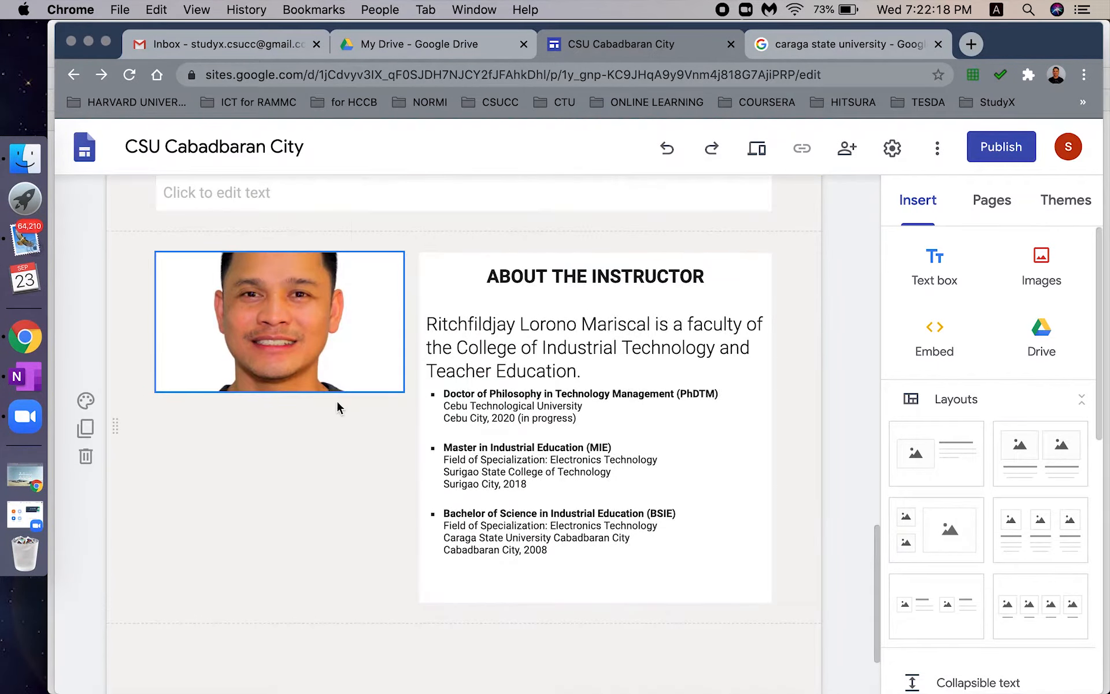
left_click(279, 390)
left_click_drag(403, 391, 399, 491)
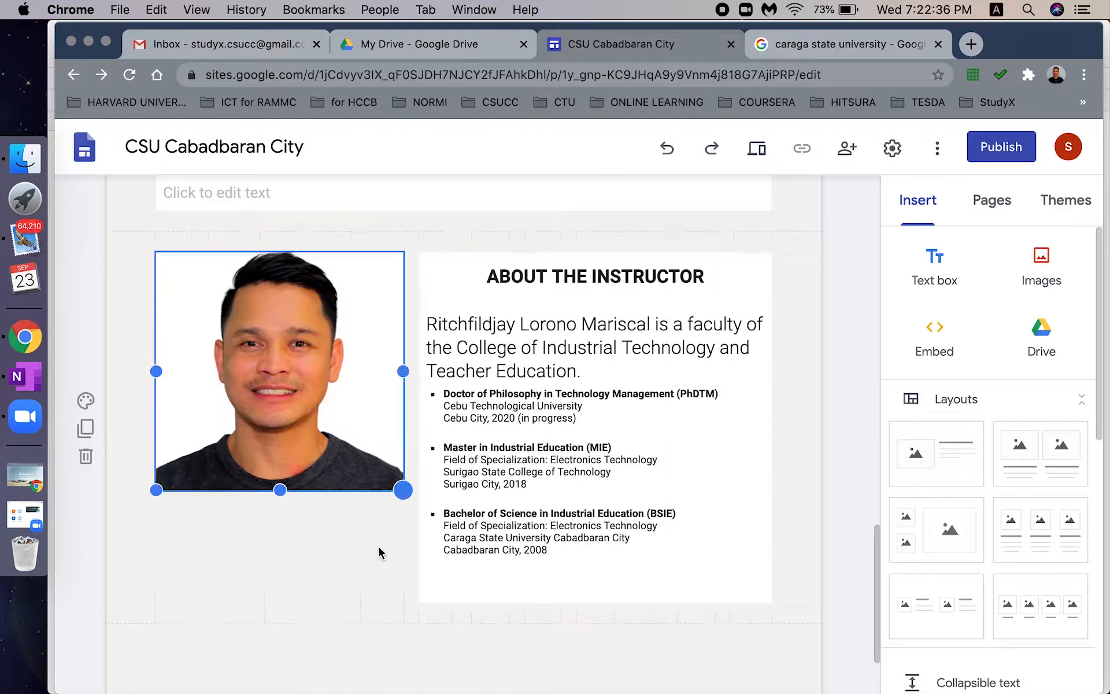
left_click(379, 552)
- Give the instructor section the yellow Emphasis 2 background
left_click(753, 527)
left_click(370, 541)
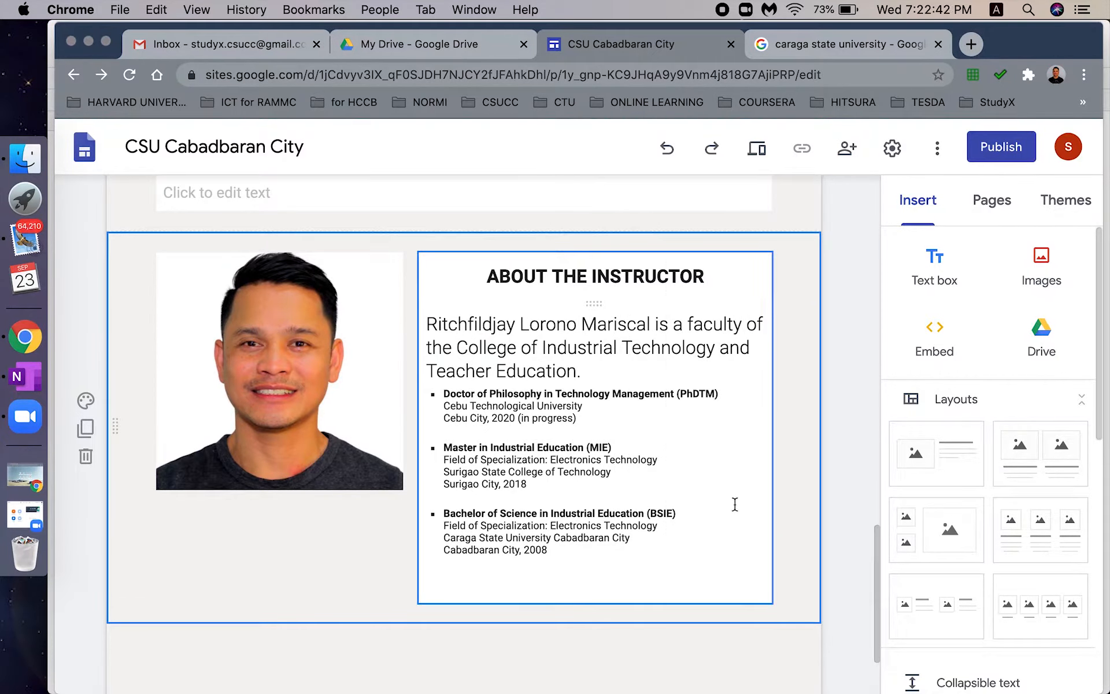
scroll(867, 578, "down", 2)
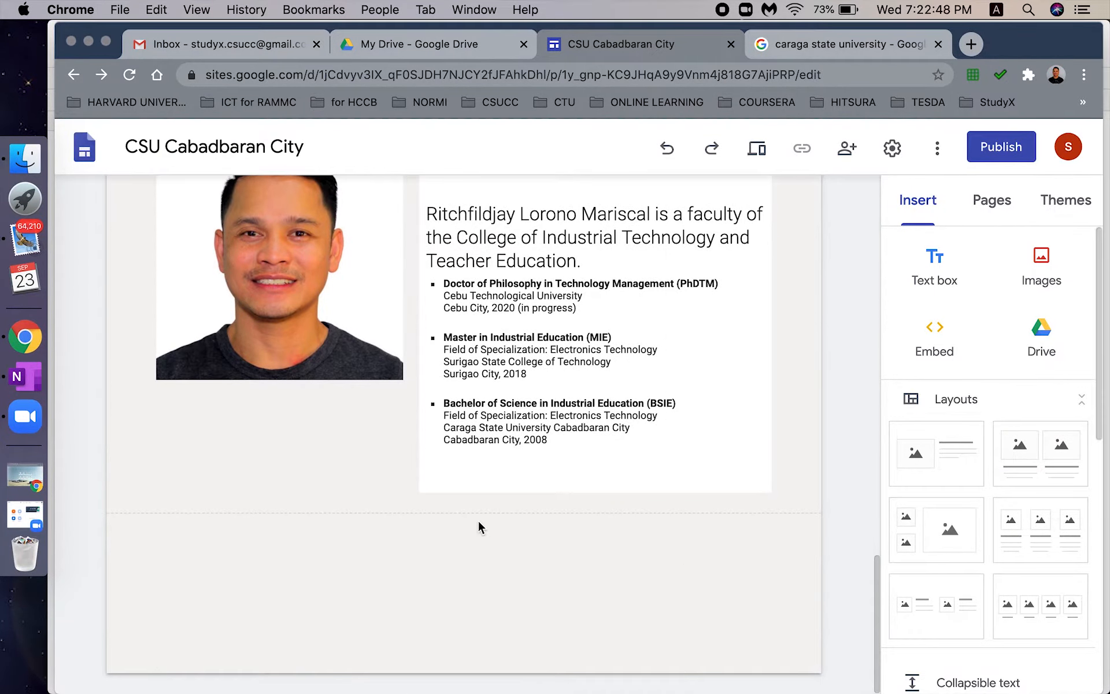
left_click(85, 290)
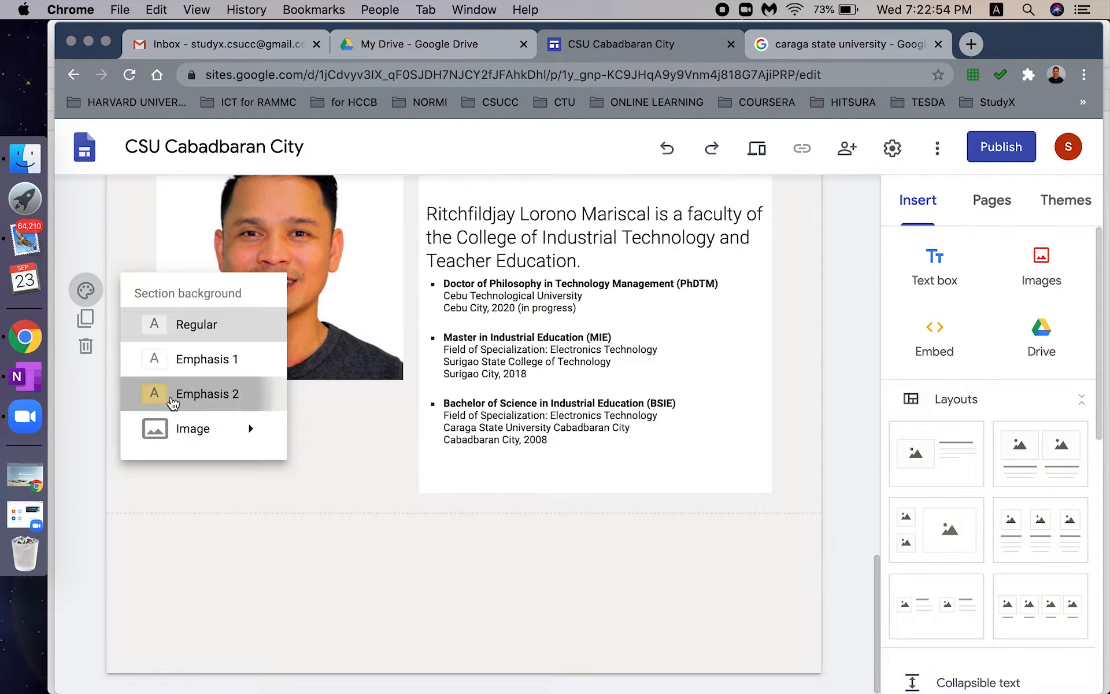
left_click(174, 395)
- Add a new text box section below the instructor section
scroll(872, 557, "up", 2)
scroll(671, 609, "down", 2)
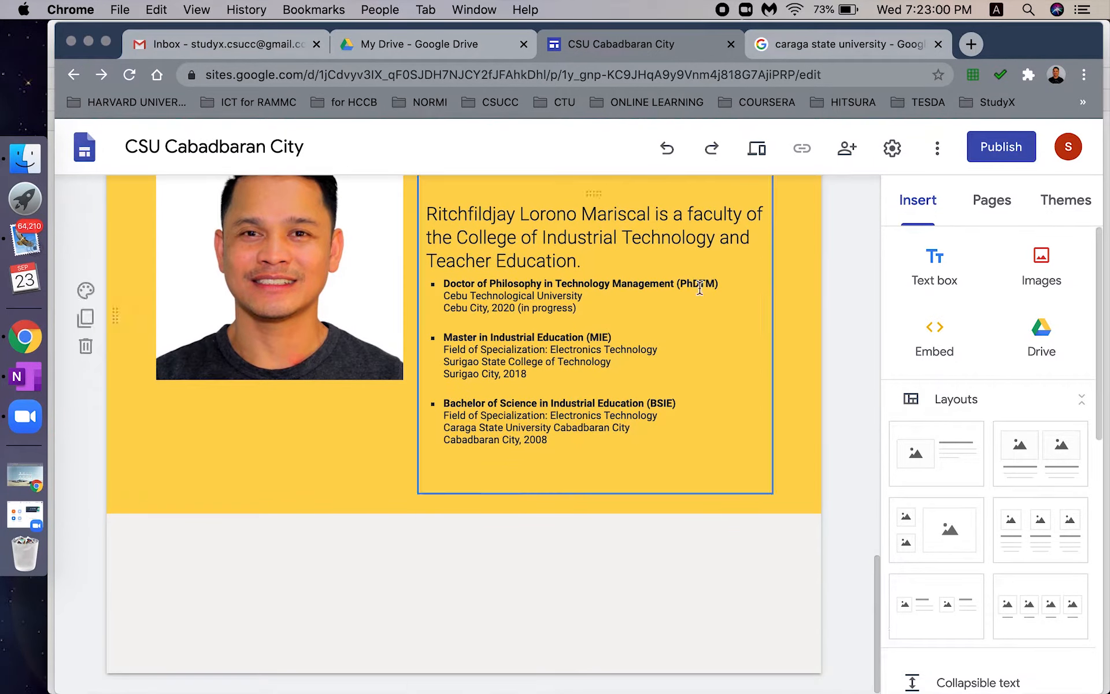
left_click(940, 289)
left_click(86, 447)
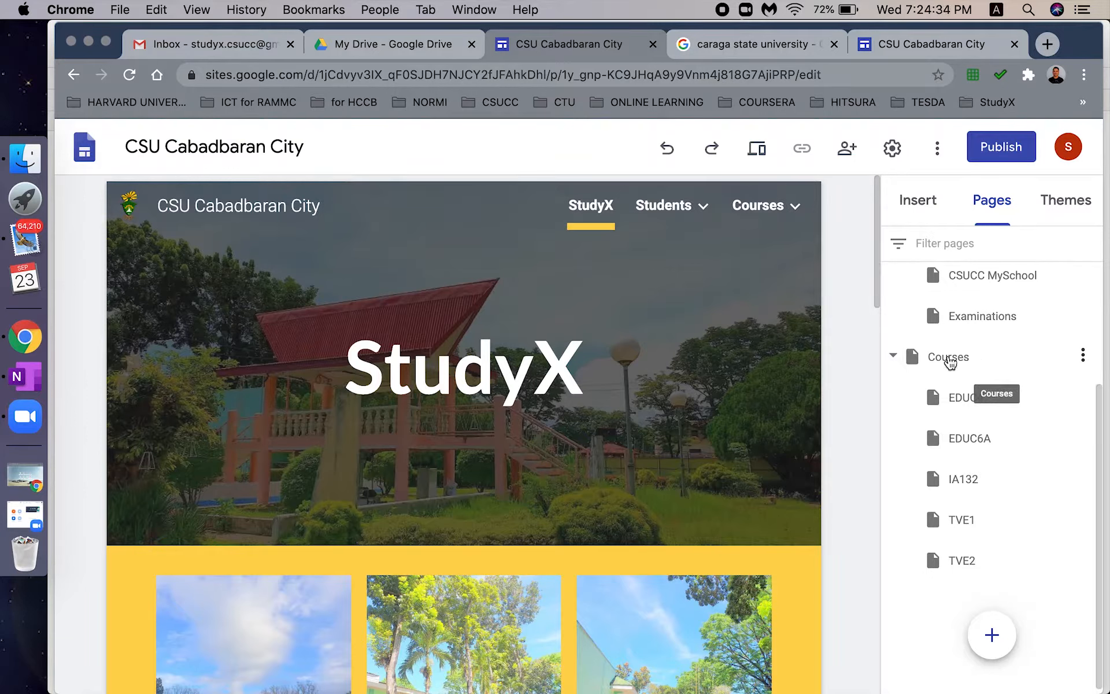
- Open the Courses page from the Pages panel in the editor
left_click(763, 208)
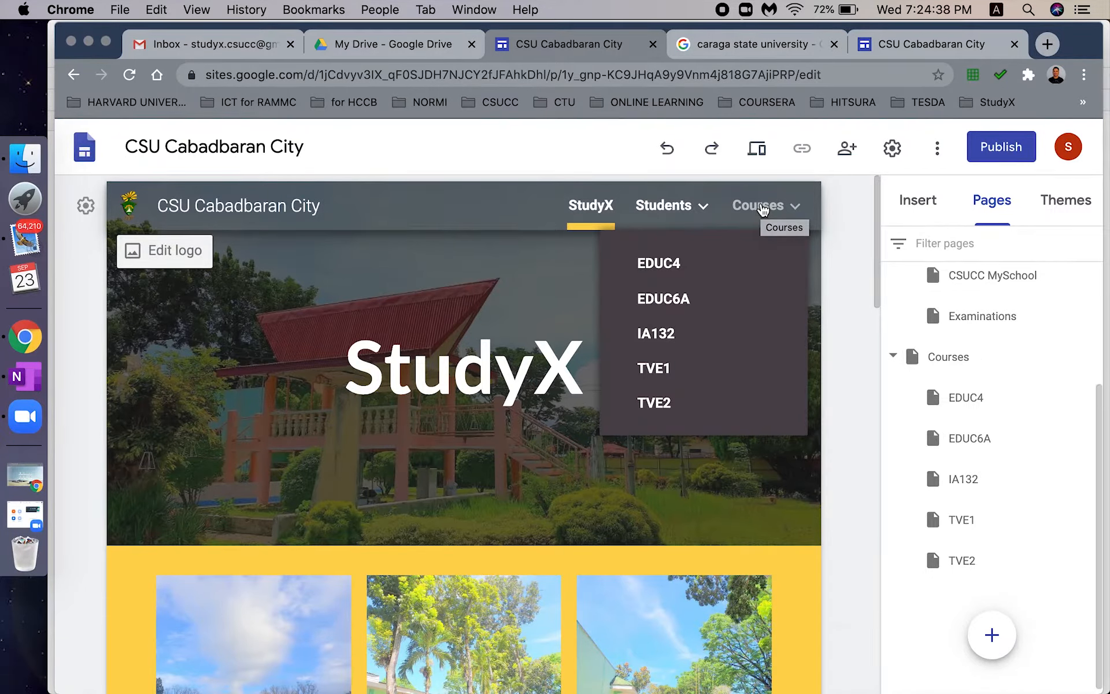
left_click(763, 208)
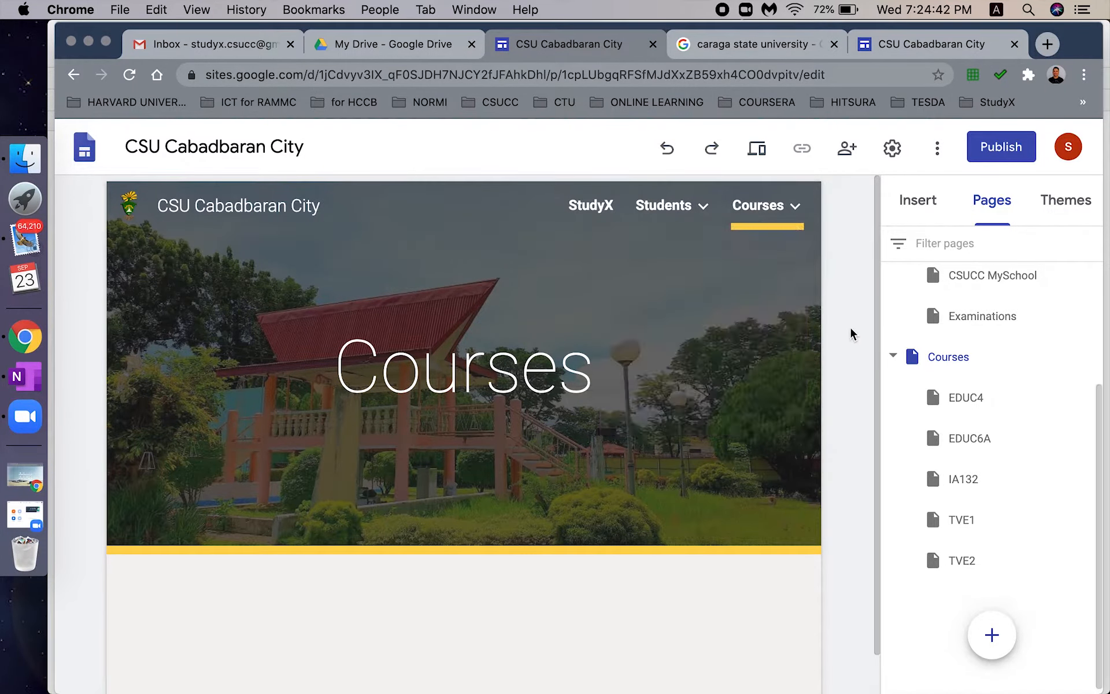
scroll(877, 329, "down", 2)
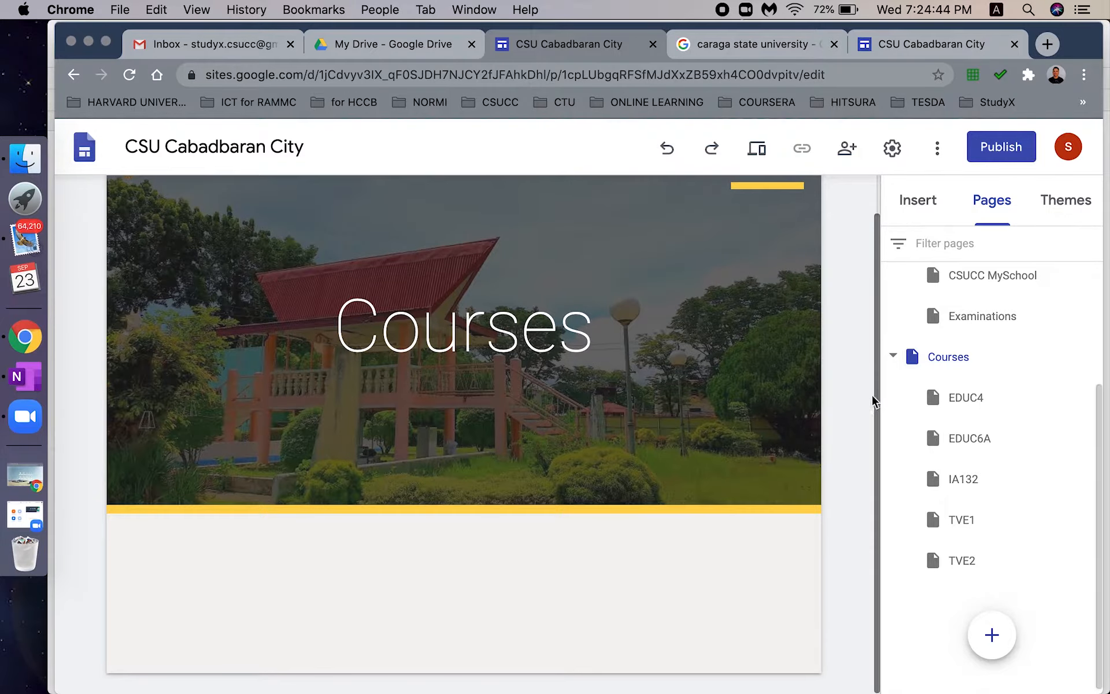
- Add a four-image layout and fill the first slot with a campus photo from New StudyX Final
left_click_drag(1040, 606, 622, 518)
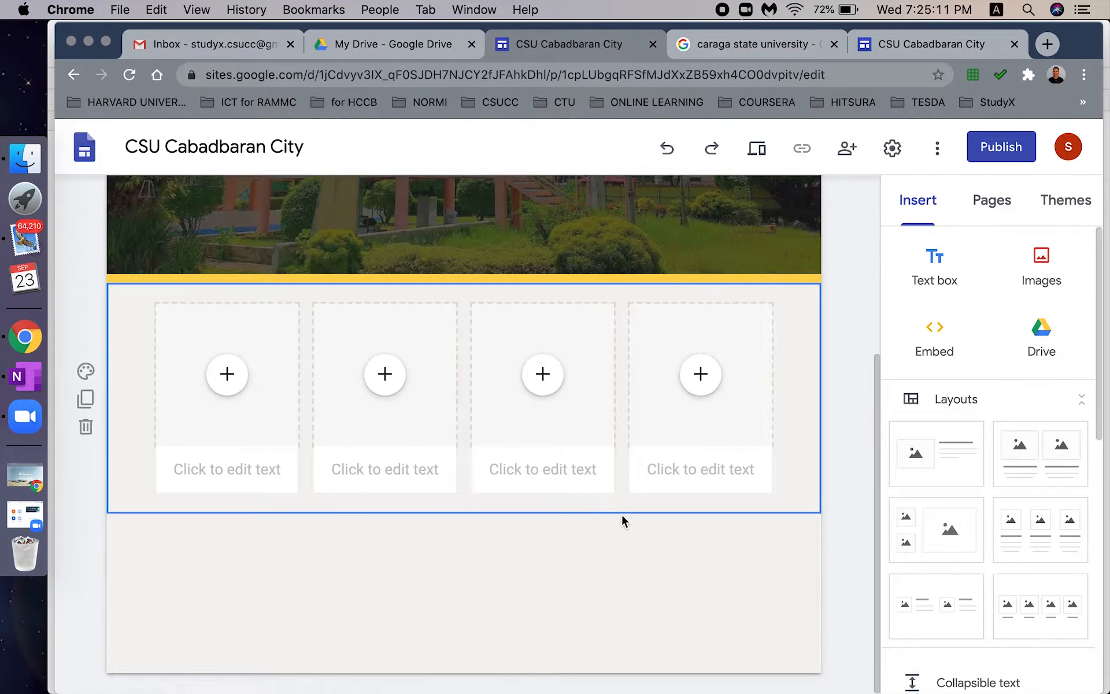
left_click(225, 374)
left_click(314, 463)
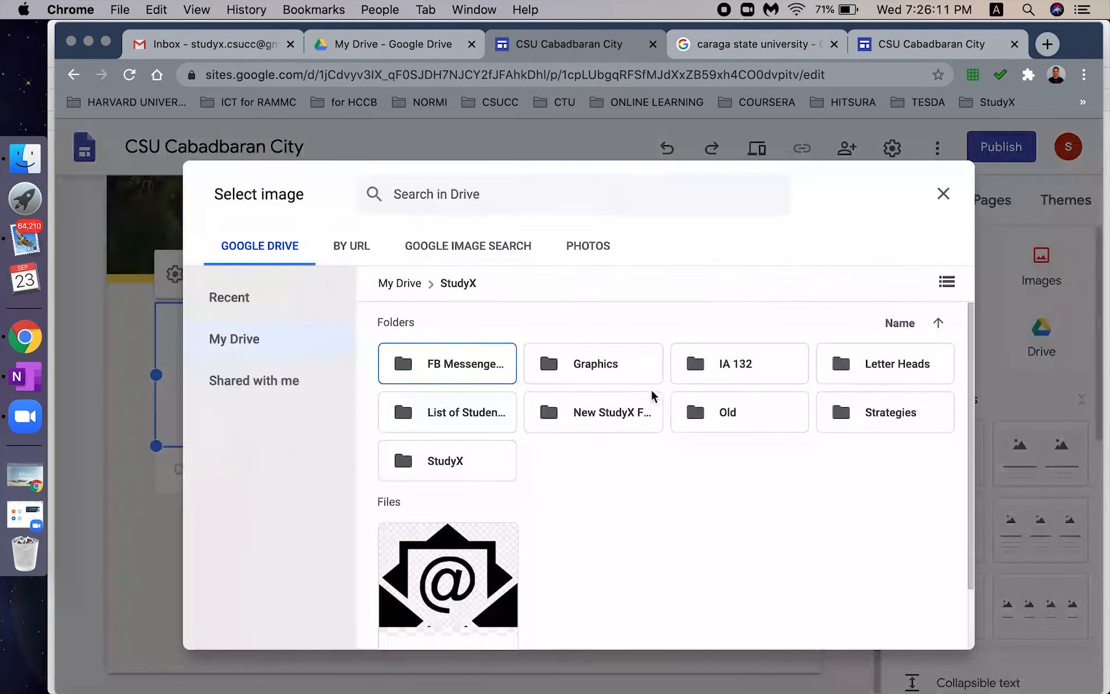
double_click(607, 413)
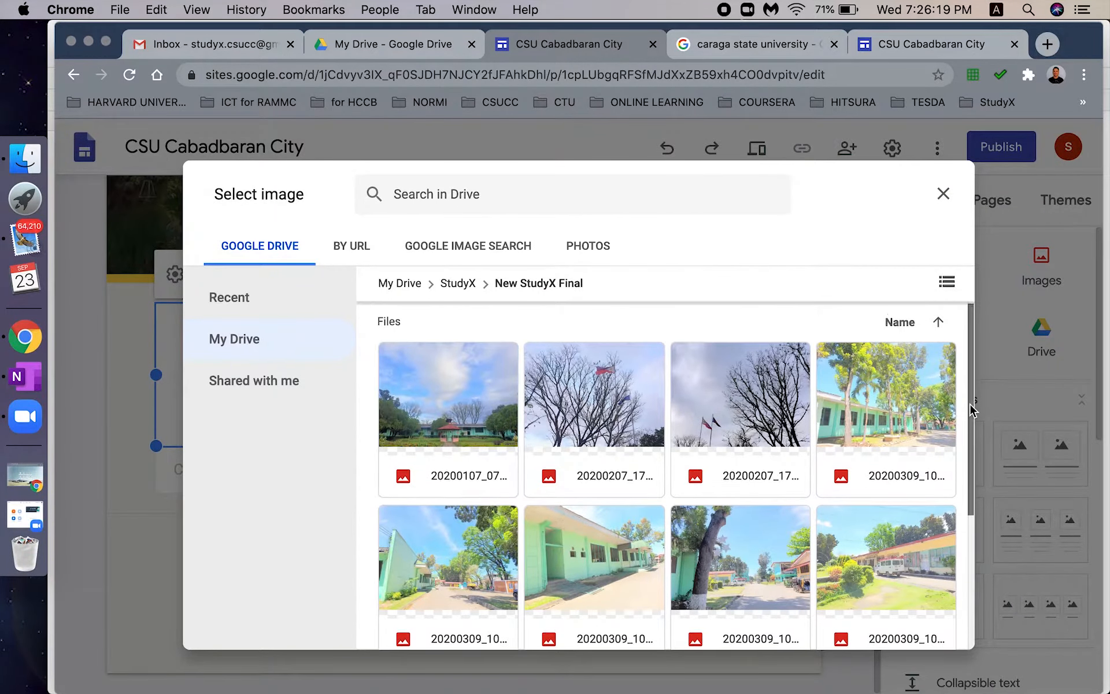
scroll(971, 412, "down", 1)
left_click(425, 393)
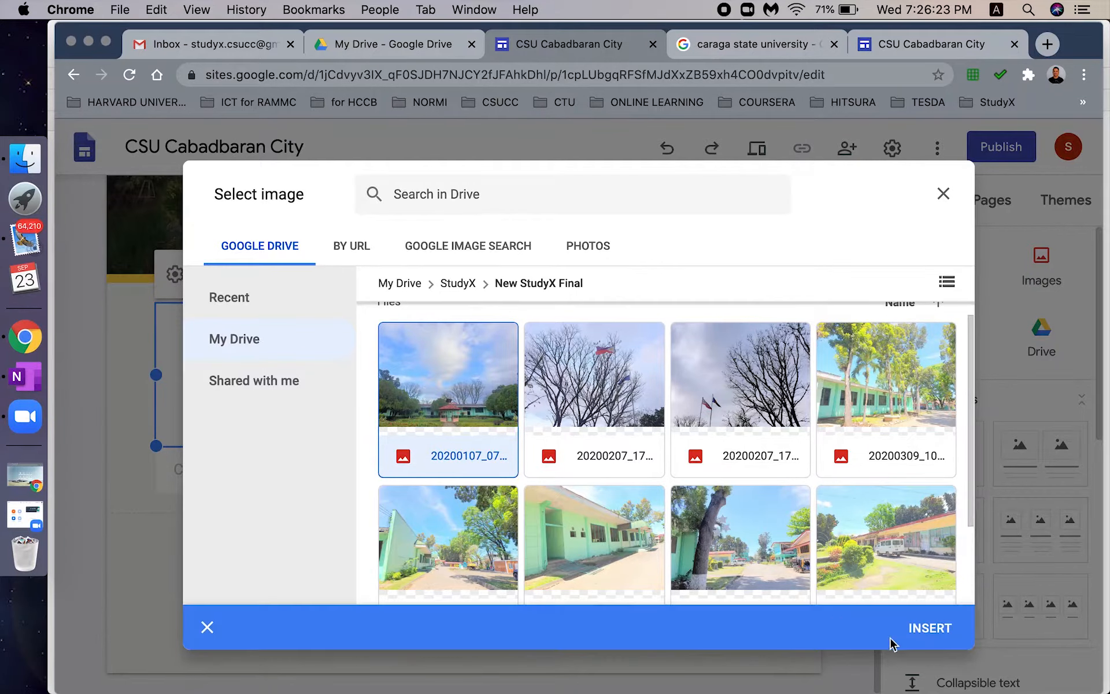
left_click(929, 625)
- Fill the second slot with the green-building photo from My Drive > StudyX > New StudyX Final
left_click(384, 377)
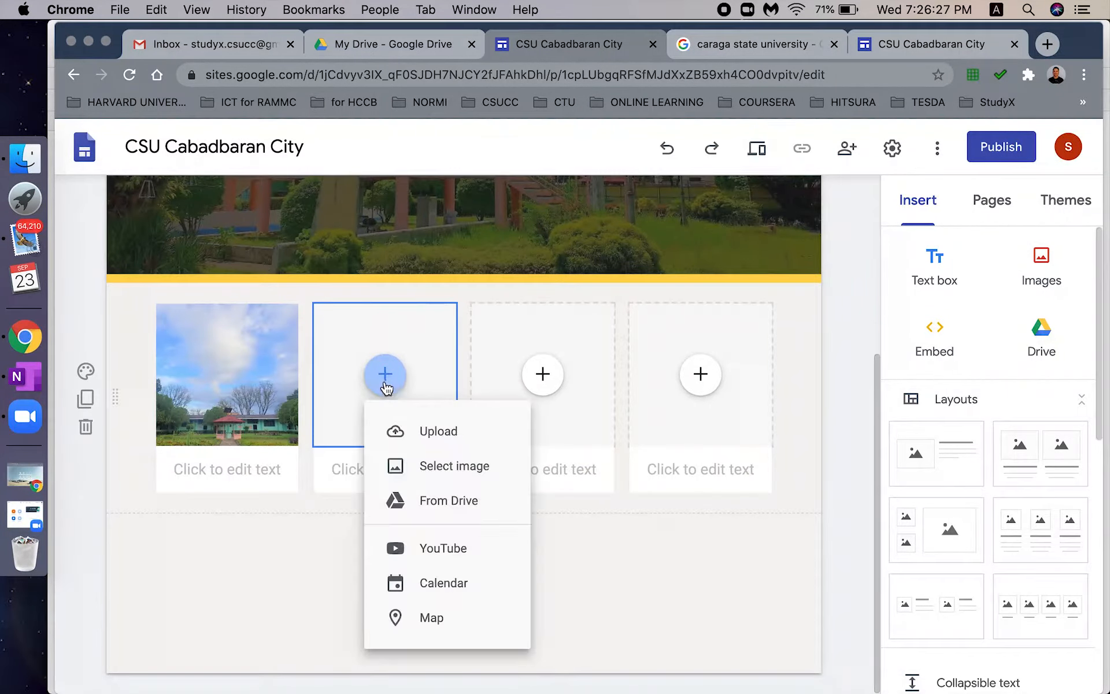
left_click(445, 466)
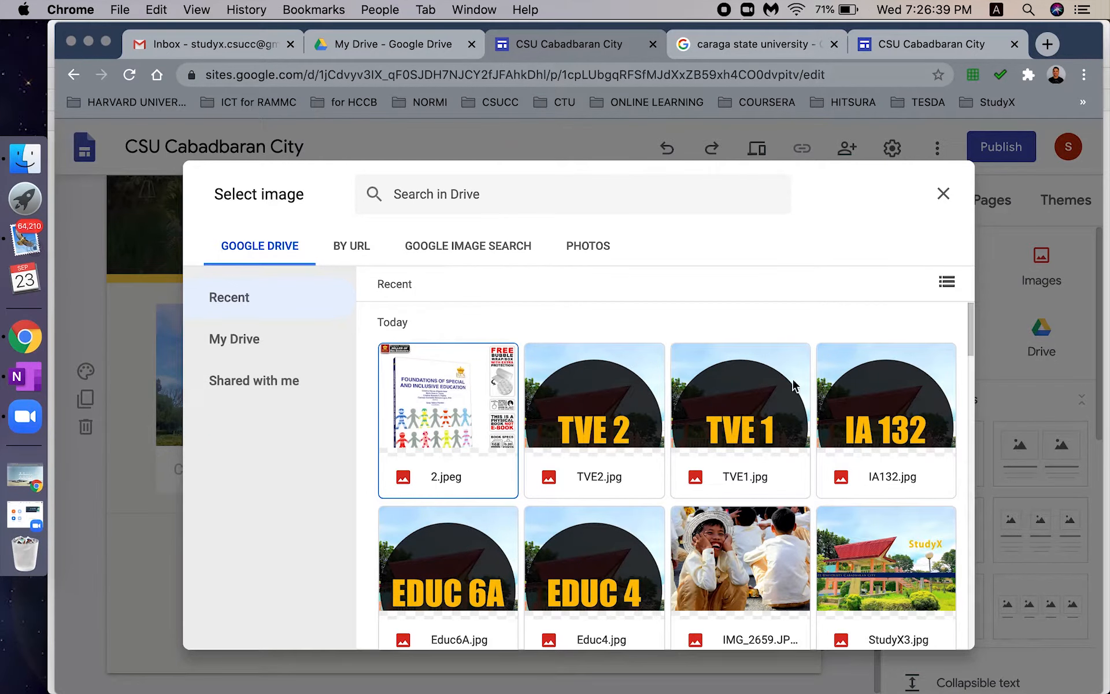
left_click(267, 338)
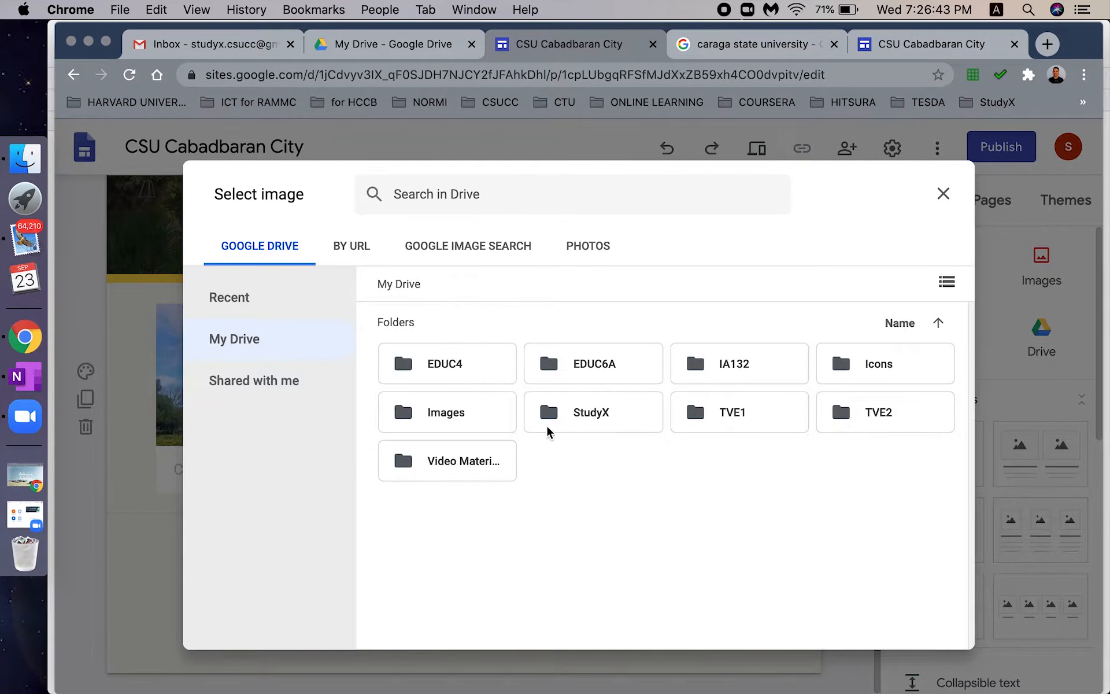
double_click(578, 428)
double_click(560, 415)
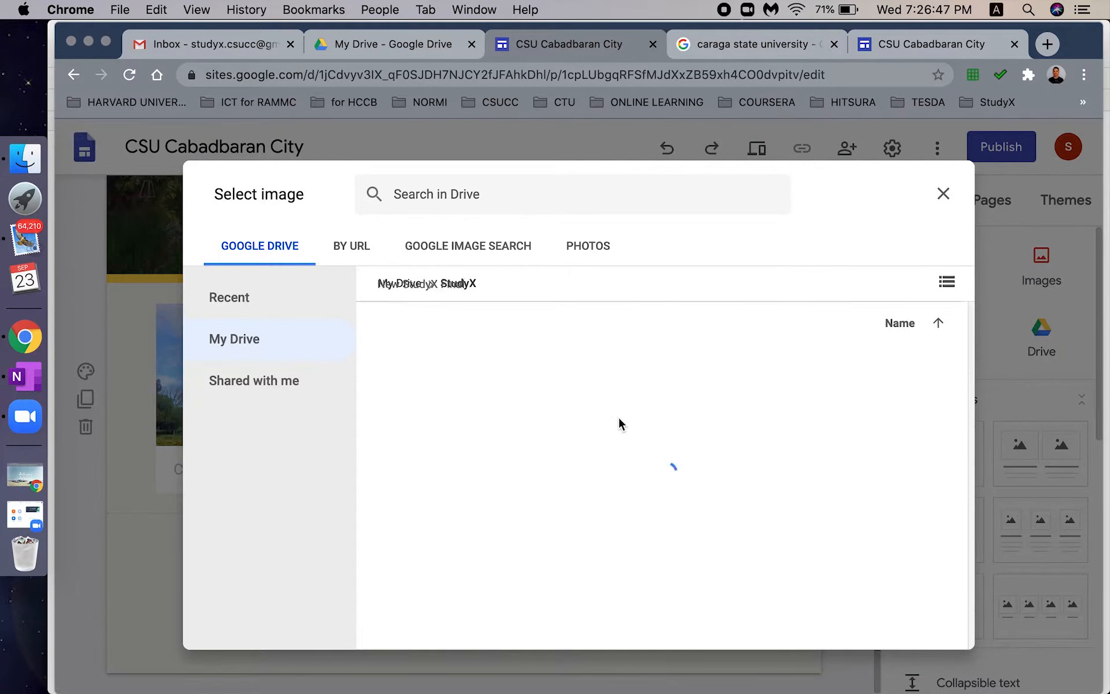
left_click(872, 434)
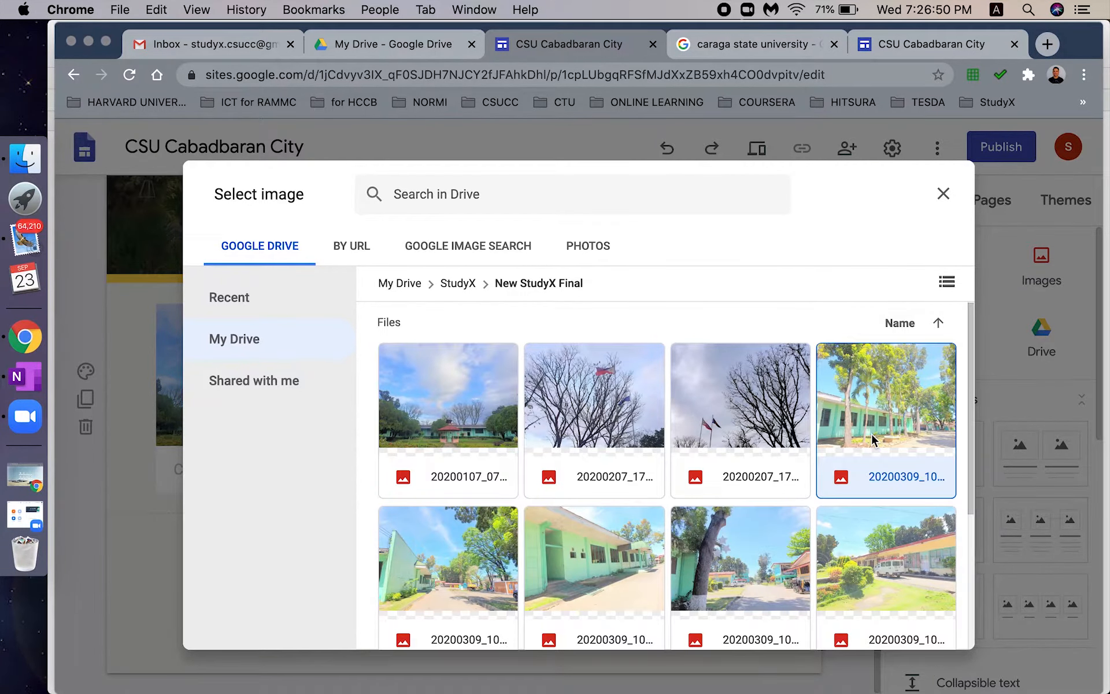
left_click(931, 628)
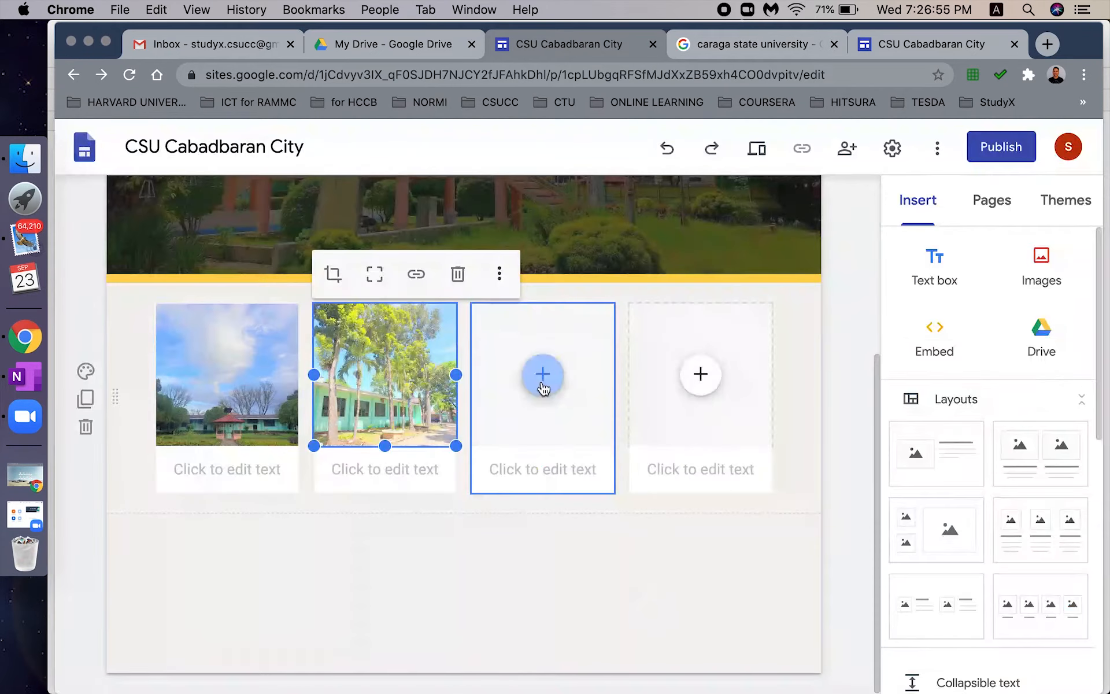
left_click(543, 376)
- Caption the first card with bold 'EDUC 4' over 'Foundation of Special & Inclusive Education'
left_click(235, 464)
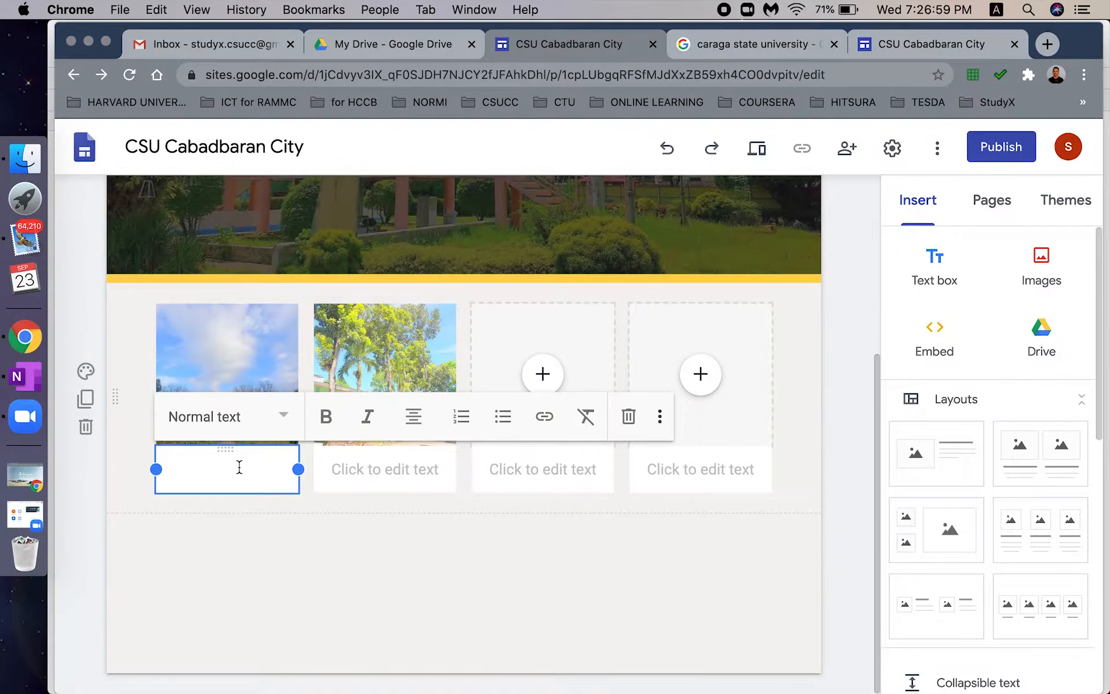
type("EDUC 4")
key("Return")
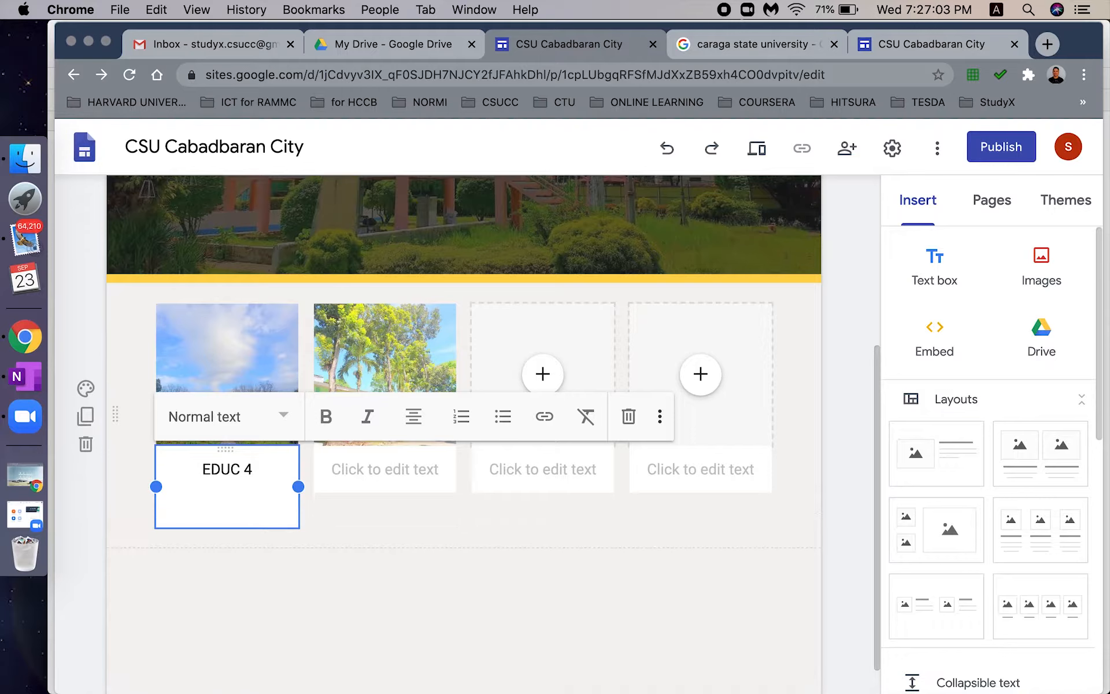
type("Foundation of Special")
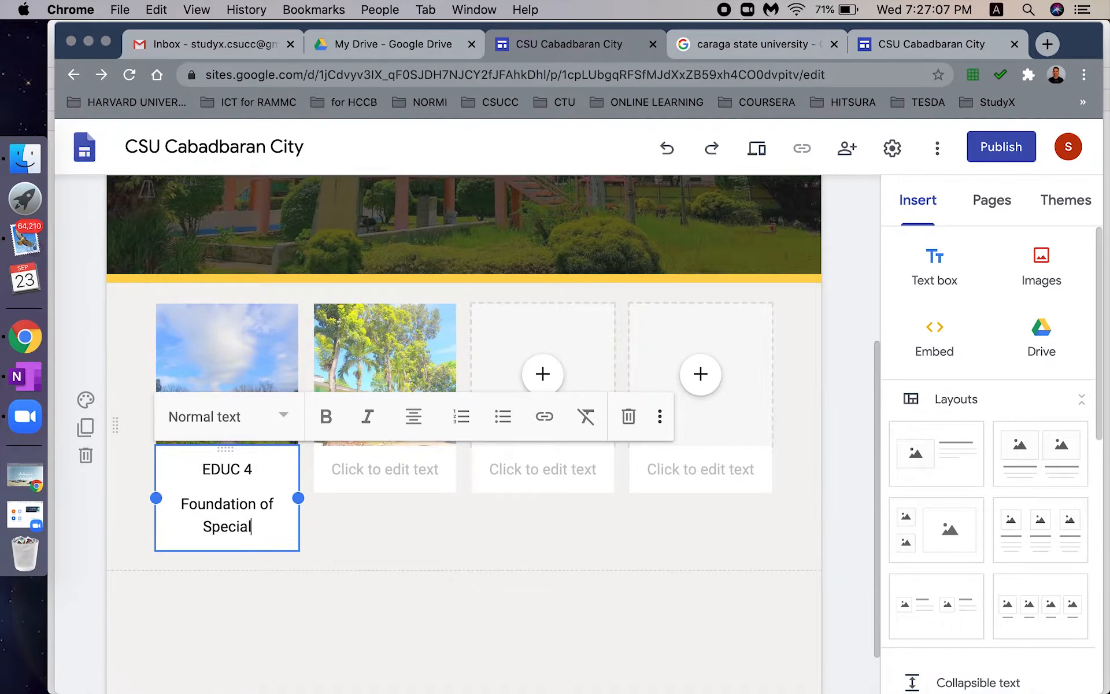
type(" & Inclusive Education")
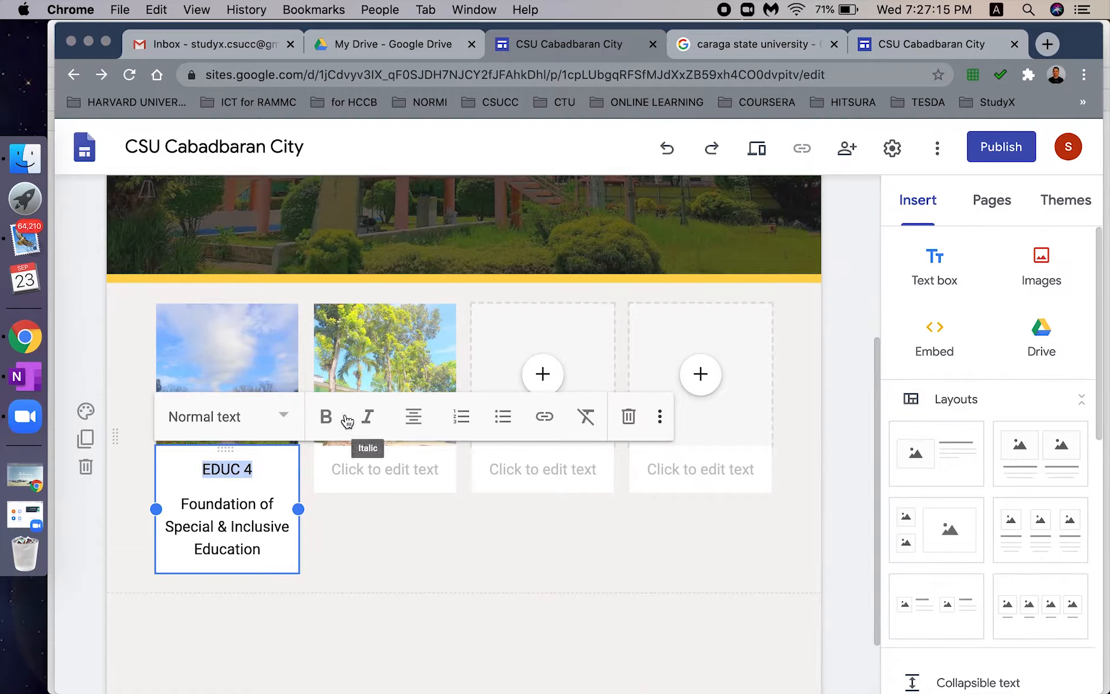
left_click(326, 416)
left_click_drag(261, 549, 184, 504)
left_click(184, 504)
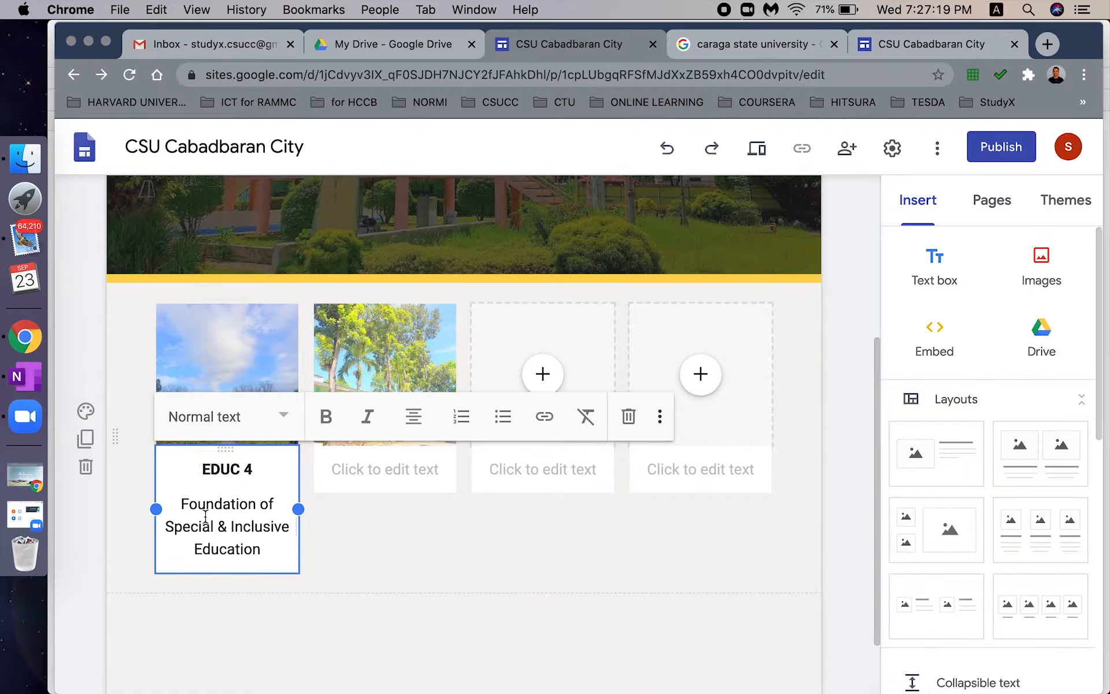
left_click(349, 550)
left_click(230, 485)
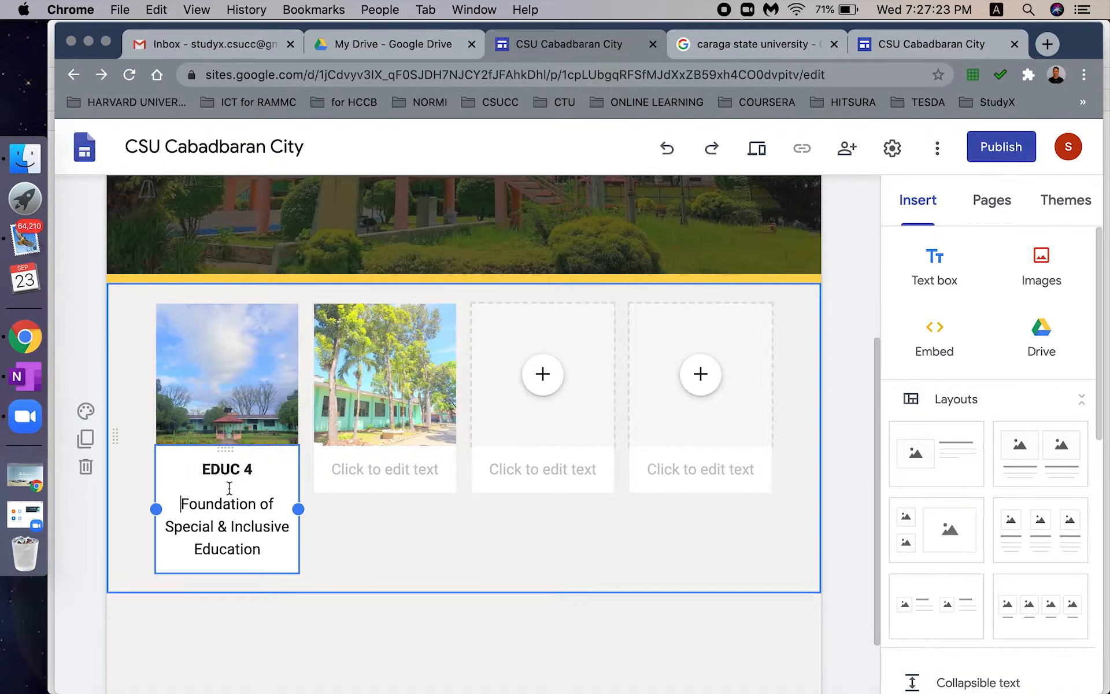
- Caption the second card 'EDUC 6A' with 'Assessment of Learning 2 with Emphasis on Trainers Methodology I & II'
left_click(384, 471)
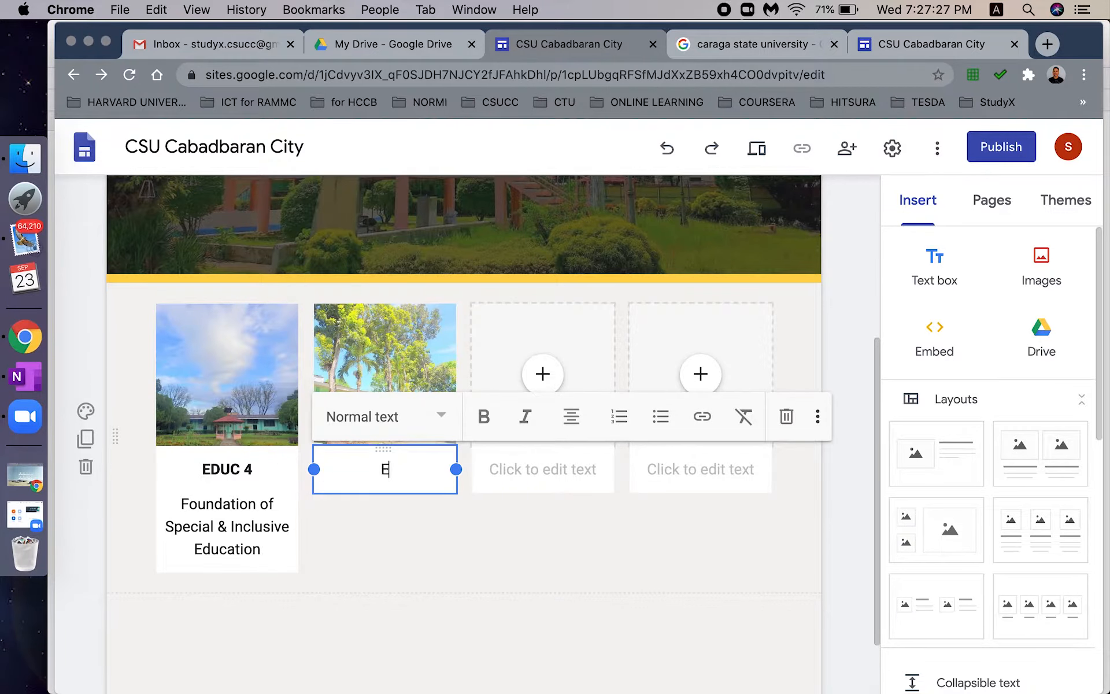
key("Return")
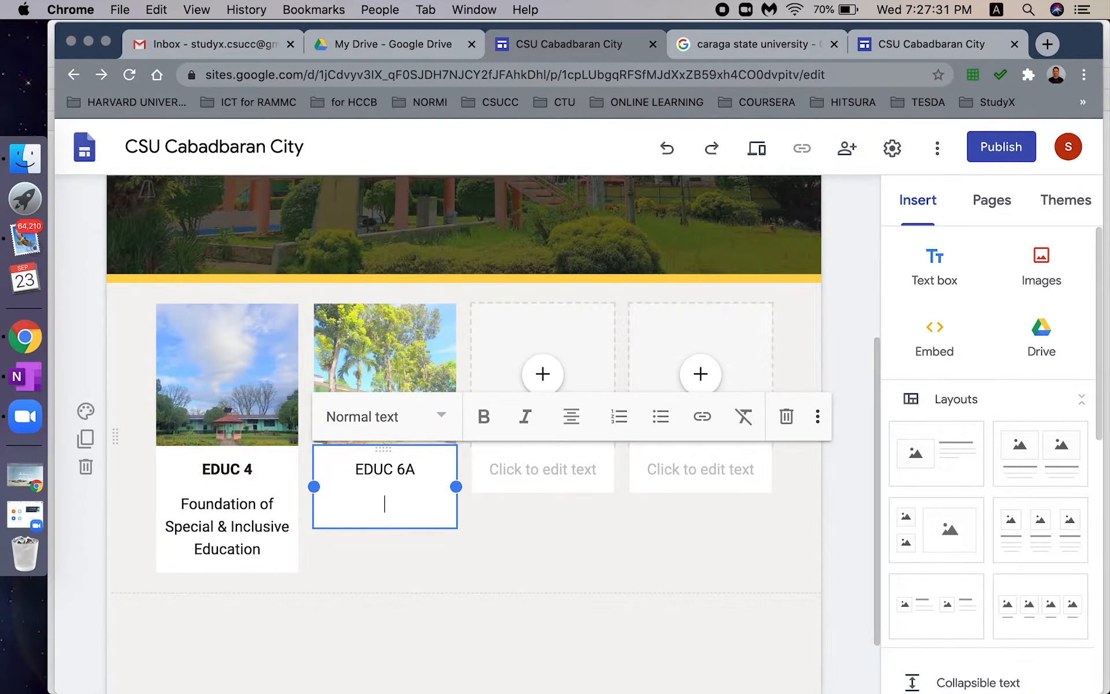
type("Assessment of Learning 2")
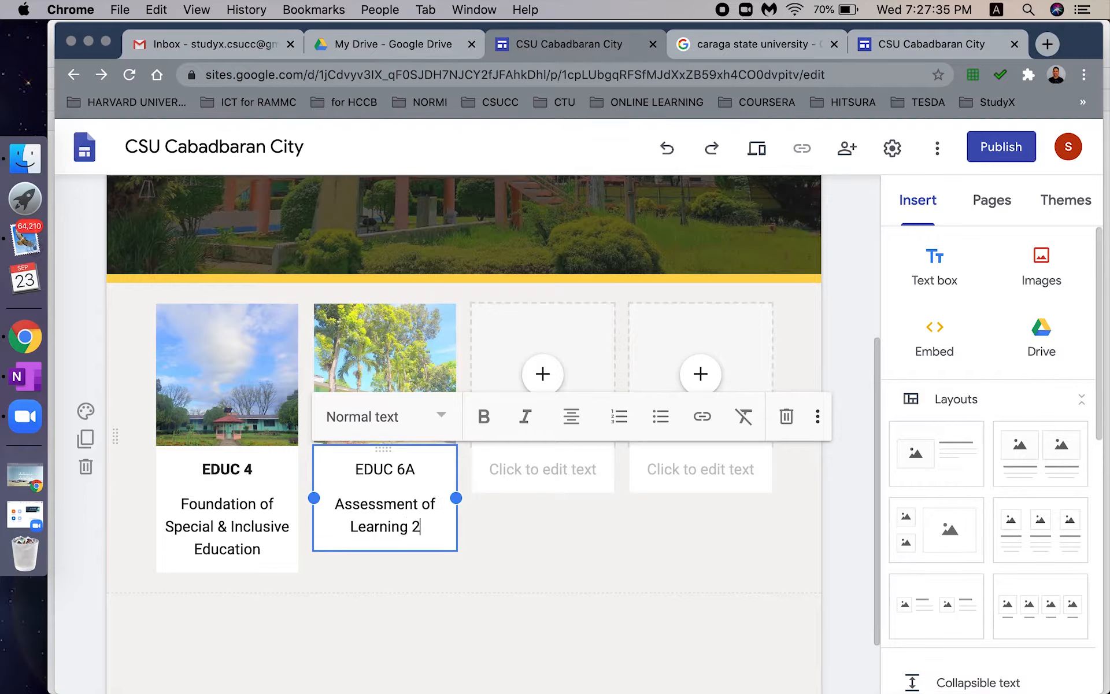
type(" with Emphasis on ")
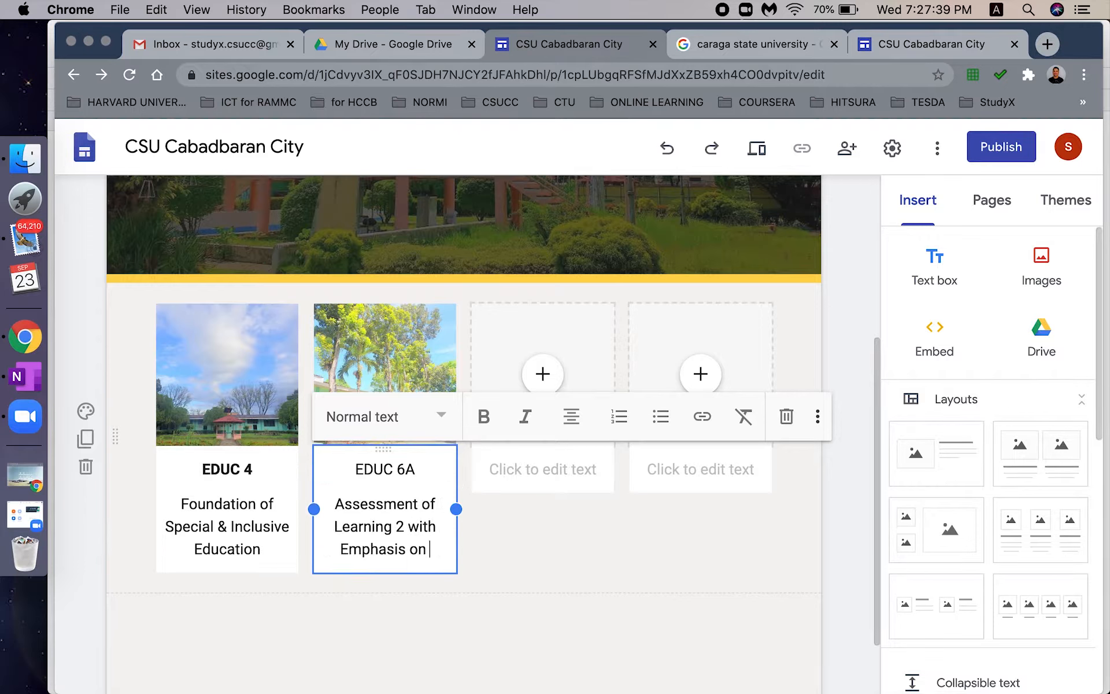
type("Trainers Methodolog")
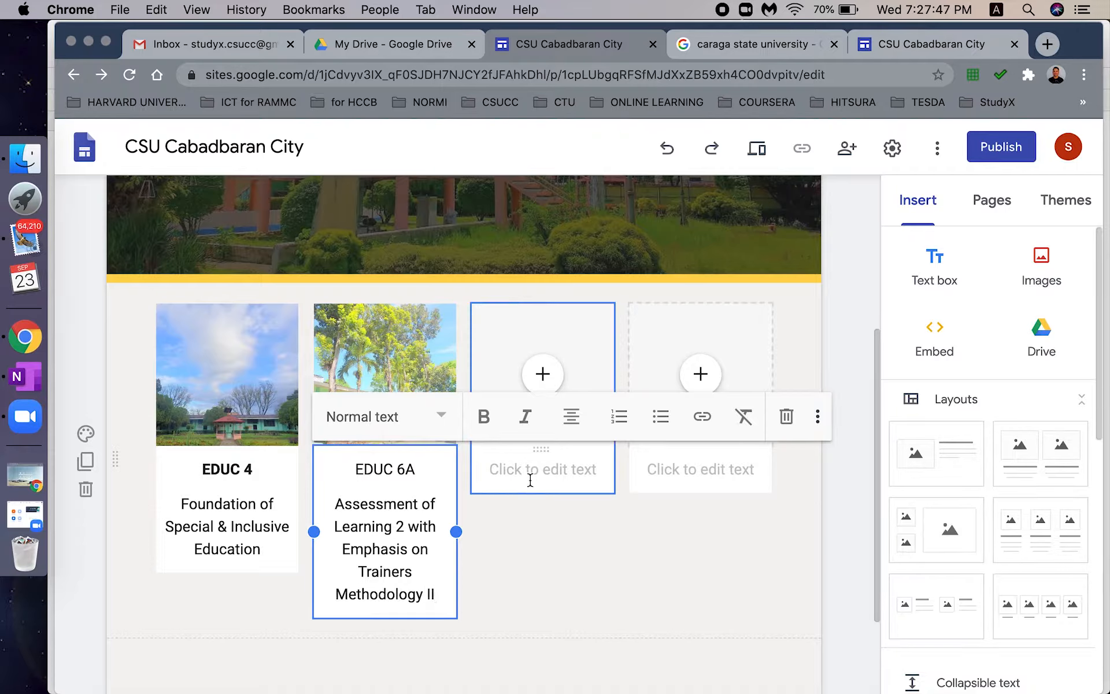
type("y I &")
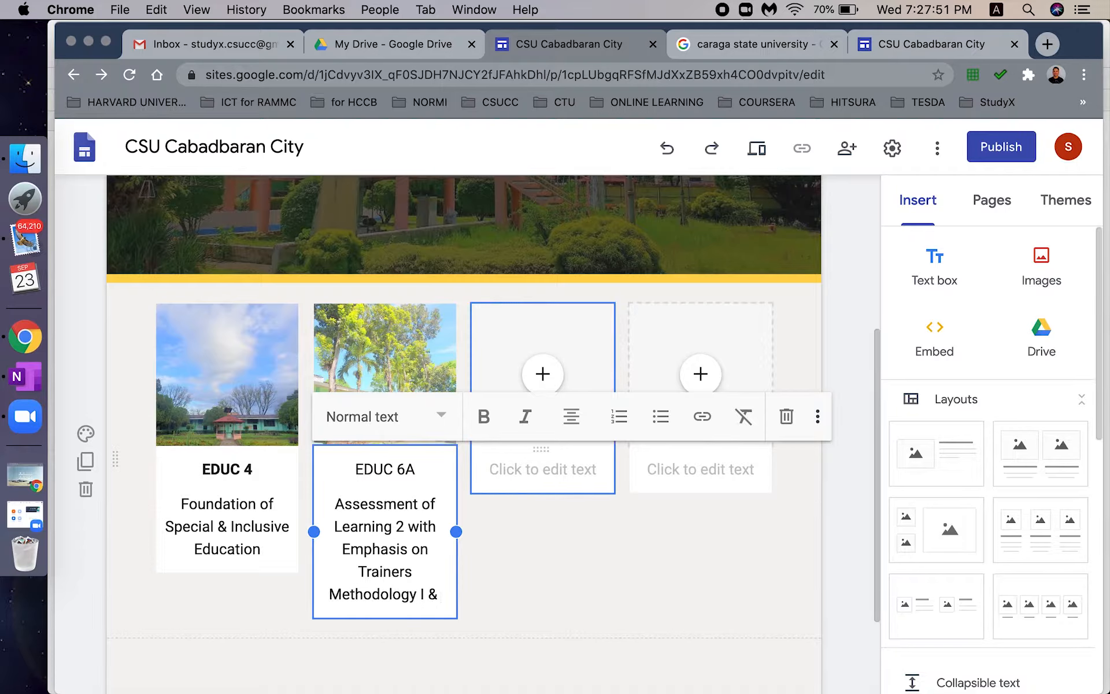
type(" II")
left_click(584, 468)
left_click(543, 374)
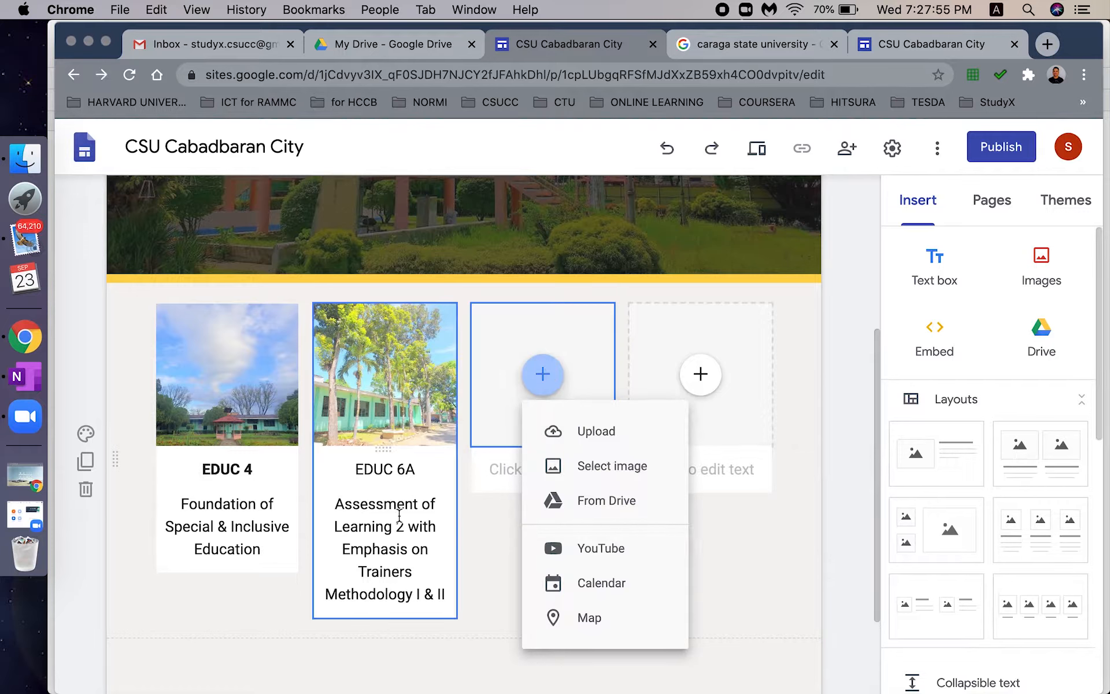
- Bold the EDUC 6A heading in the second card's caption
left_click(377, 514)
left_click(532, 554)
left_click(550, 462)
left_click_drag(422, 469, 353, 469)
left_click(483, 426)
left_click(535, 445)
- Insert the green campus-building photo from StudyX > New StudyX Final into the third card
left_click(541, 372)
left_click(527, 358)
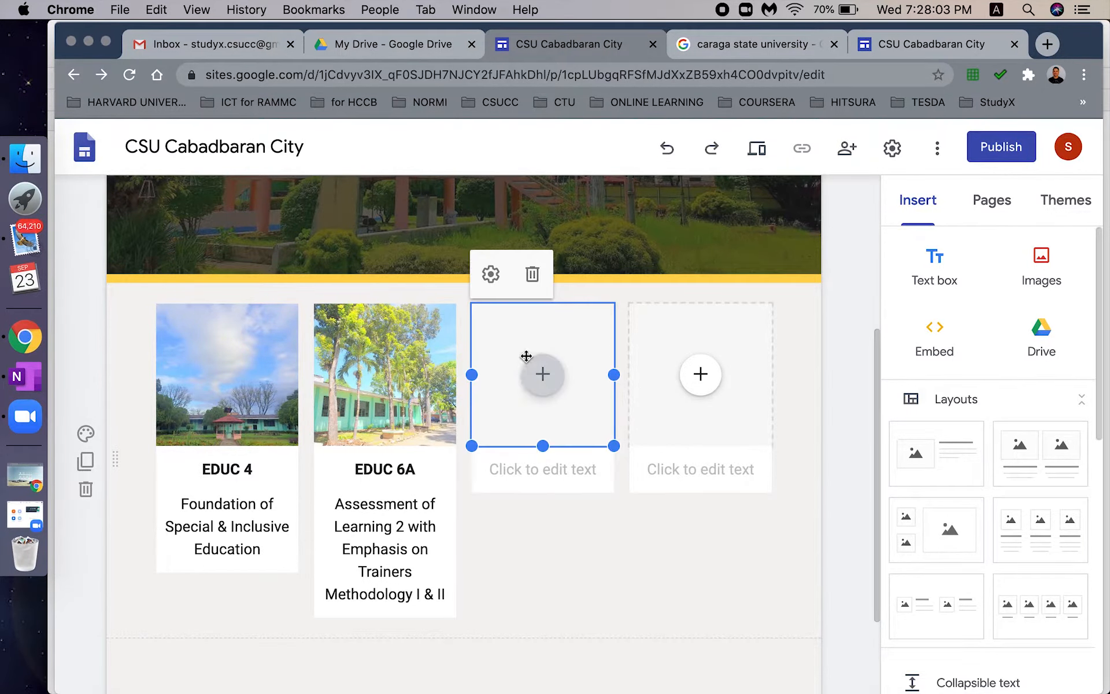
left_click(540, 372)
left_click(590, 472)
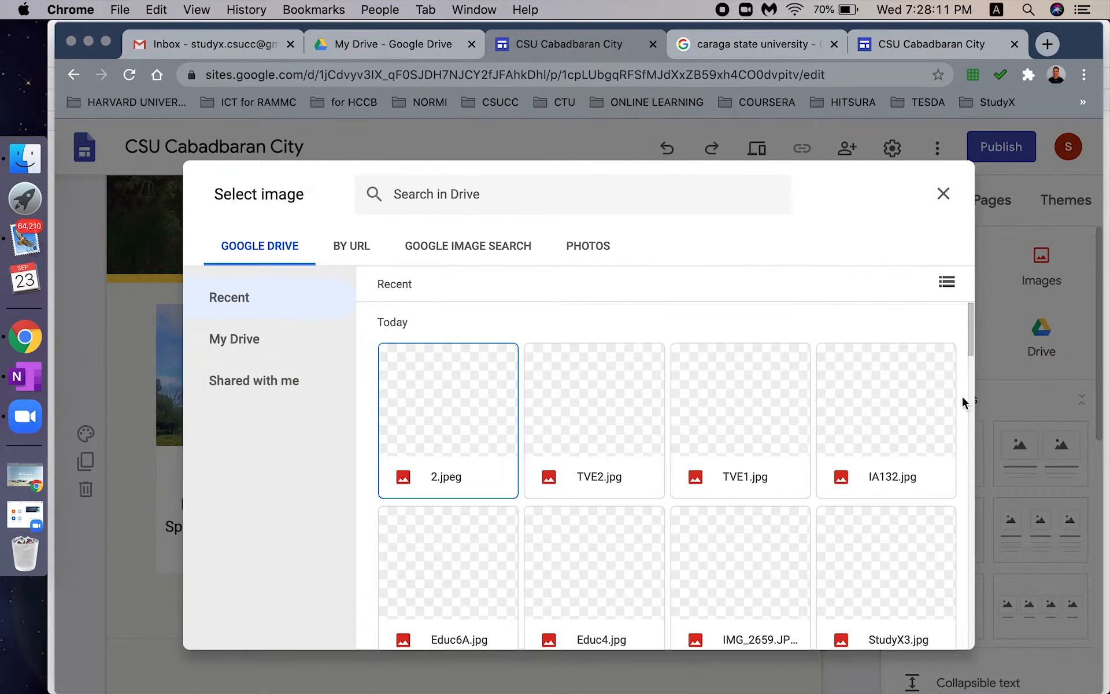
scroll(971, 373, "down", 2)
left_click(328, 350)
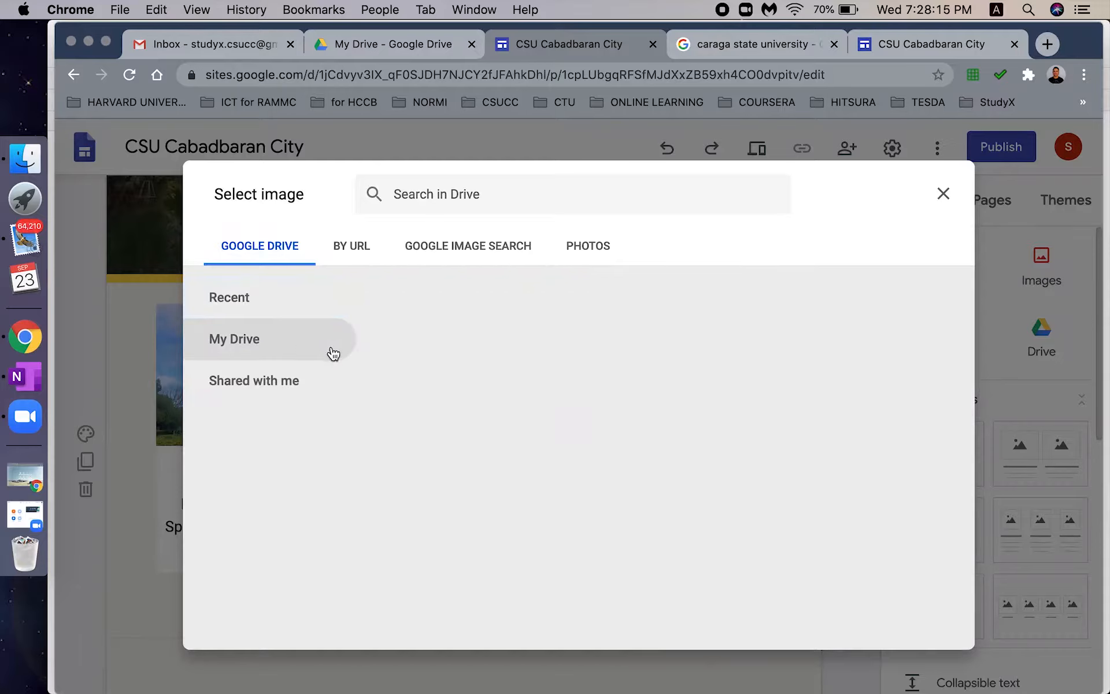
double_click(567, 426)
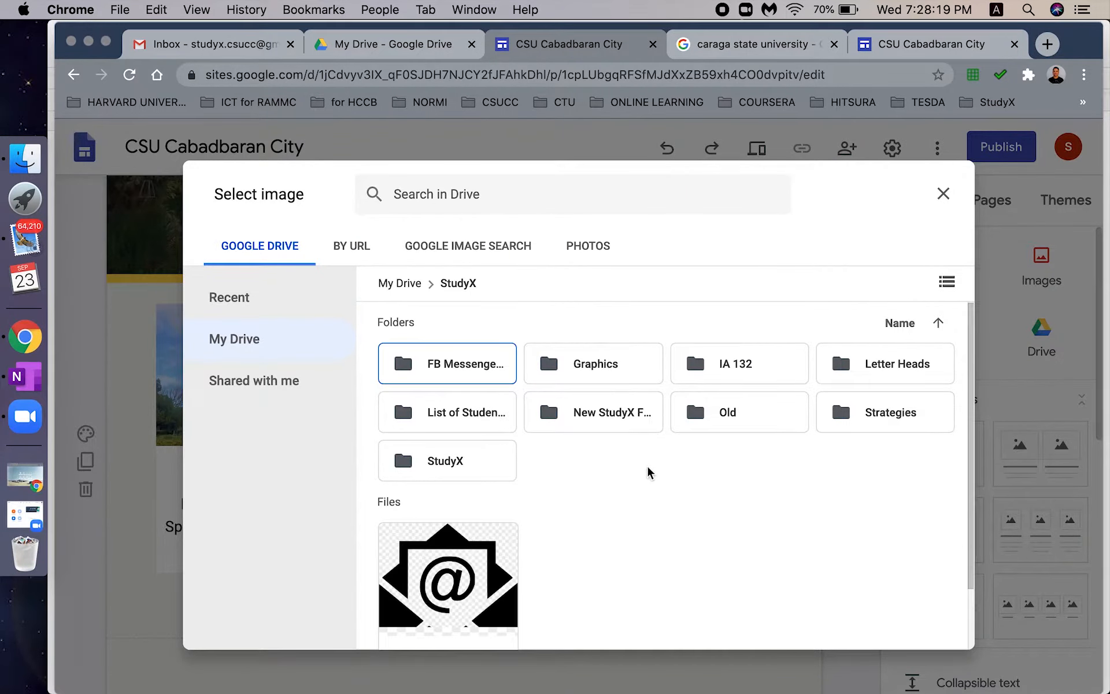
double_click(609, 418)
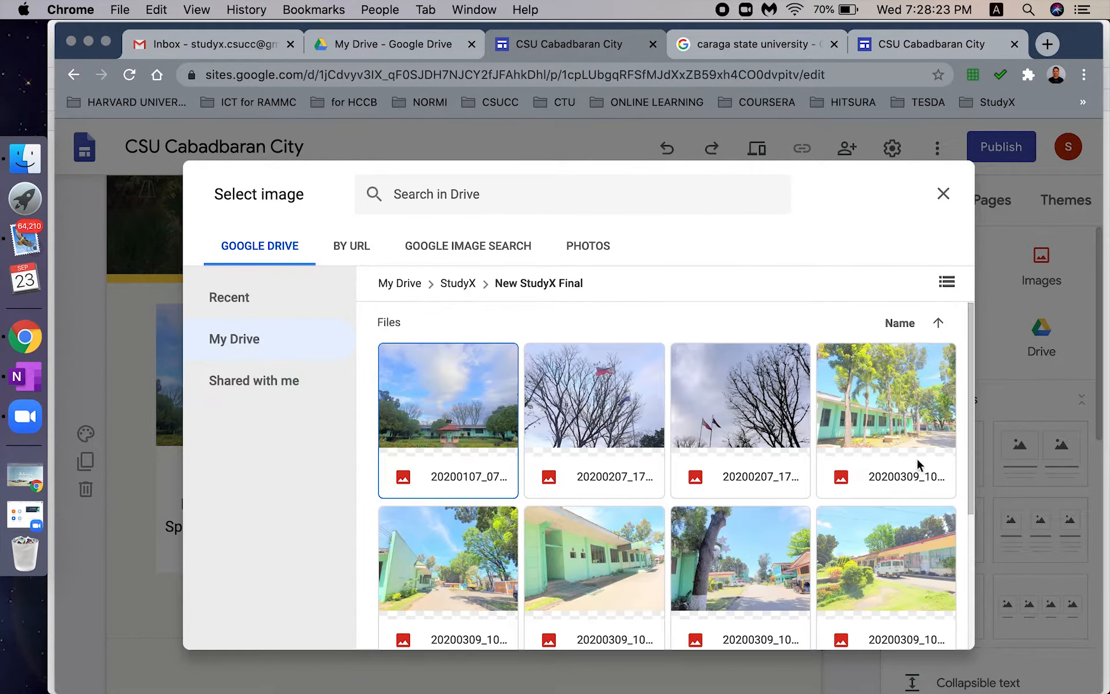
left_click(442, 564)
left_click(929, 628)
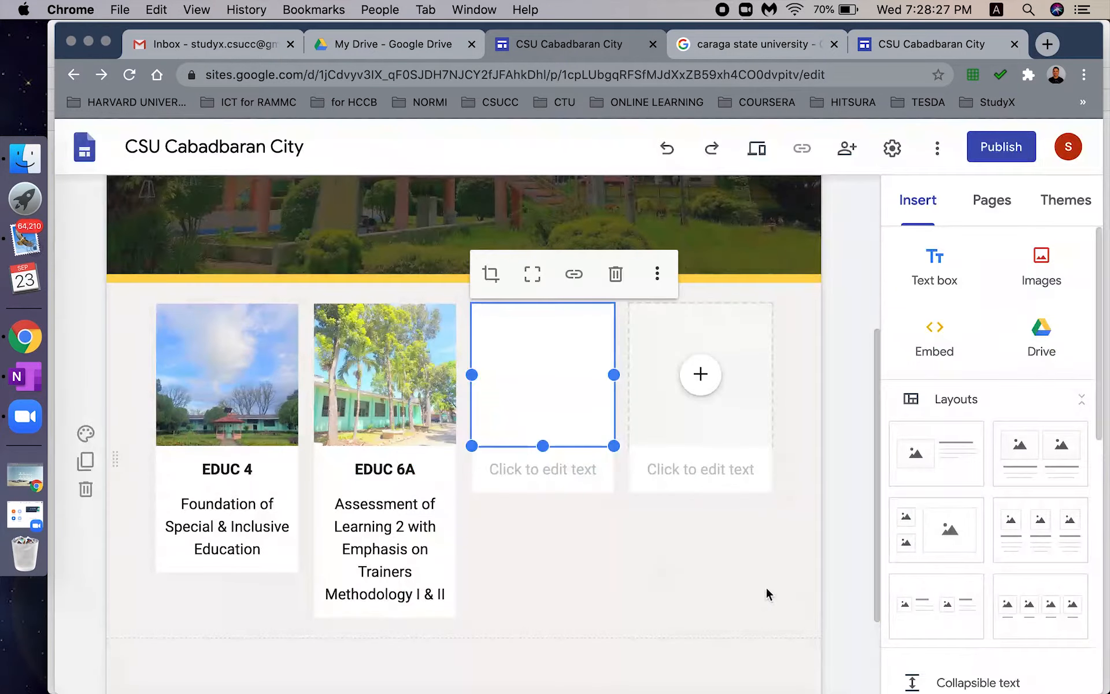
- Caption the third card with bold 'IA 132' over 'Digital Electronics Technology'
left_click(555, 474)
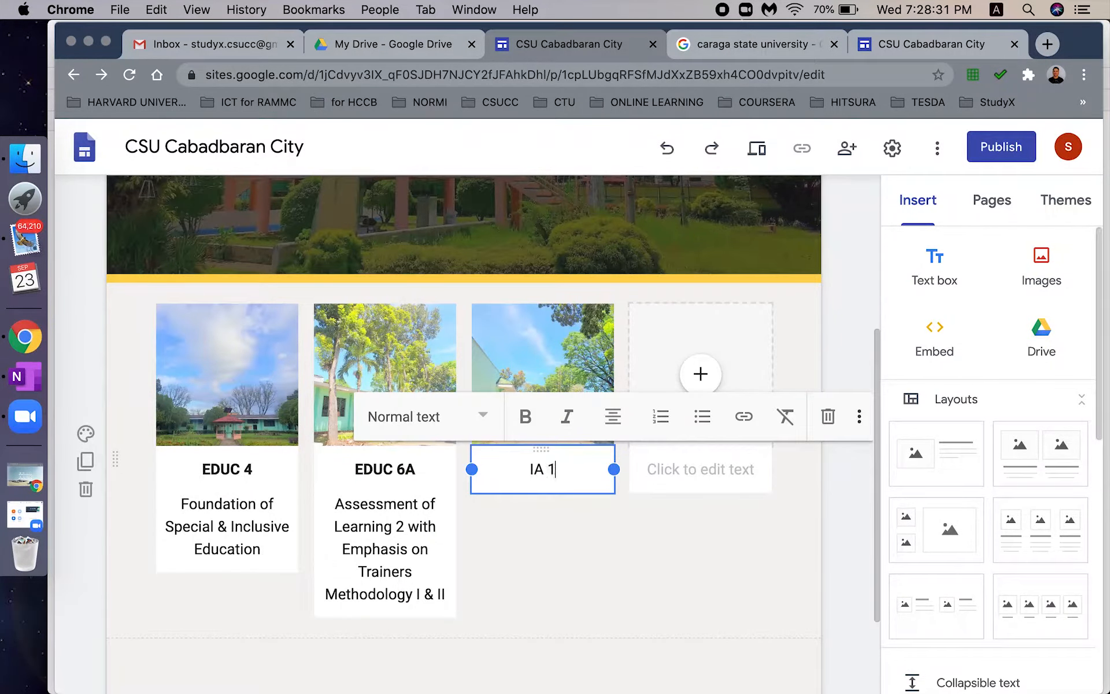
type("IA 132")
key("Return")
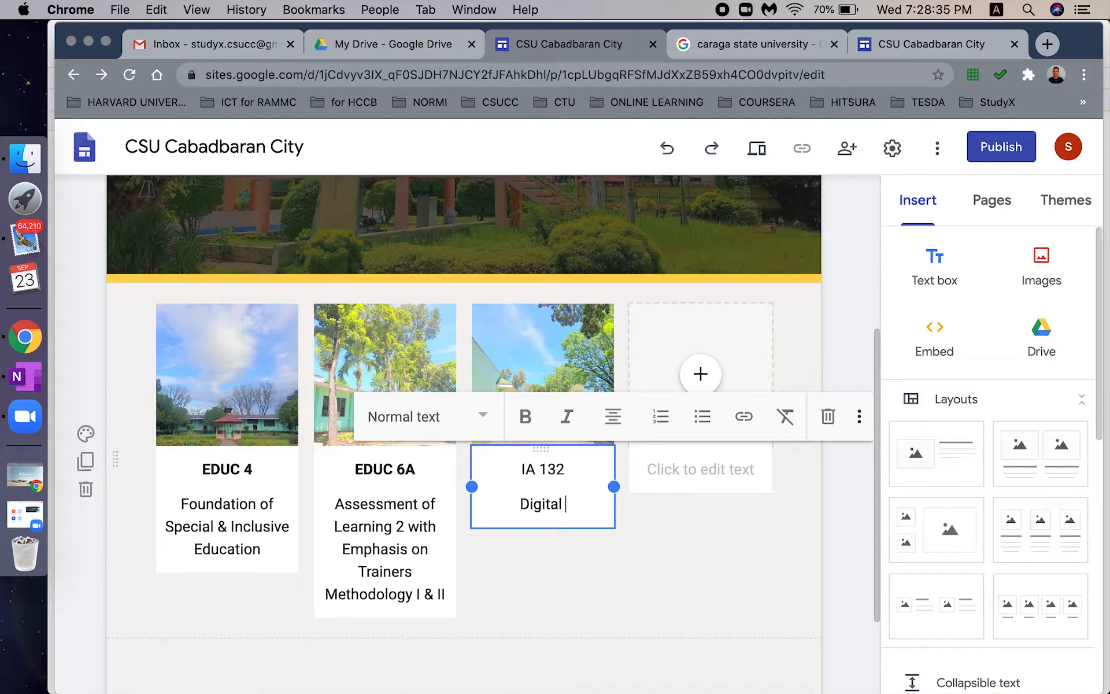
type("Digital Electronics Technology")
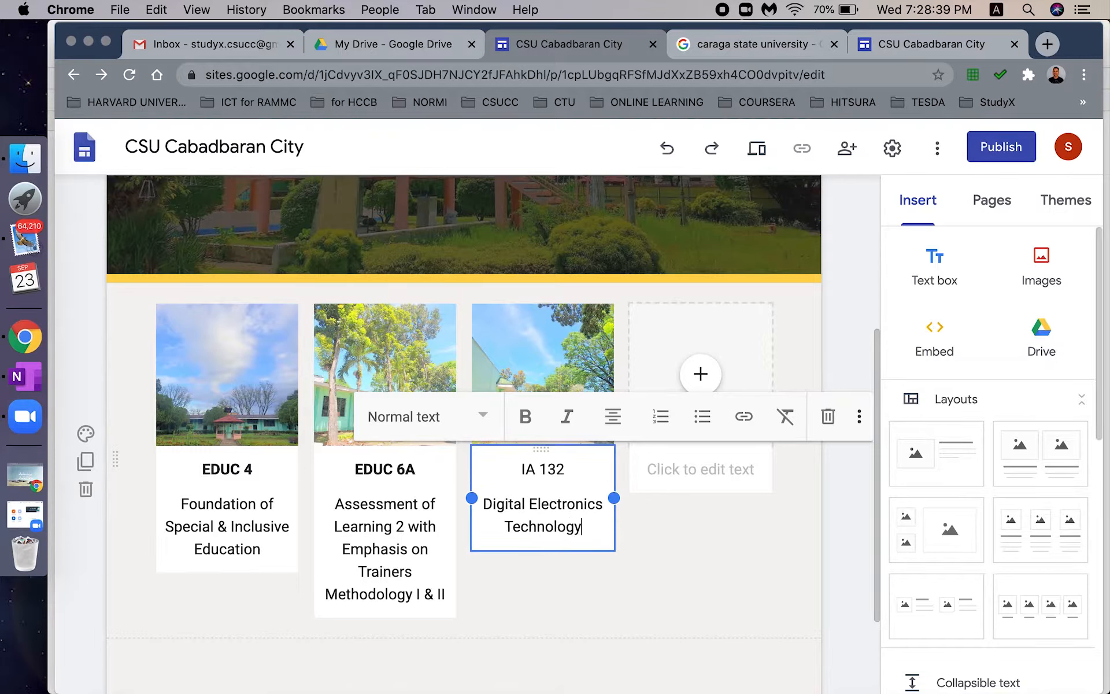
key("ctrl+b")
left_click(684, 559)
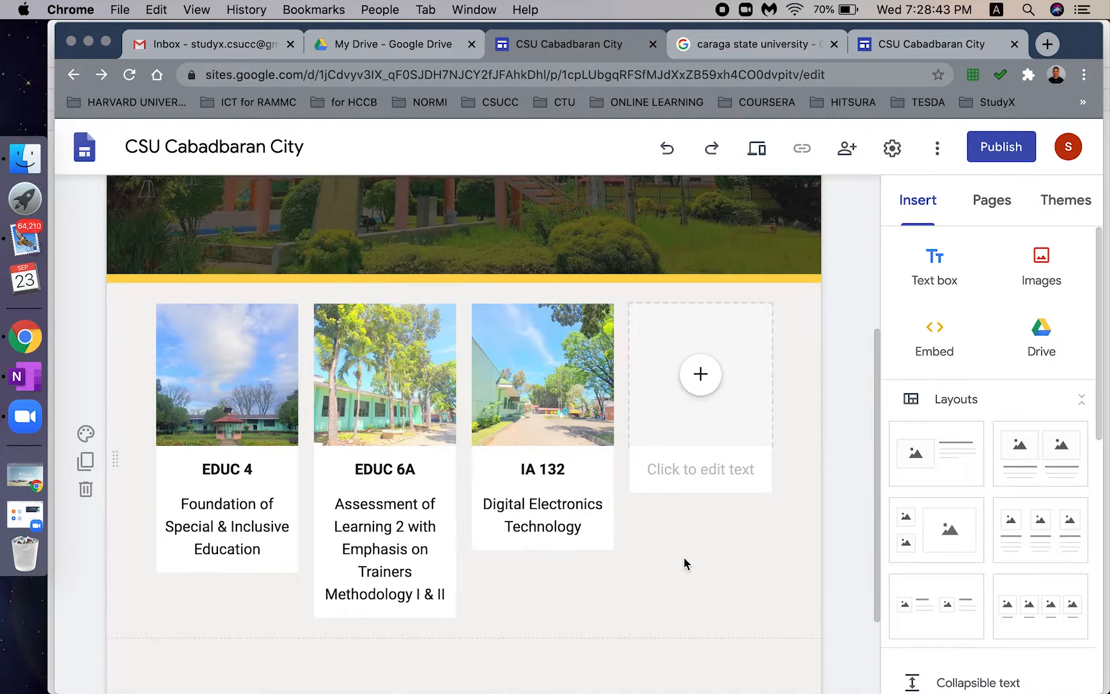
- Insert the photo of people on the campus grounds into the fourth card
left_click(696, 383)
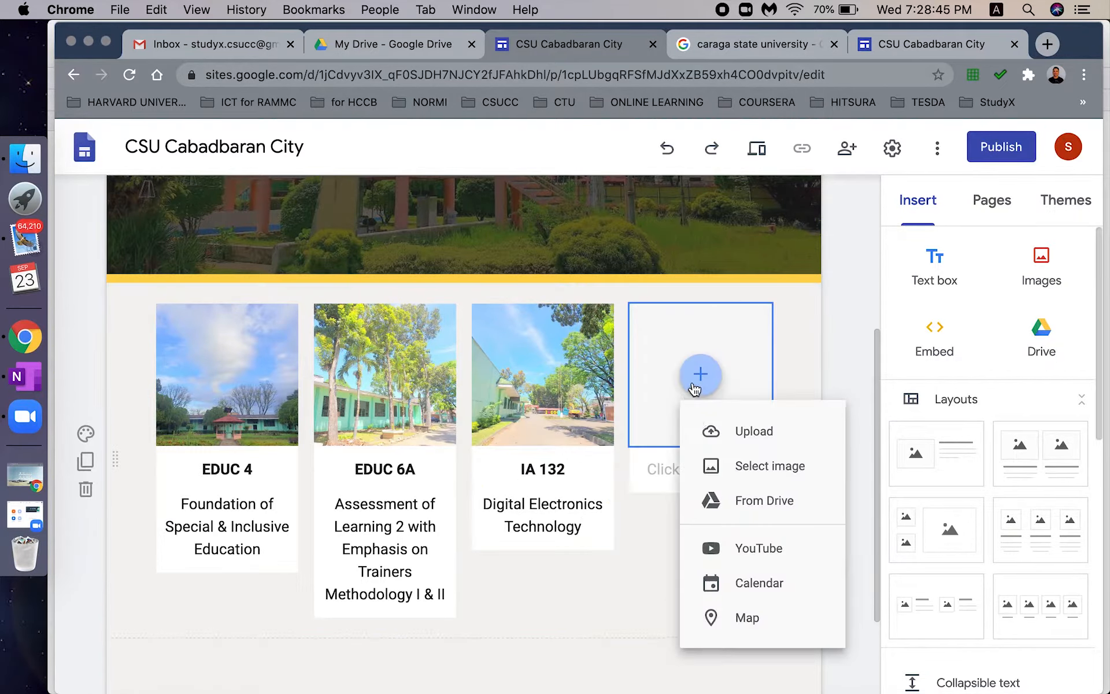
left_click(740, 466)
left_click(251, 346)
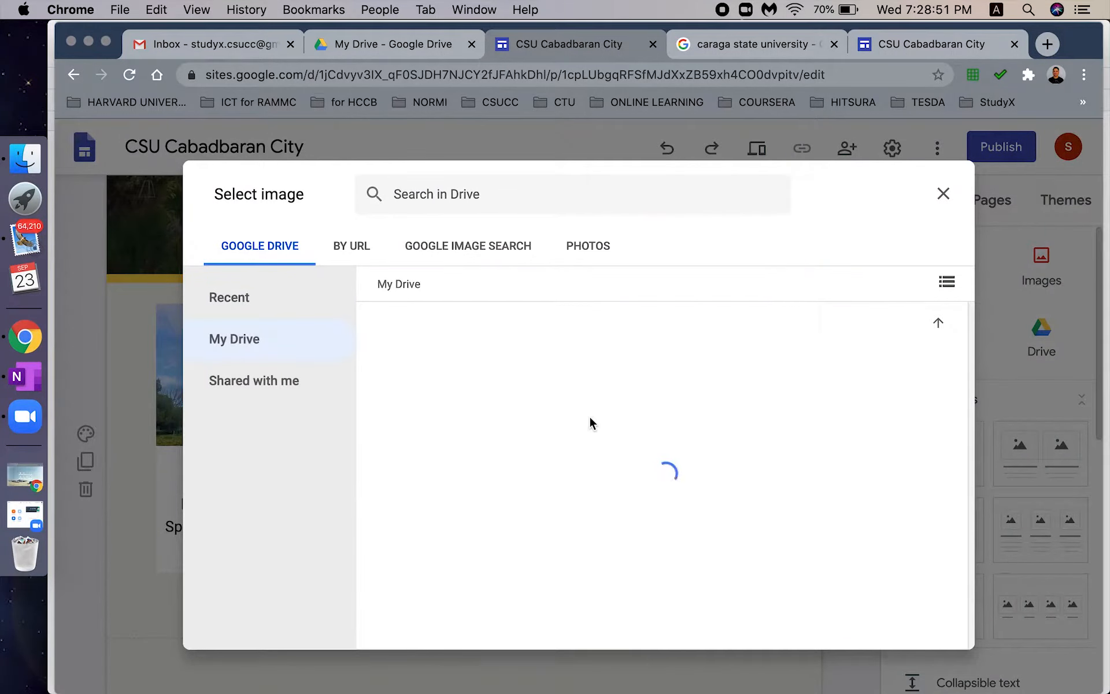
double_click(596, 421)
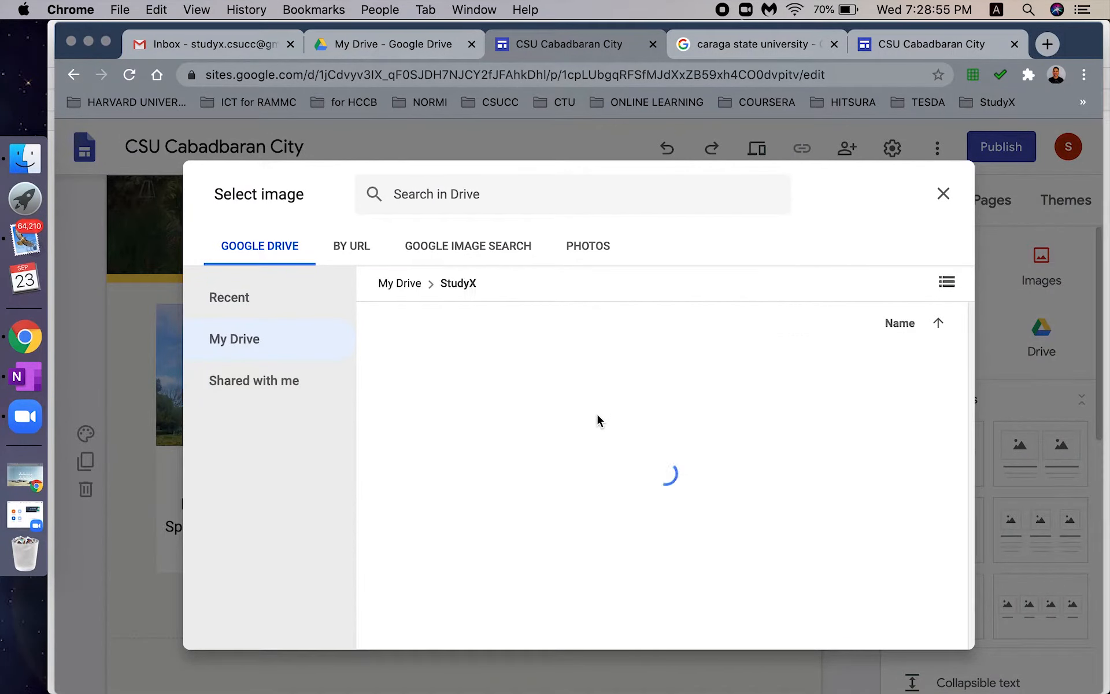
double_click(614, 424)
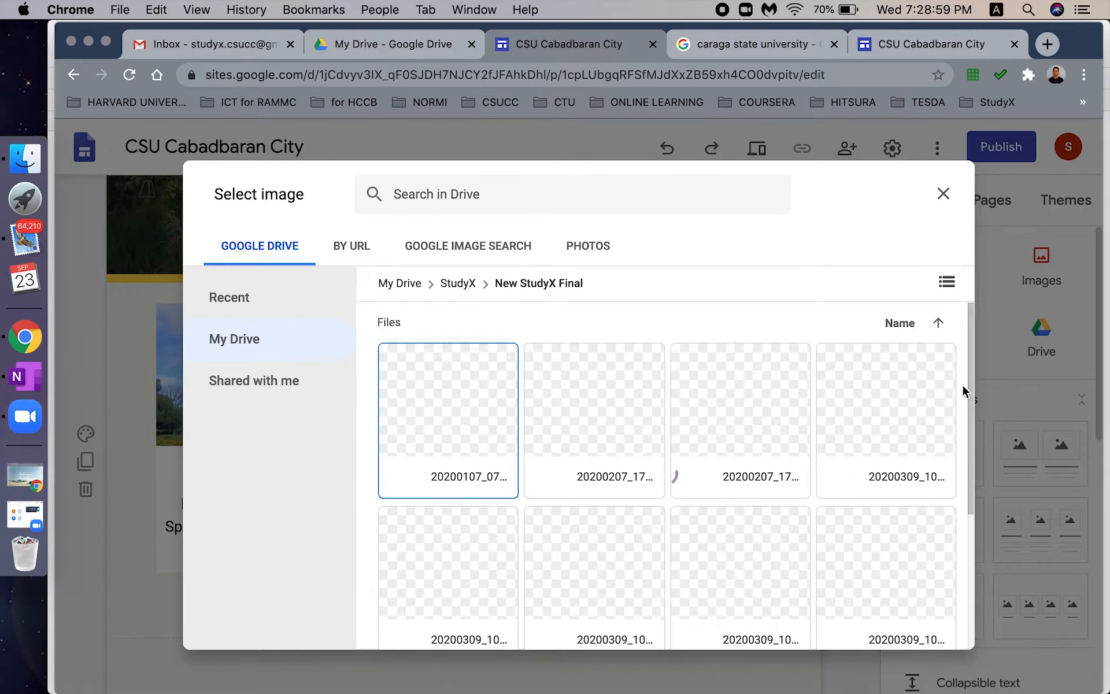
left_click_drag(964, 452, 969, 496)
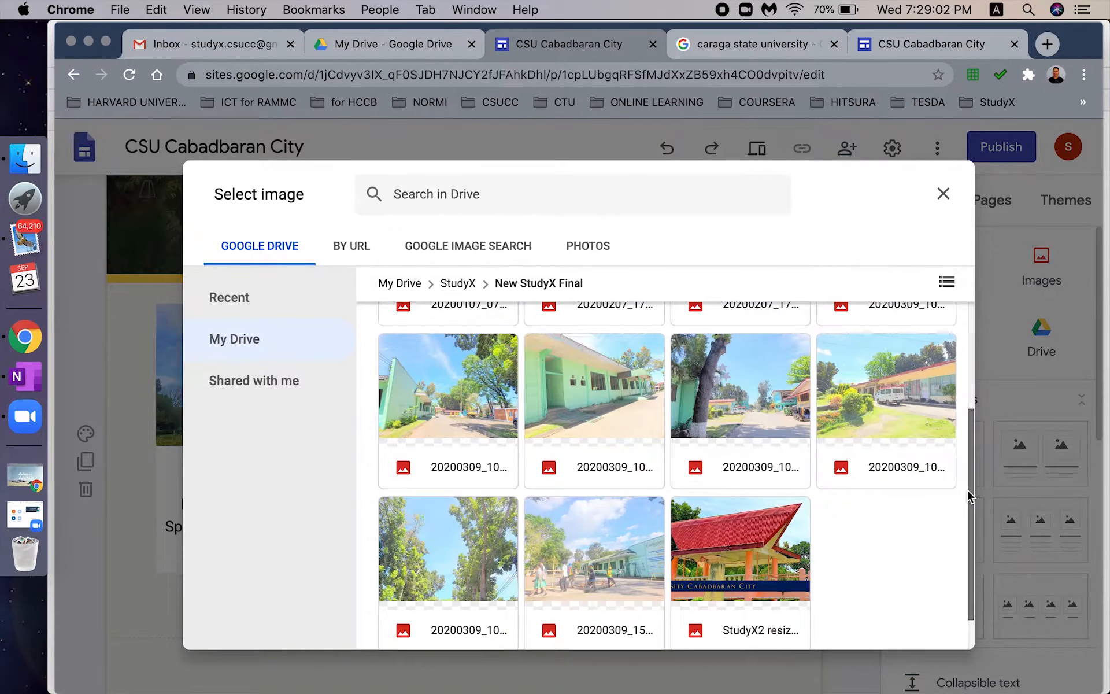
left_click(572, 521)
left_click(921, 633)
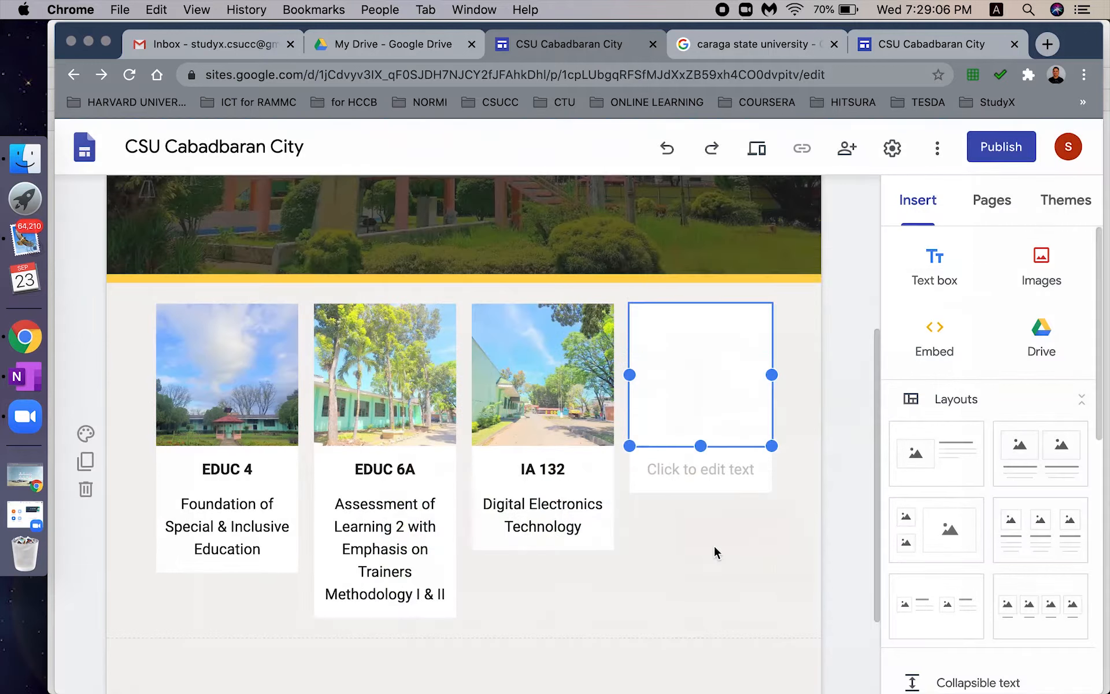
- Caption it bold 'TVE 1' over 'Introduction to Industrial Arts', fixing the 'Indtroduction' typo
left_click(686, 479)
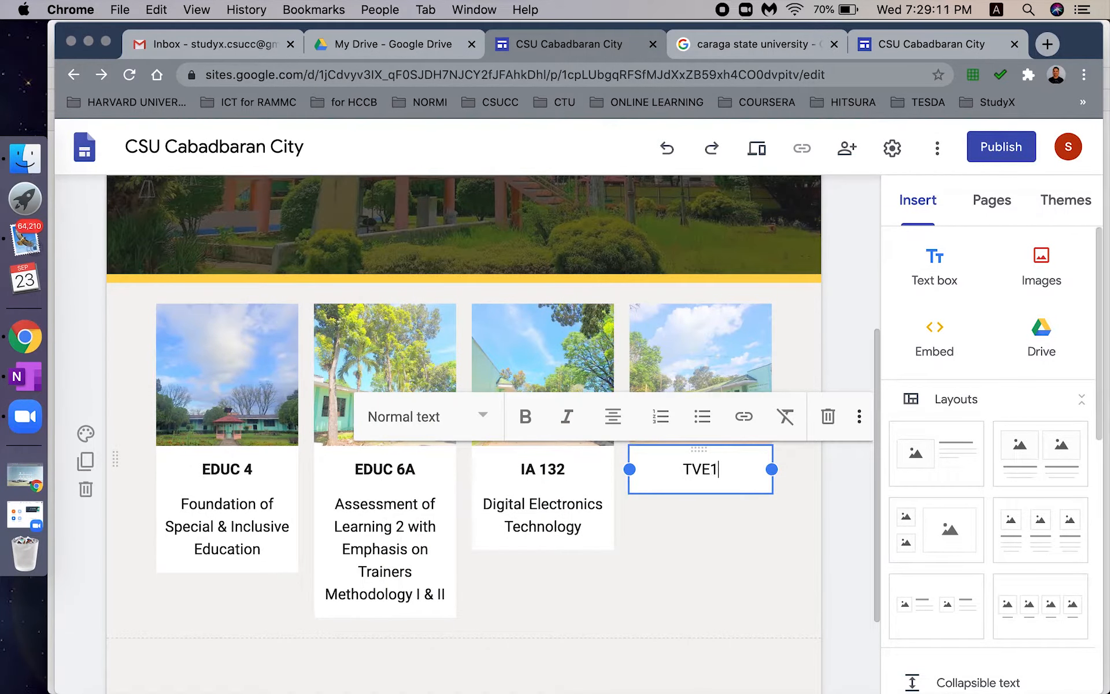
type("TVE 1")
key("Return")
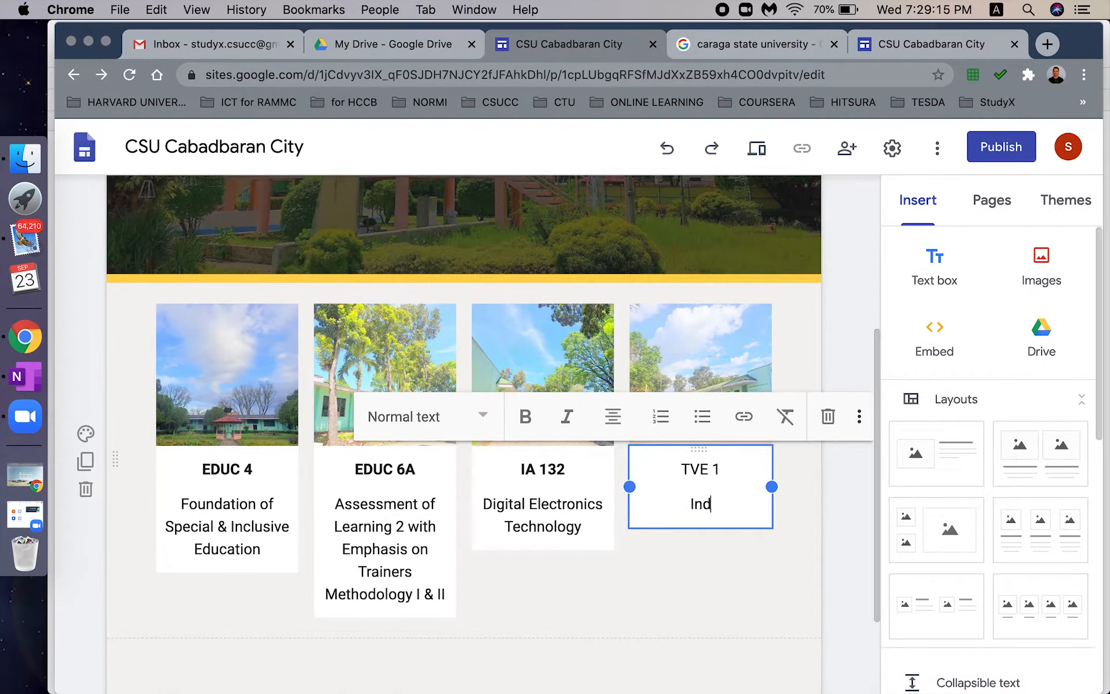
key("BackSpace")
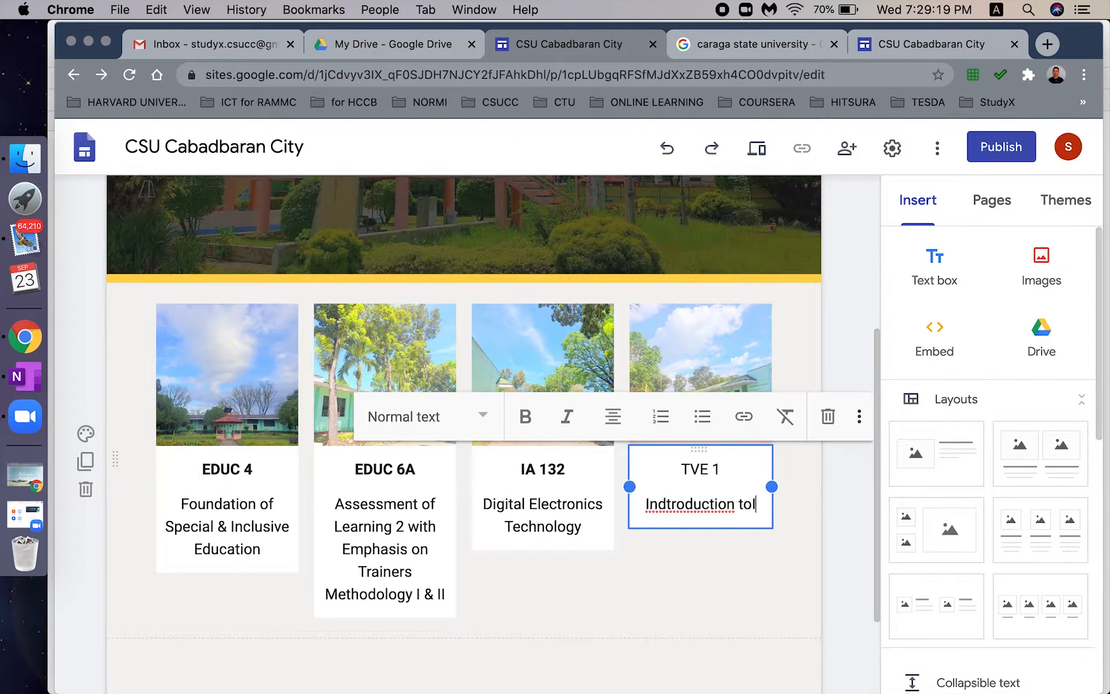
type("Industrial Arts")
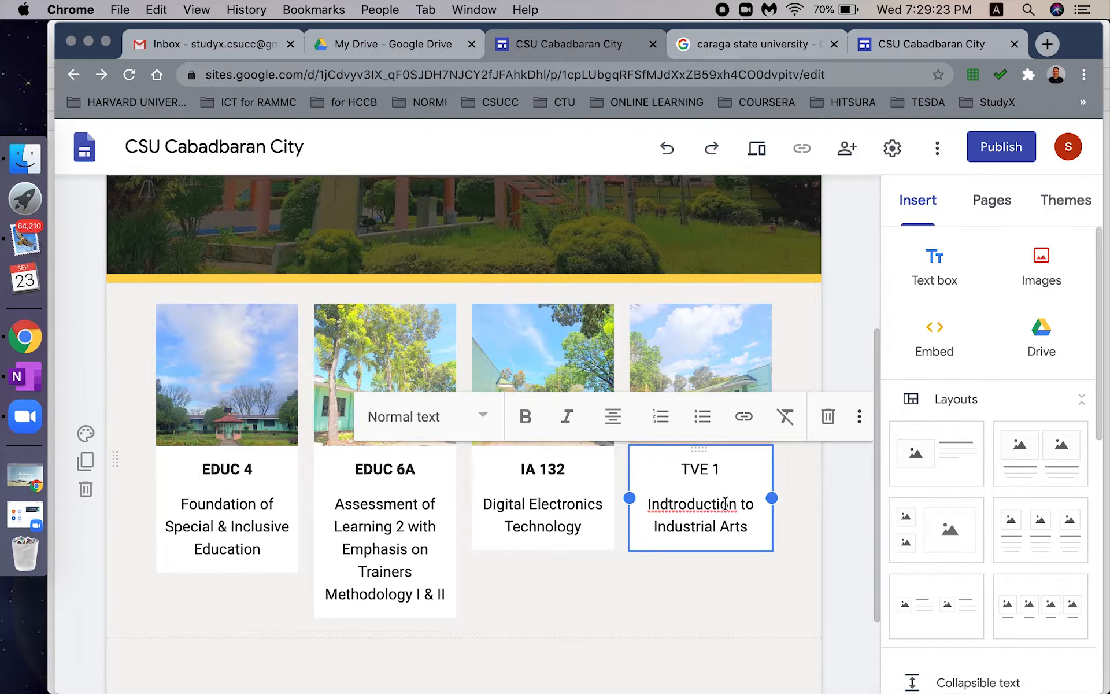
right_click(719, 506)
left_click(760, 419)
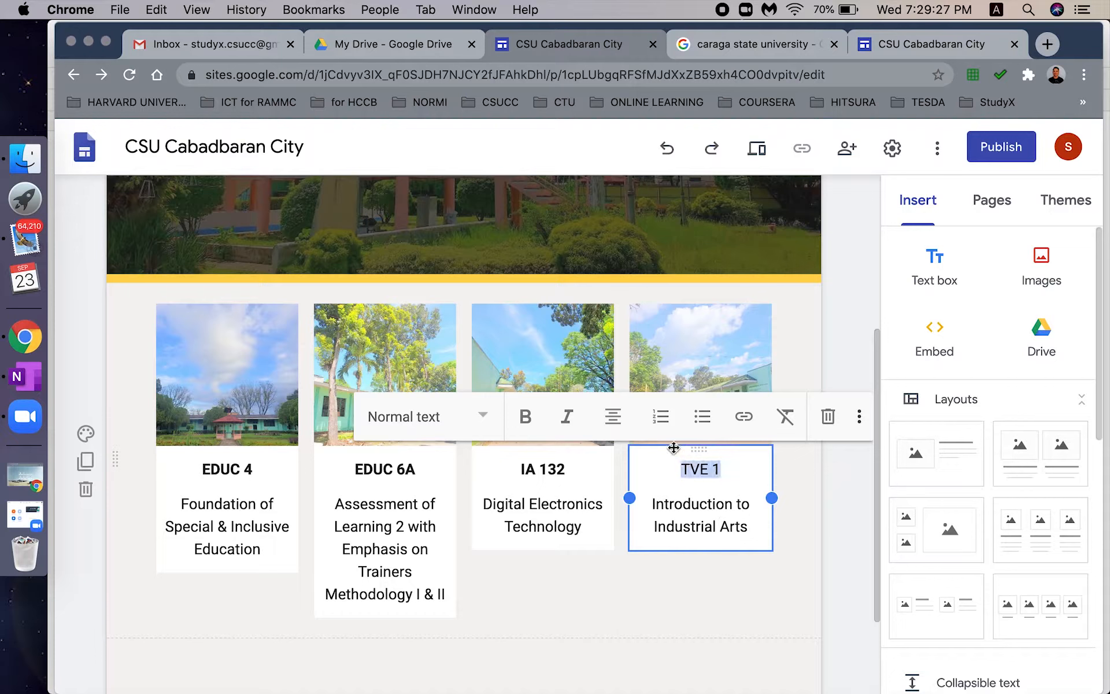
left_click(525, 416)
left_click(782, 563)
scroll(876, 459, "down", 3)
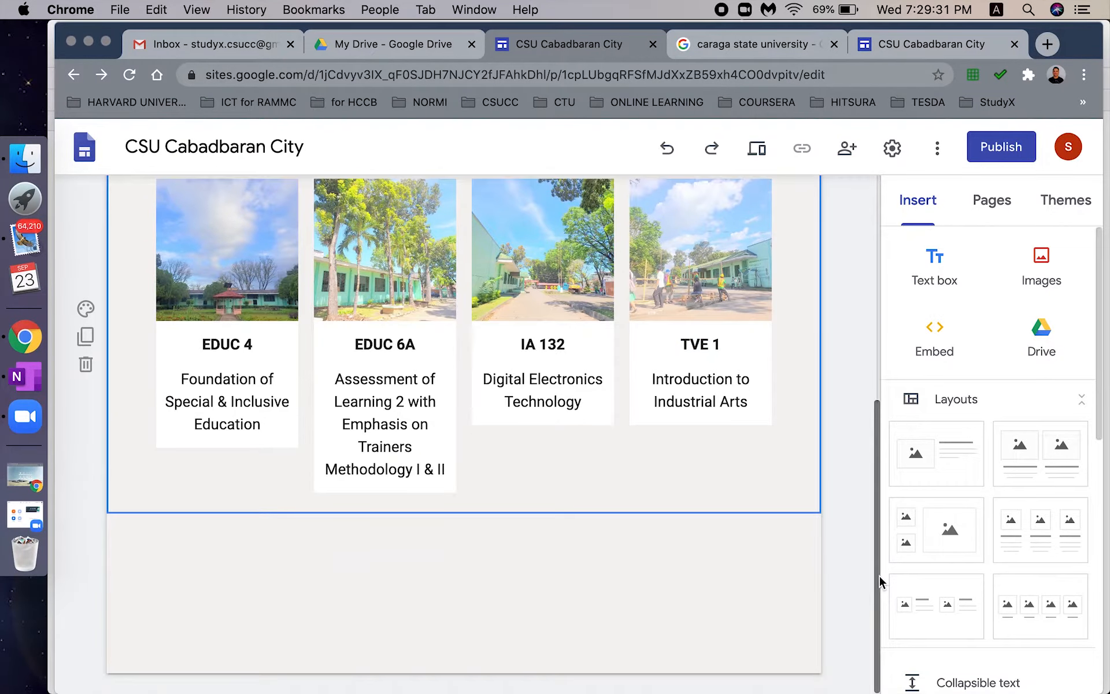
- Add a four-card image row and put the tall-trees campus photo from StudyX > New StudyX Final in the first card
left_click(1053, 623)
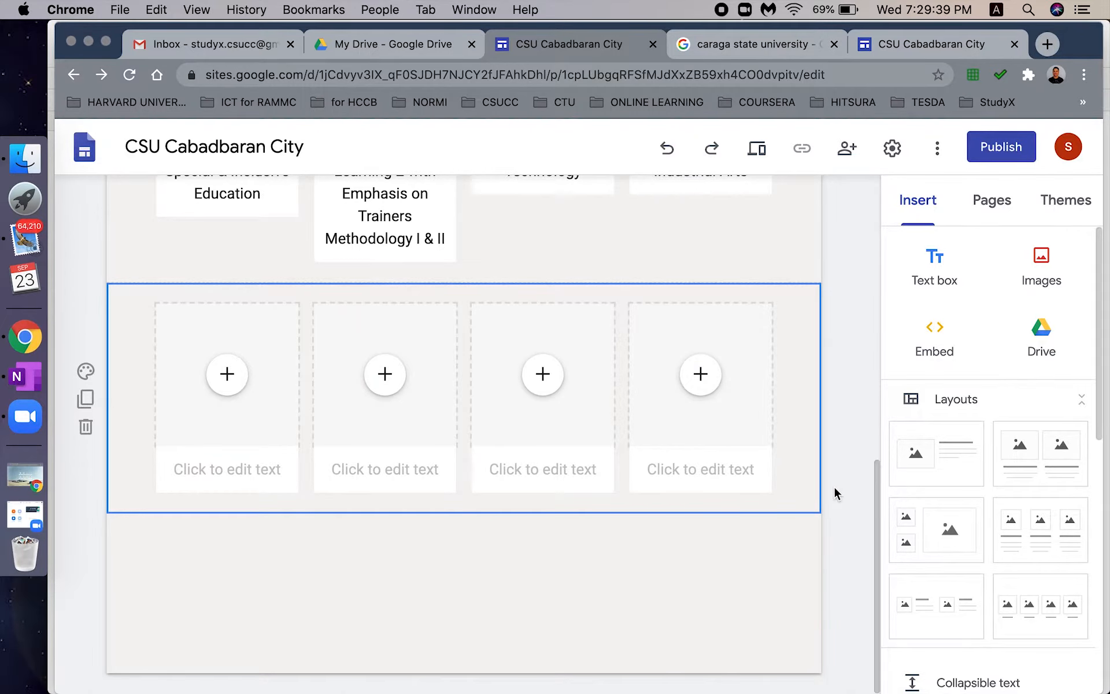
left_click(225, 377)
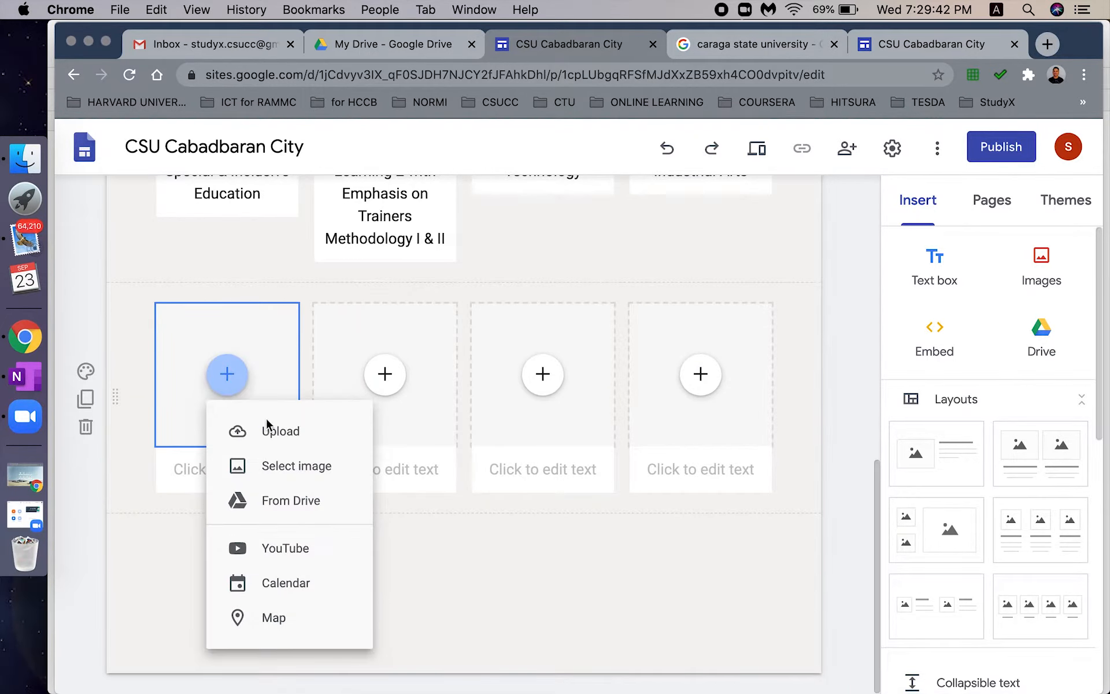
left_click(286, 480)
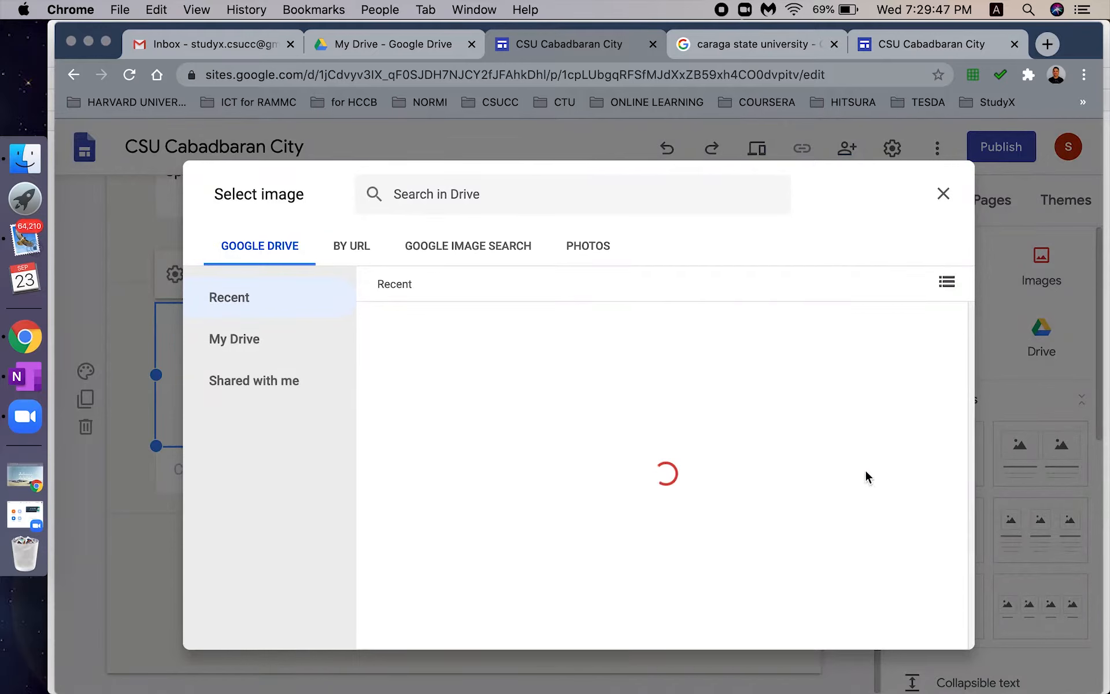
scroll(959, 359, "down", 3)
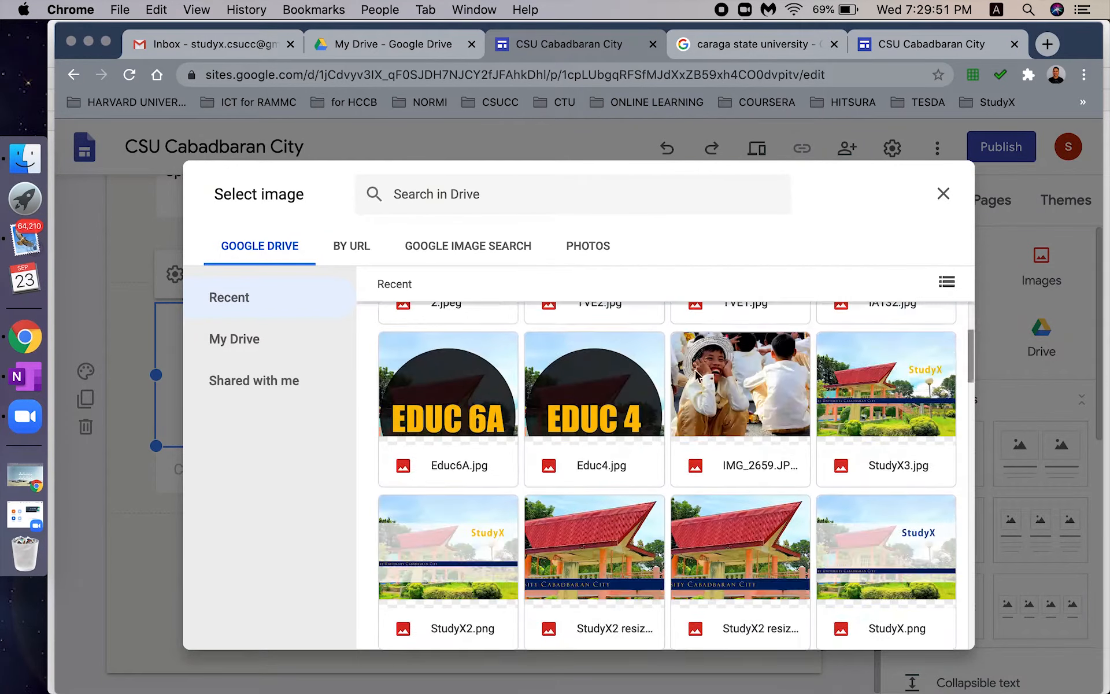
left_click(347, 354)
double_click(606, 409)
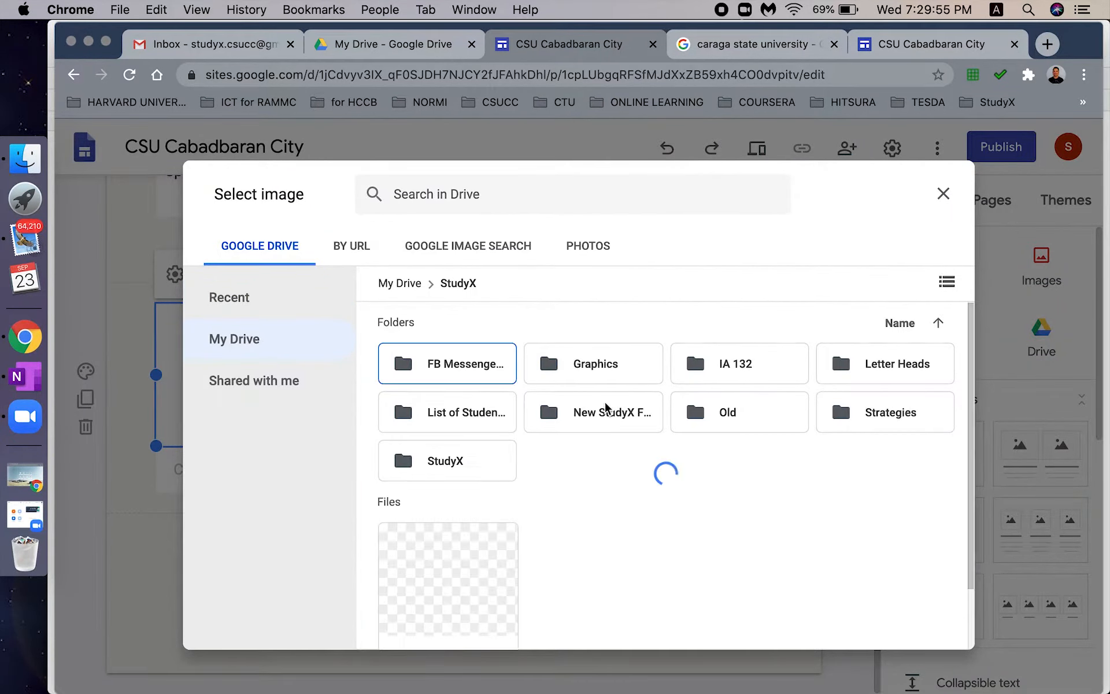
double_click(639, 421)
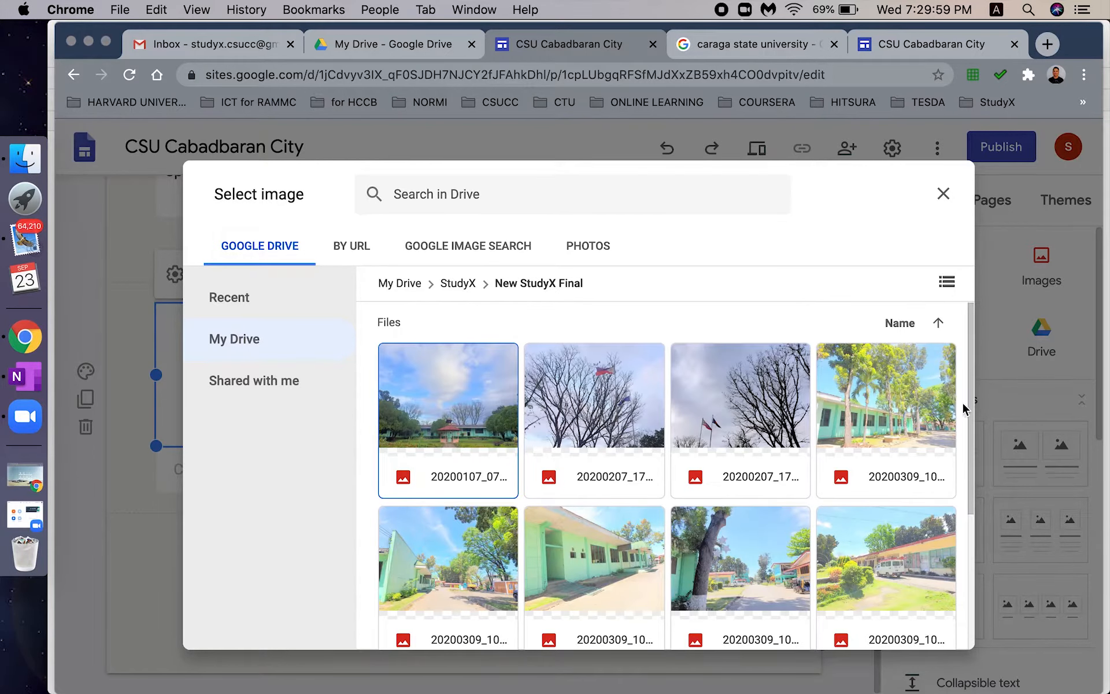
left_click_drag(971, 416, 972, 550)
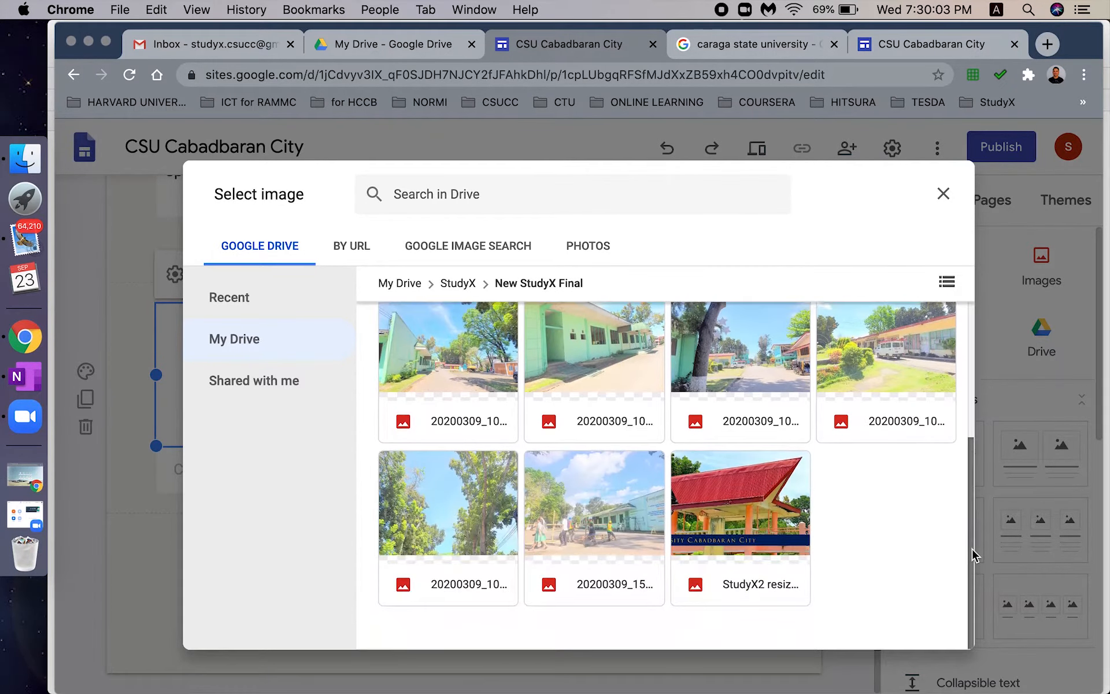
left_click(448, 503)
left_click(929, 626)
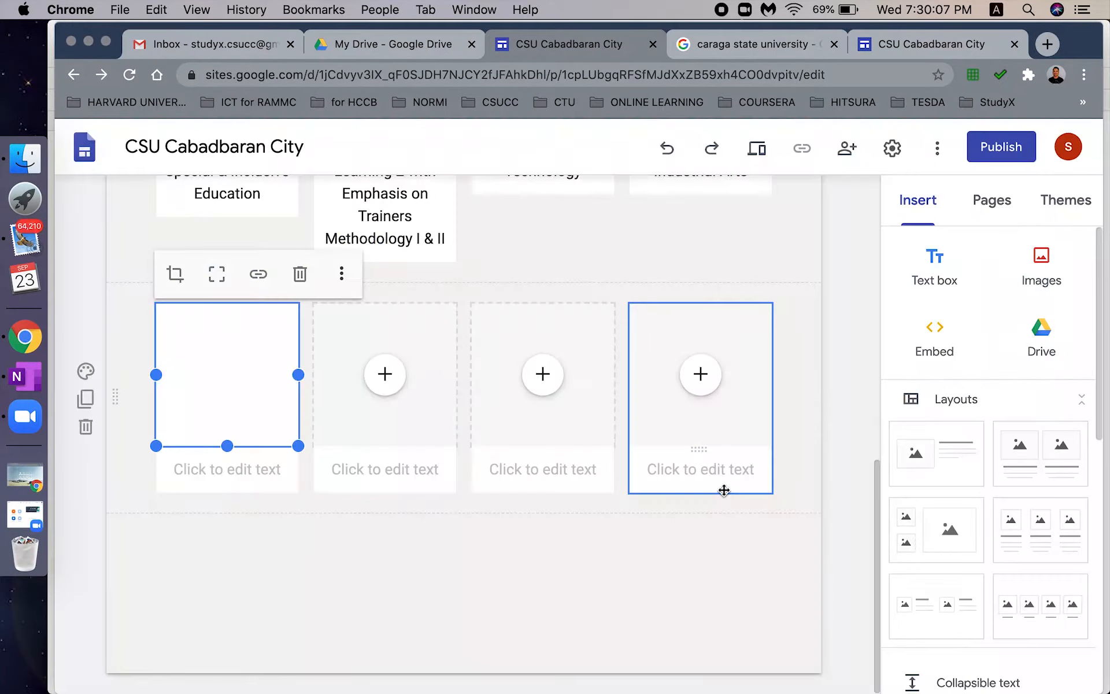
- Caption the first card 'TVE 2' with 'Teaching Common Competencies in Industrial Arts' below it
left_click(256, 479)
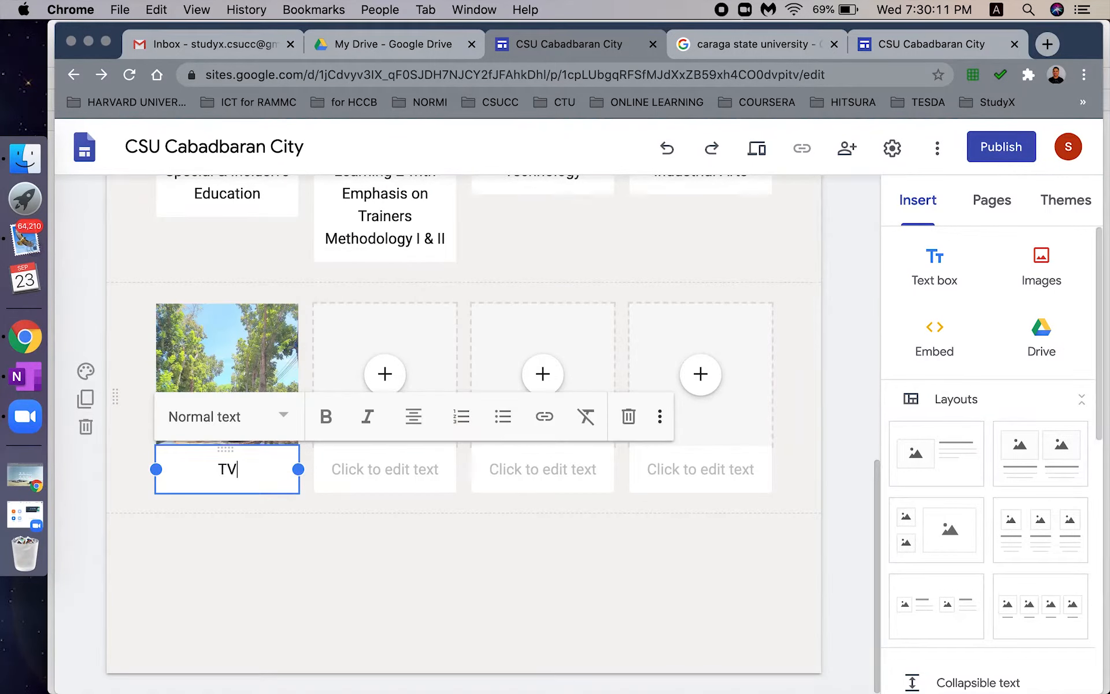
type("TVE 2")
key("Return")
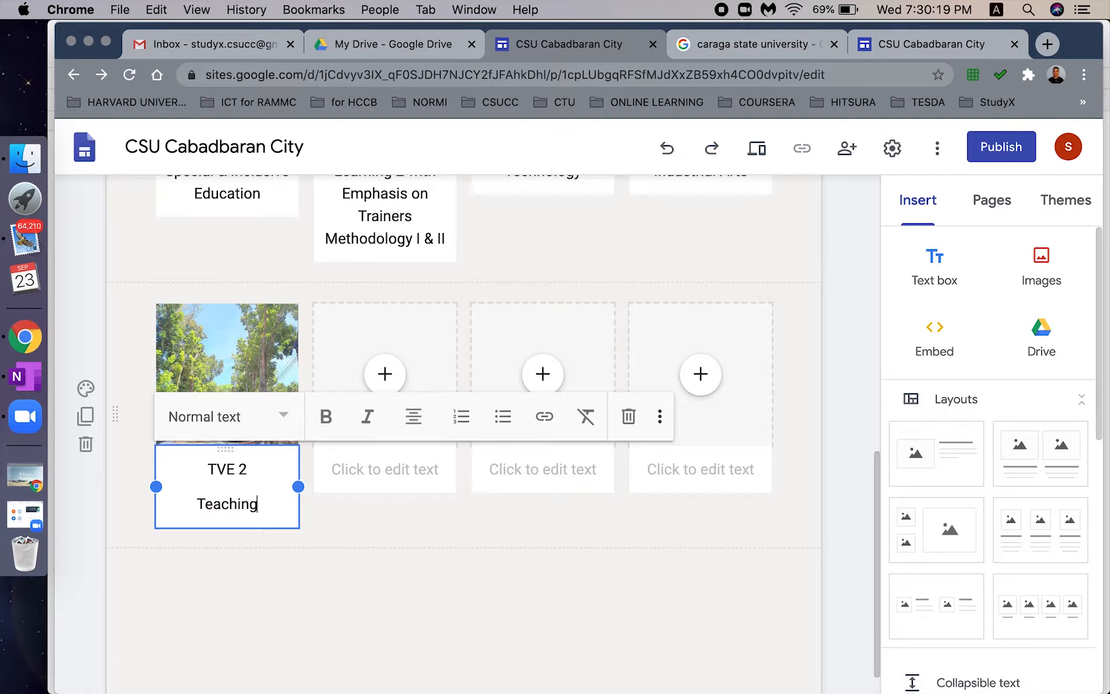
type("Teaching Common Competenci")
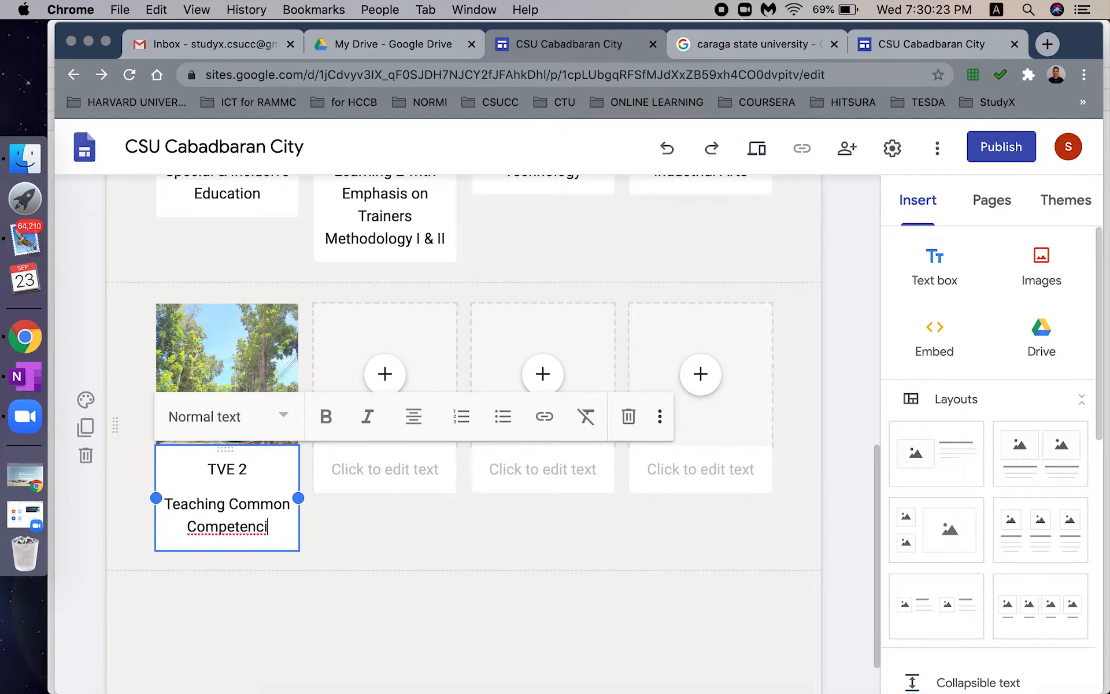
type("es in Industrial Arts")
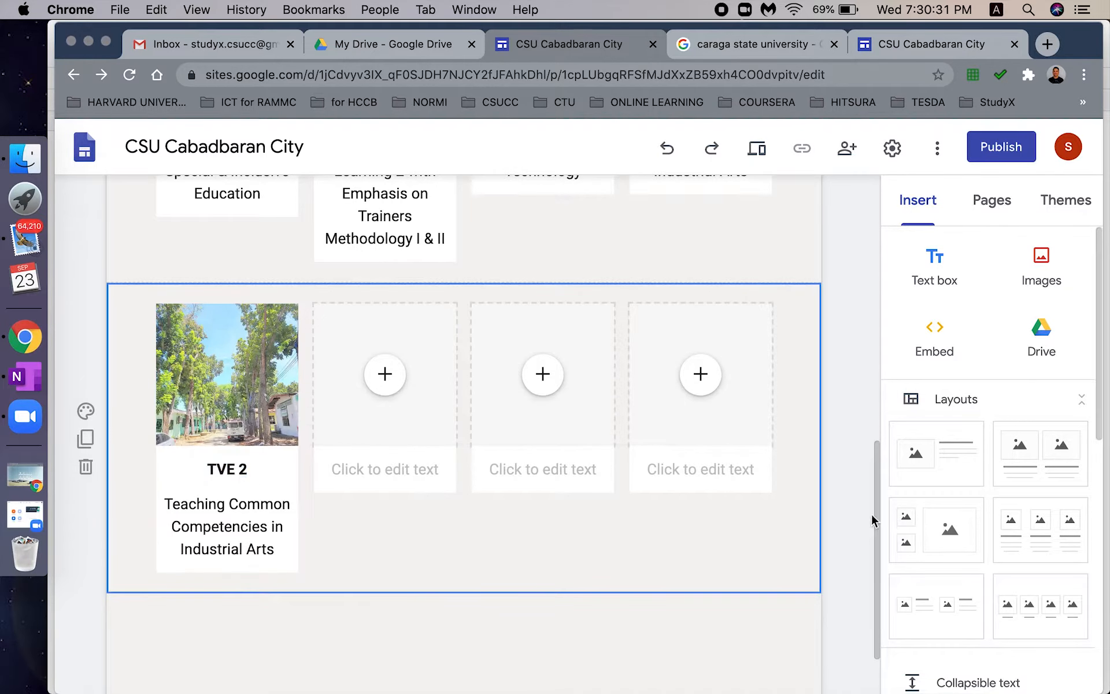
left_click_drag(872, 520, 880, 219)
- Go from StudyX back to Courses and show the page list with EDUC4, EDUC6A, IA132, TVE1, TVE2
left_click(591, 206)
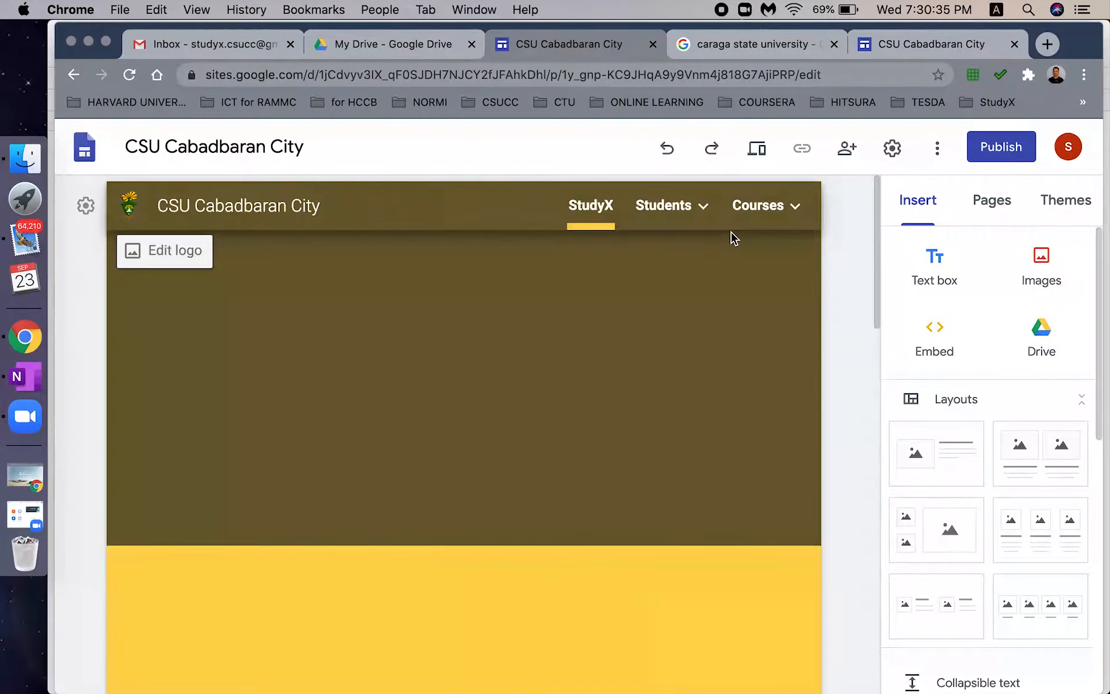
mouse_move(754, 212)
mouse_move(667, 232)
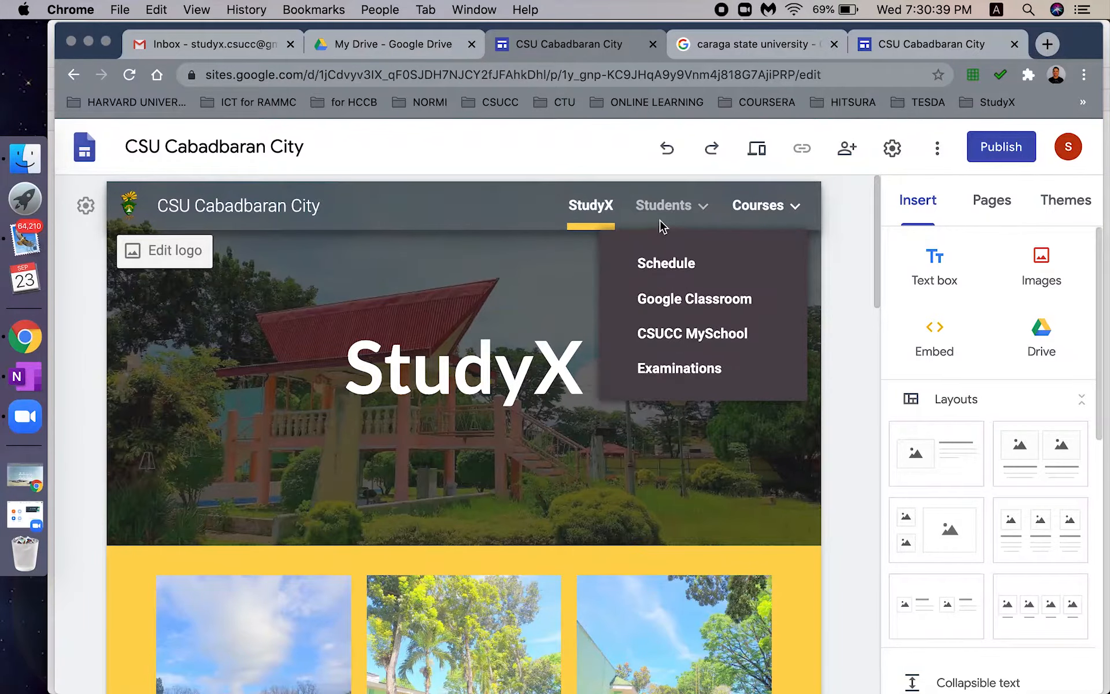
left_click(753, 206)
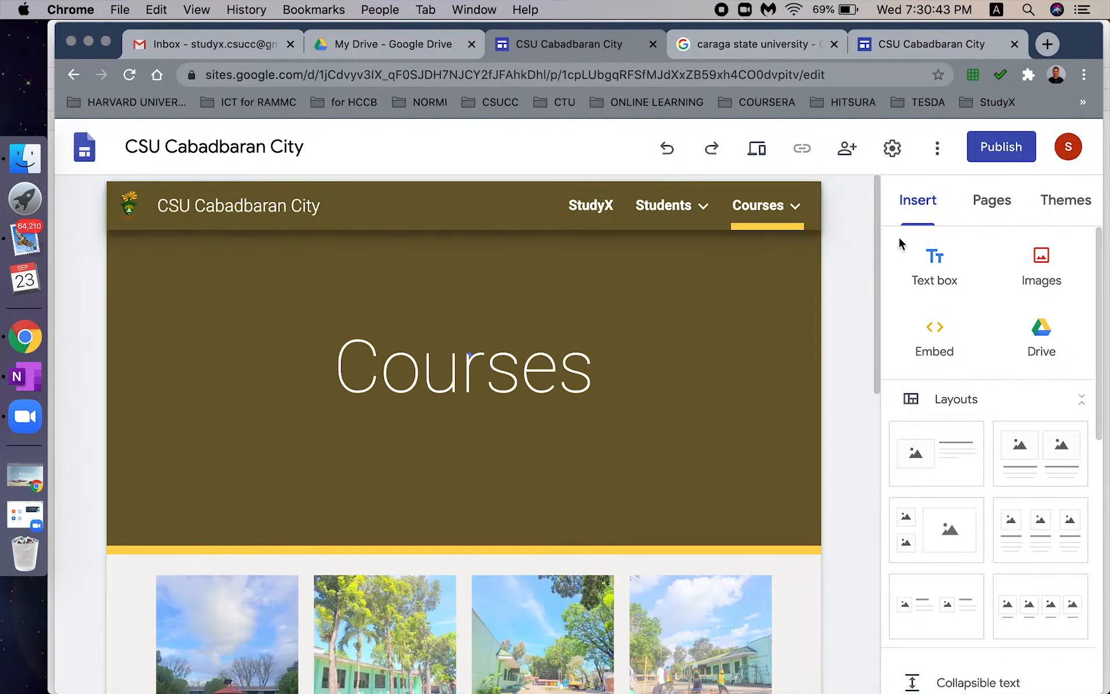
left_click_drag(880, 278, 885, 304)
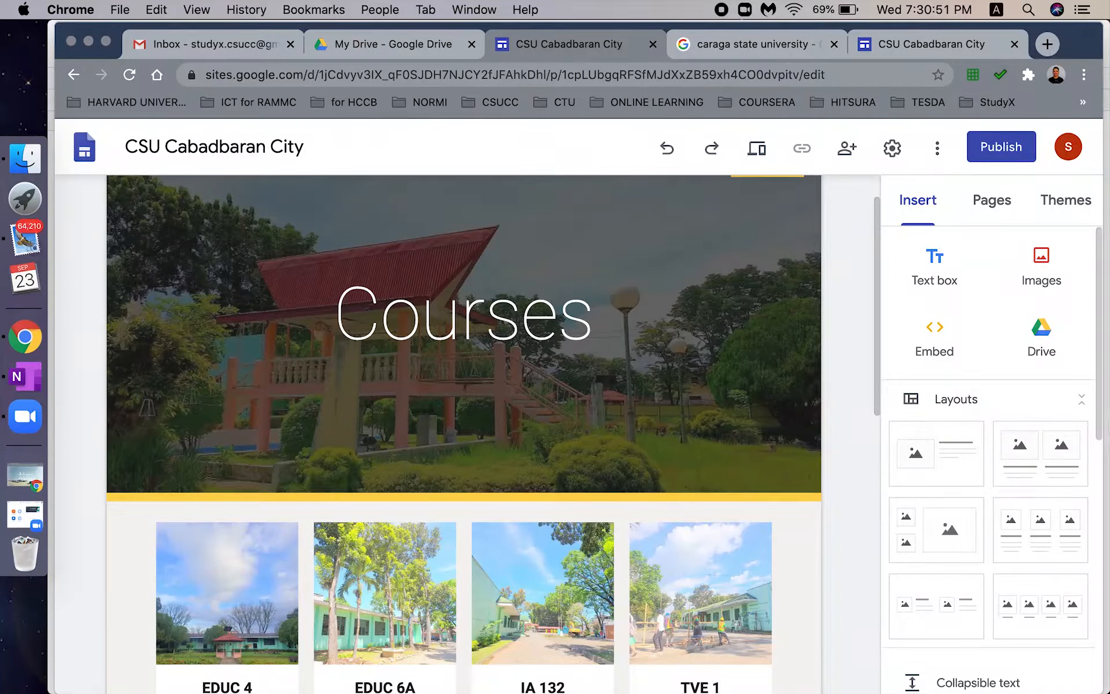
left_click(984, 217)
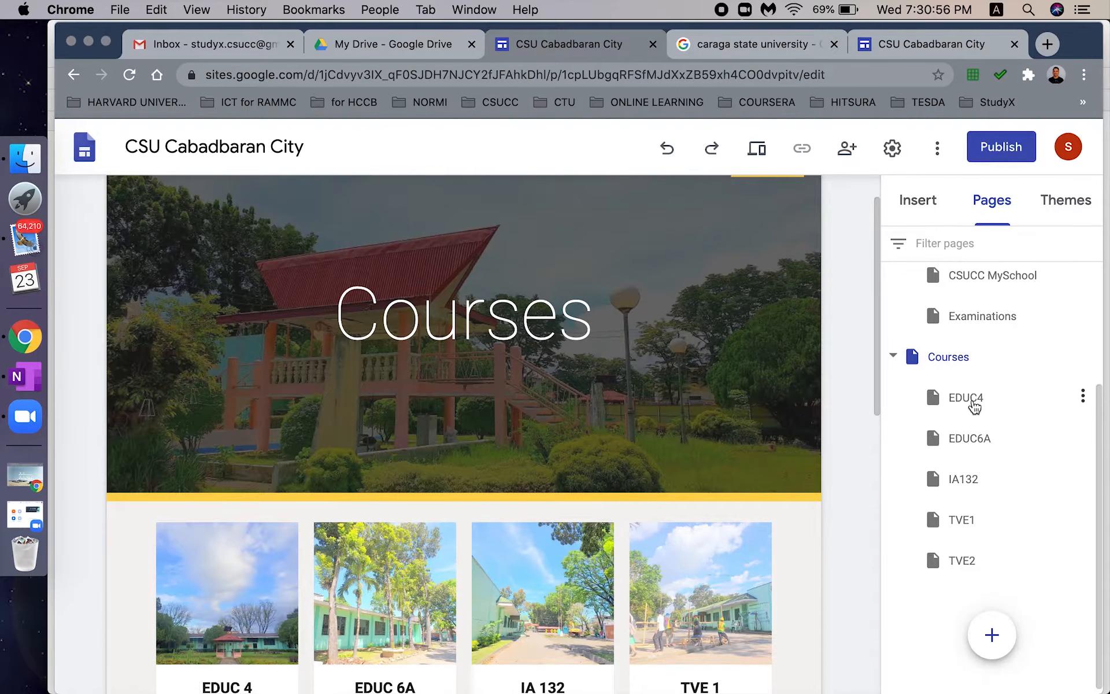
- Open the EDUC4 page under Courses in the Pages panel
left_click(971, 401)
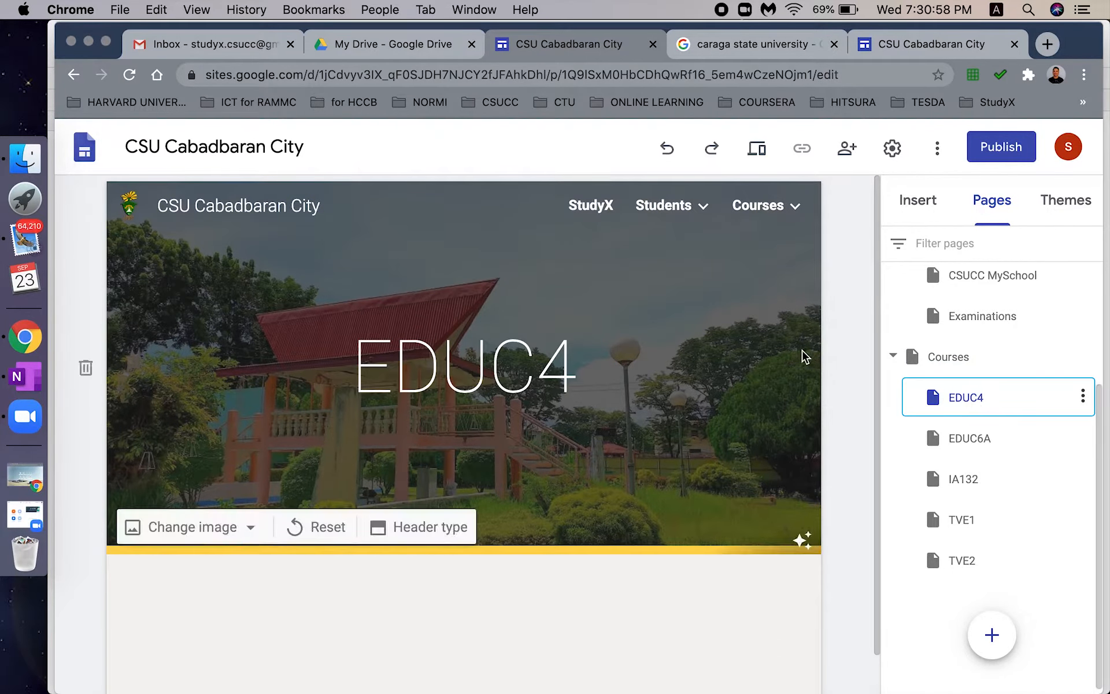
- Add a subpage named EDUC4_Lesson_1 under the EDUC4 page
left_click(1082, 397)
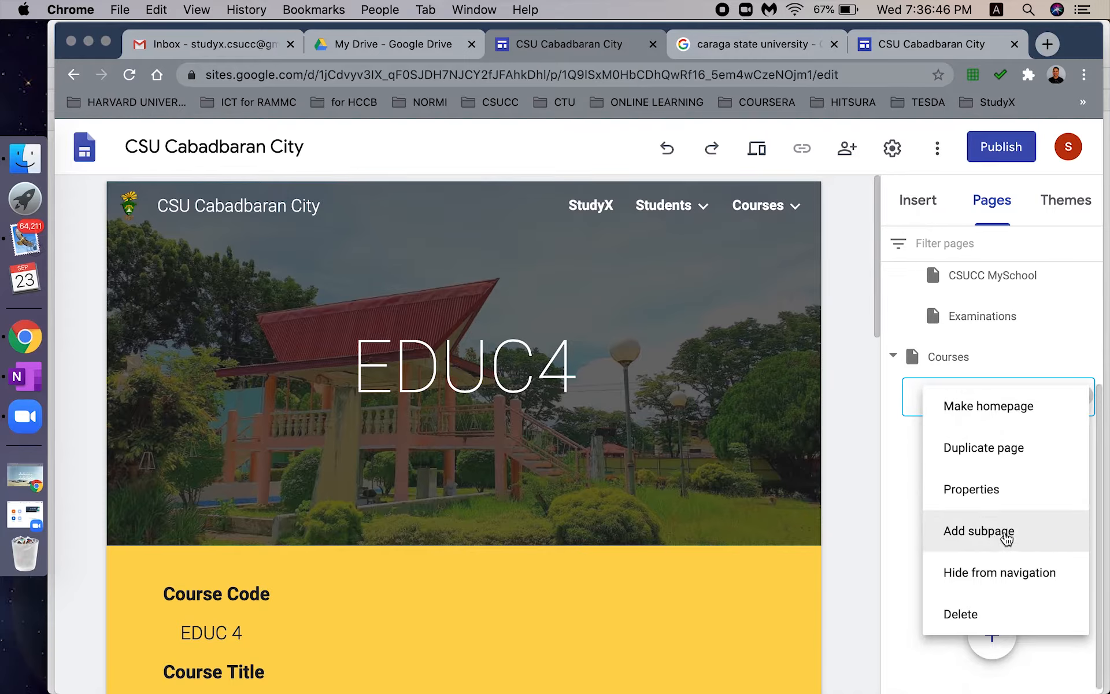
left_click(1006, 536)
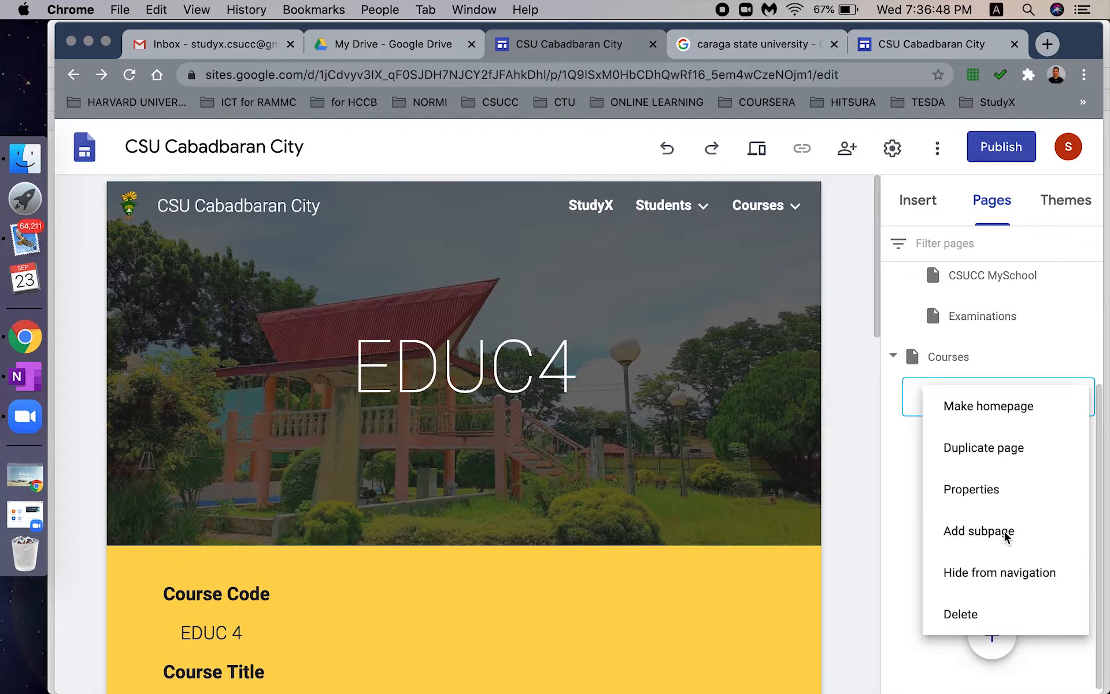
type("EDUC4_")
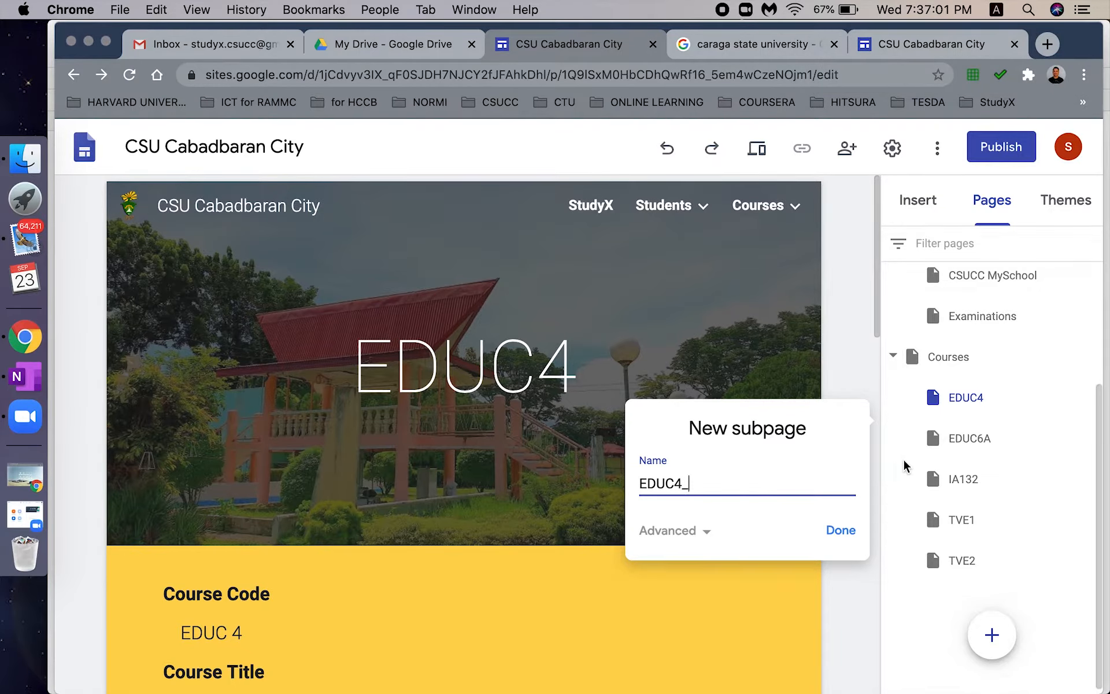
type("Lesson_1")
left_click(841, 531)
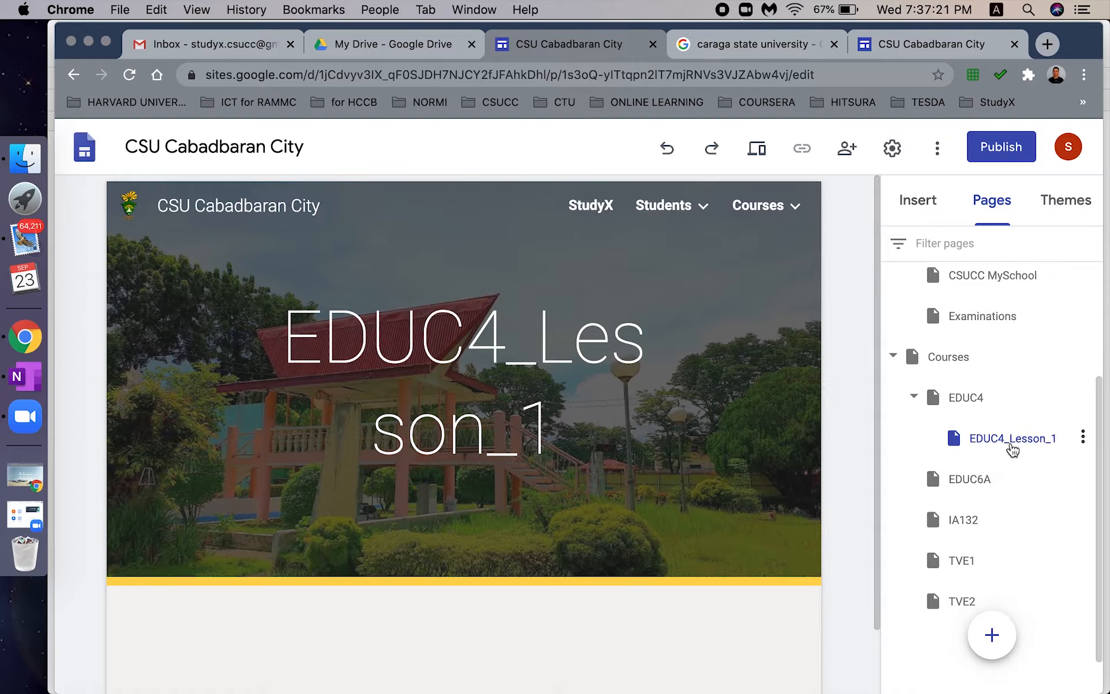
- Change the EDUC4_Lesson_1 header title style from Title to Subheading
left_click(1013, 447)
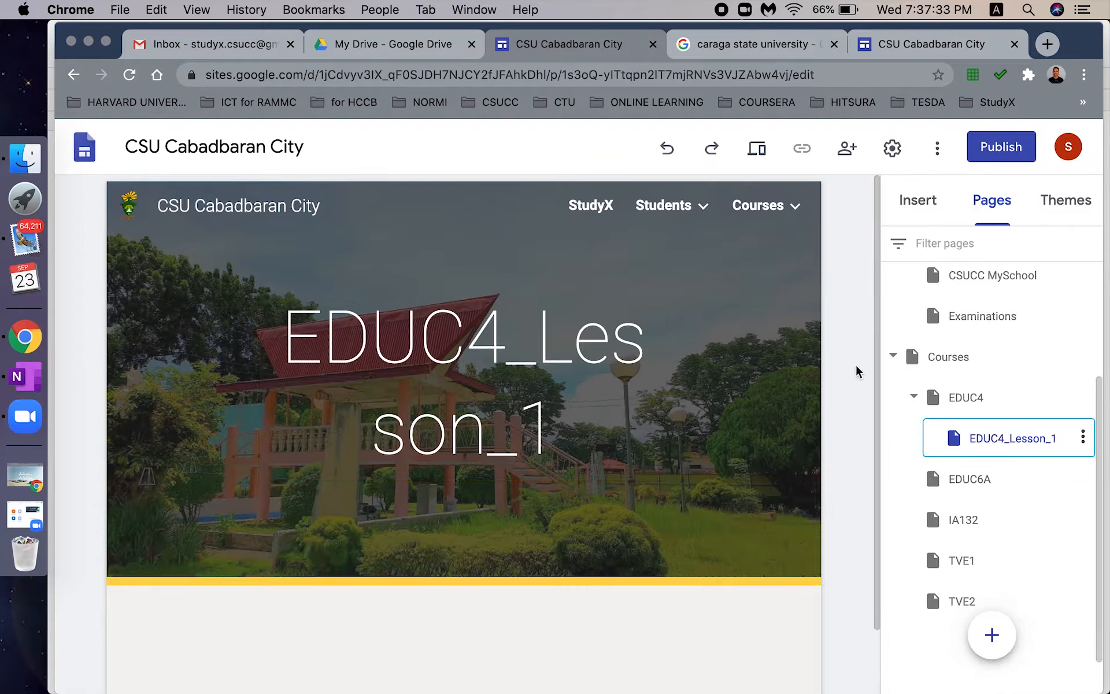
left_click_drag(882, 359, 885, 411)
left_click(565, 340)
double_click(562, 341)
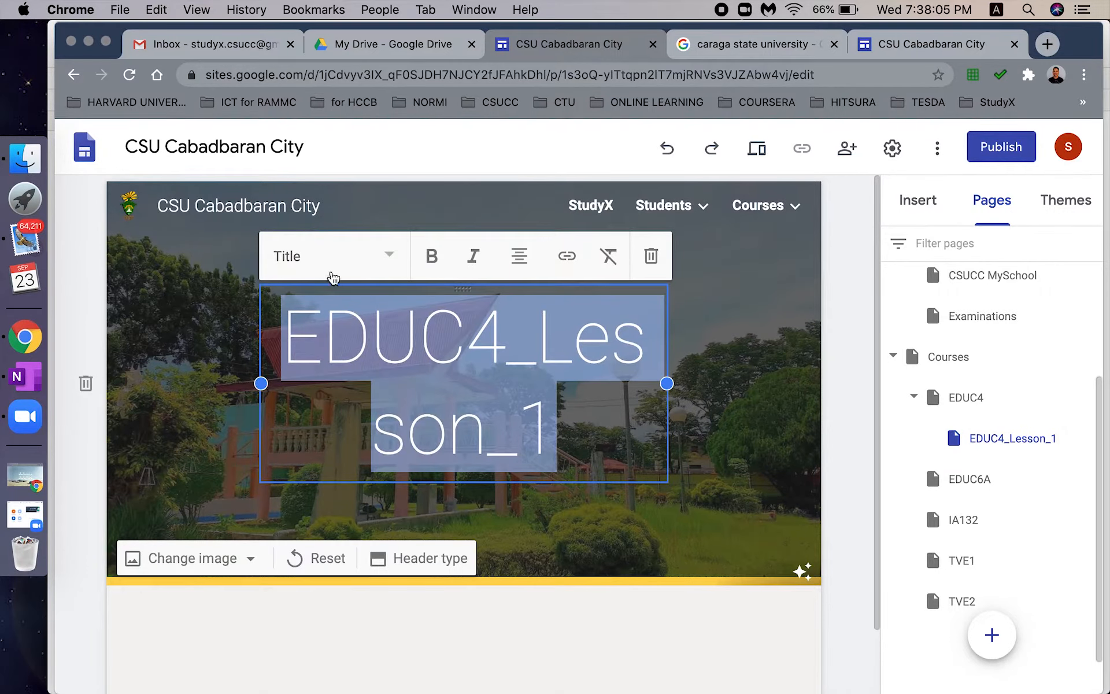
left_click(384, 257)
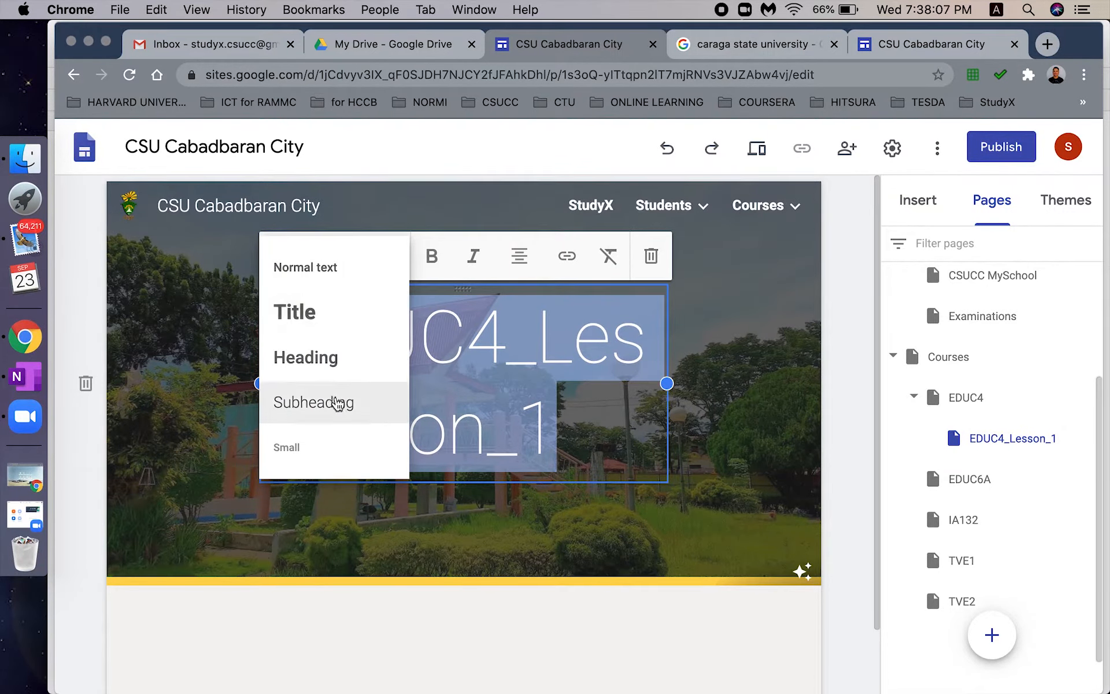
left_click(337, 401)
left_click(493, 433)
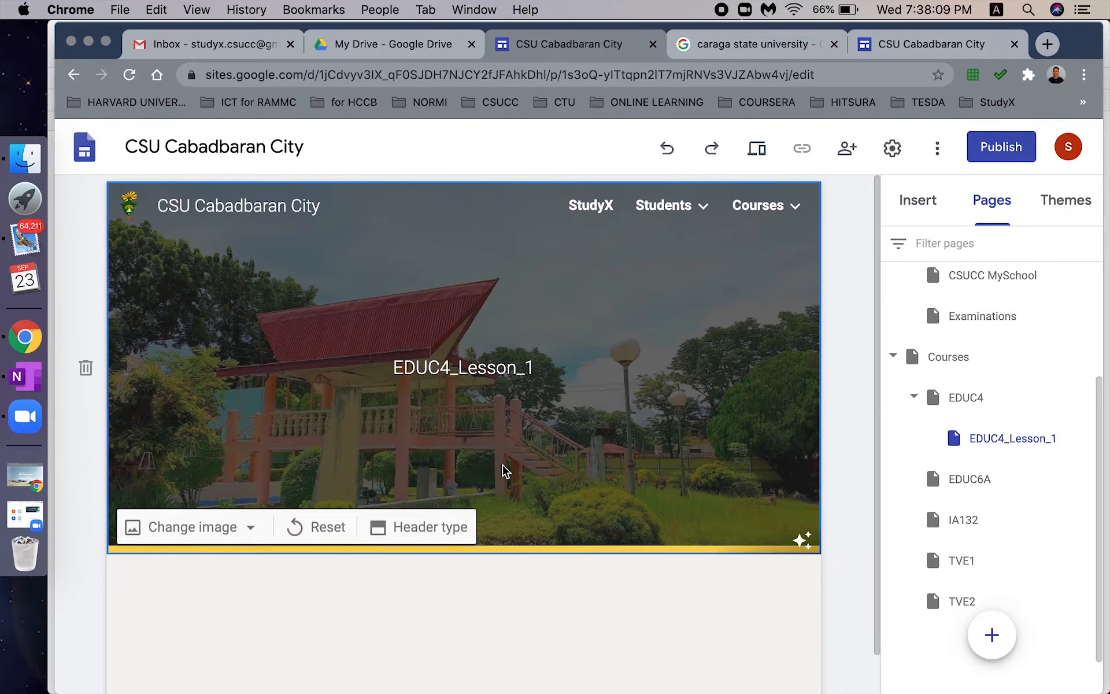
left_click(602, 593)
double_click(605, 603)
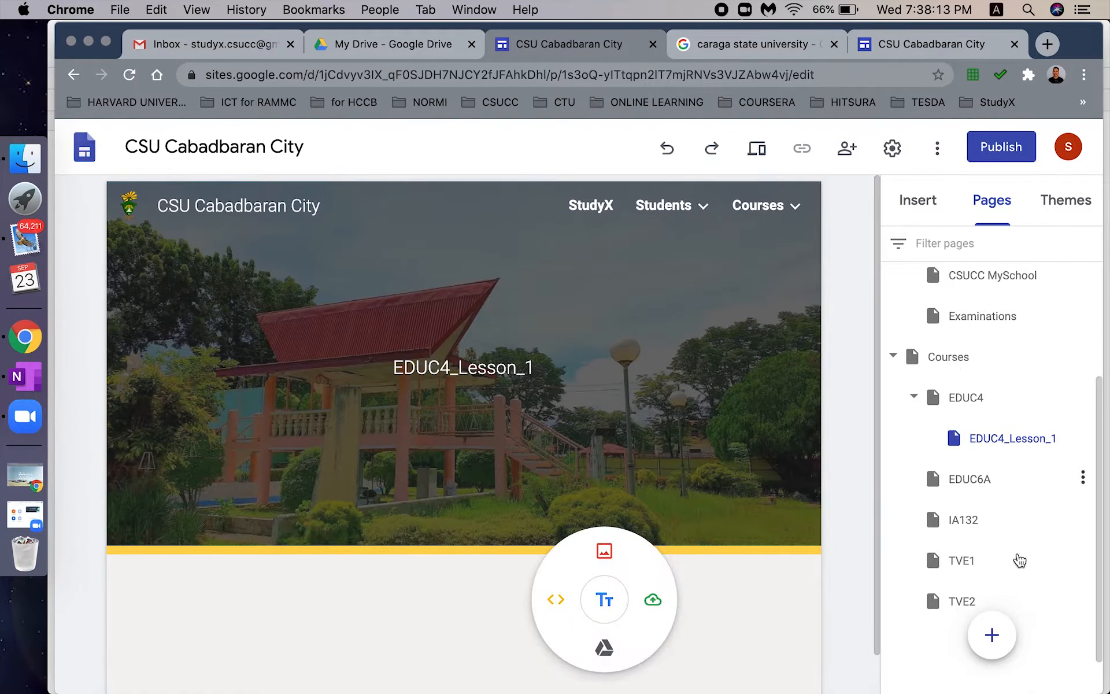
left_click(722, 607)
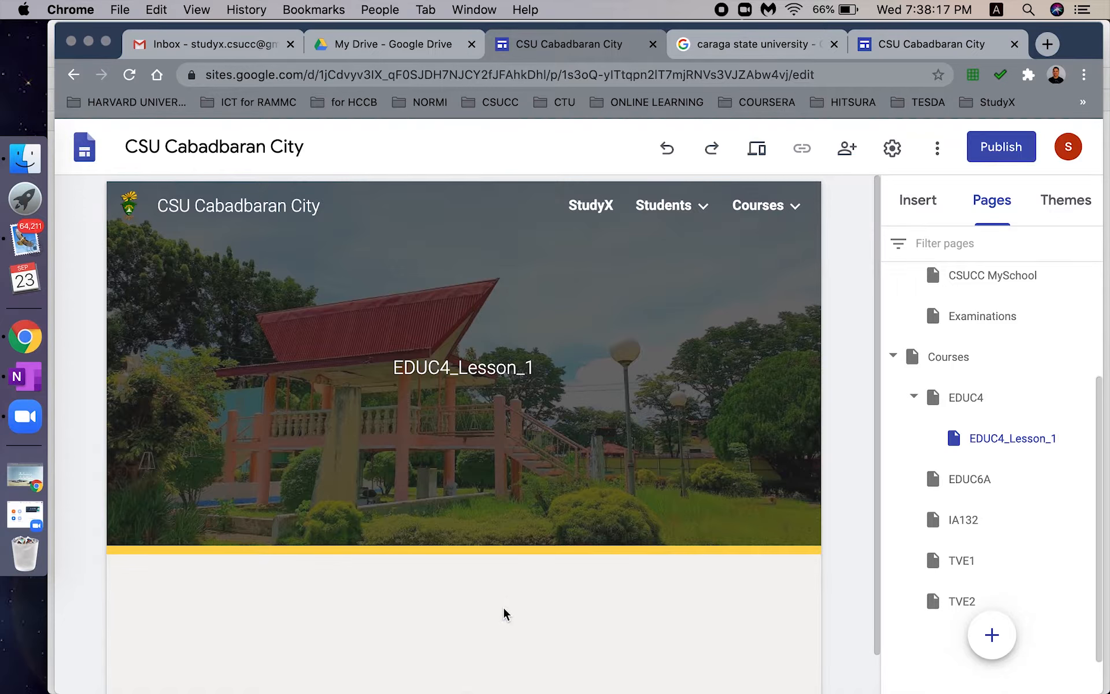
- Add a text box below the header reading 'Welcome to EDUC4_Lesson_1!' in bold
left_click(914, 219)
left_click(935, 270)
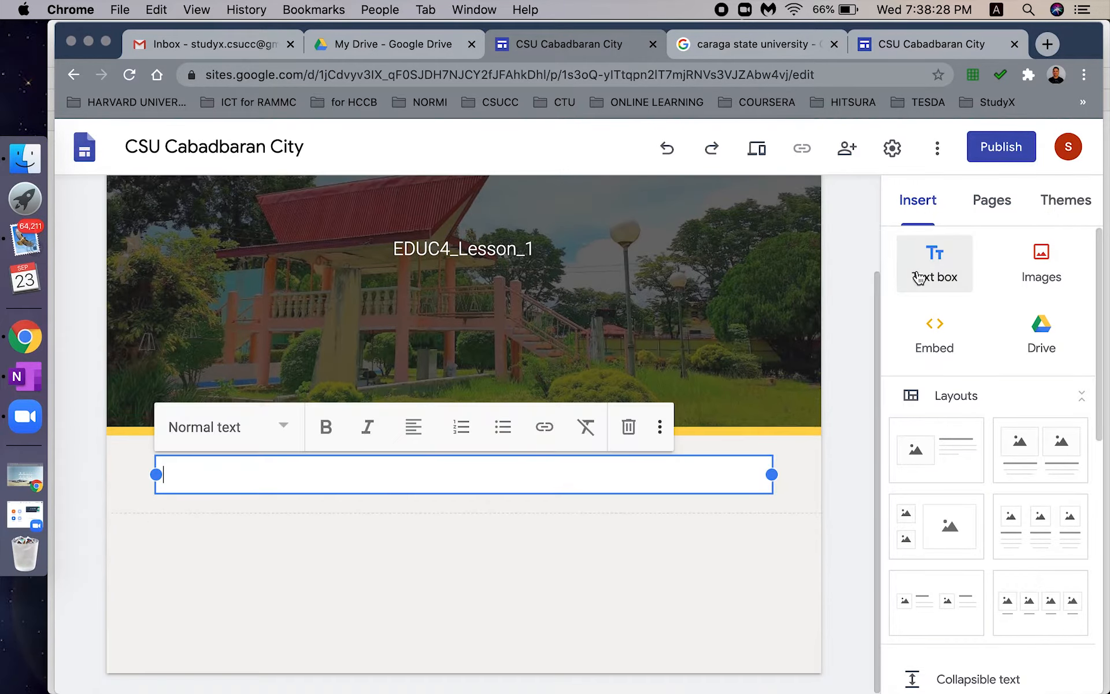
type("We")
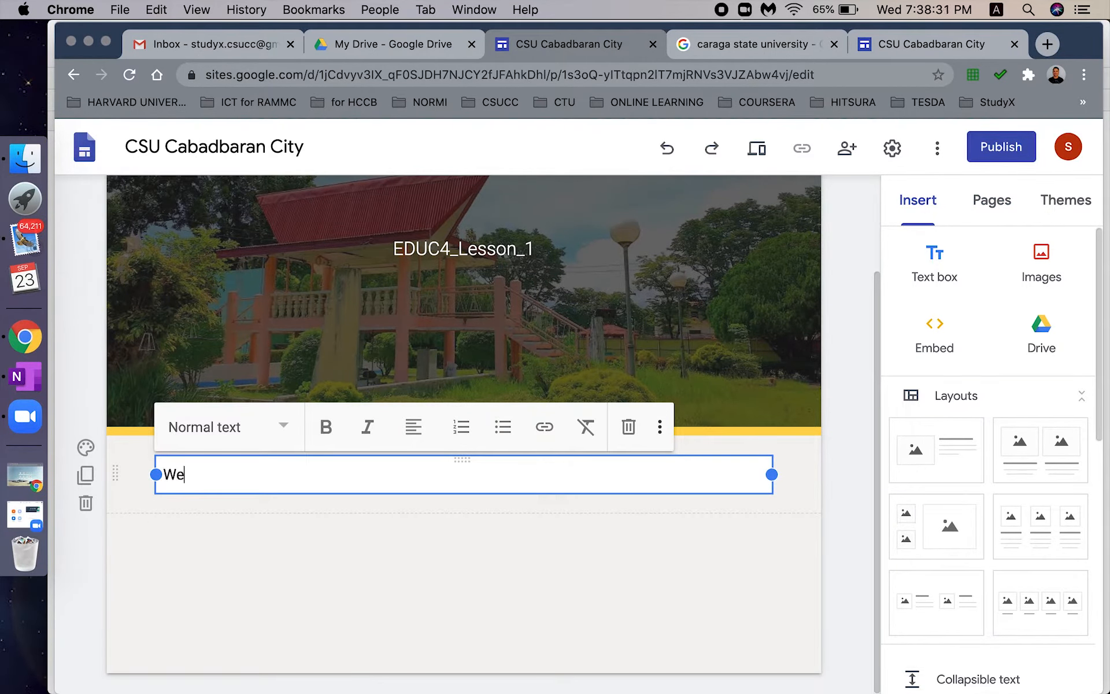
type("lcome to EDUC4_")
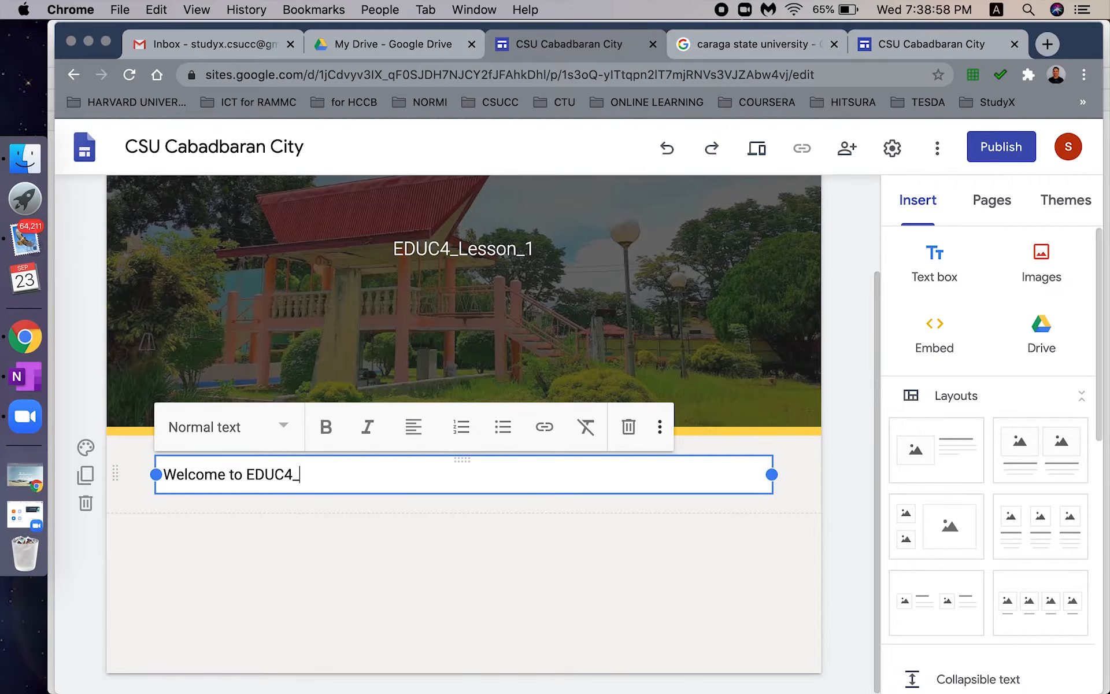
type("LEs")
key("BackSpace")
key("BackSpace")
type("esson")
triple_click(529, 478)
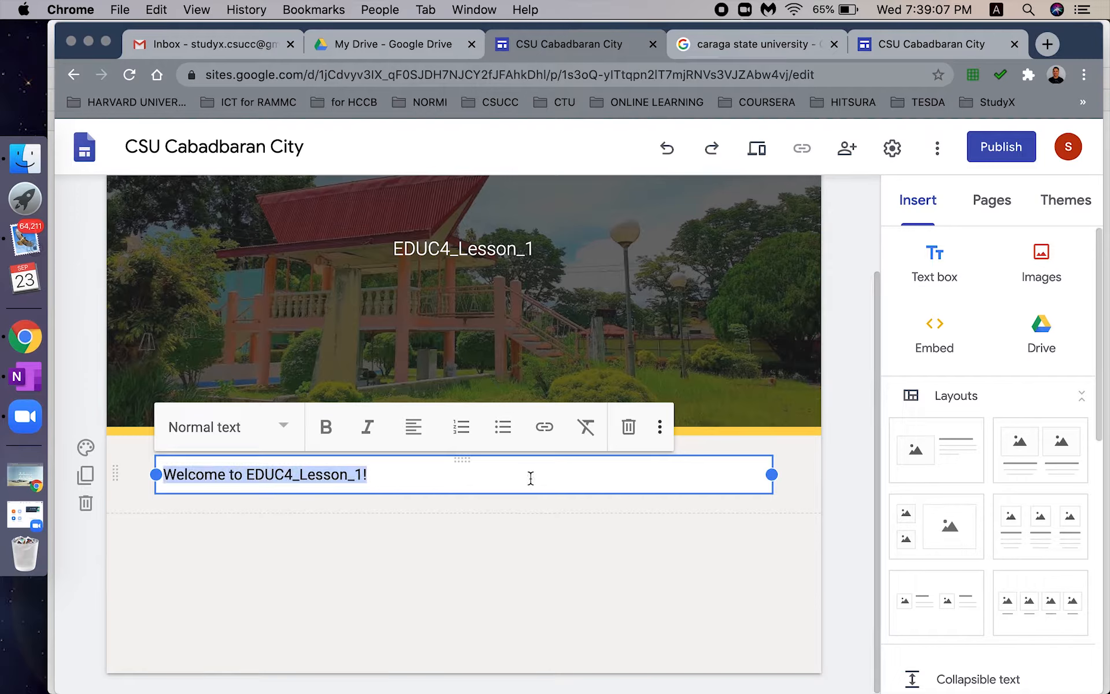
left_click(334, 437)
left_click(380, 482)
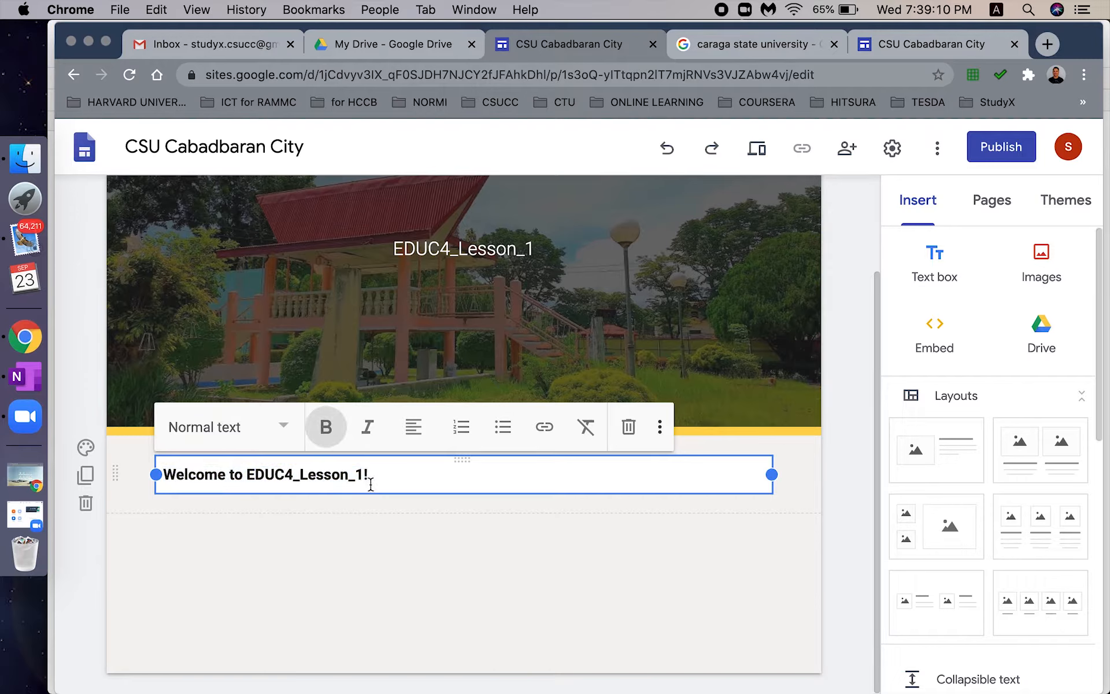
- Add a second empty text box beneath the welcome line
left_click(86, 447)
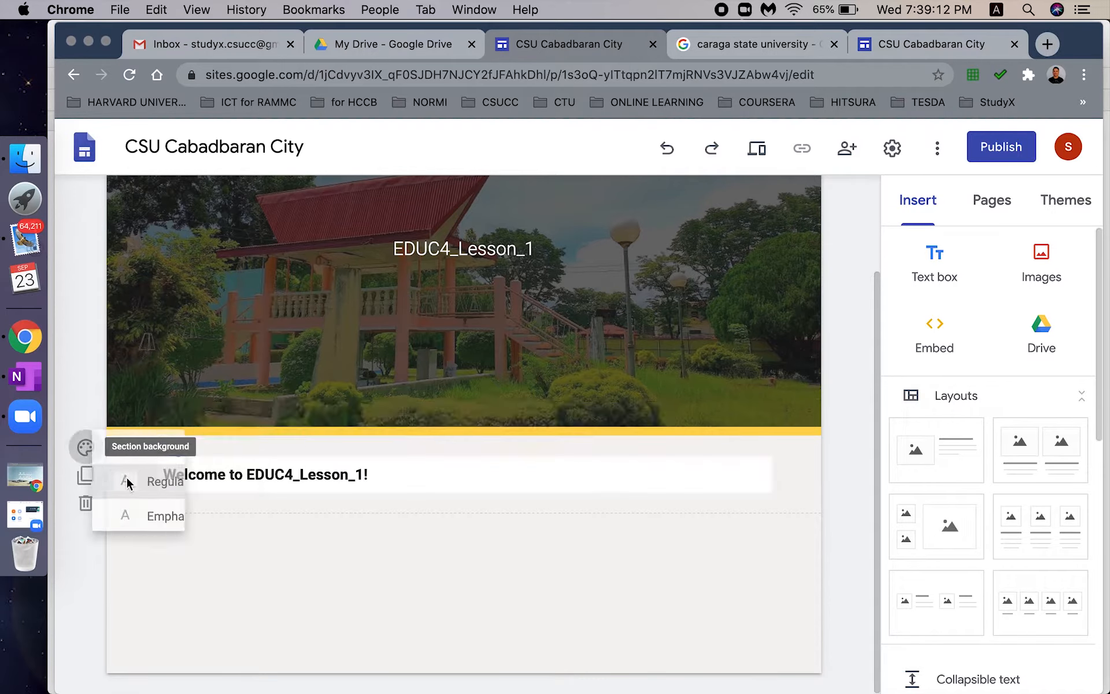
left_click(180, 529)
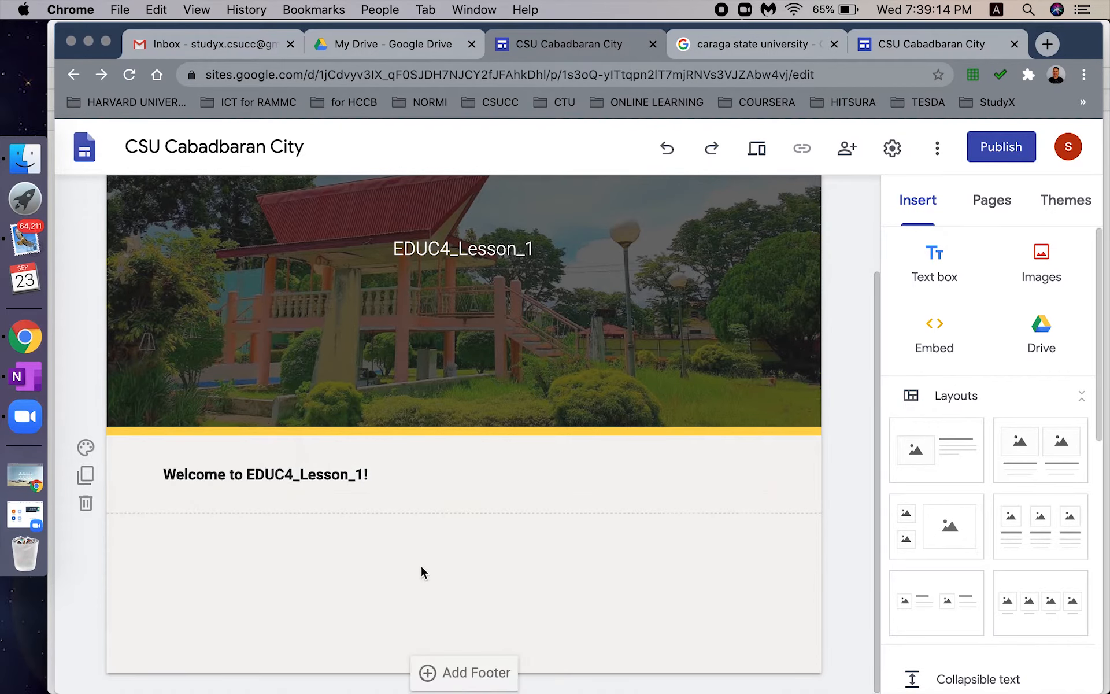
left_click(935, 269)
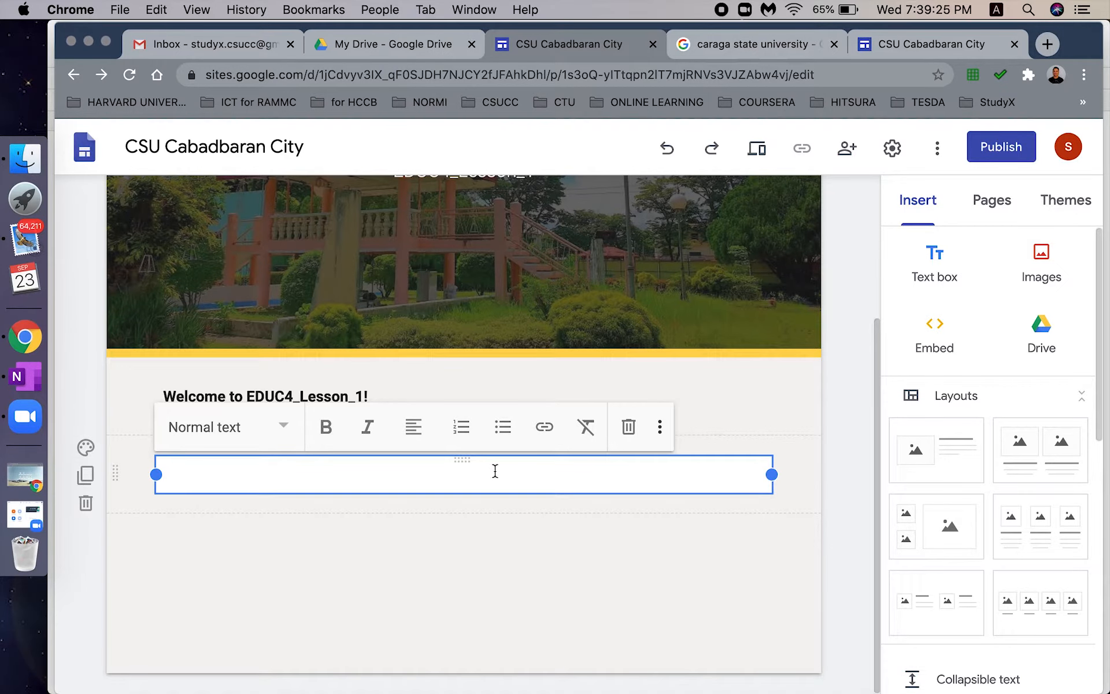
- Paste the lesson content into the text box and review its Course, Lesson, Topic and Objectives labels
key("super+v")
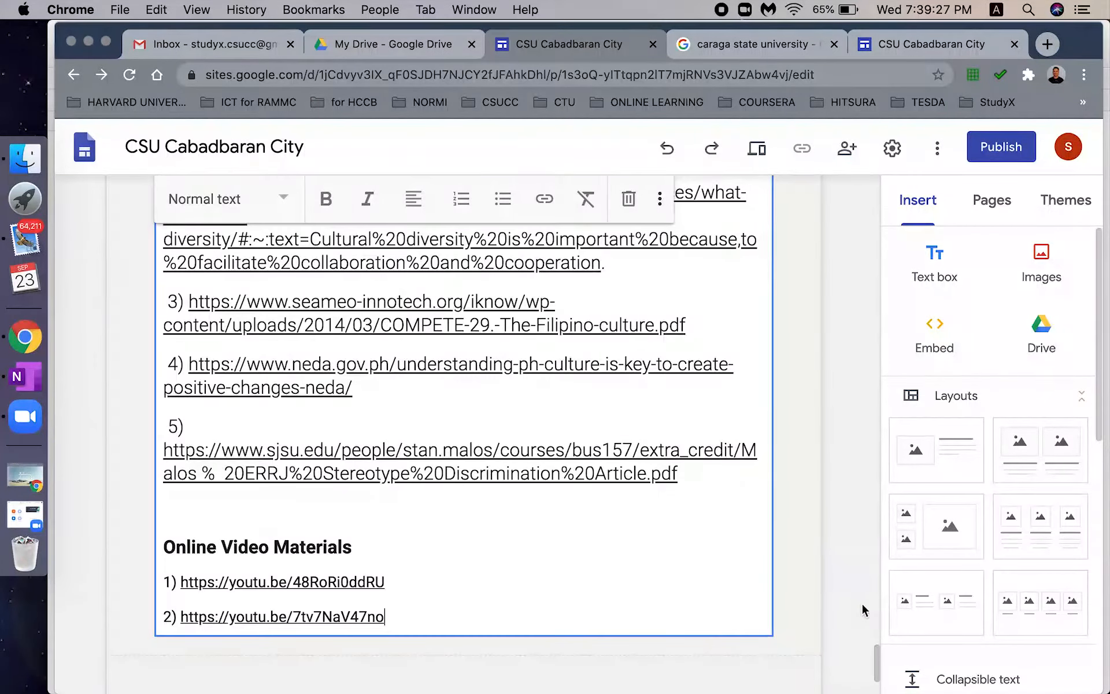
left_click_drag(875, 656, 875, 211)
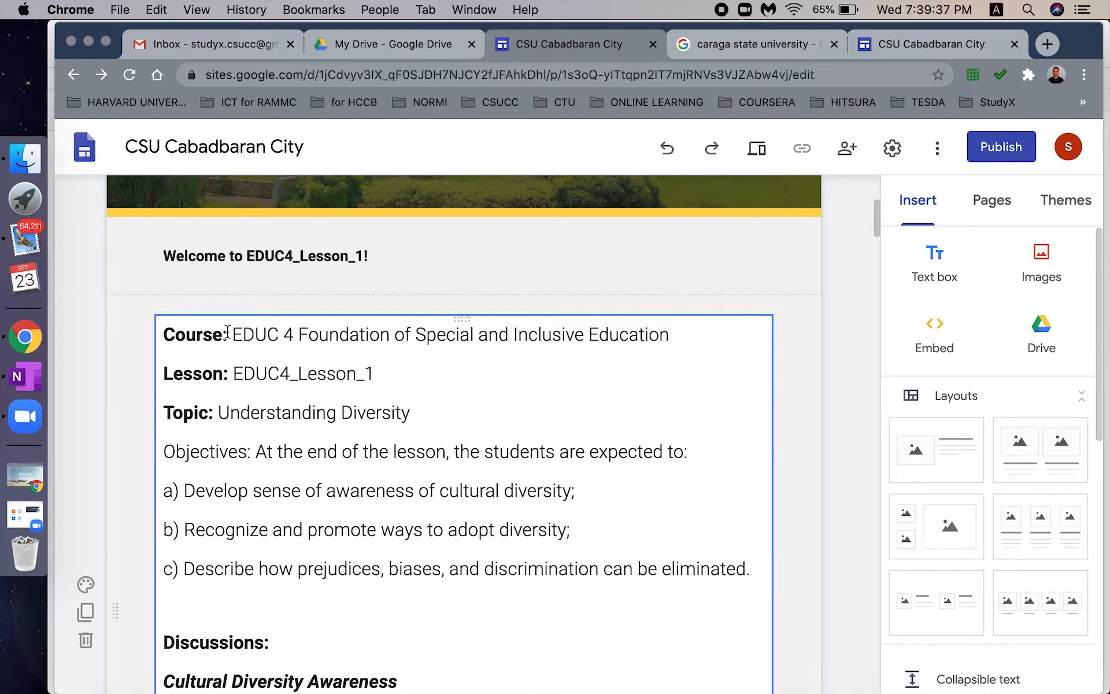
left_click_drag(227, 332, 162, 335)
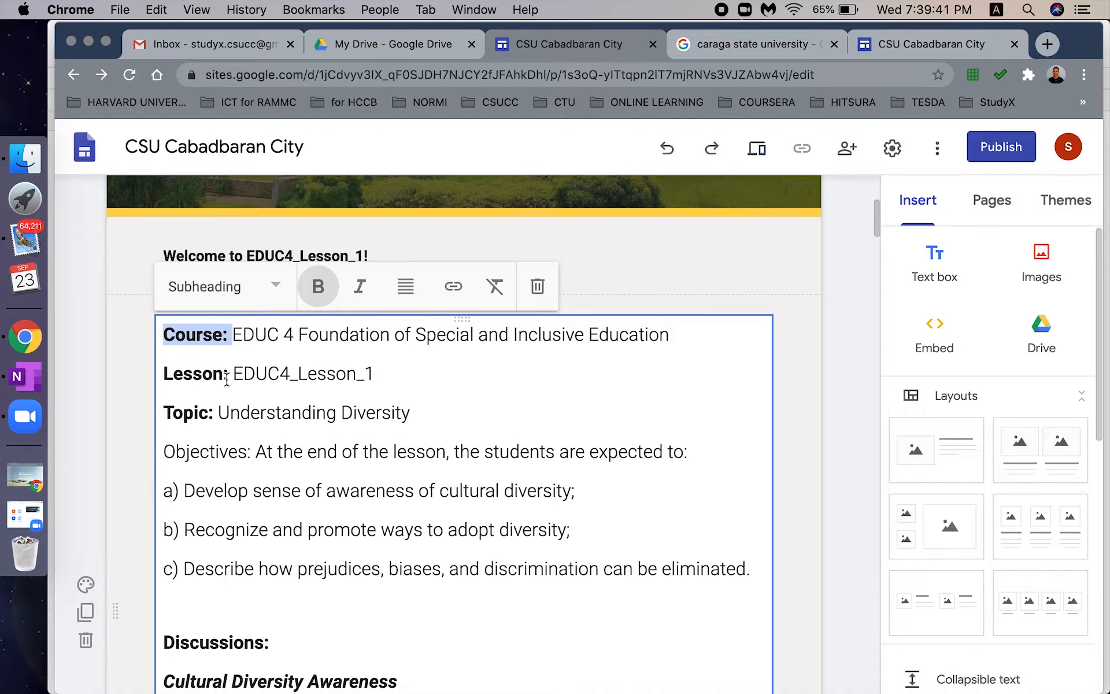
left_click_drag(230, 374, 162, 377)
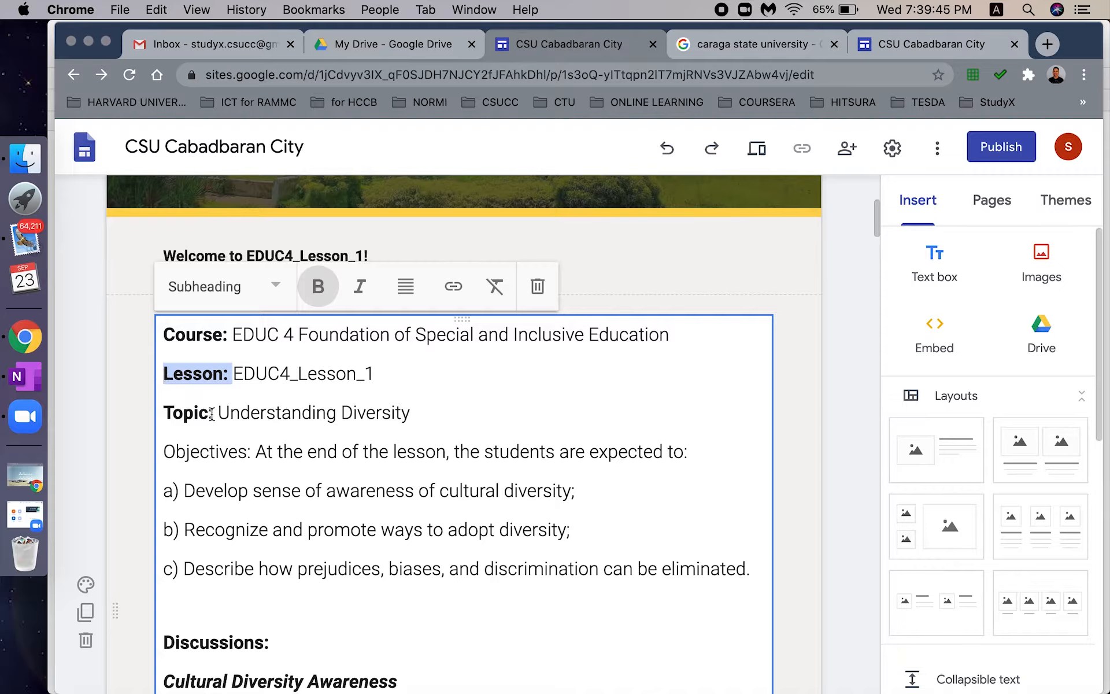
left_click_drag(213, 412, 160, 412)
left_click_drag(252, 452, 165, 449)
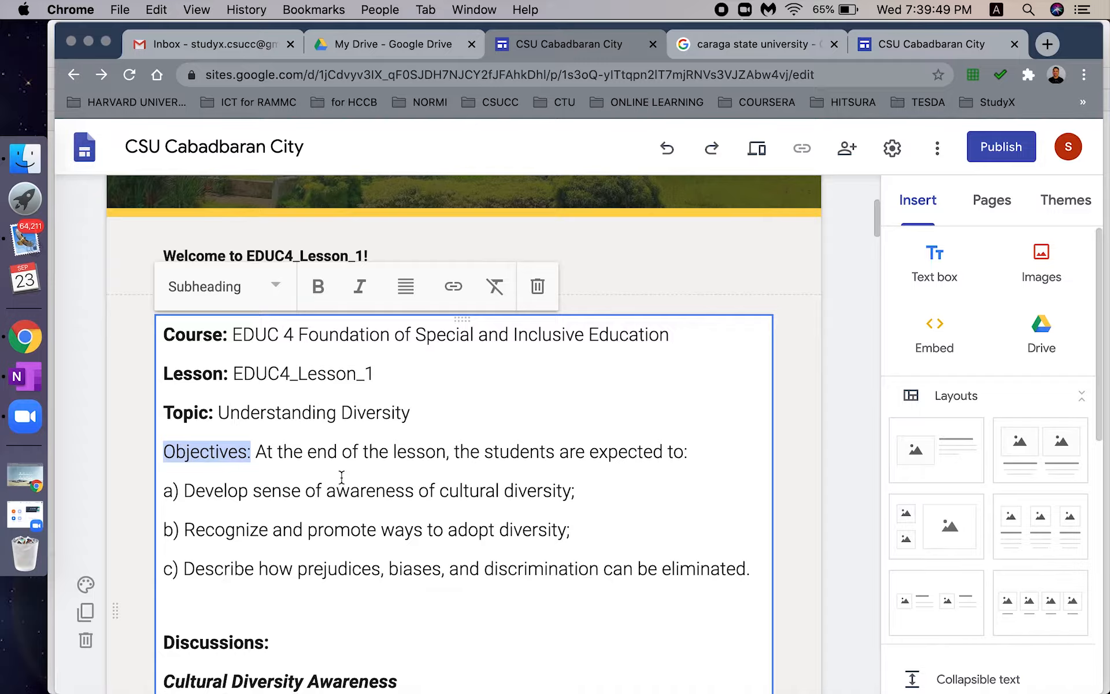
key("super+v")
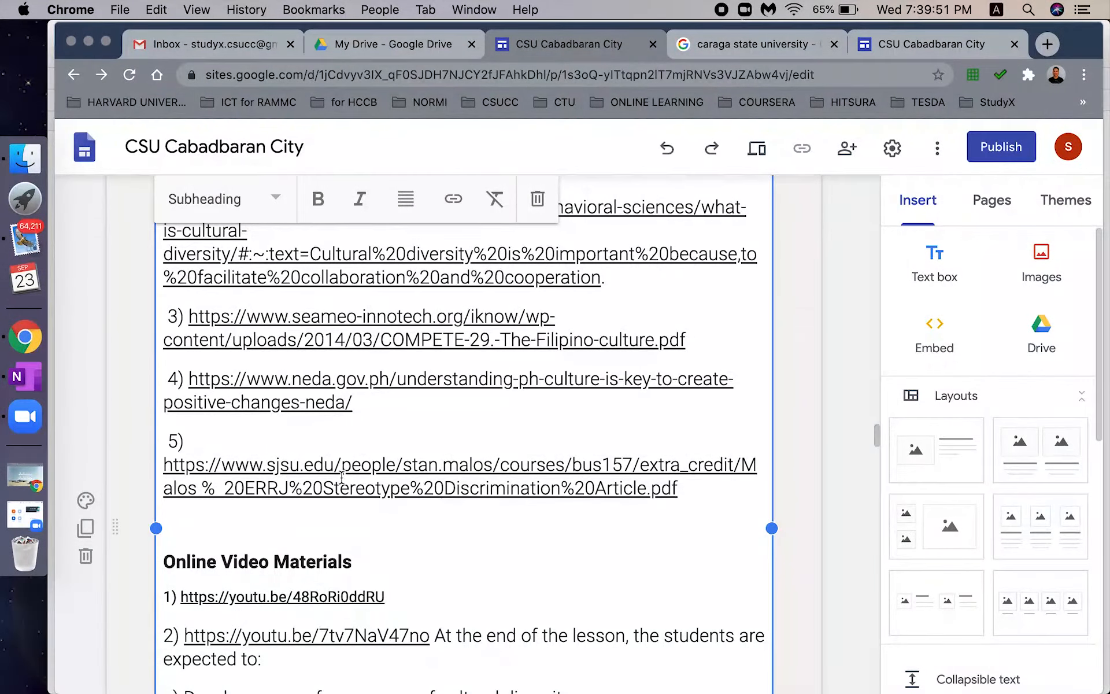
key("super+z")
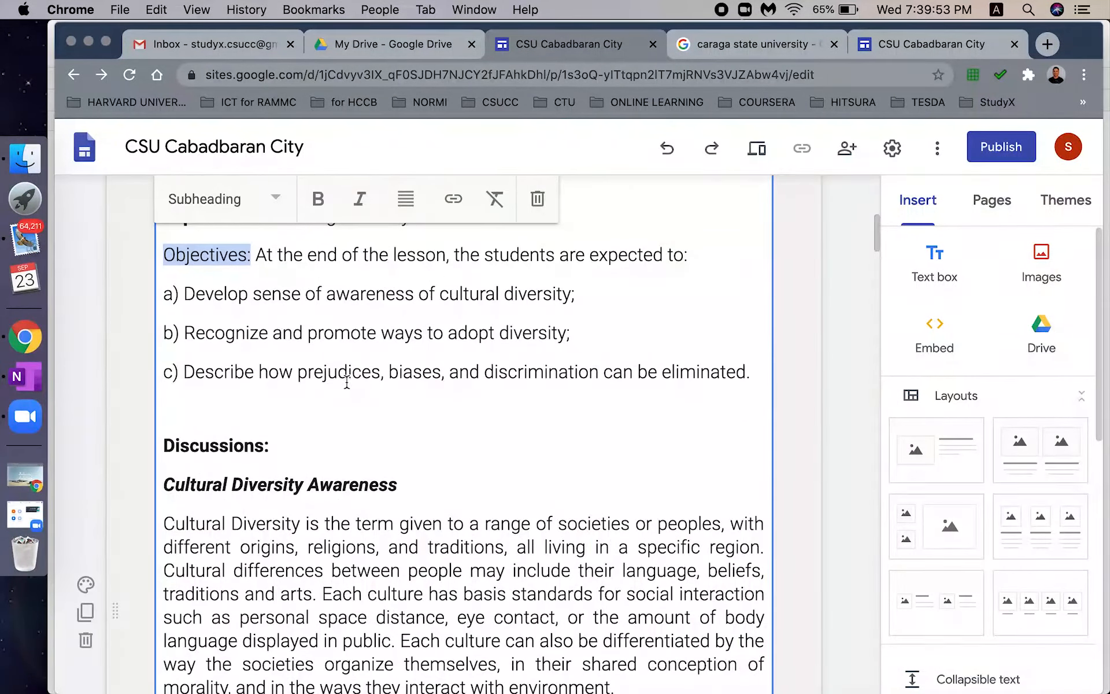
scroll(347, 376, "down", 5)
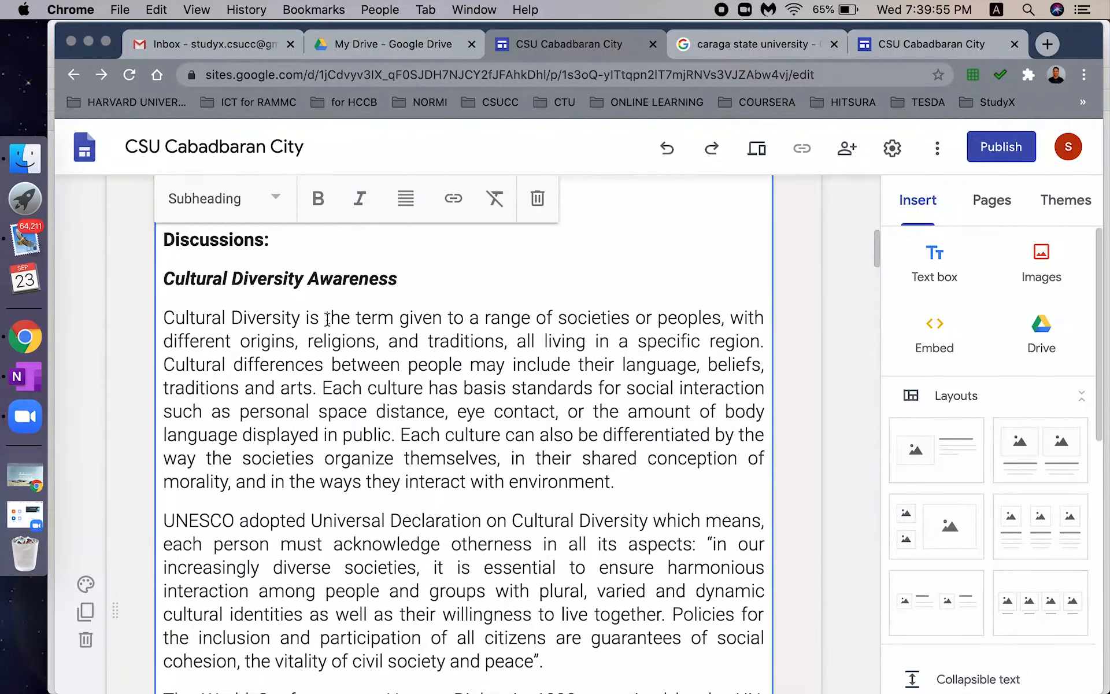
scroll(325, 322, "up", 3)
scroll(325, 322, "down", 11)
scroll(322, 327, "up", 20)
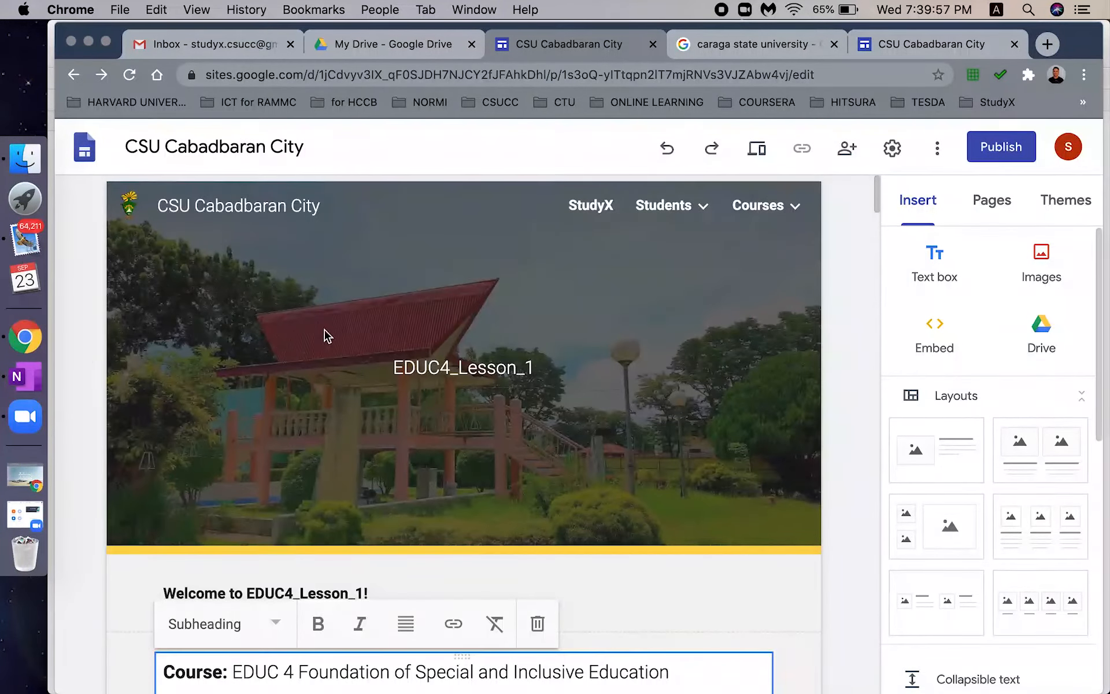
- Make the Objectives: label bold
scroll(324, 335, "down", 3)
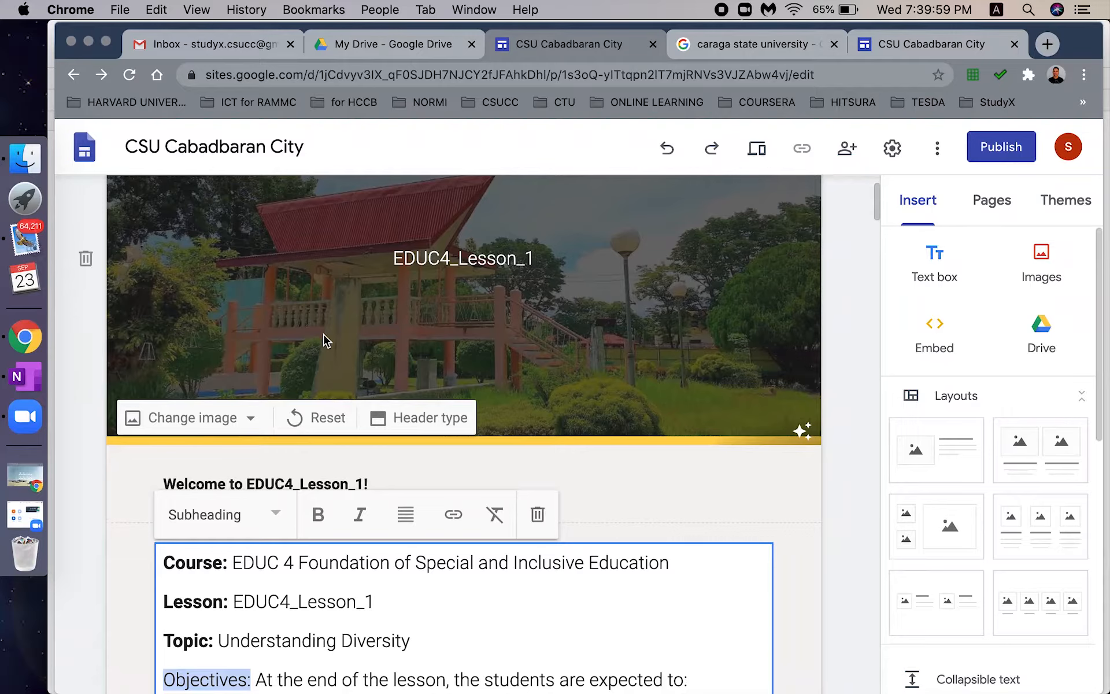
scroll(321, 347, "down", 6)
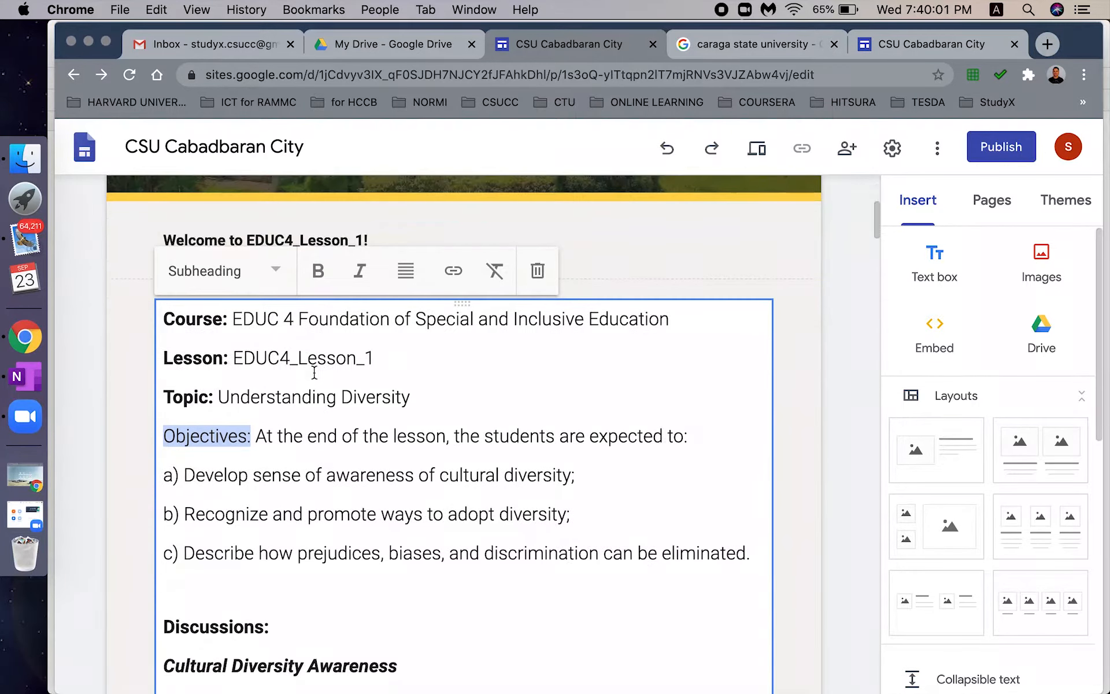
left_click(318, 270)
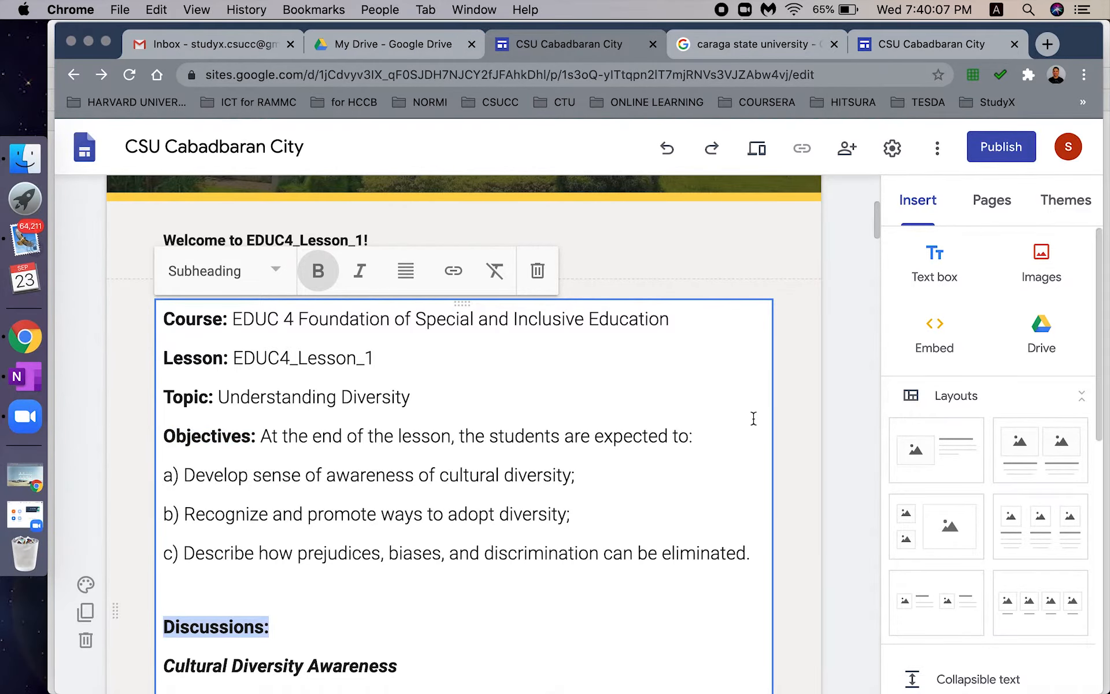
- Check that the Further Readings:, Task To Do: and Online Video Materials headings are bold
left_click_drag(875, 220, 883, 593)
triple_click(169, 404)
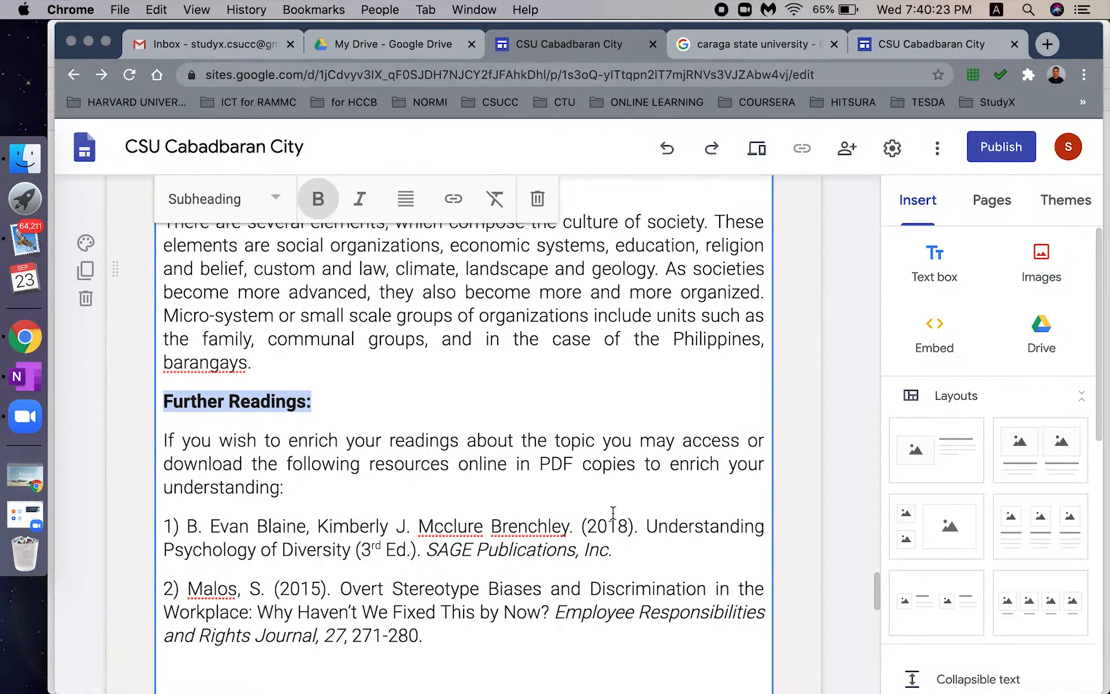
mouse_move(878, 588)
left_mouse_down()
mouse_move(880, 608)
mouse_move(867, 598)
left_mouse_up()
left_click_drag(294, 415, 149, 414)
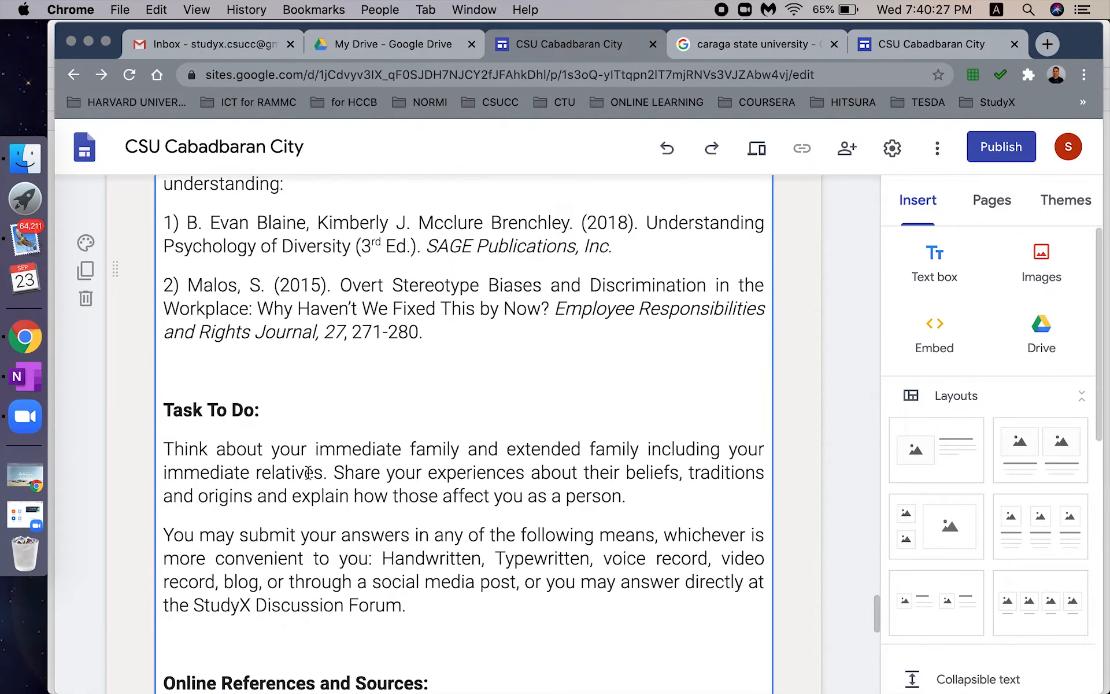
left_click_drag(254, 410, 176, 412)
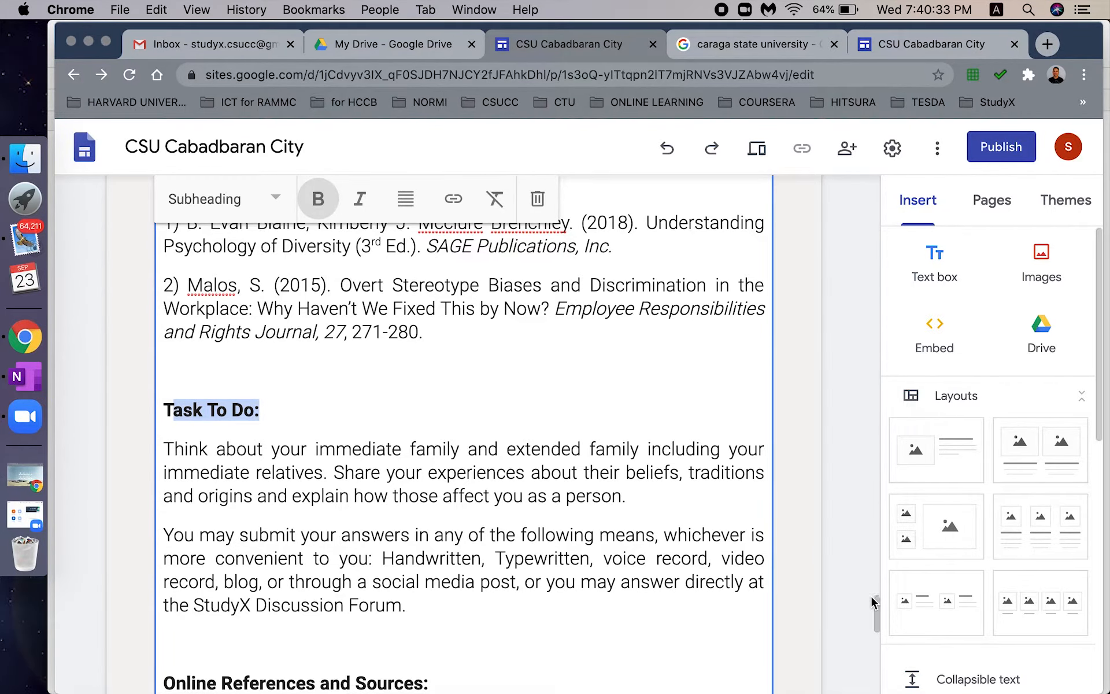
left_click_drag(875, 609, 877, 623)
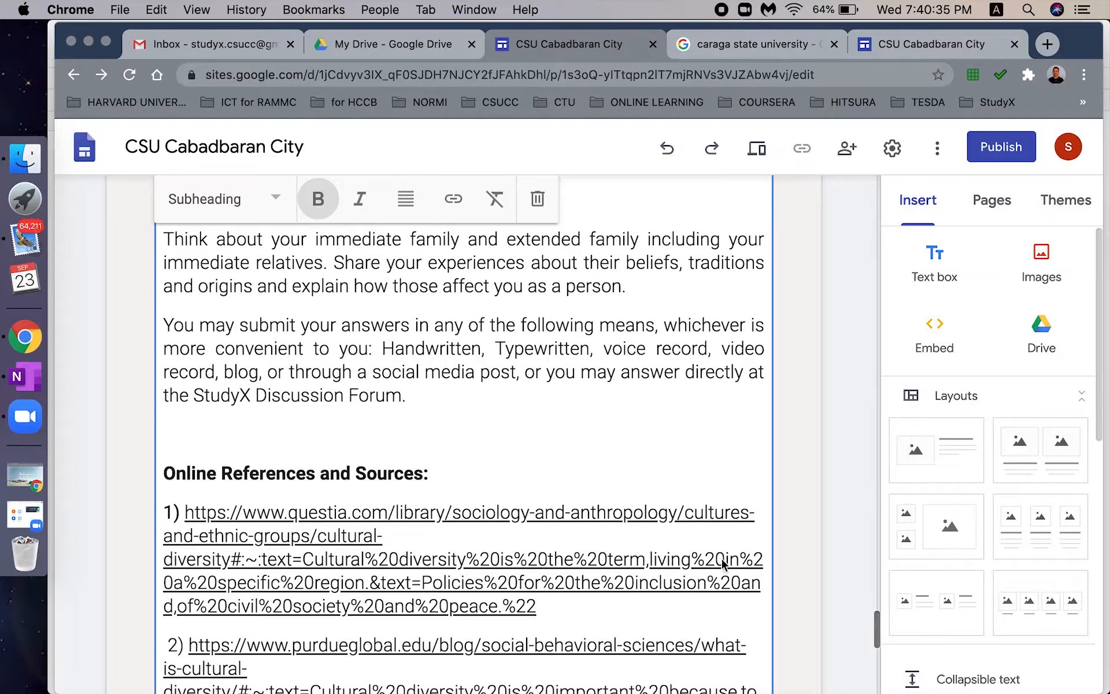
left_click_drag(489, 473, 166, 471)
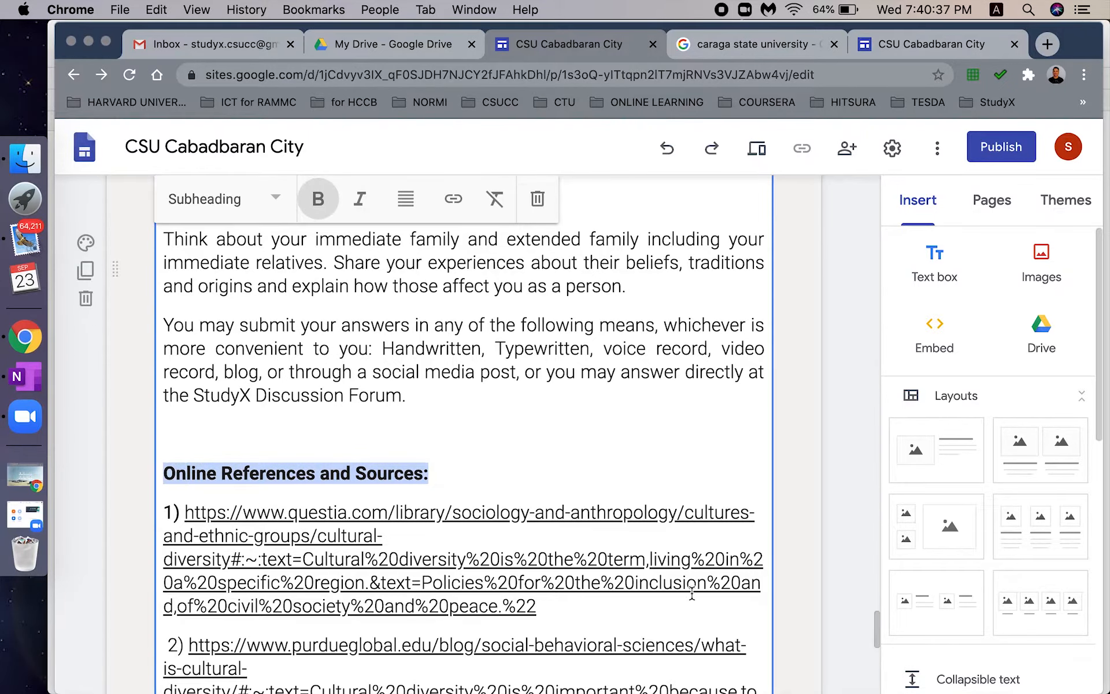
left_click_drag(880, 625, 882, 660)
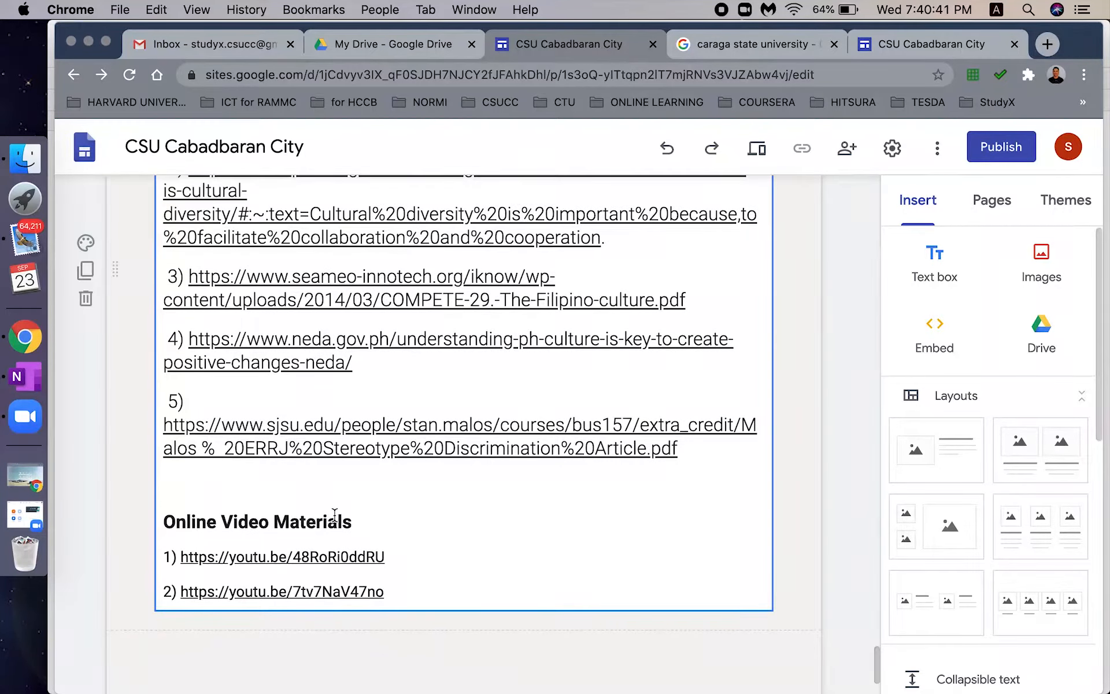
left_click_drag(341, 522, 161, 523)
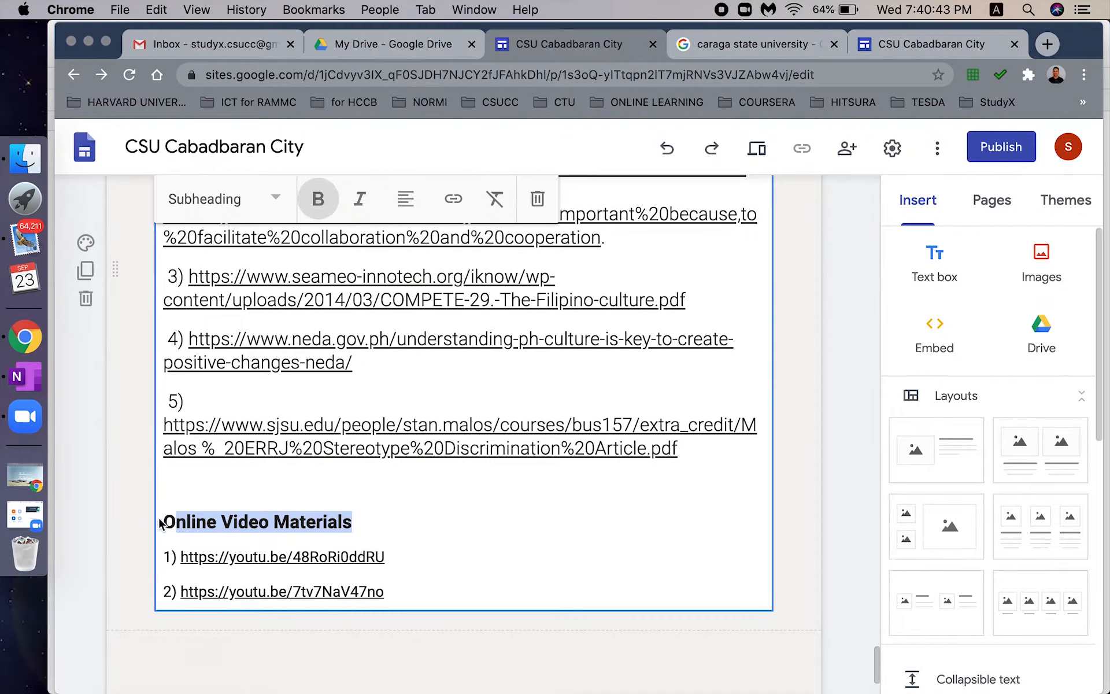
- Give the lesson section a yellow Emphasis 2 background
left_click(136, 373)
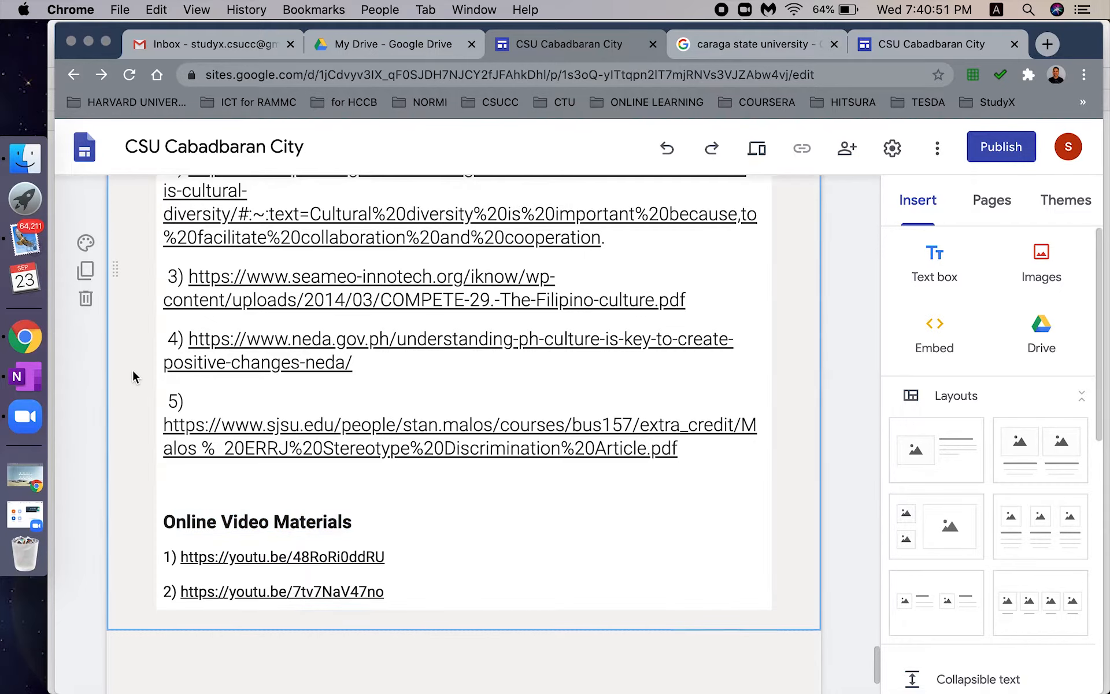
left_click(85, 243)
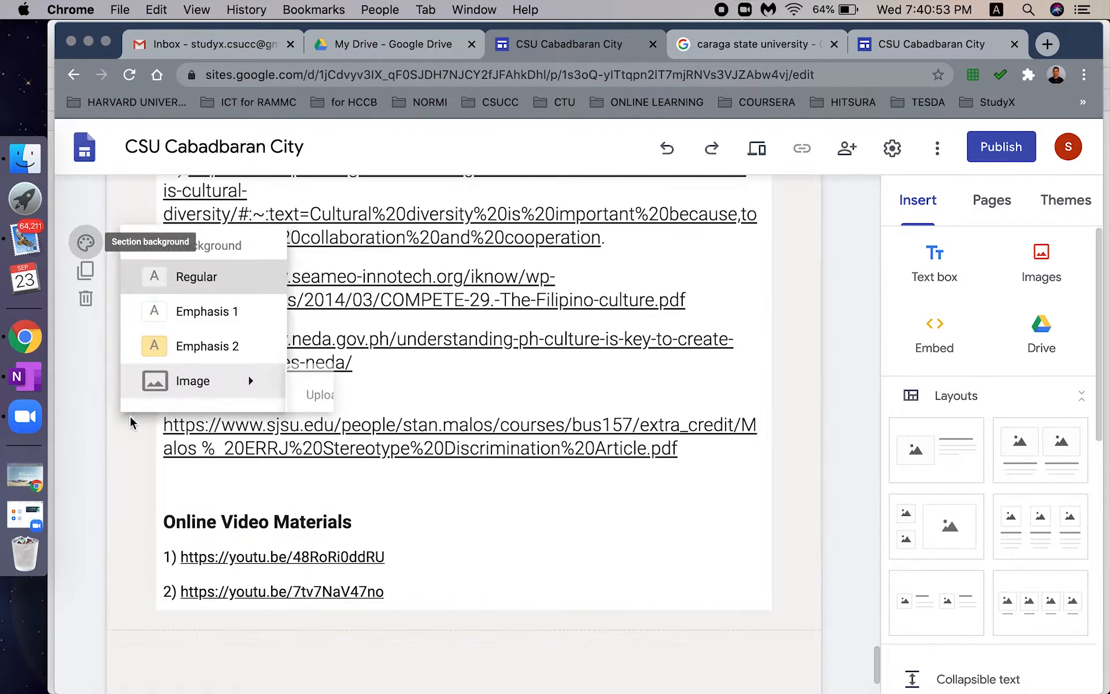
left_click(217, 347)
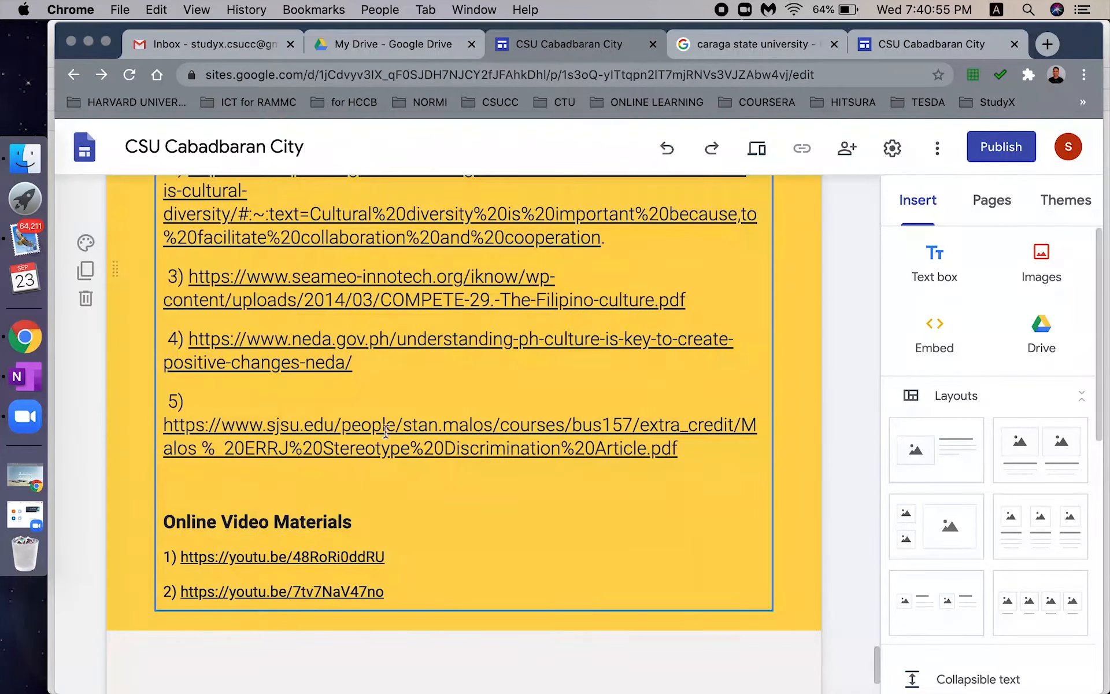
- Add a text box with the PDF download note and make its section yellow Emphasis 2
left_click(983, 213)
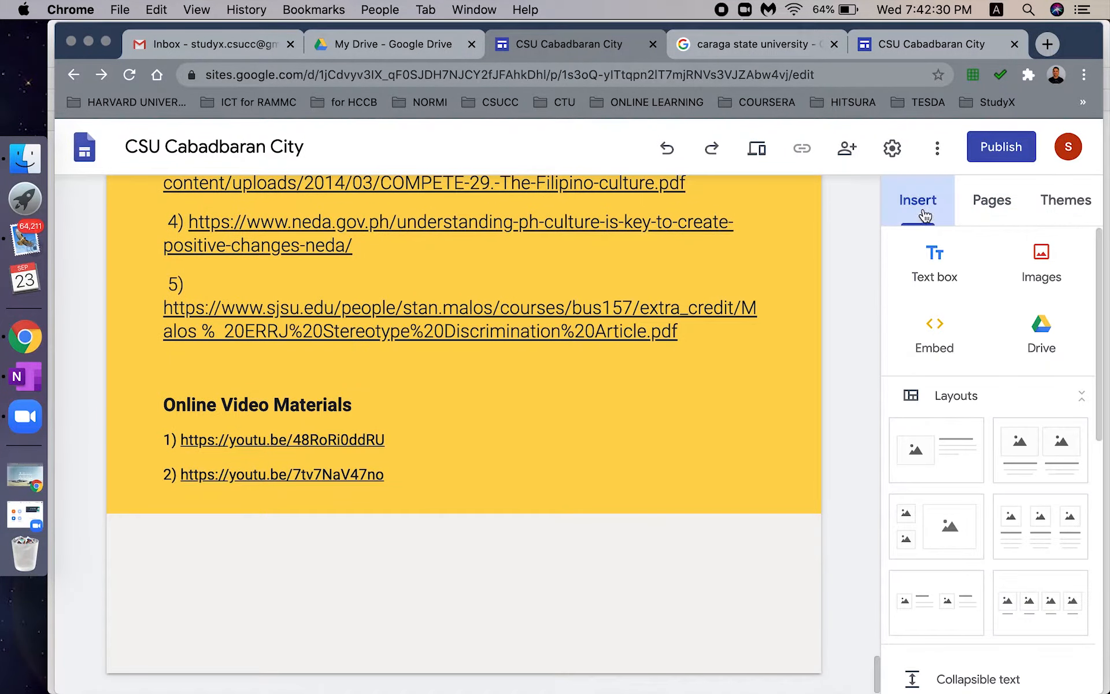
left_click(939, 267)
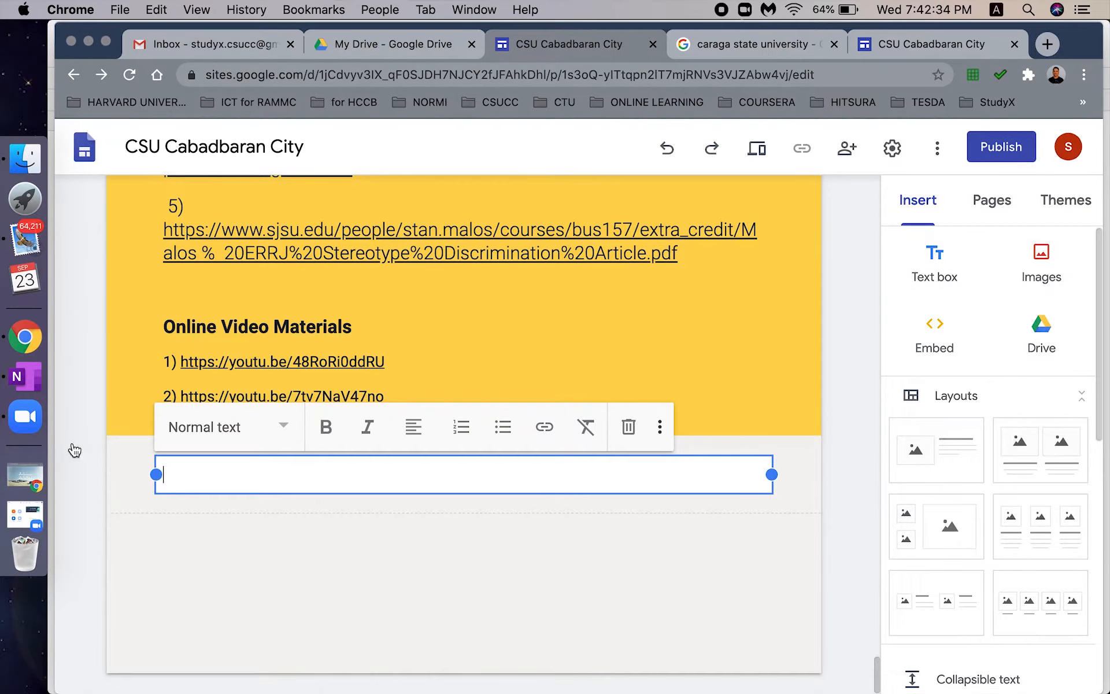
left_click(85, 447)
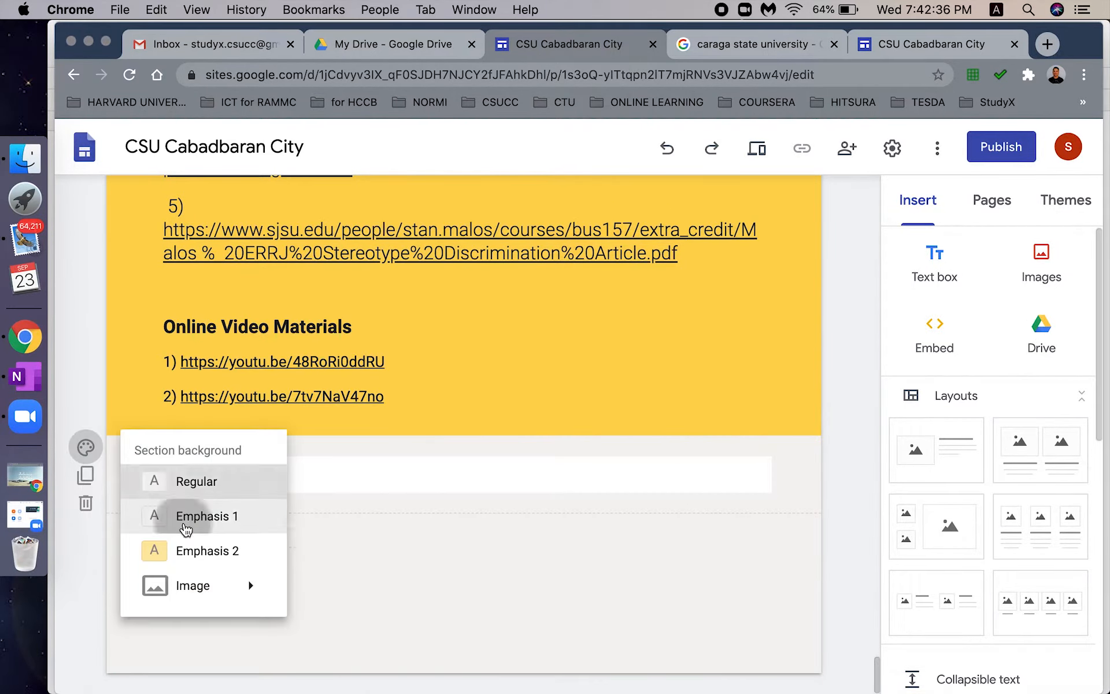
left_click(942, 274)
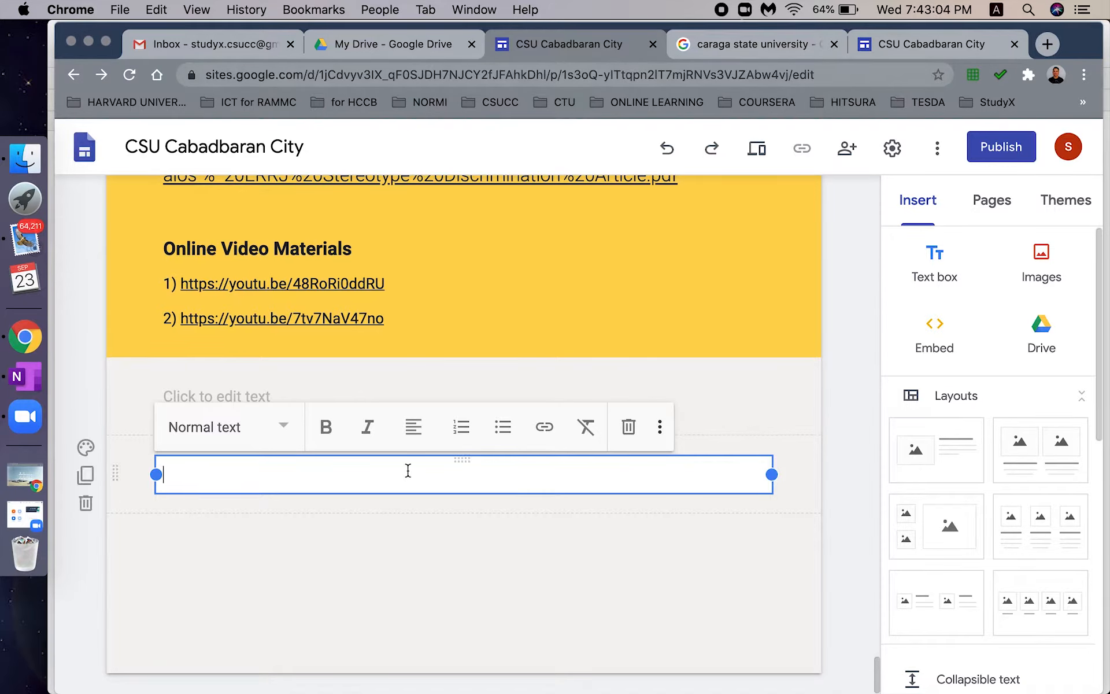
type("A PDF version of the EDUC4_Lesson_1 Understanding Diversity is available for download.")
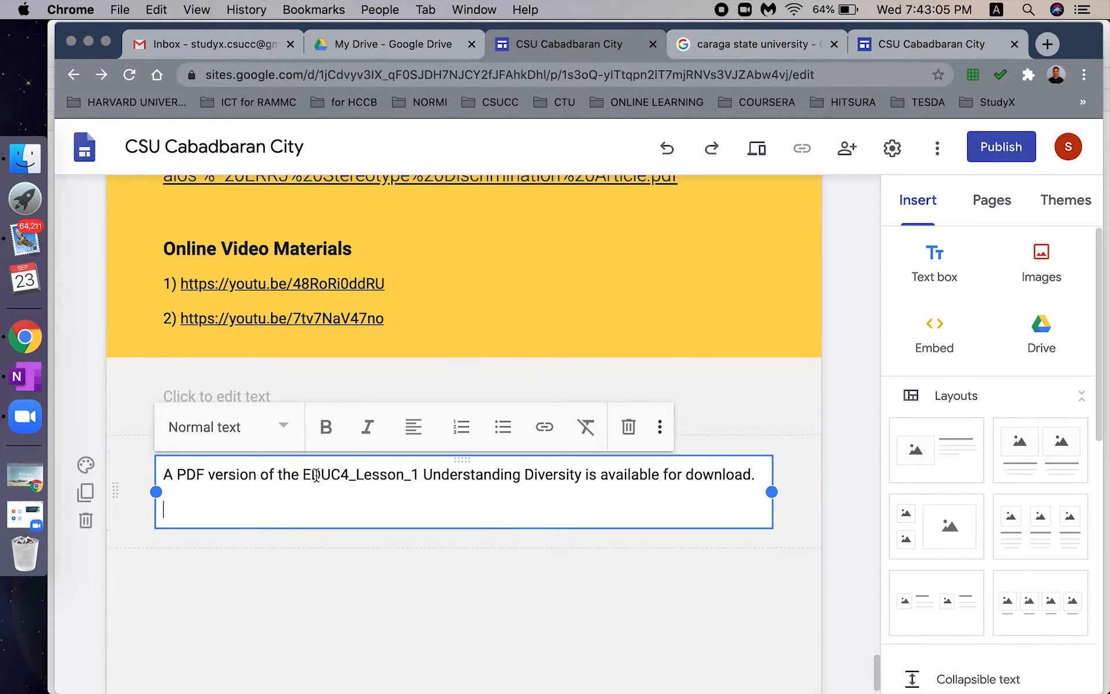
key("BackSpace")
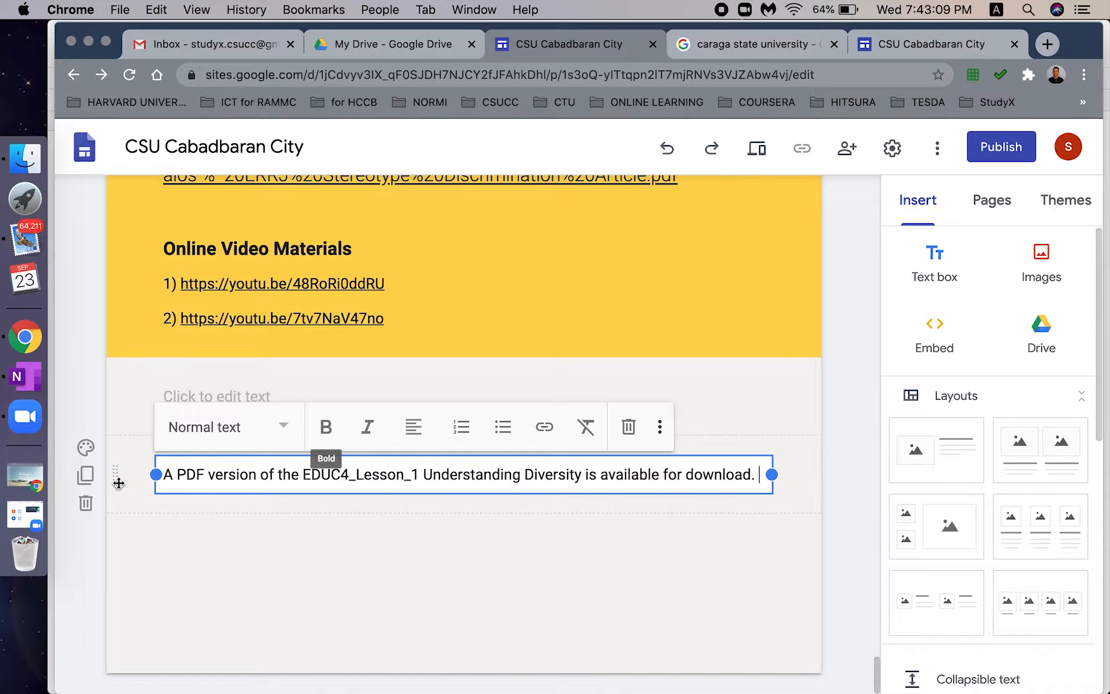
left_click(85, 446)
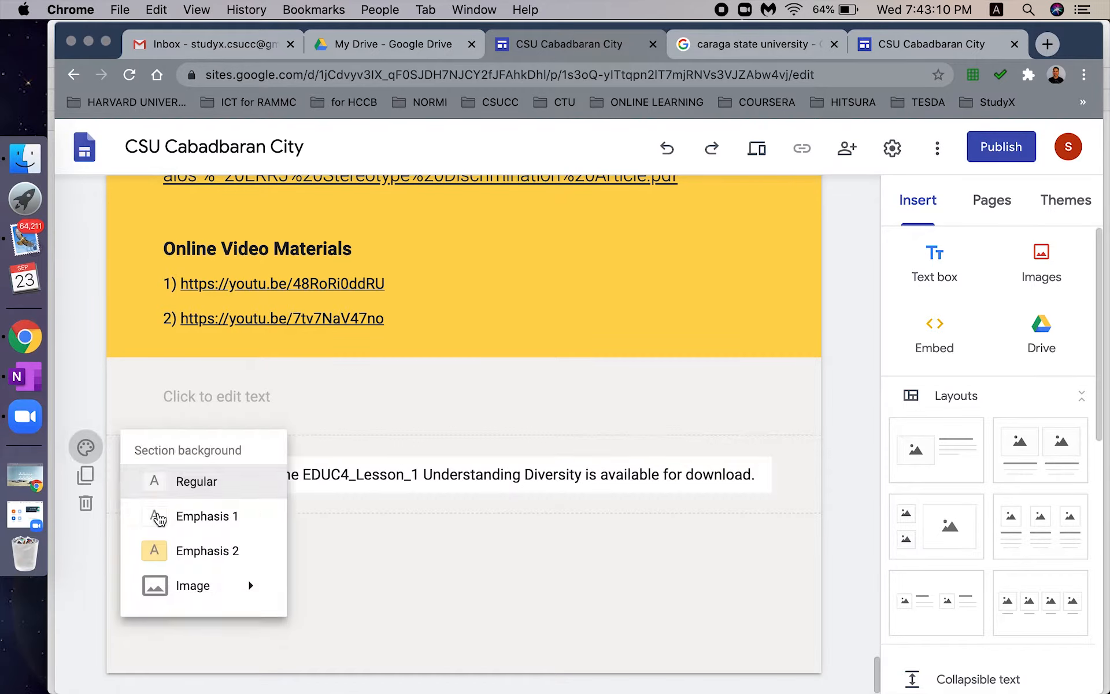
left_click(172, 556)
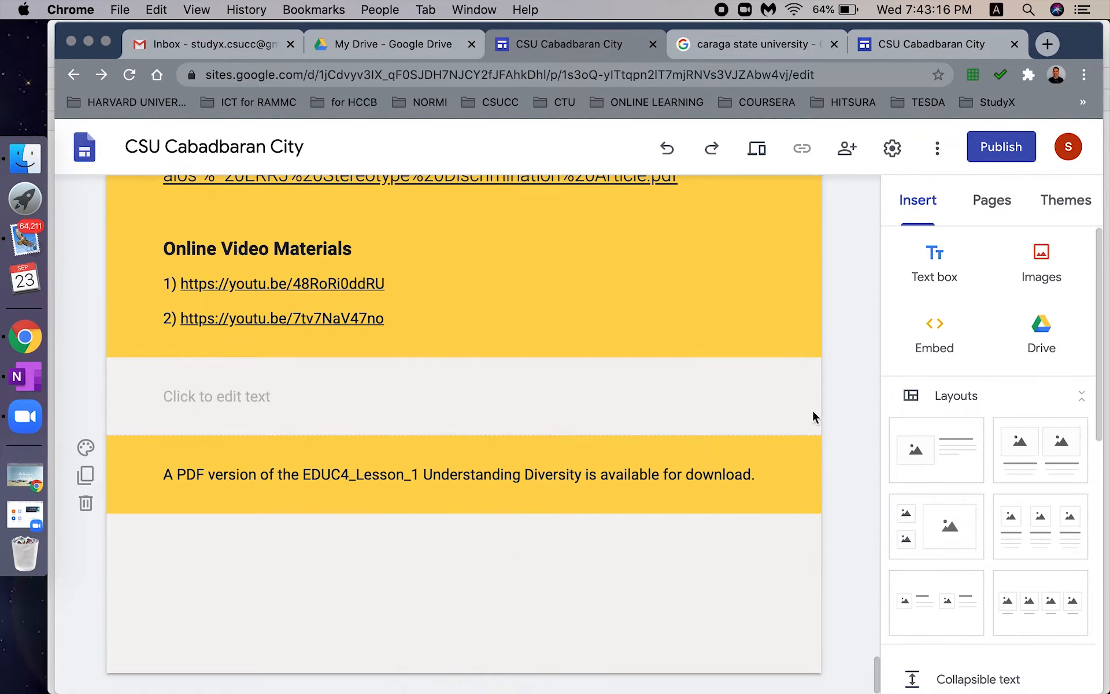
- Find the Educ4 lesson PDF in Drive under StudyX > EDUC 4 Lessons
left_click(1042, 339)
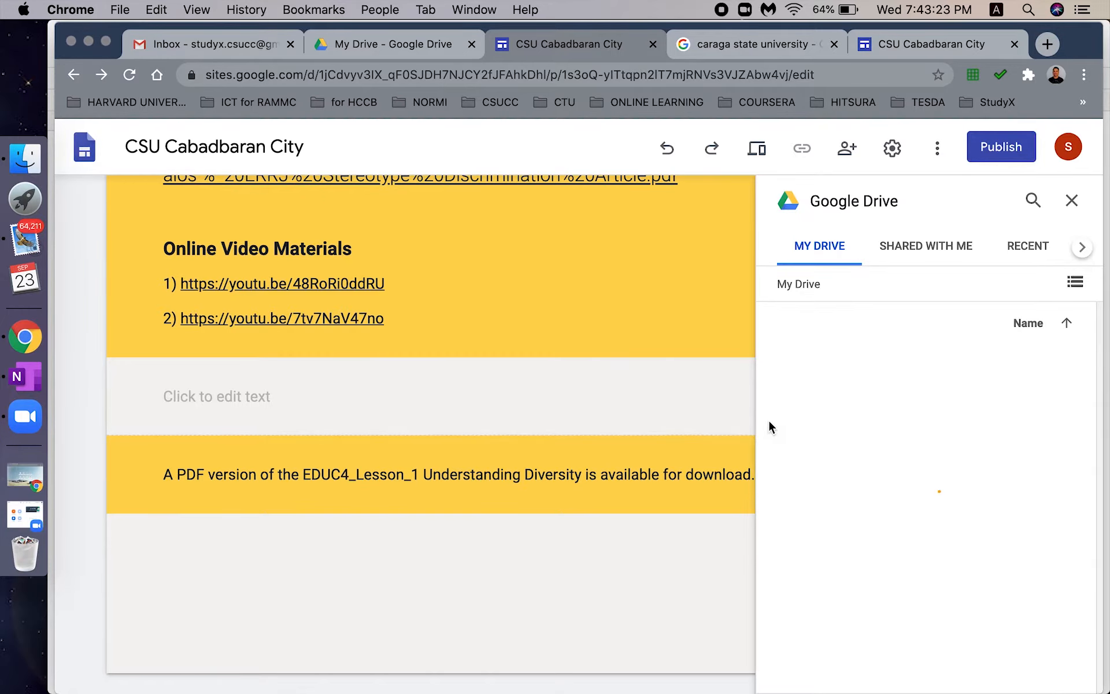
left_click(1071, 201)
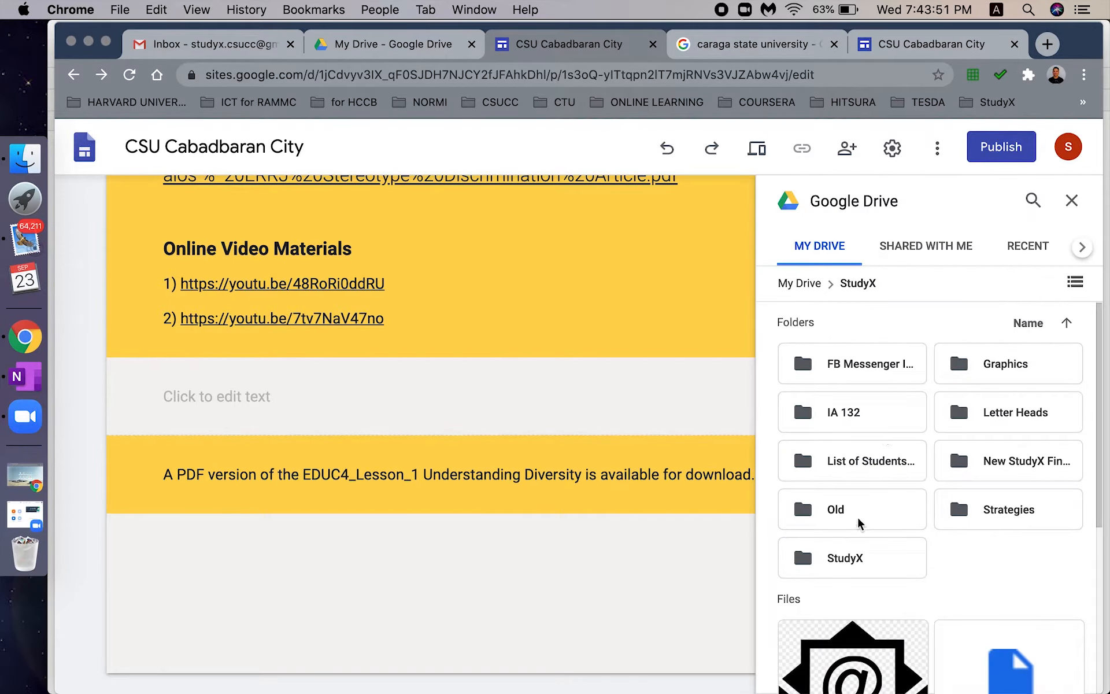
left_click(875, 572)
double_click(875, 571)
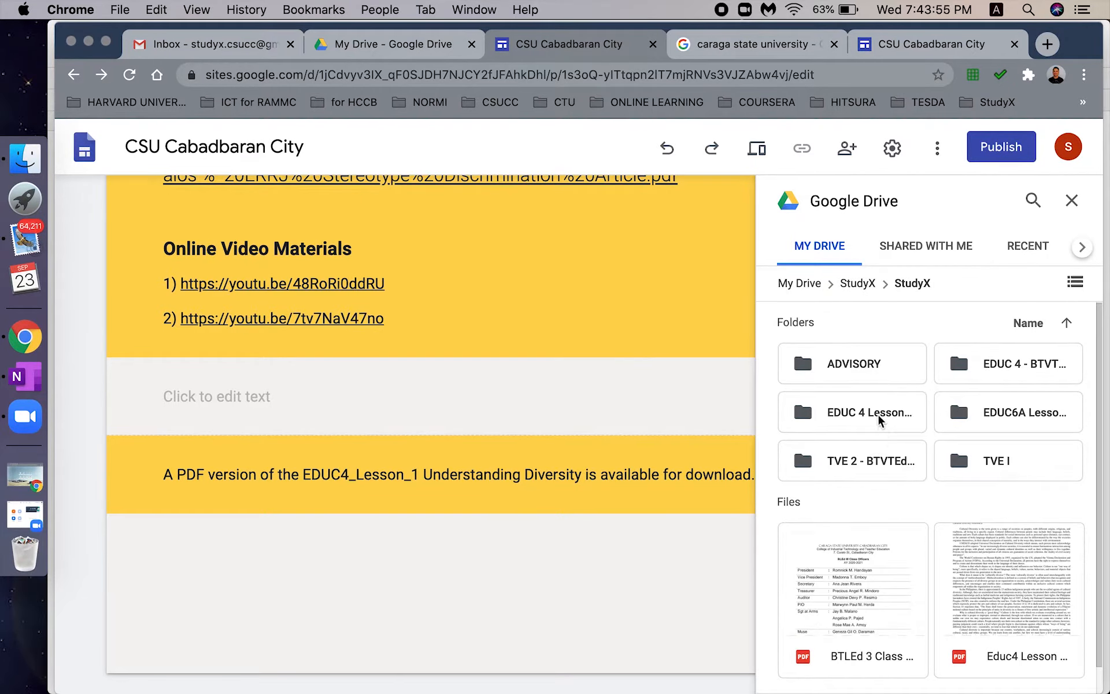
double_click(878, 417)
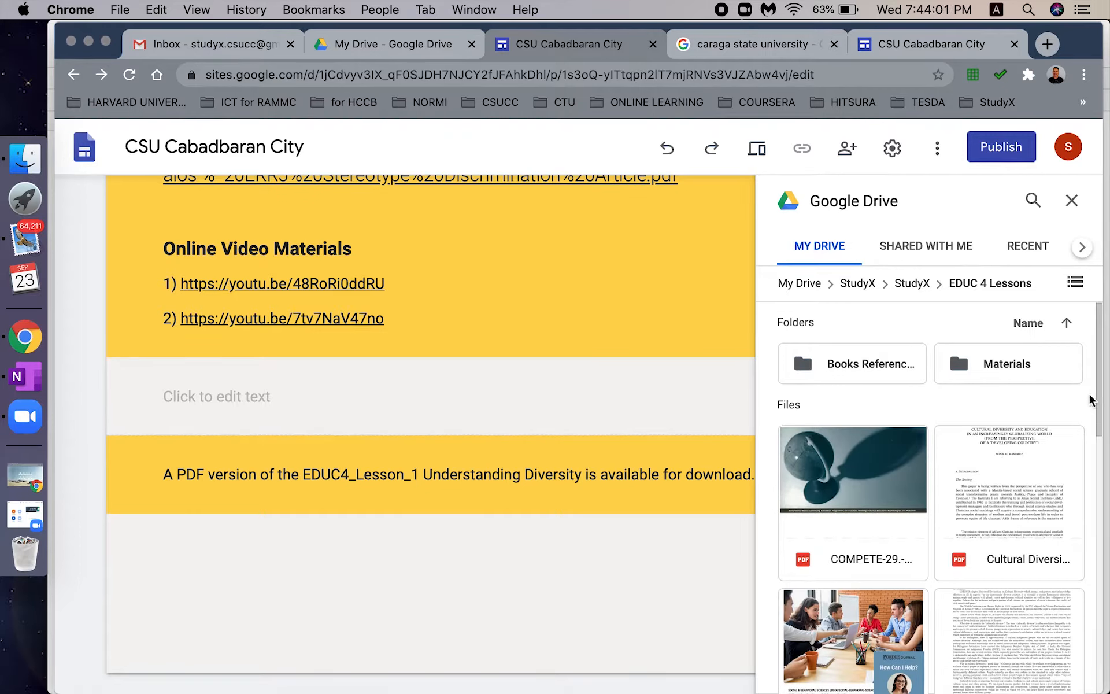
left_click_drag(1098, 387, 1105, 518)
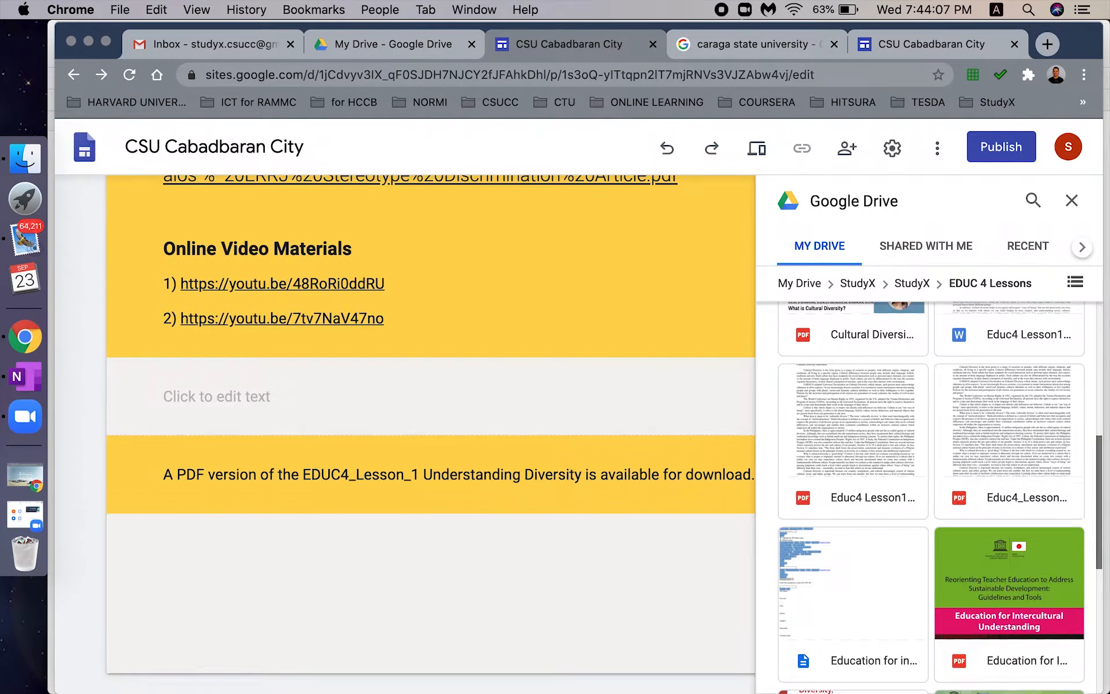
left_click(1011, 436)
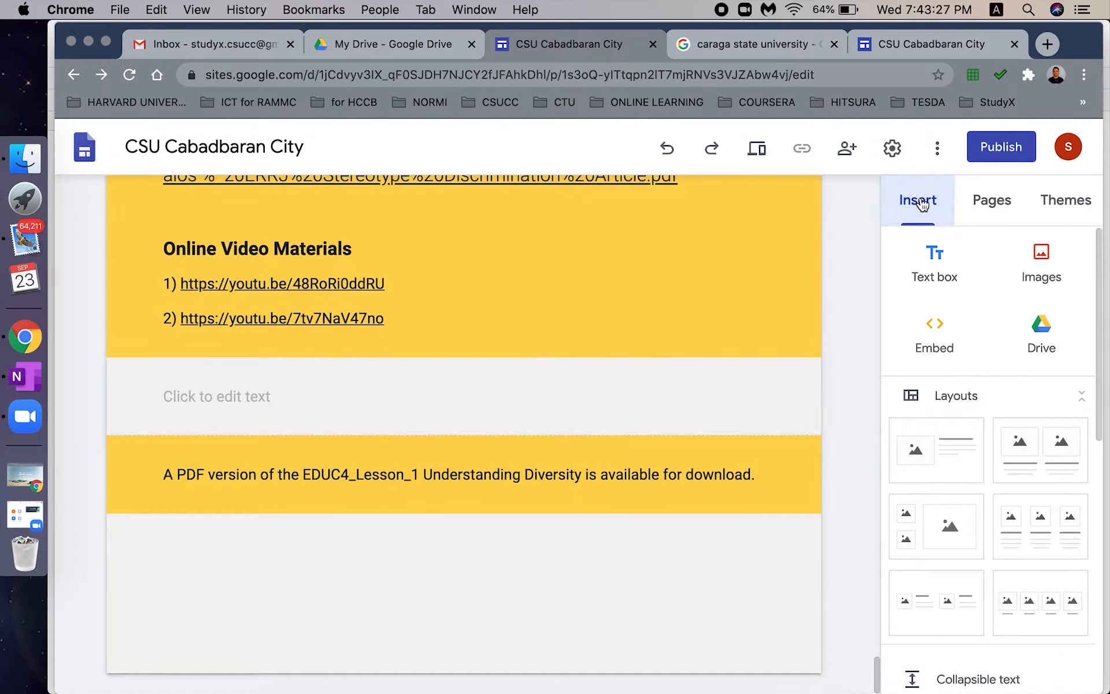
- Insert the Educ4 lesson PDF and drag its preview taller
left_click(1048, 336)
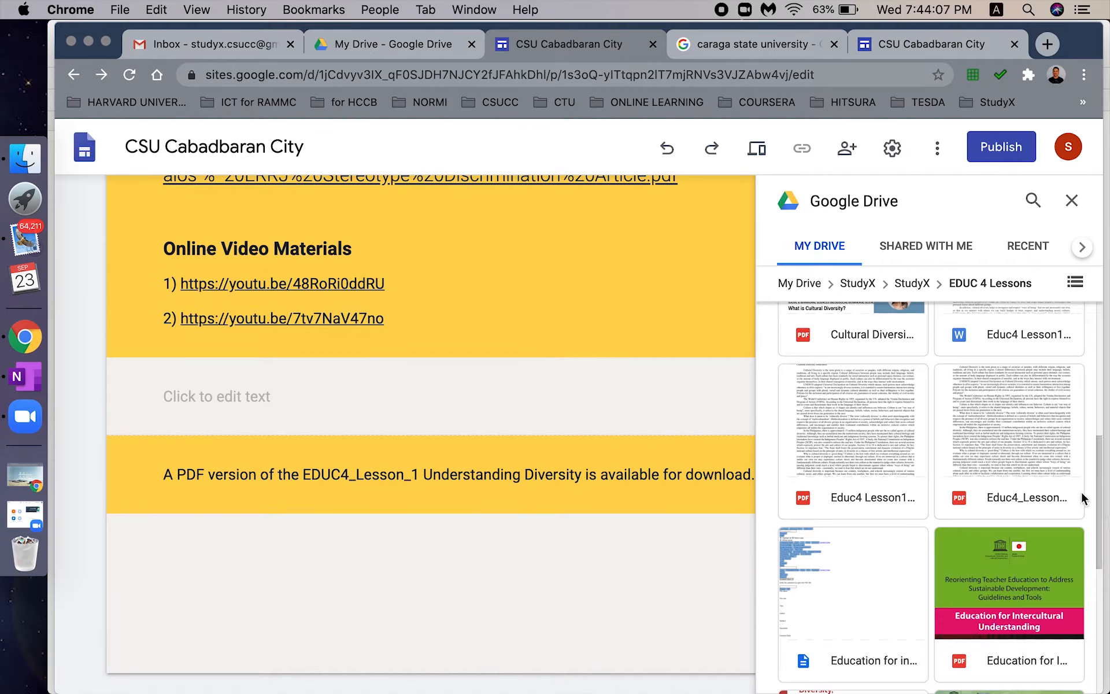
left_click(1010, 437)
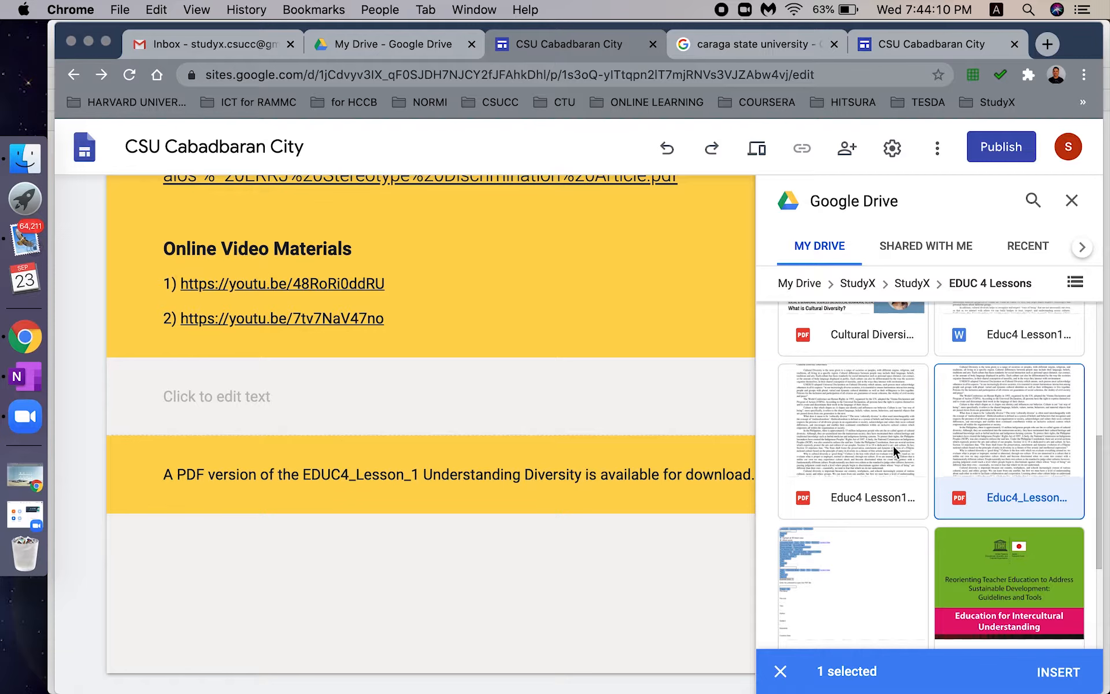
left_click(1066, 672)
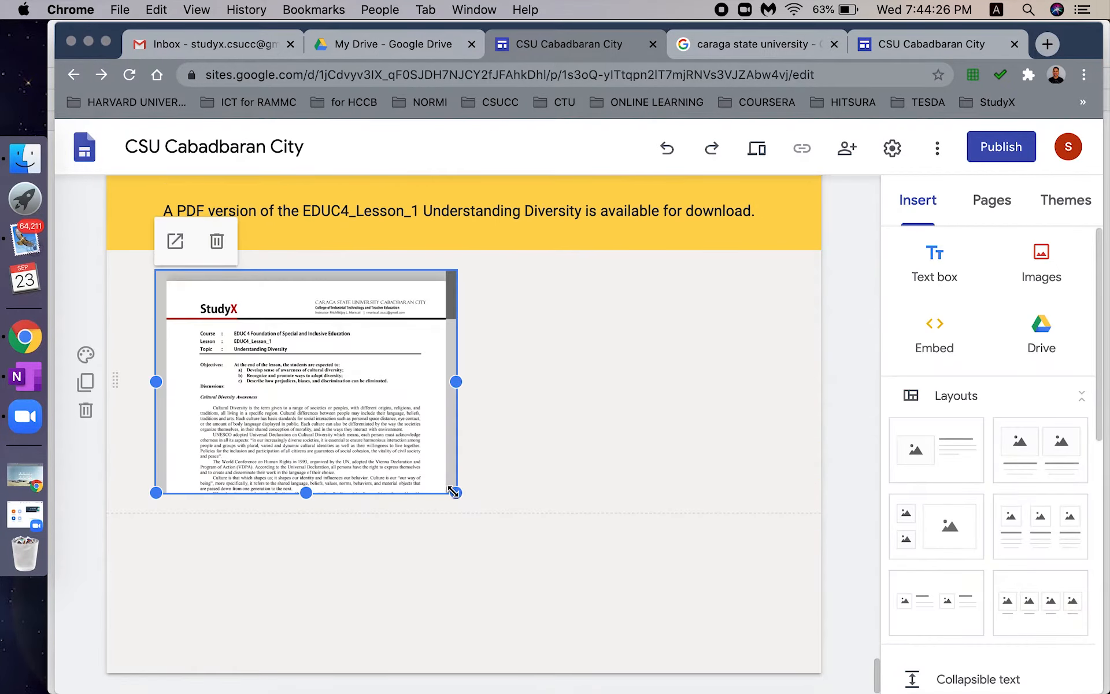
left_click_drag(454, 491, 445, 646)
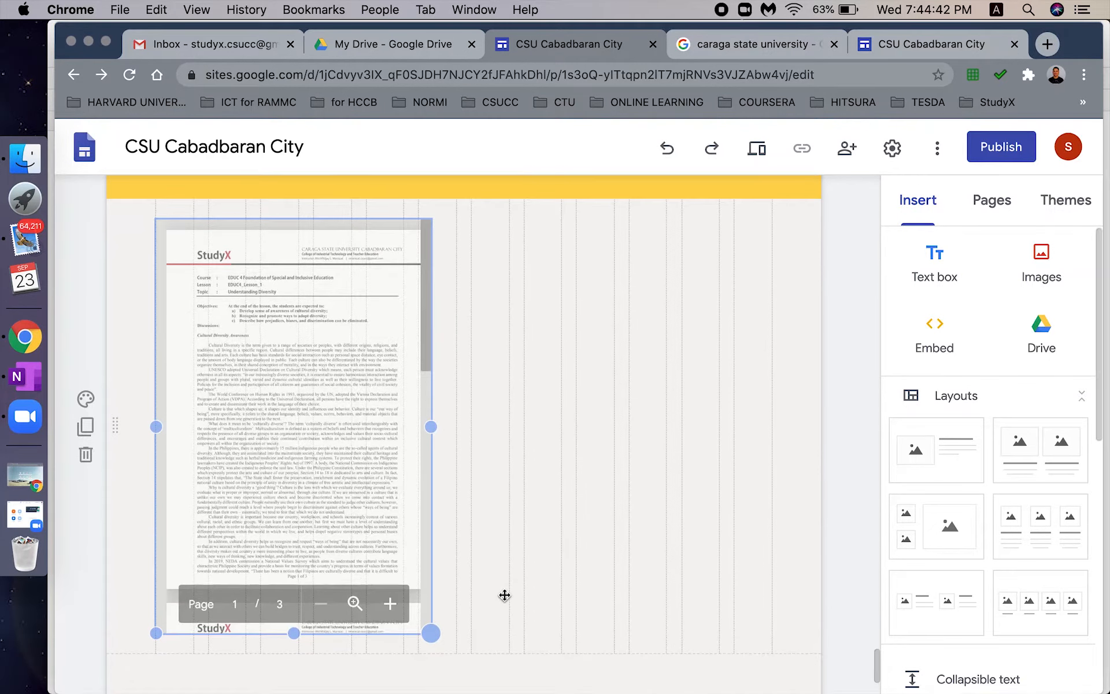
scroll(505, 595, "down", 3)
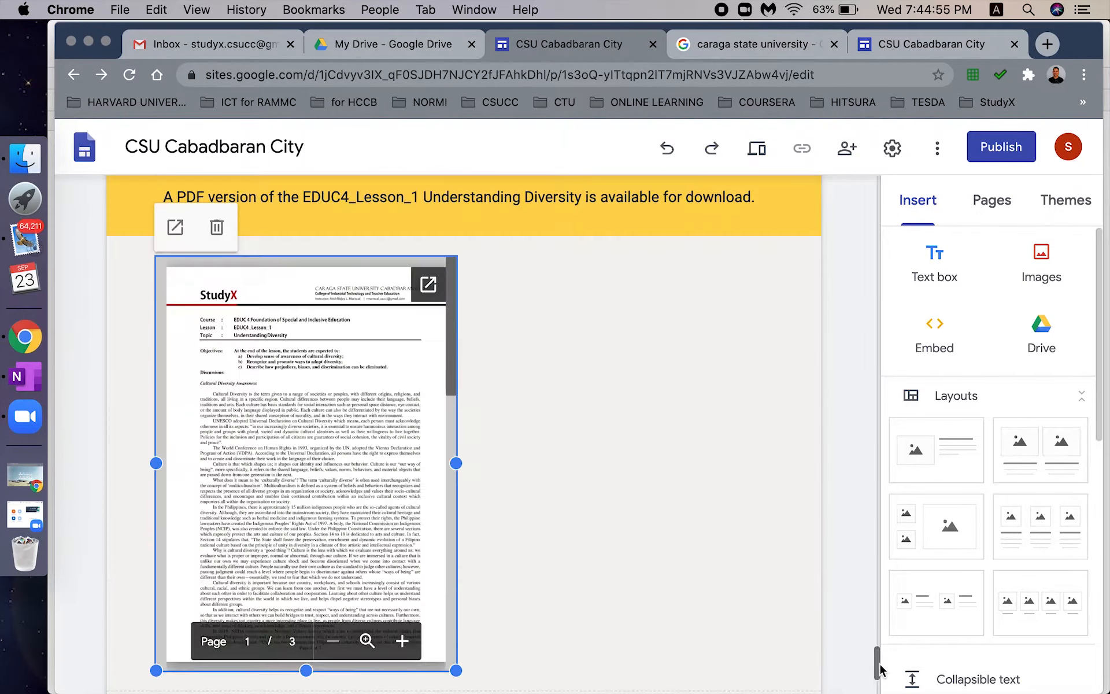
- Place a text box under the PDF reading 'EDUC4_Lesson_1 Understanding Diversity', with EDUC4_Lesson_1 bolded
scroll(730, 563, "down", 1)
left_click(730, 563)
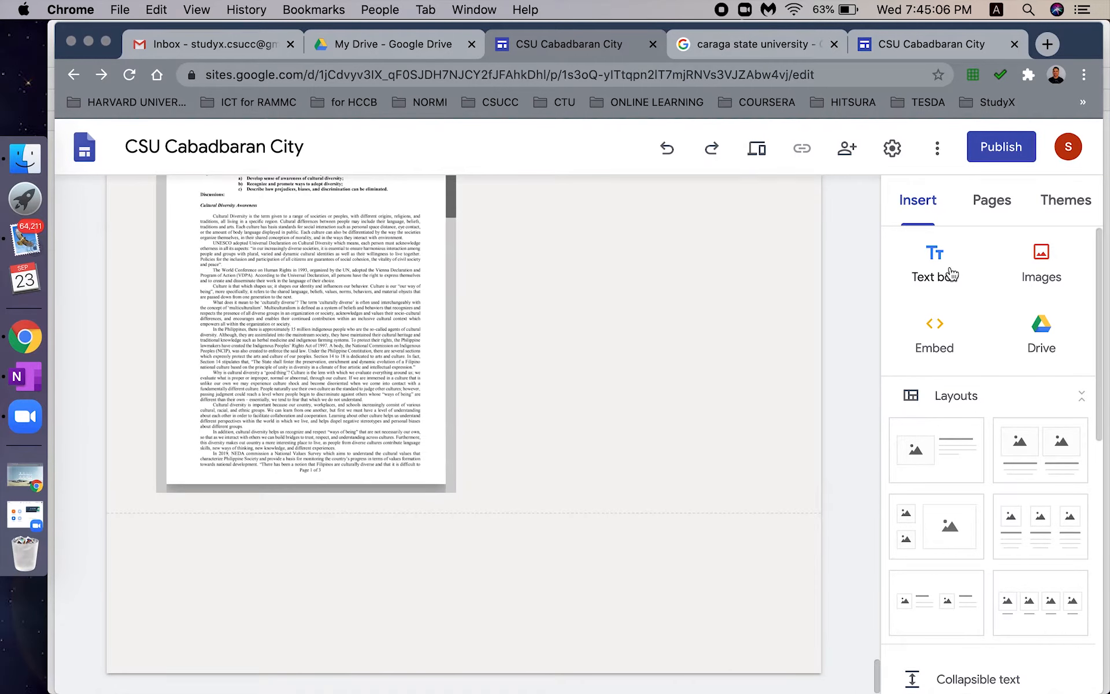
left_click(934, 273)
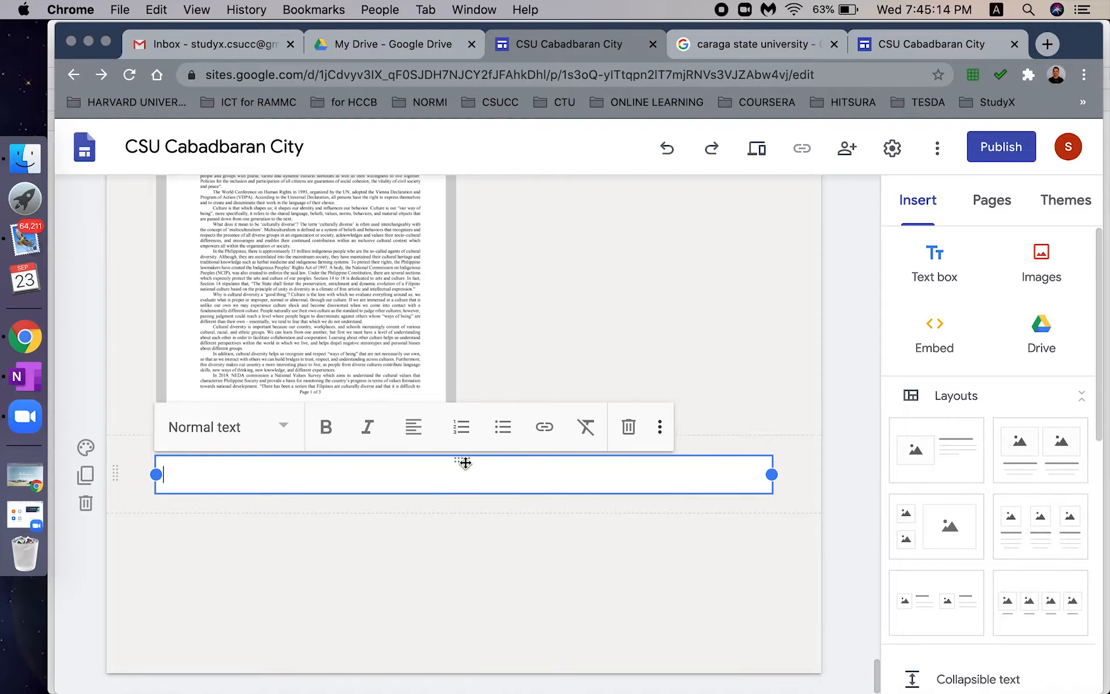
left_click_drag(465, 462, 307, 415)
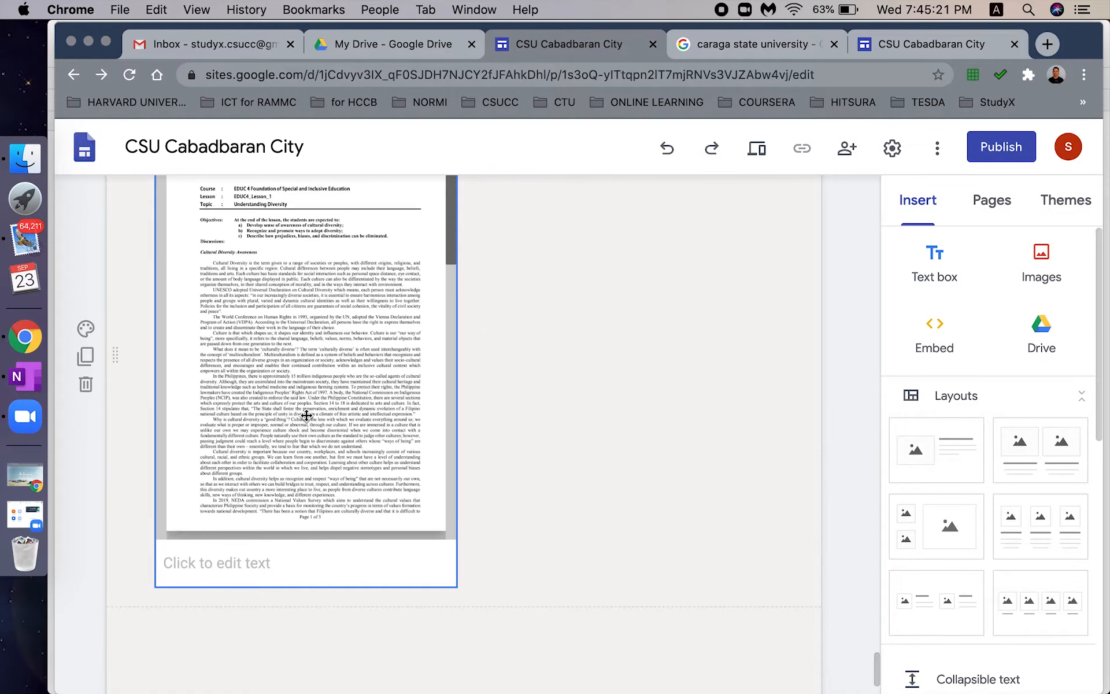
left_click(270, 566)
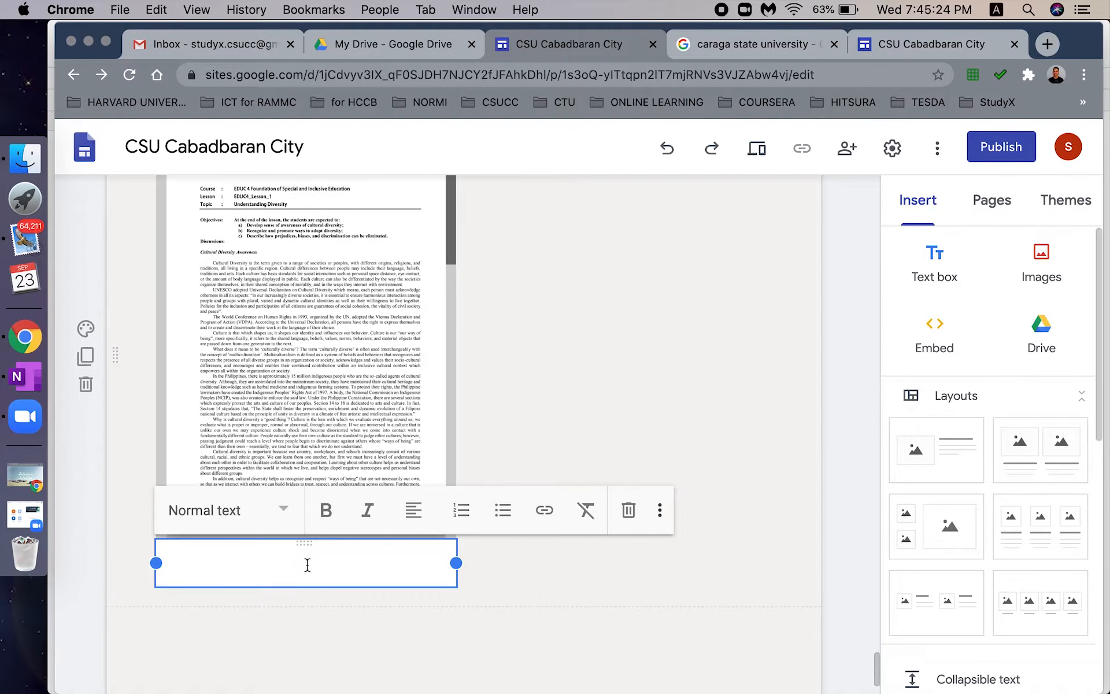
type("EDUC")
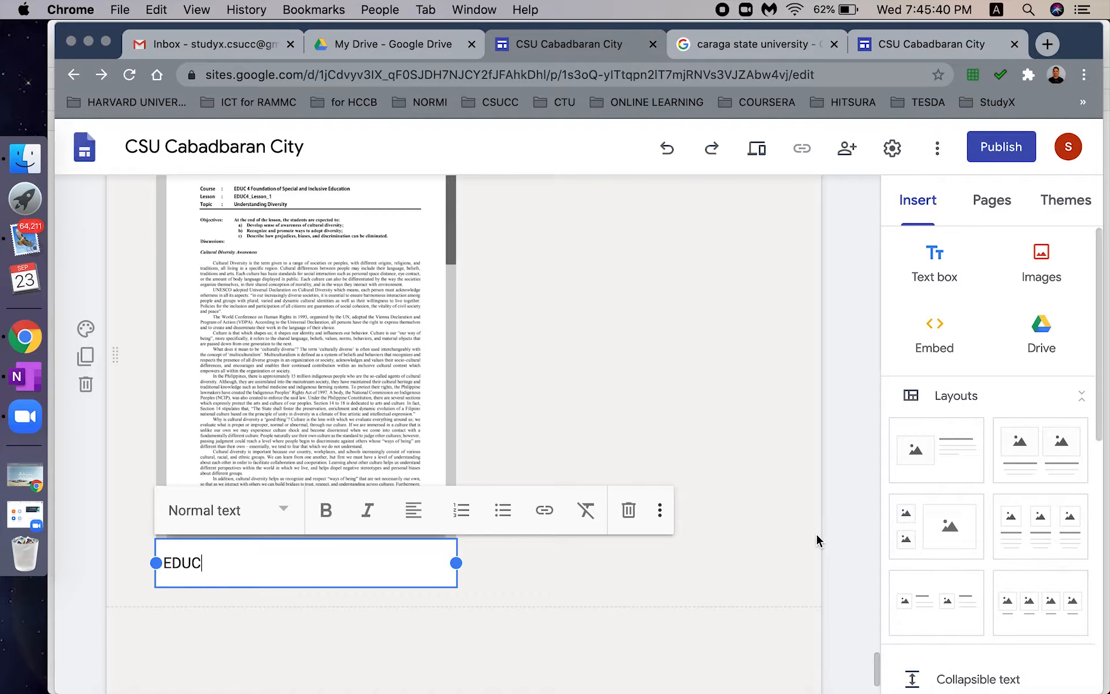
type("4_Lesson_1 Understanding ")
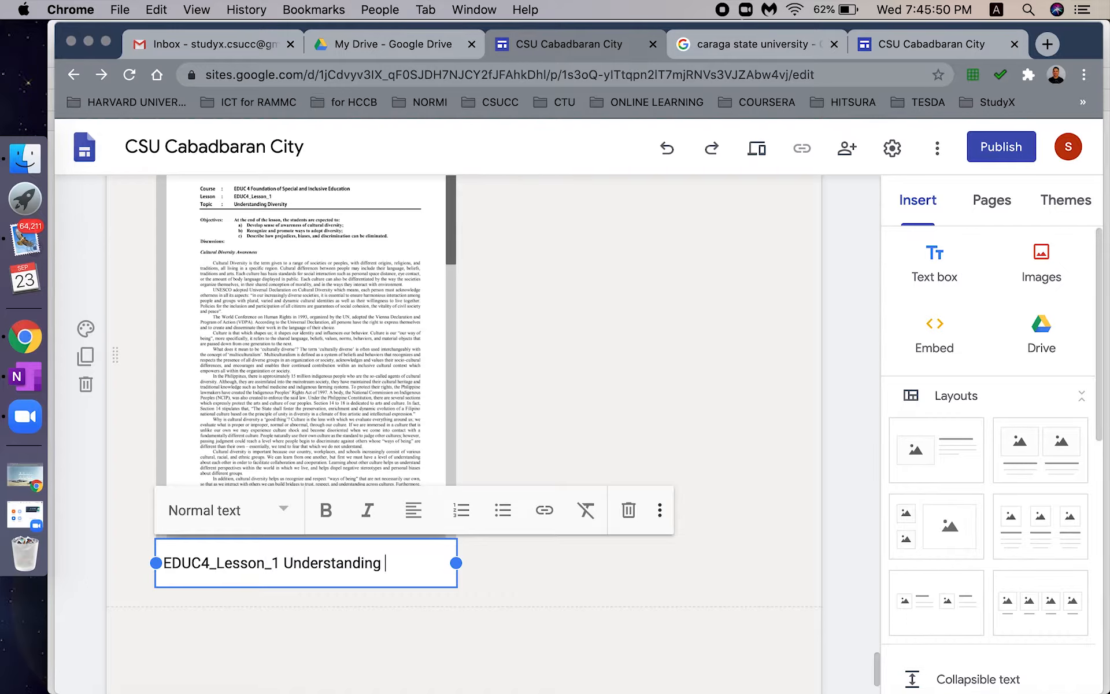
type("Diversity")
double_click(271, 564)
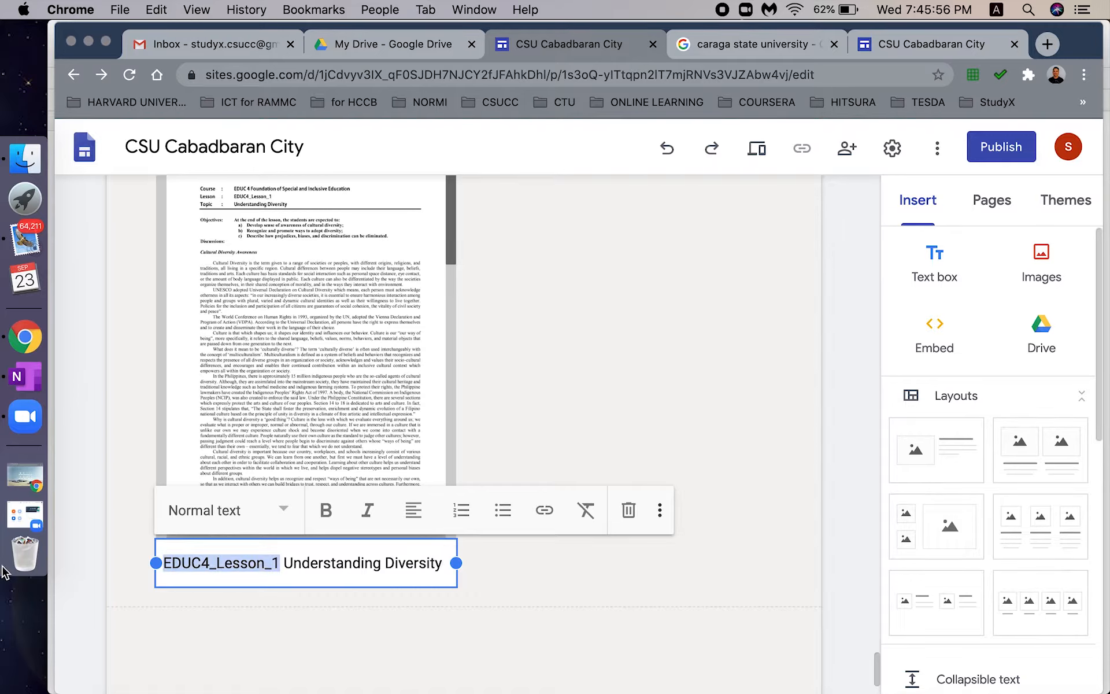
left_click(326, 509)
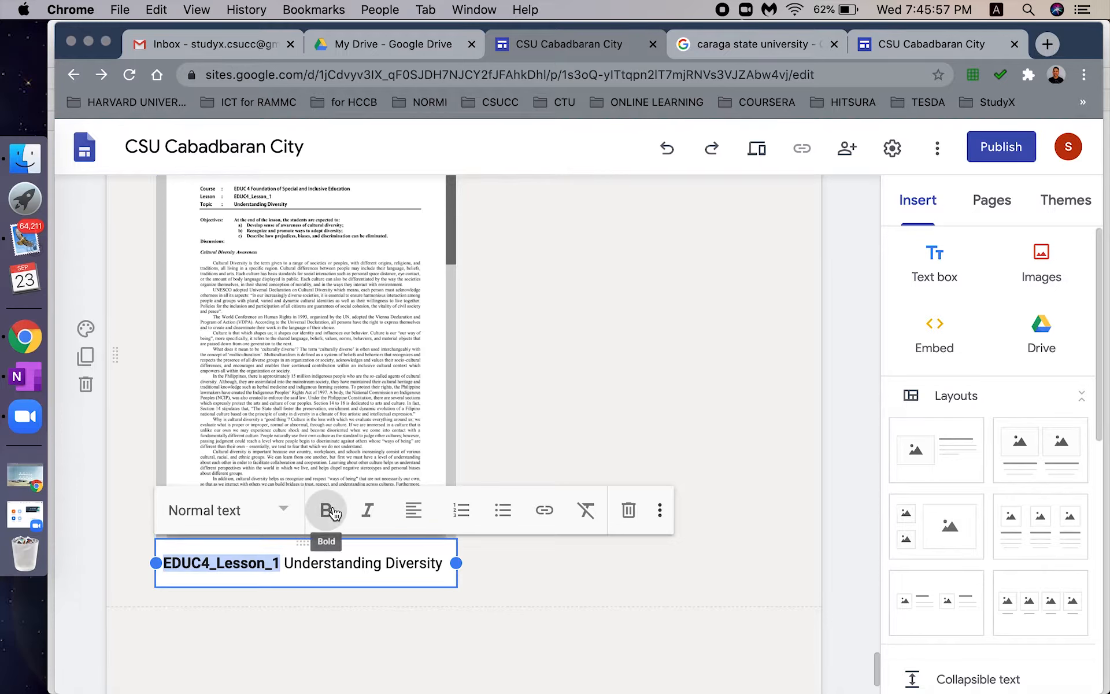
left_click(420, 589)
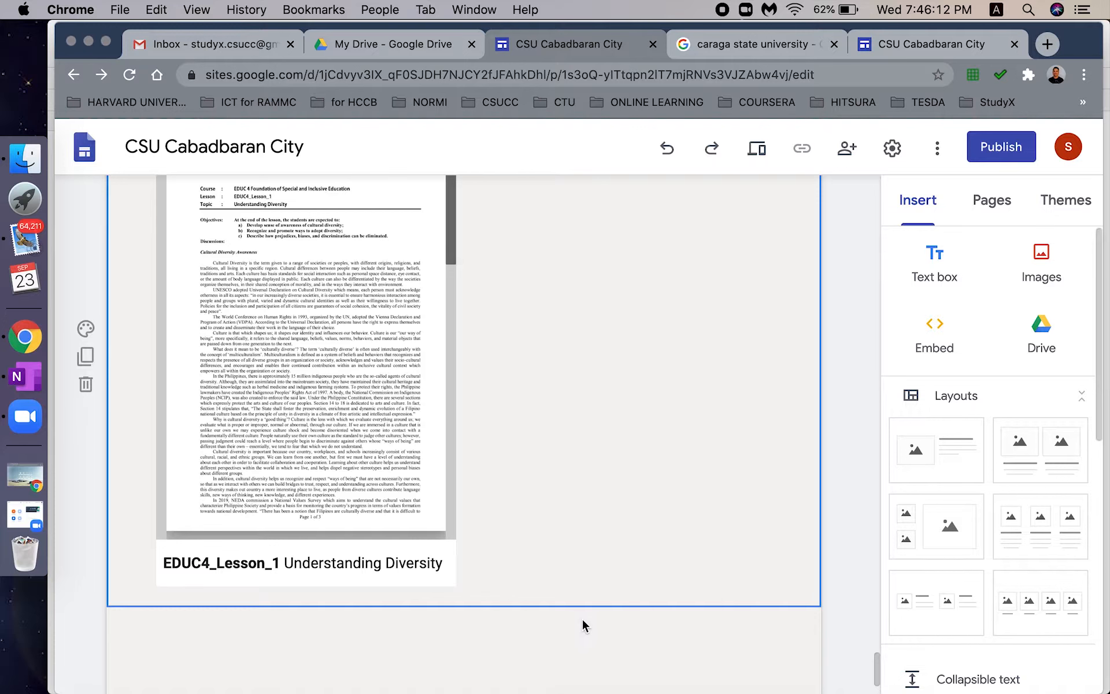
- Bold 'EDUC4_Lesson_1 Understanding Diversity' and 'download.' in the yellow download notice
mouse_move(875, 663)
left_mouse_down()
mouse_move(876, 642)
mouse_move(878, 653)
left_mouse_up()
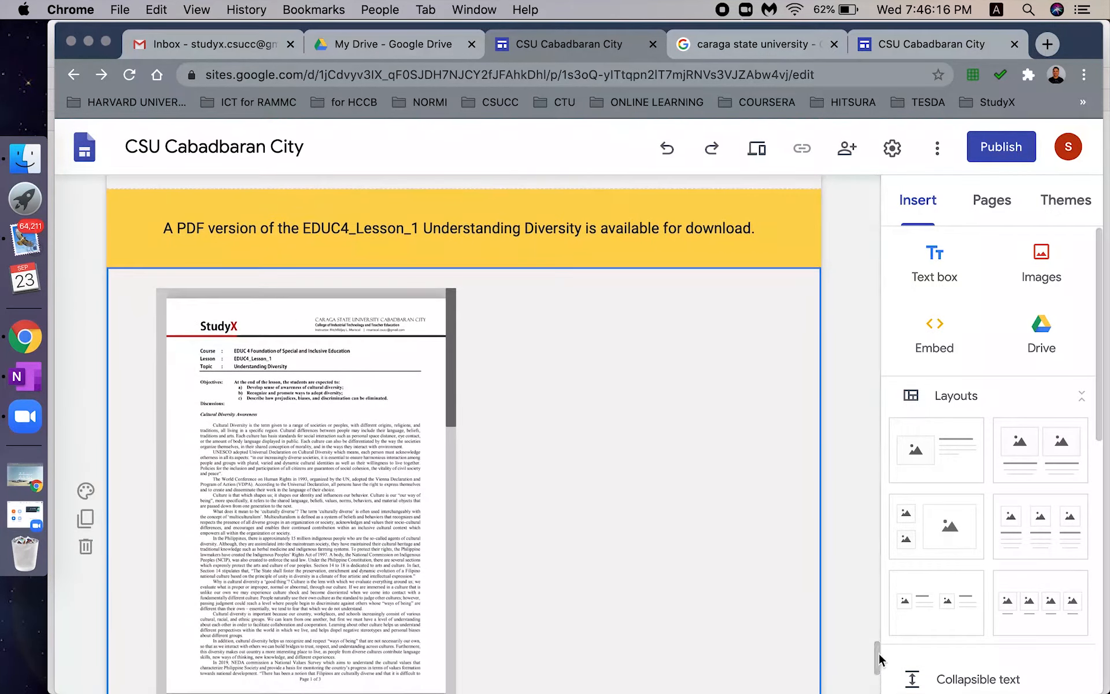
left_click(415, 229)
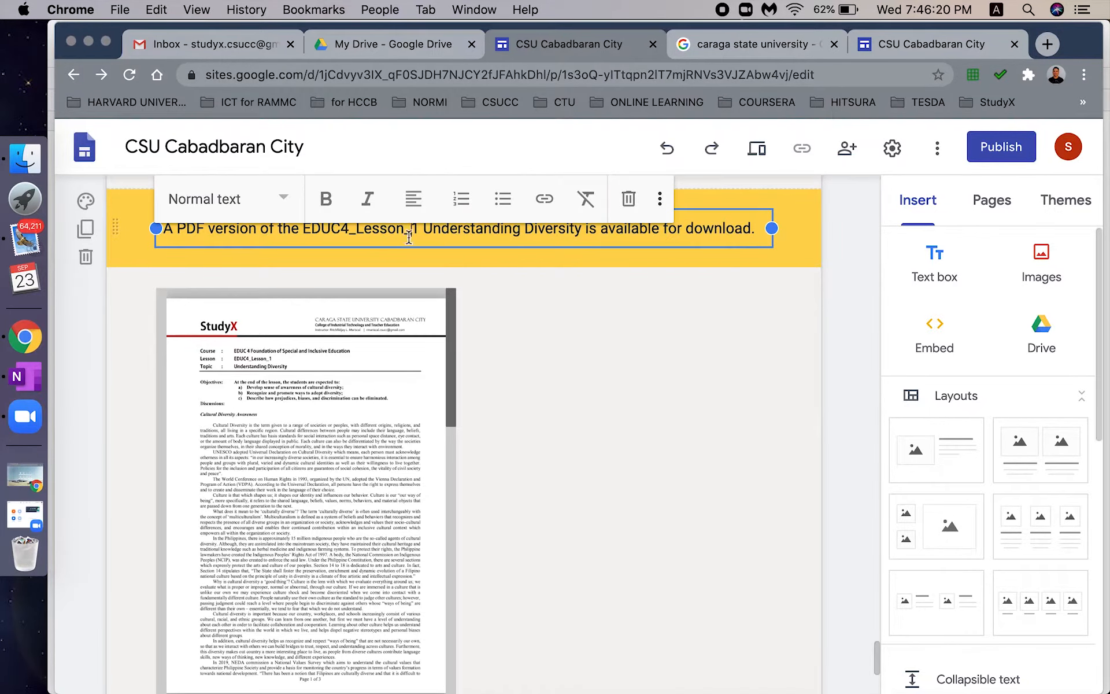
left_click_drag(418, 233, 305, 233)
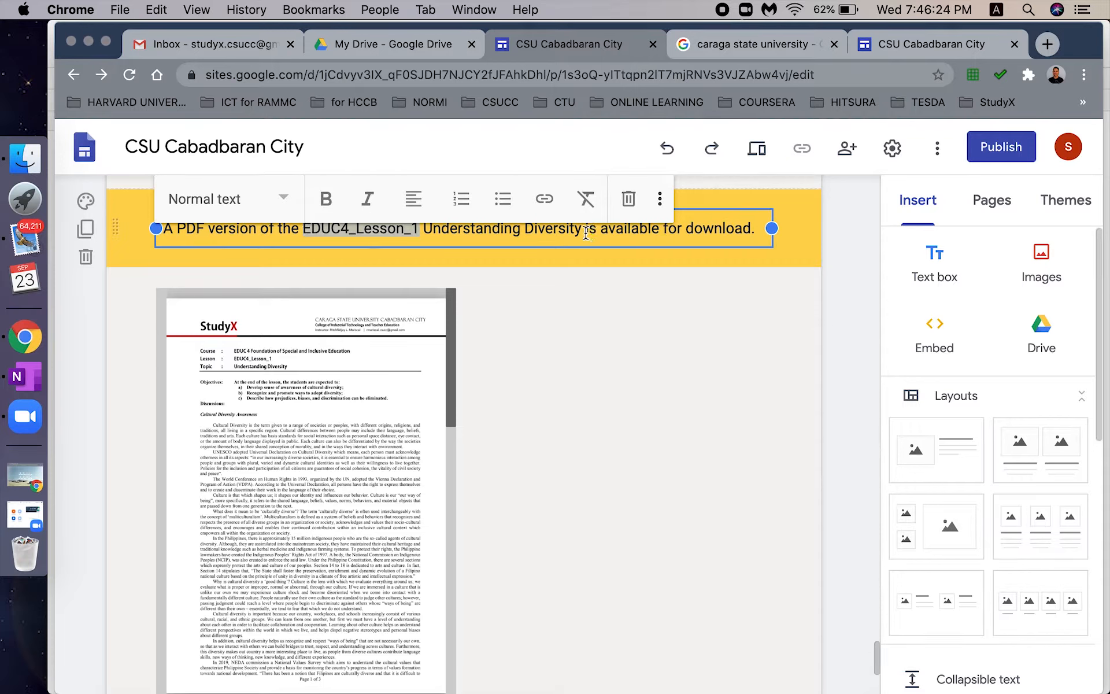
left_click_drag(585, 233, 303, 232)
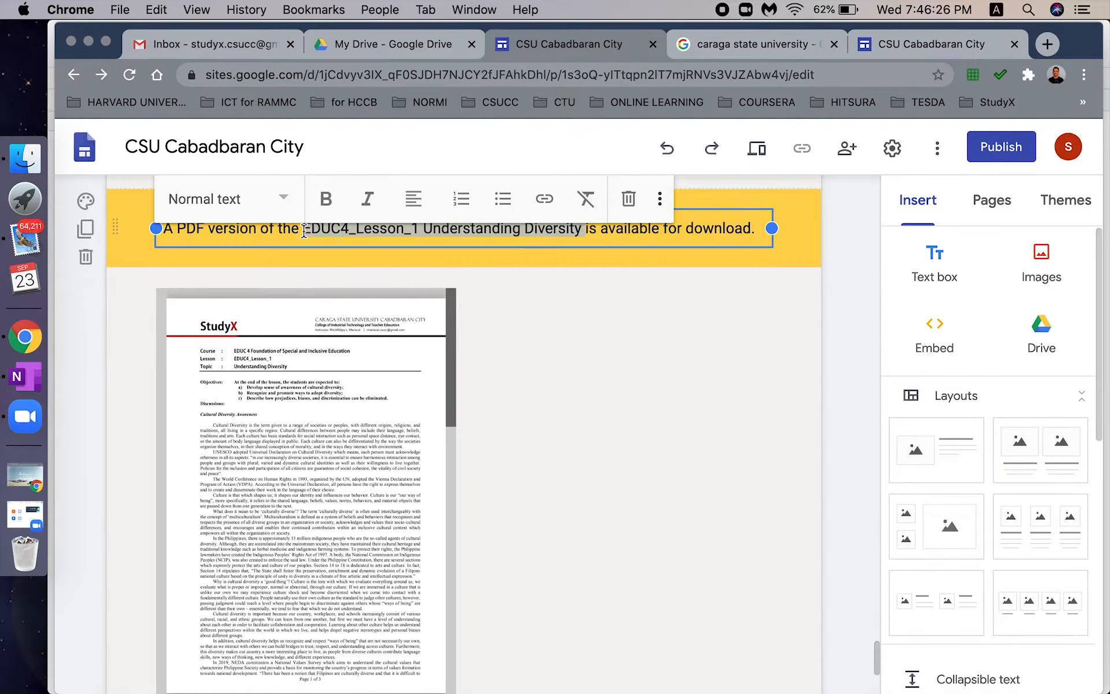
left_click(339, 200)
left_click(699, 230)
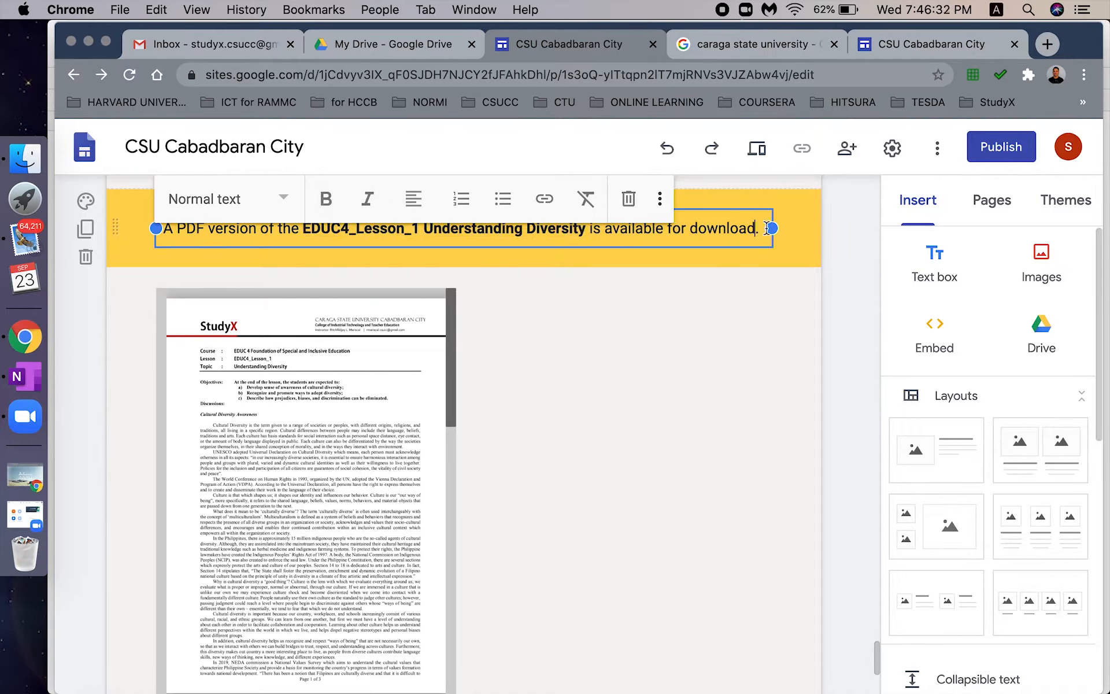
left_click_drag(759, 230, 683, 230)
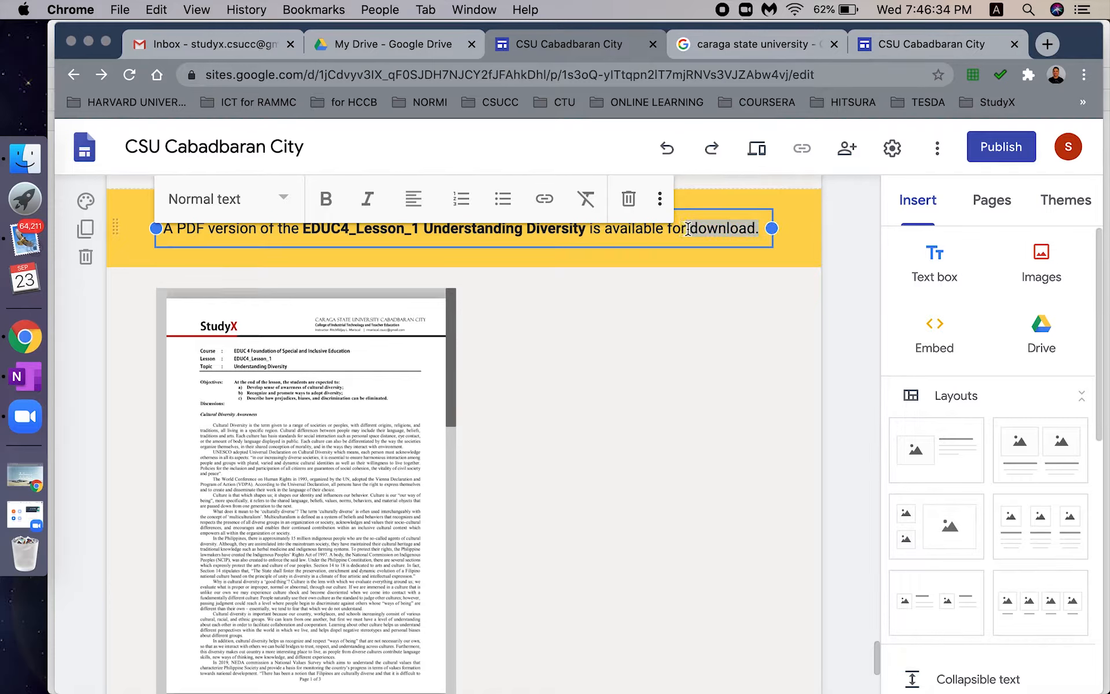
left_click(326, 198)
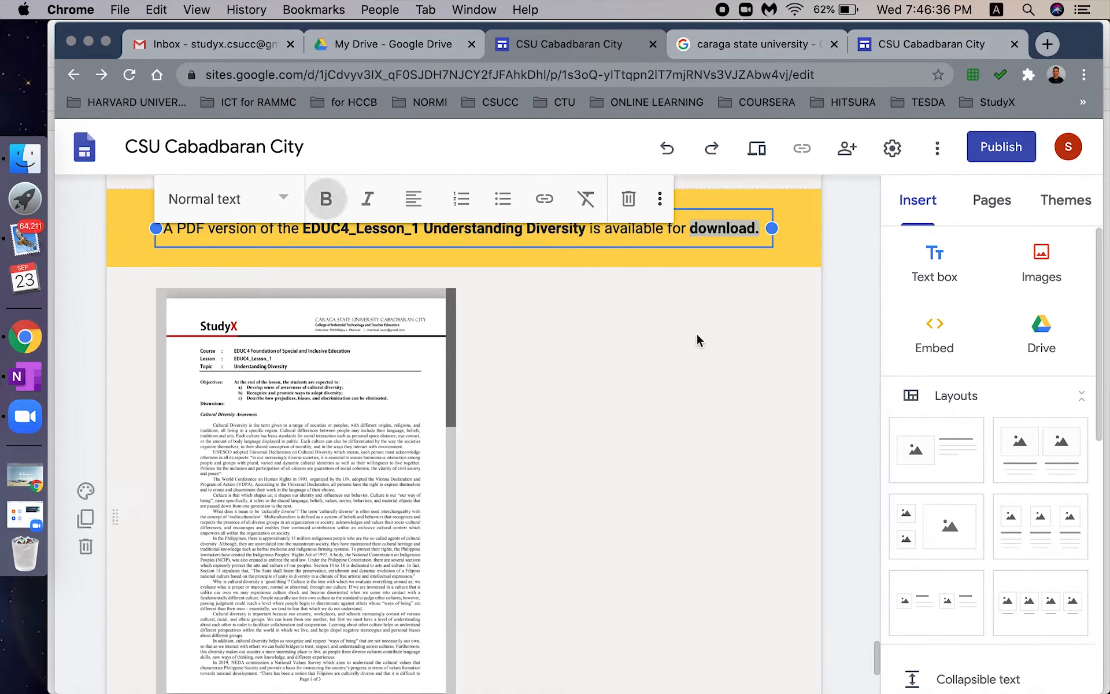
left_click(696, 341)
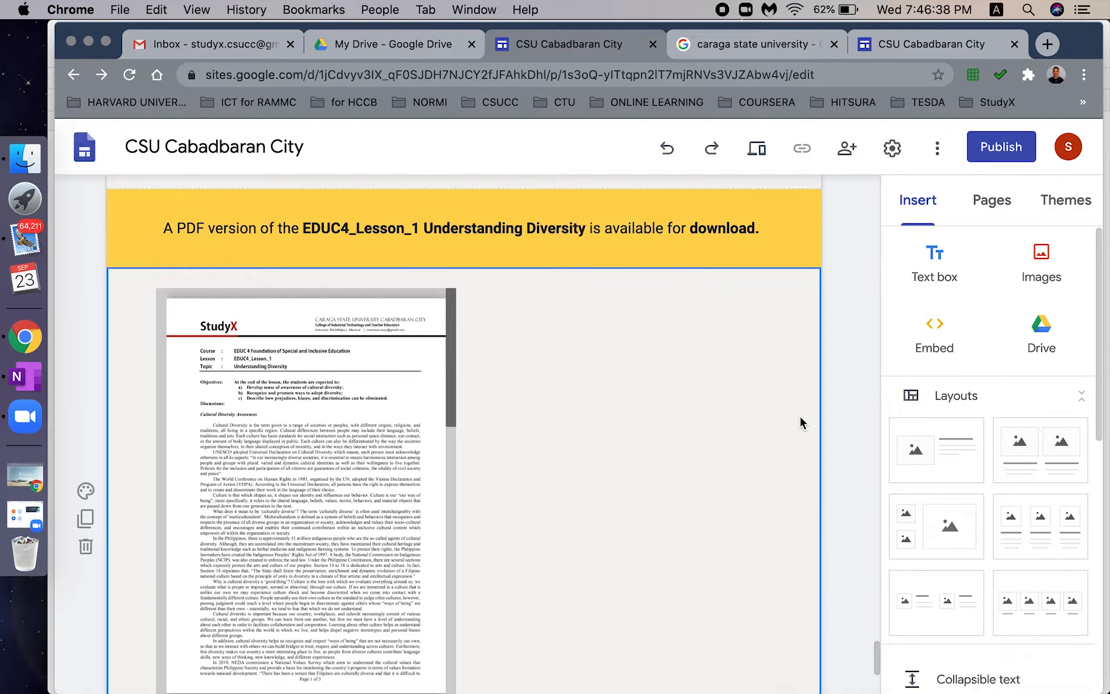
scroll(799, 424, "up", 1)
scroll(799, 425, "down", 1)
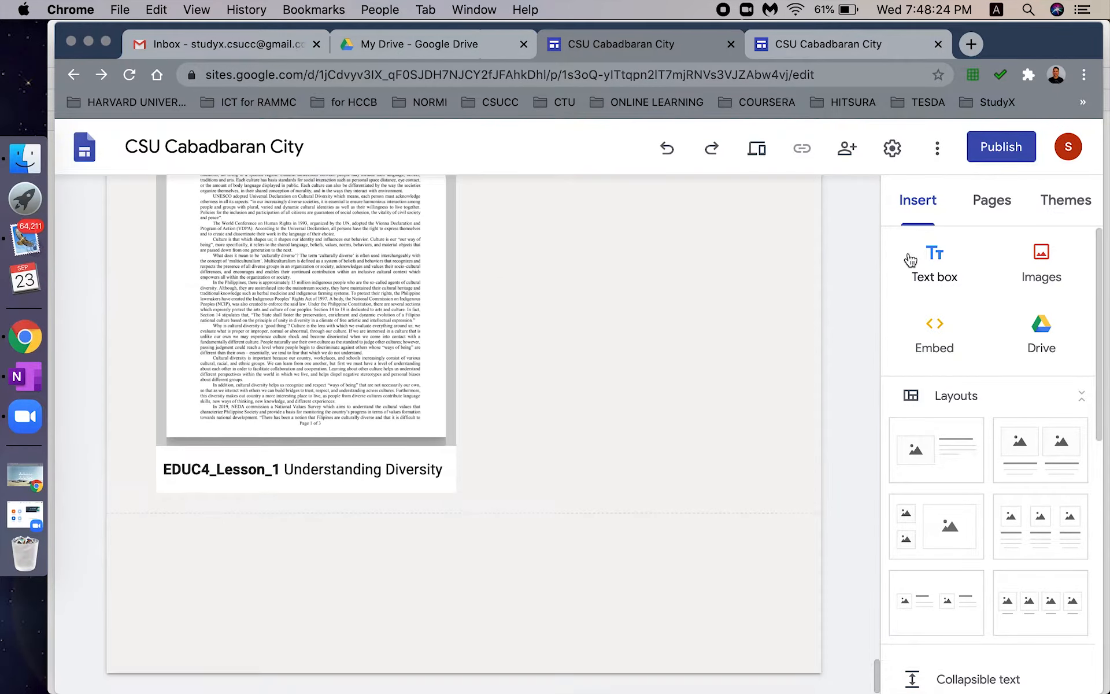
- Add the bold notice inviting readers to access or download more PDF copies, with a yellow Emphasis 2 background
left_click(884, 294)
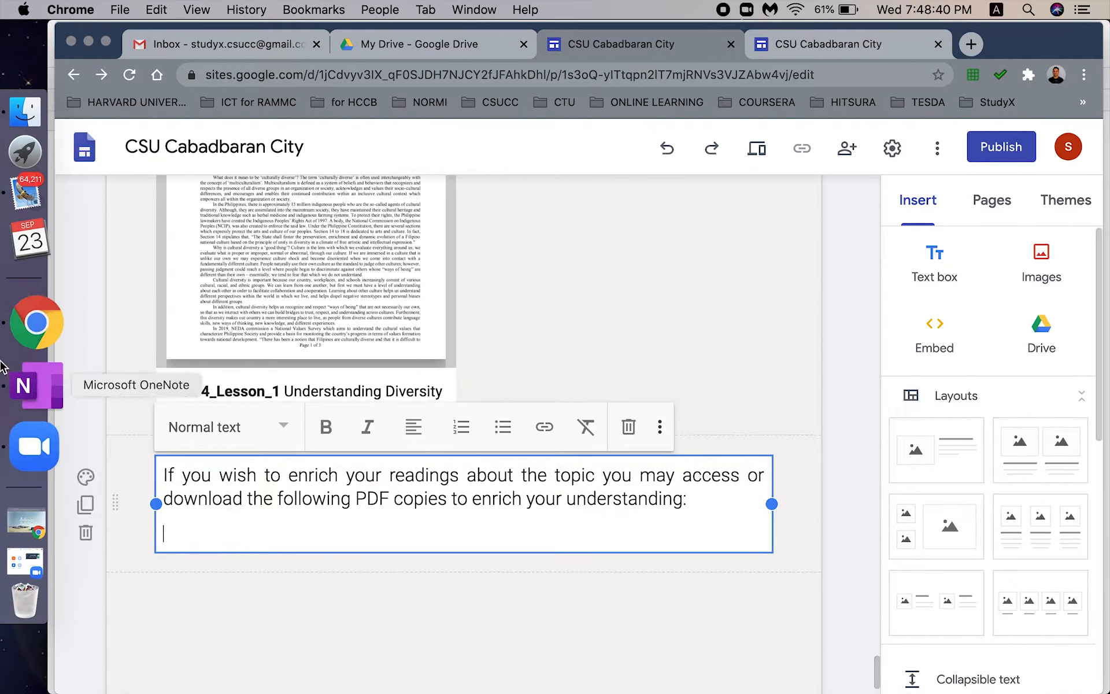
key("BackSpace")
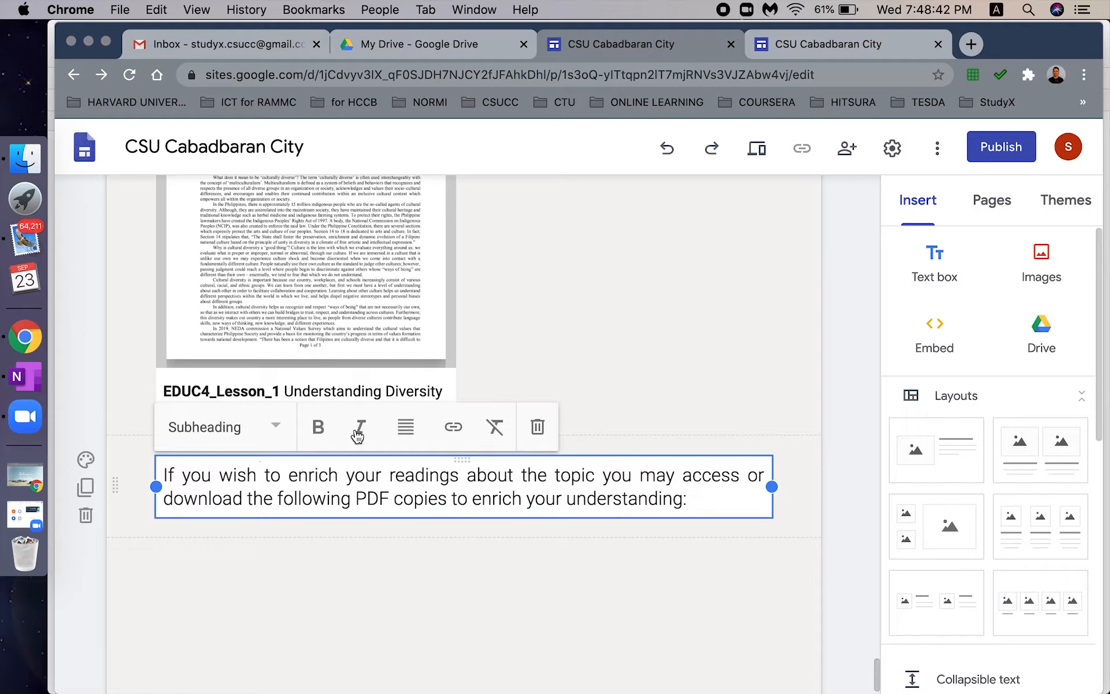
left_click(92, 475)
left_click(91, 471)
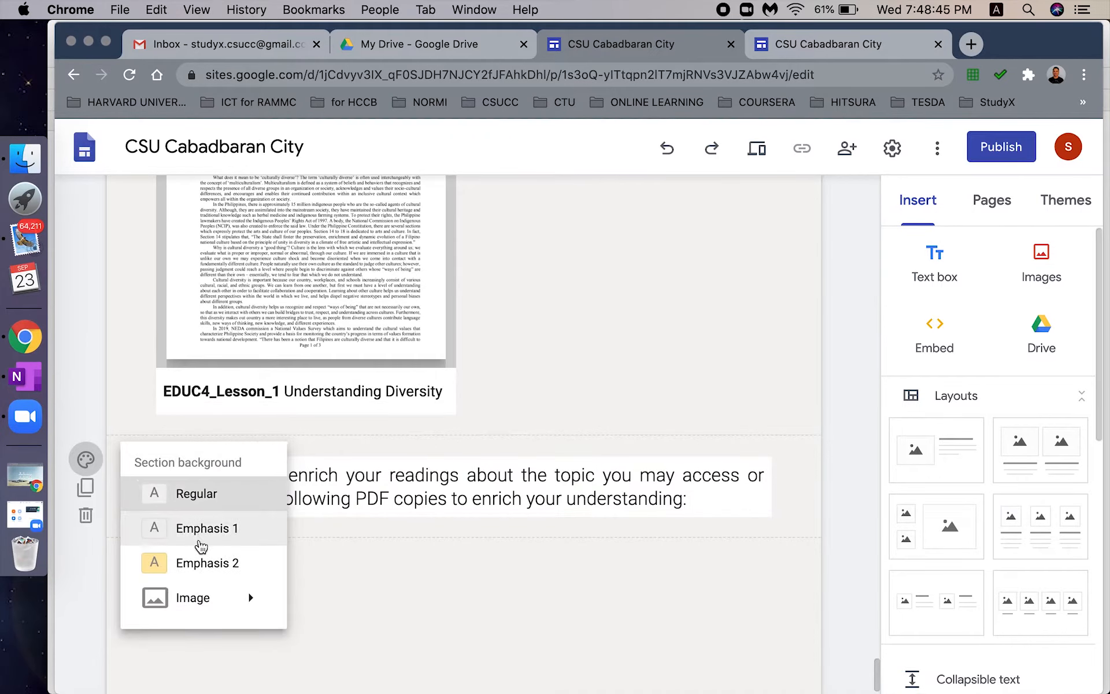
left_click(269, 555)
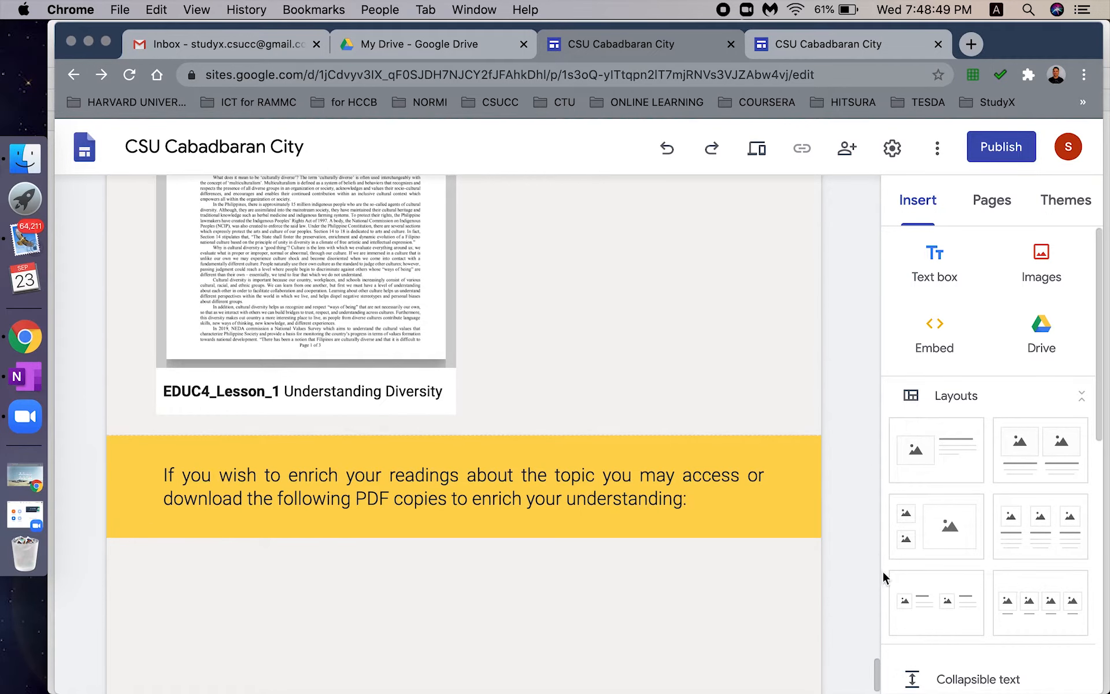
scroll(877, 671, "down", 1)
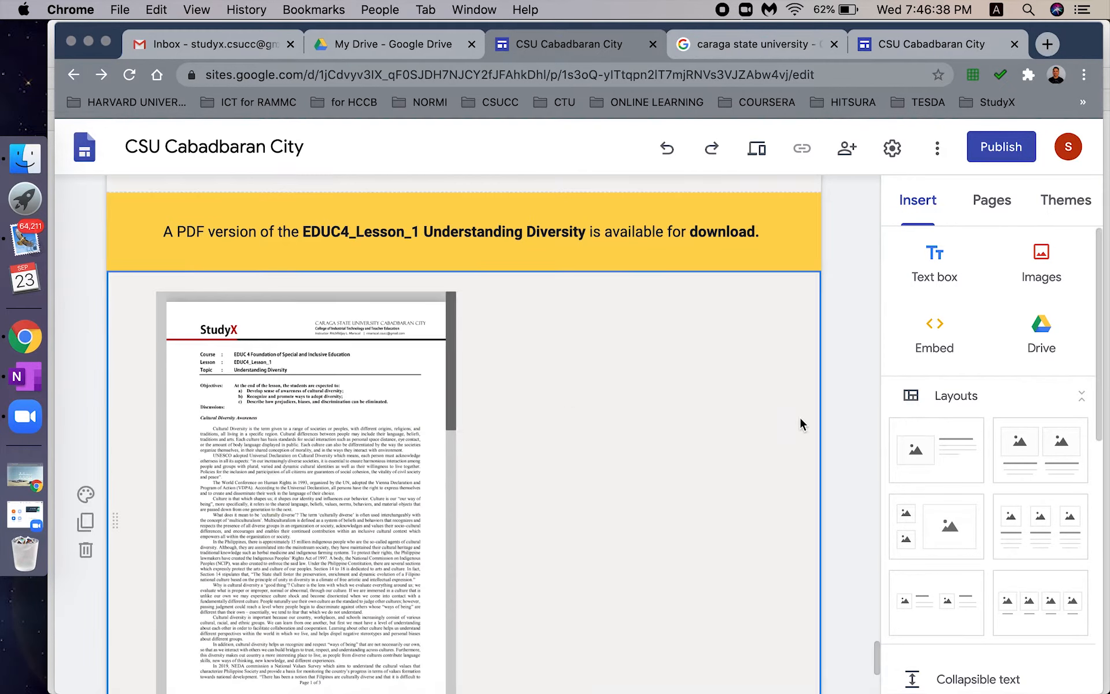
- Scroll down the lesson page and bring up the 'Embed from the web' dialog from the Insert panel
scroll(800, 423, "down", 2)
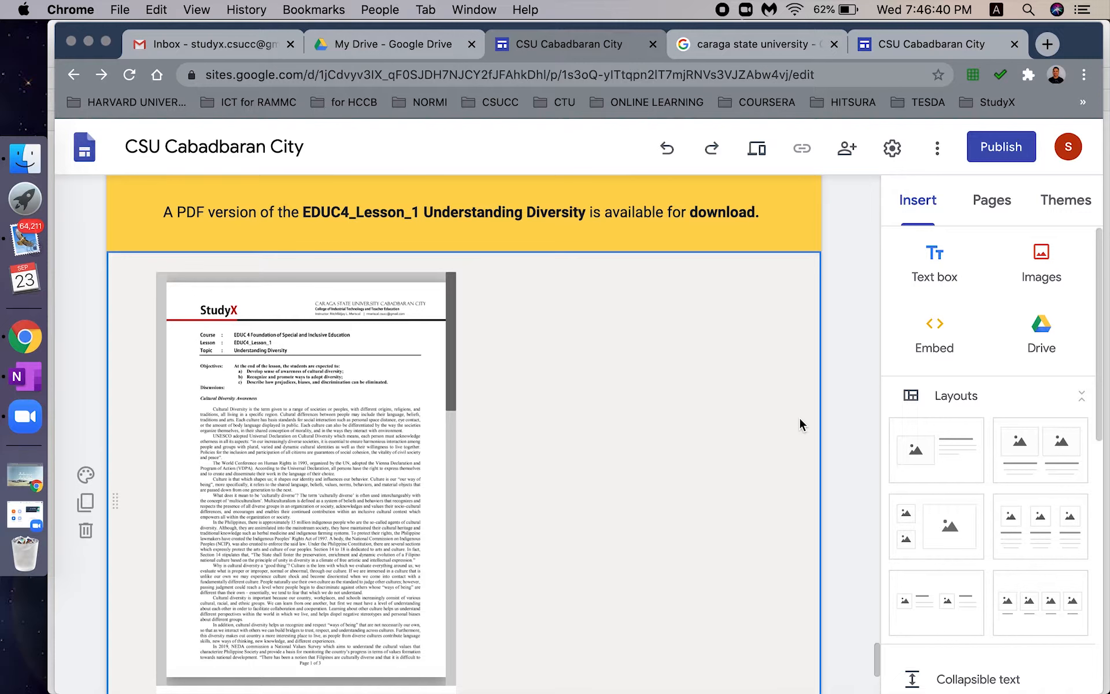
scroll(799, 435, "up", 10)
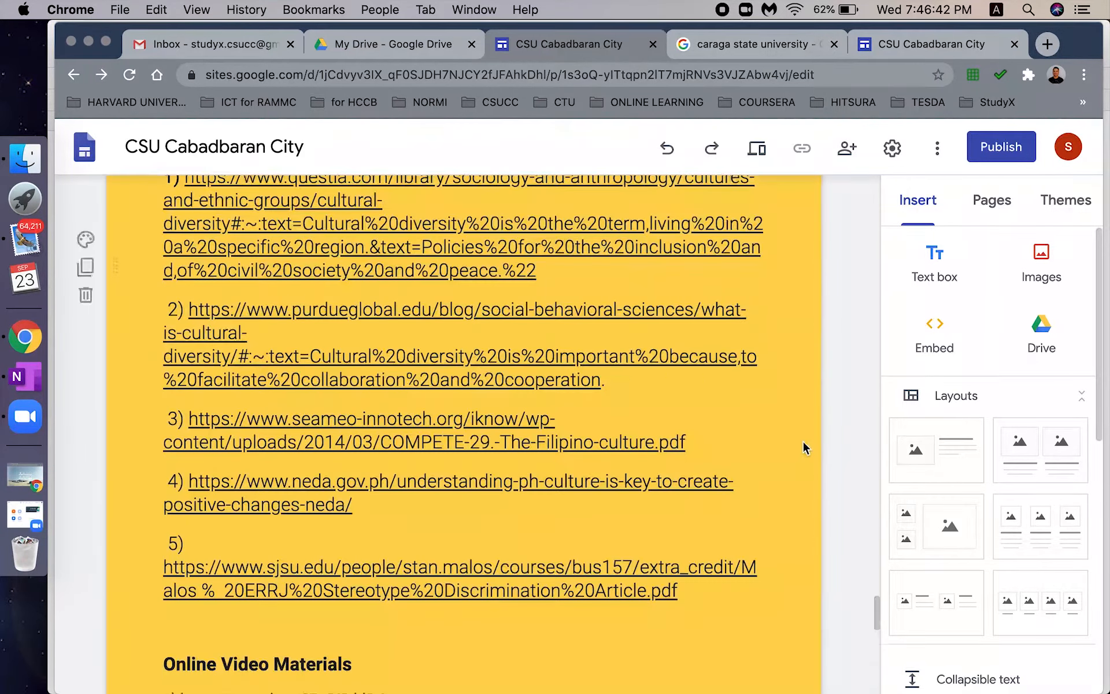
scroll(802, 439, "down", 15)
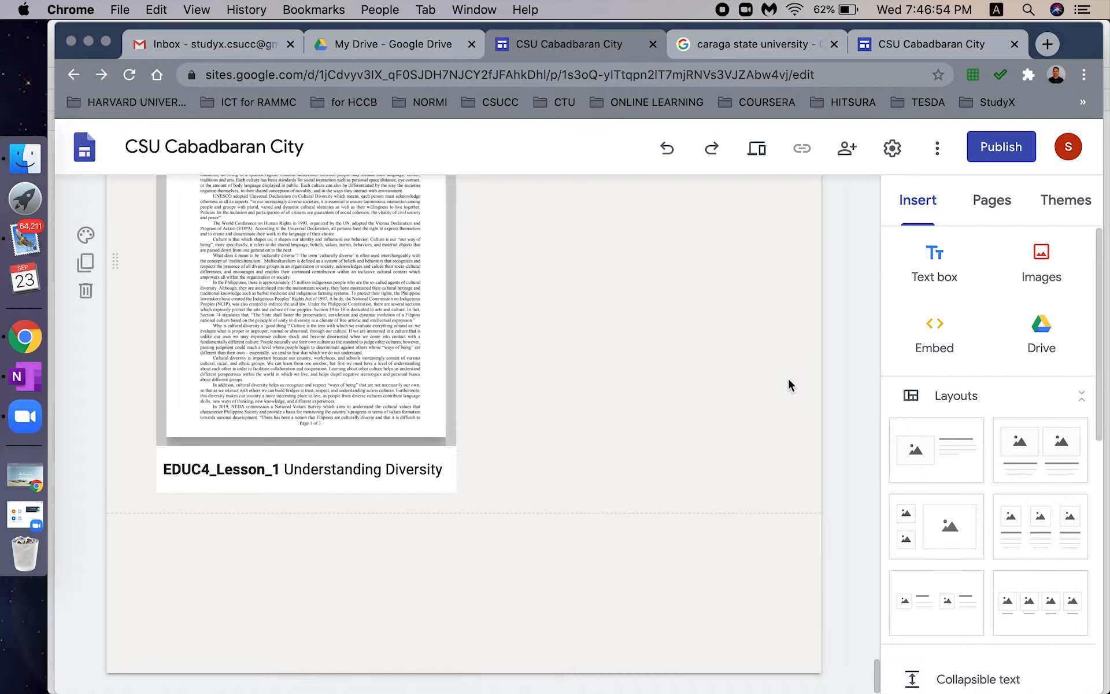
left_click(916, 205)
left_click(939, 340)
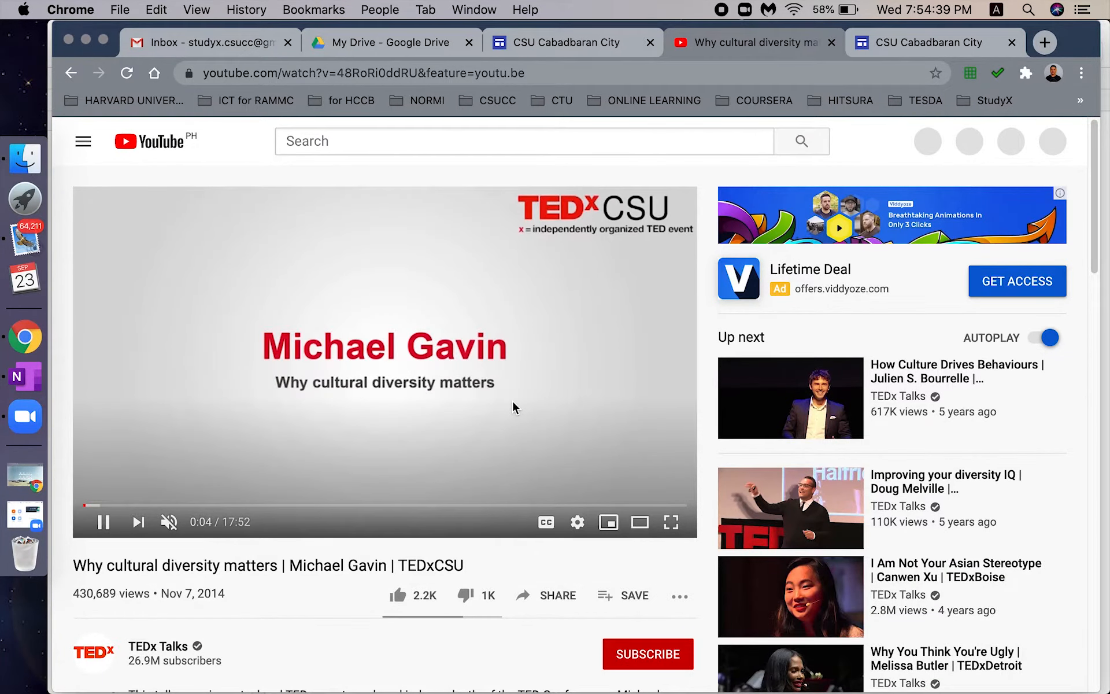
- Copy the URL of the 'Why cultural diversity matters' TEDxCSU video and return to the Sites editor
left_click(543, 73)
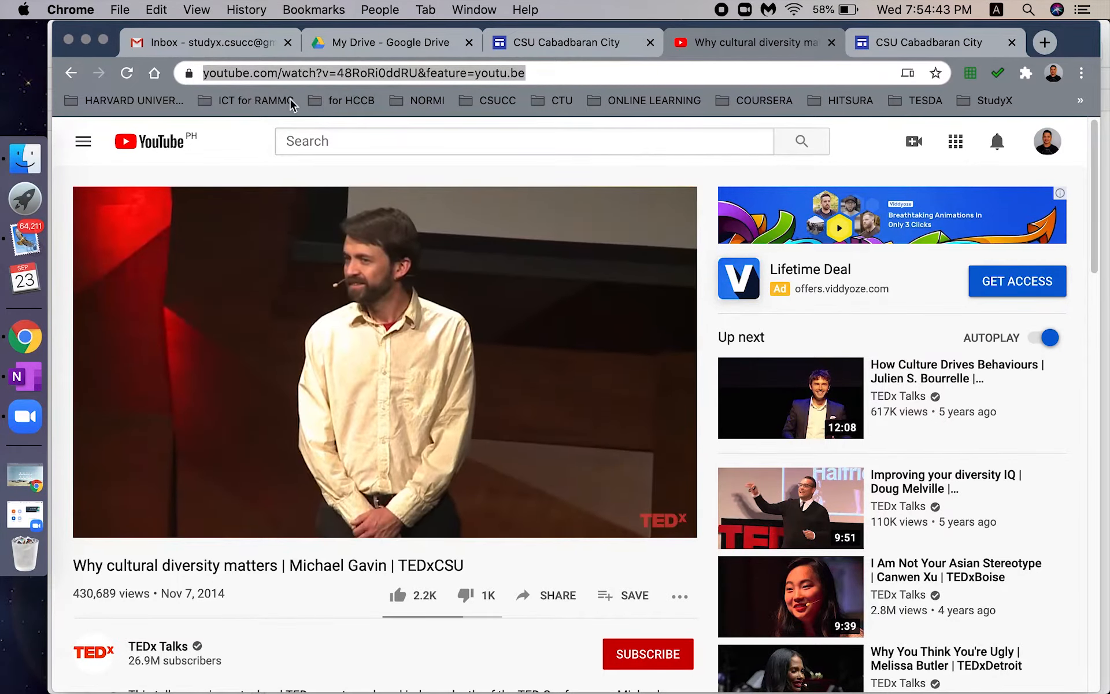
right_click(482, 255)
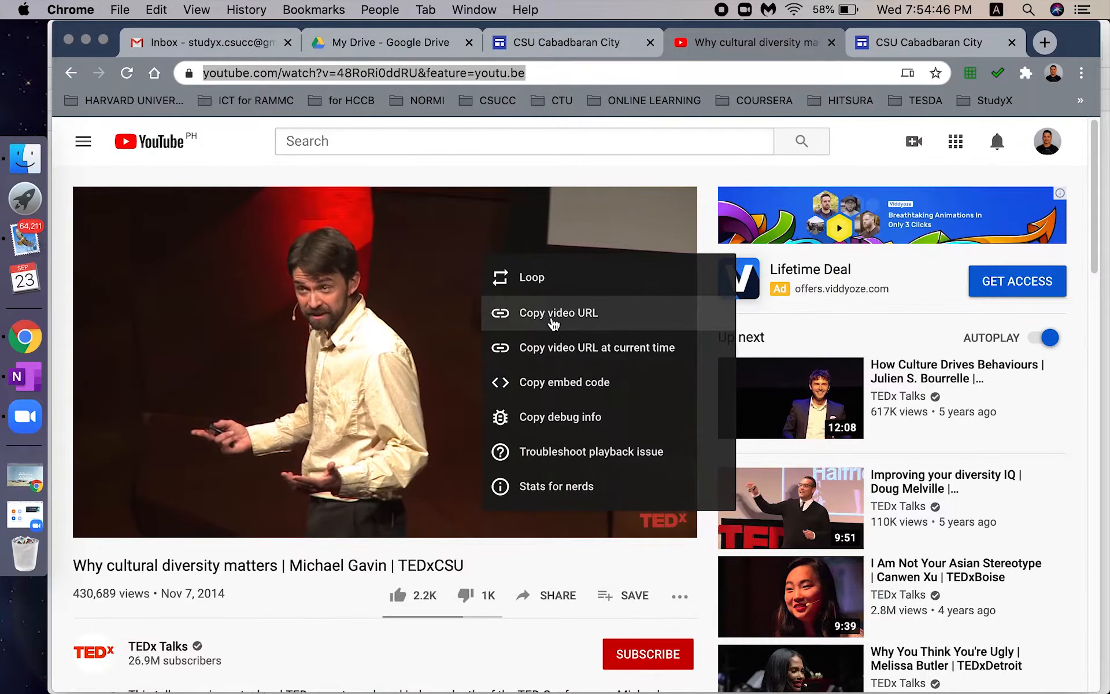
left_click(564, 316)
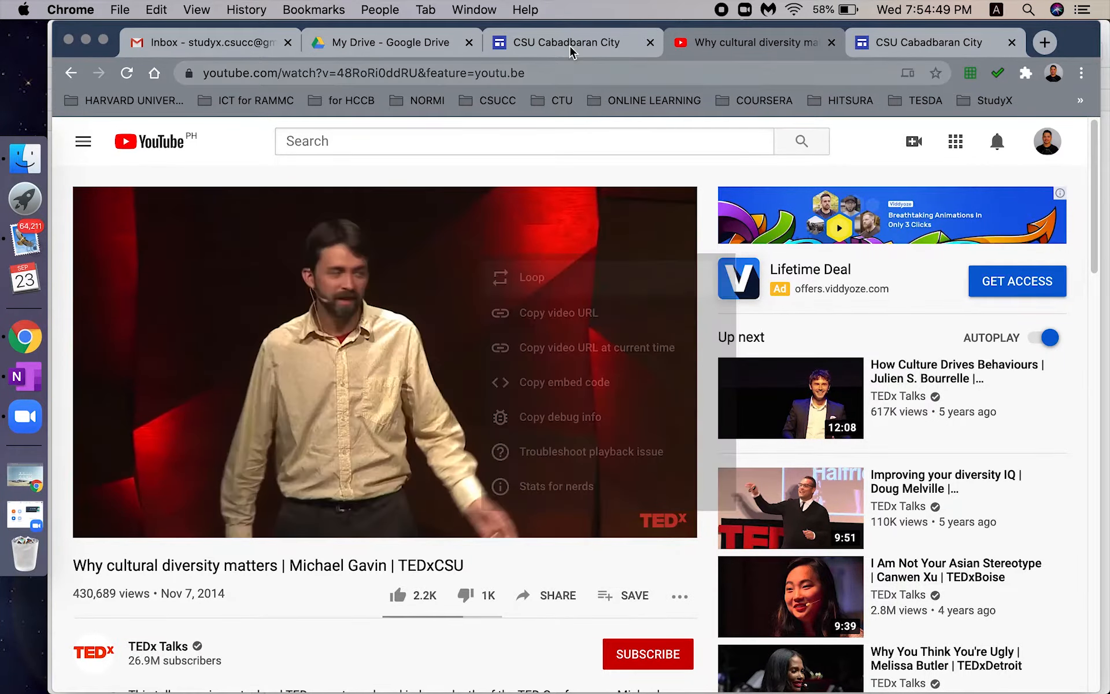
left_click(570, 46)
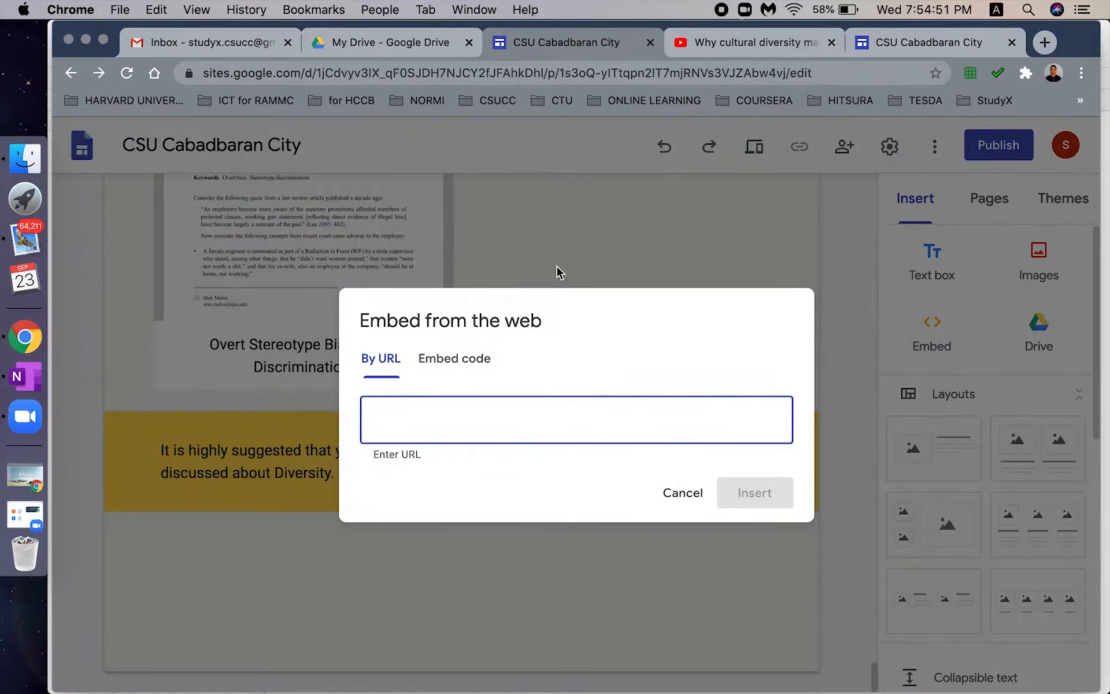
- Embed the copied 'Why cultural diversity matters' YouTube link on the page and select its section
key("super+v")
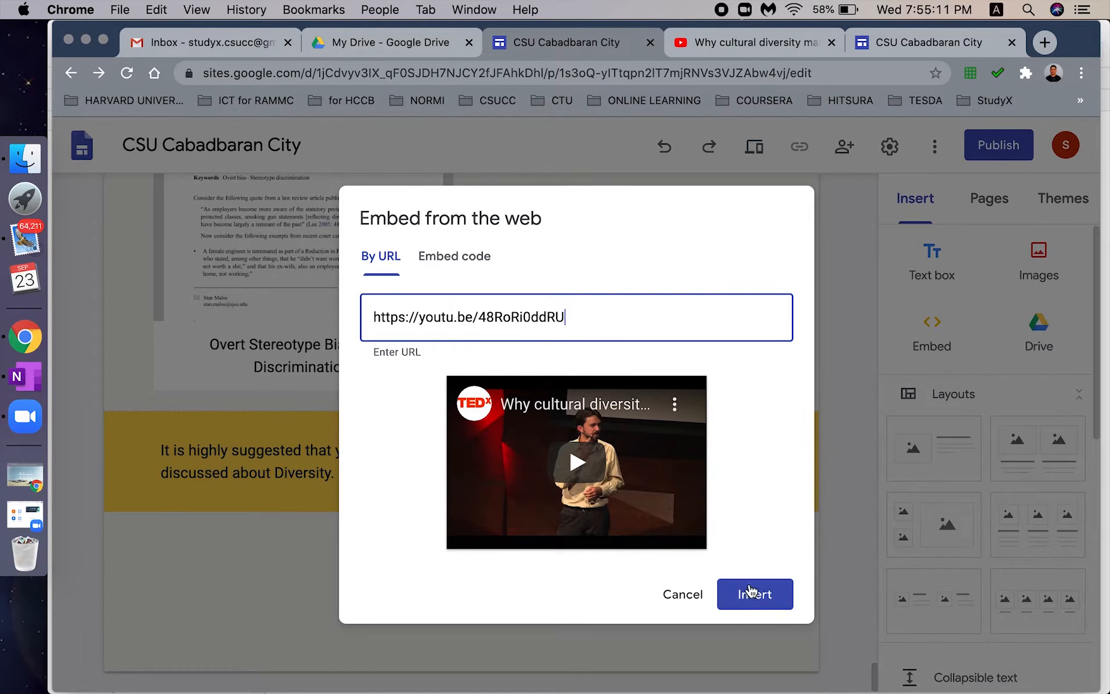
left_click(747, 601)
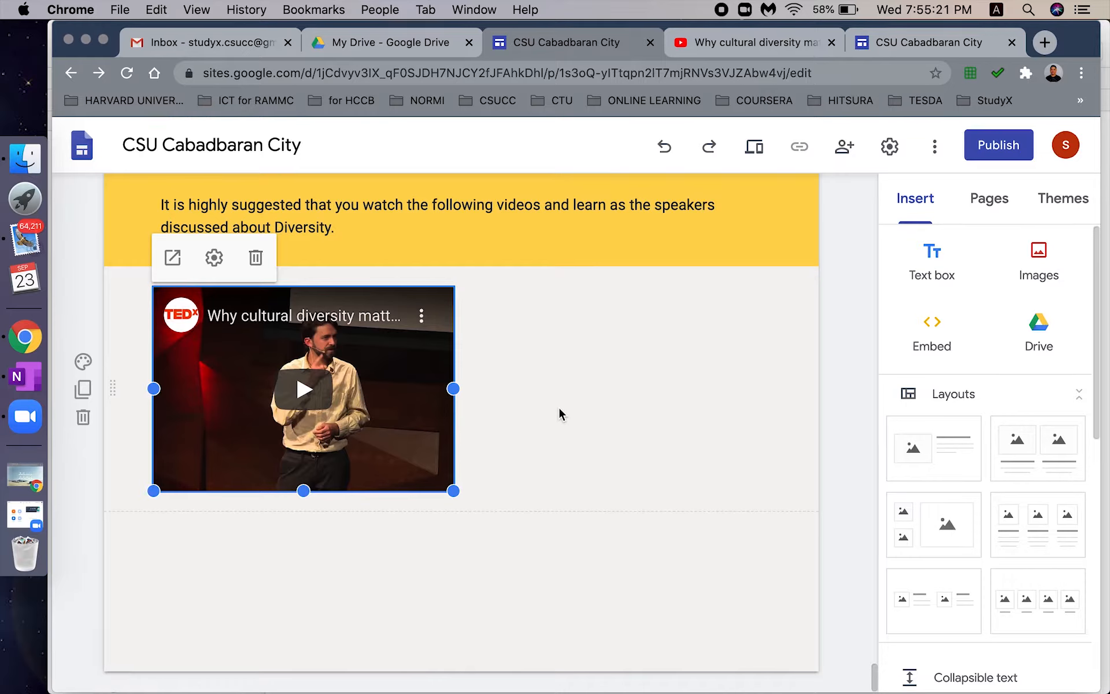
left_click(587, 416)
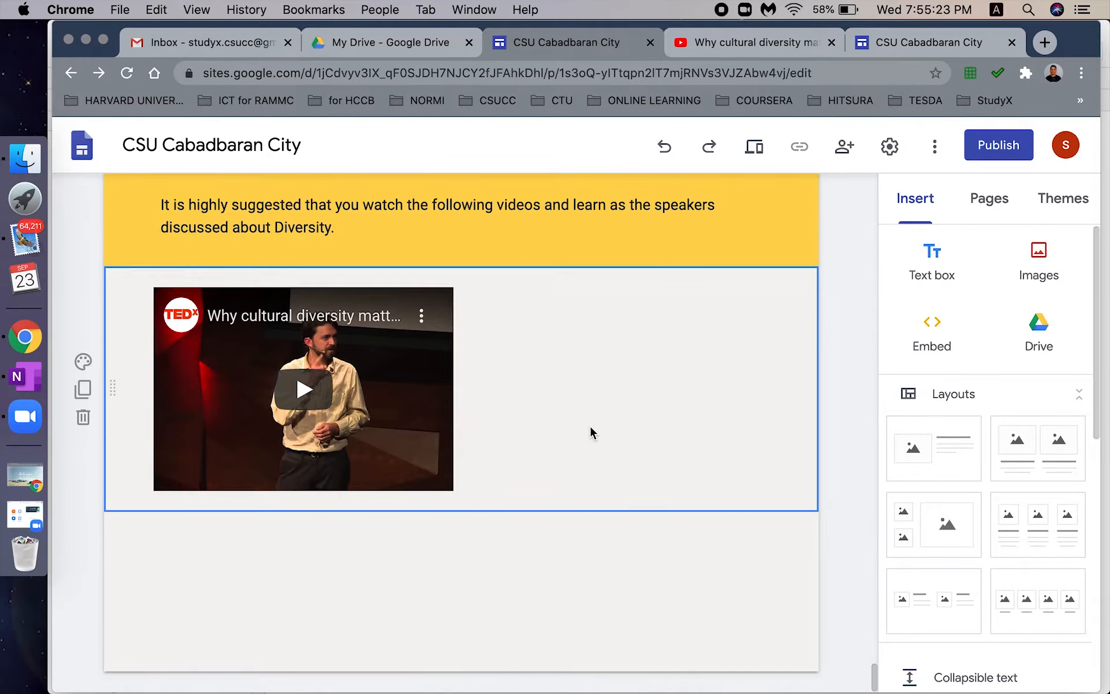
- Place a text box beside the video holding the three pasted description paragraphs in Normal text
left_click(939, 256)
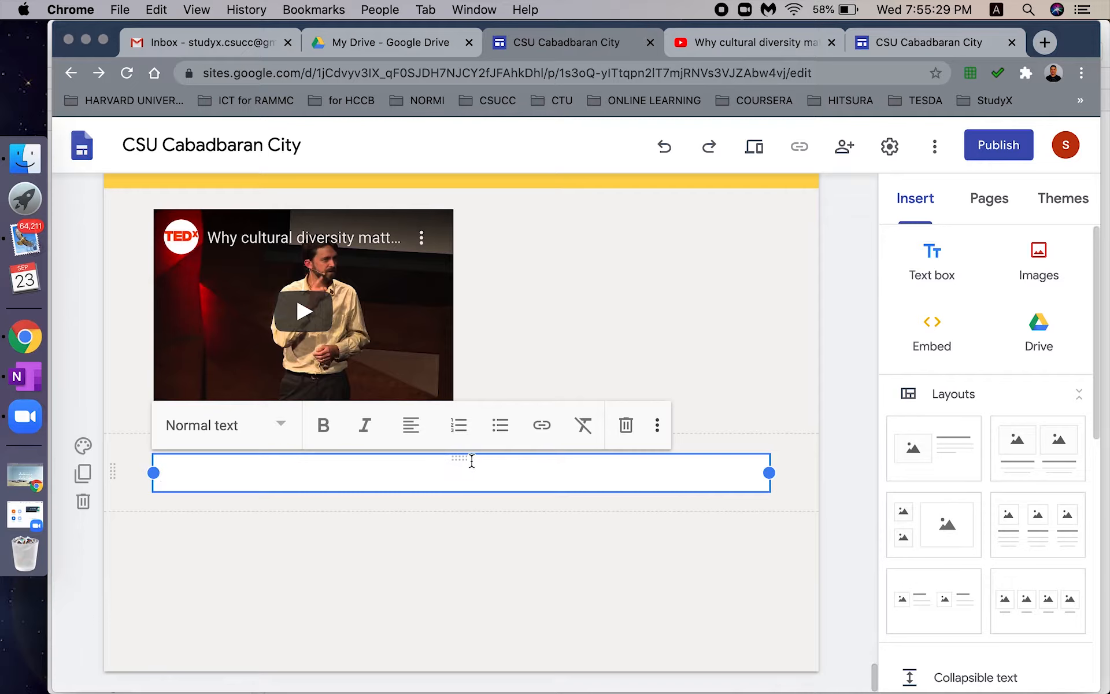
left_click_drag(463, 459, 584, 282)
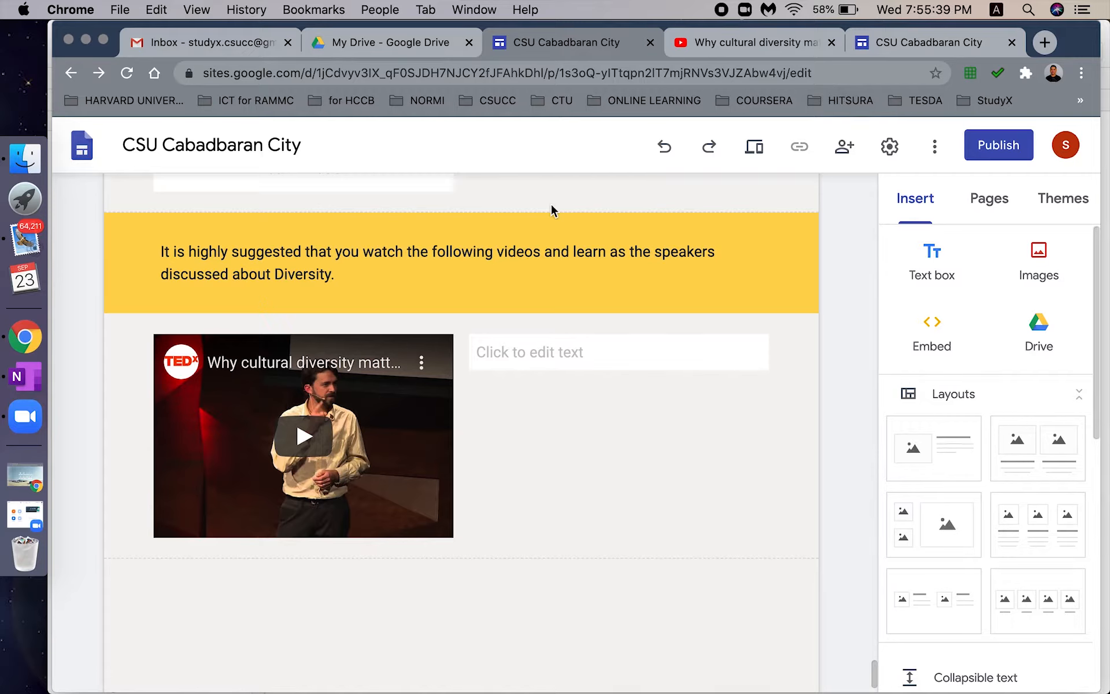
left_click(546, 349)
key("super+v")
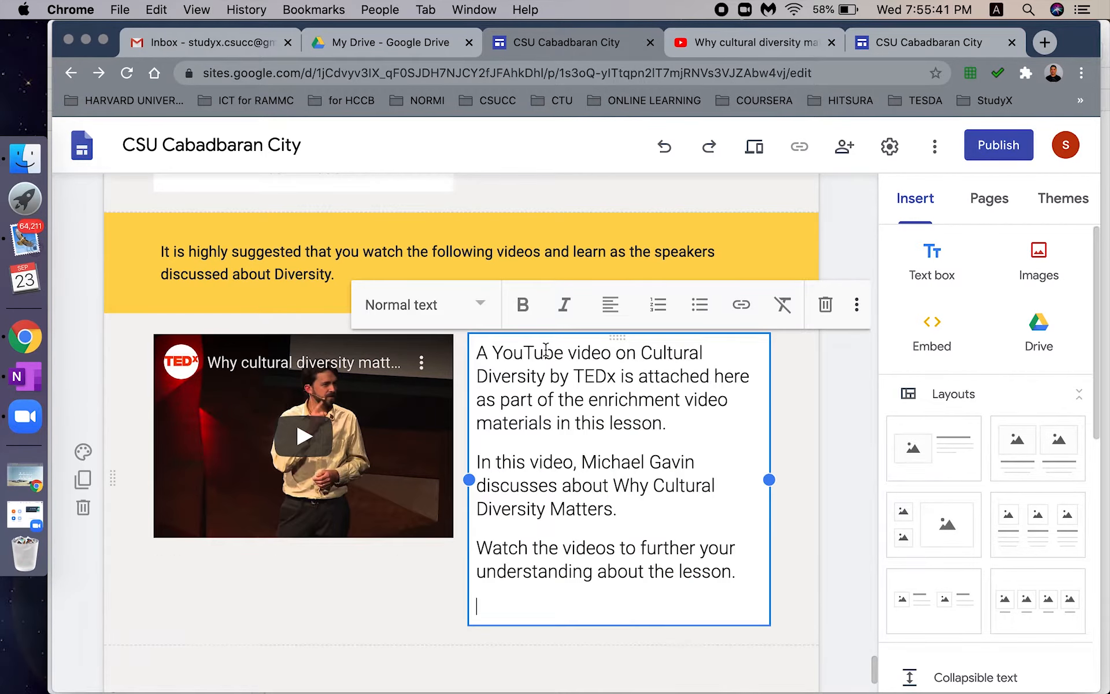
left_click(612, 453)
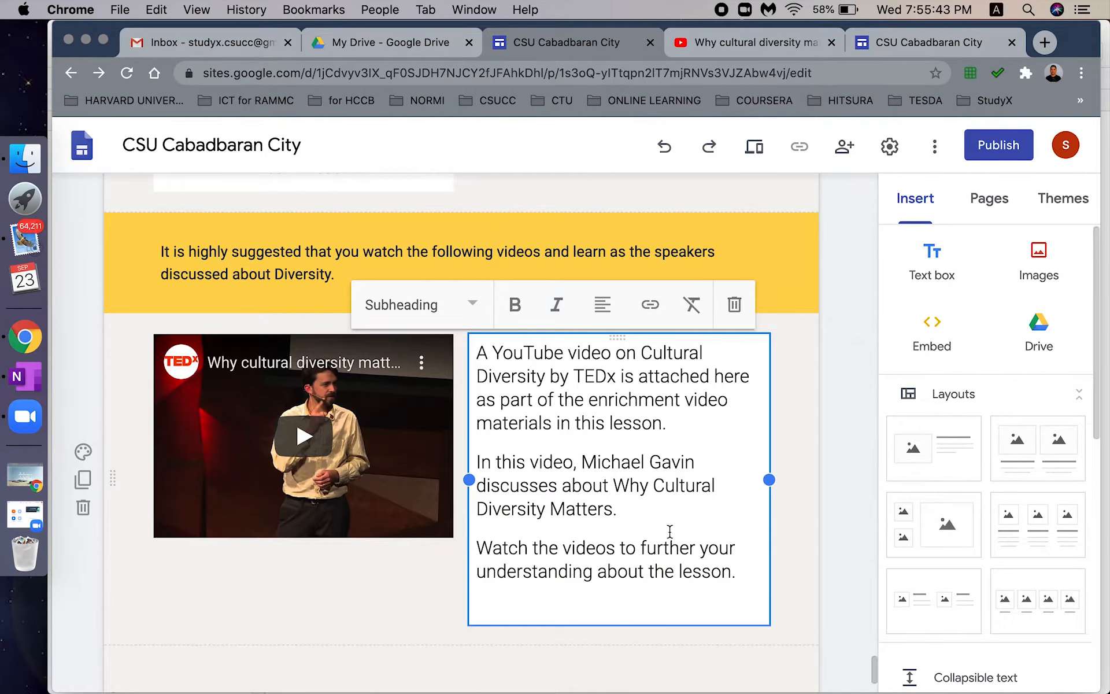
key("super+a")
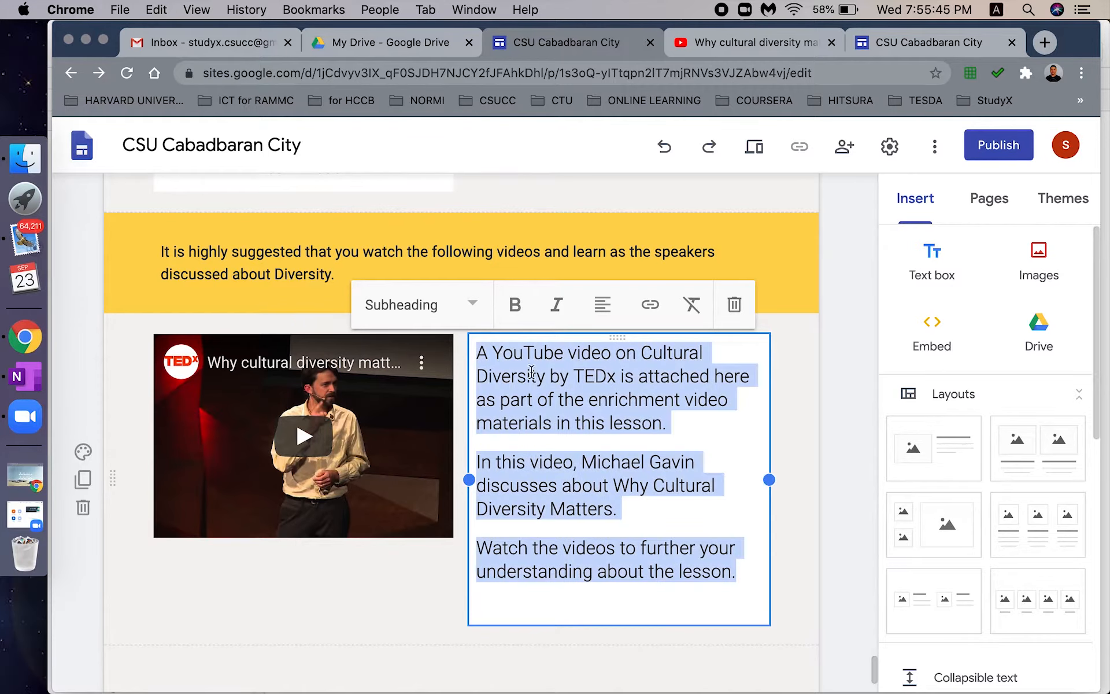
left_click(473, 307)
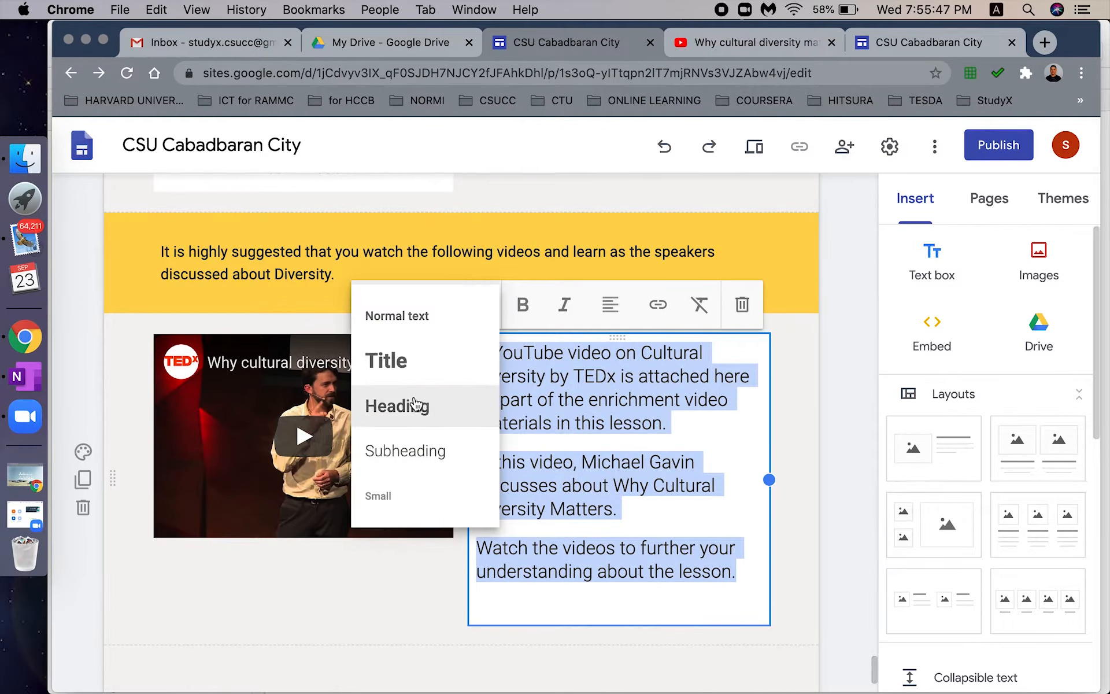
left_click(410, 327)
left_click(614, 420)
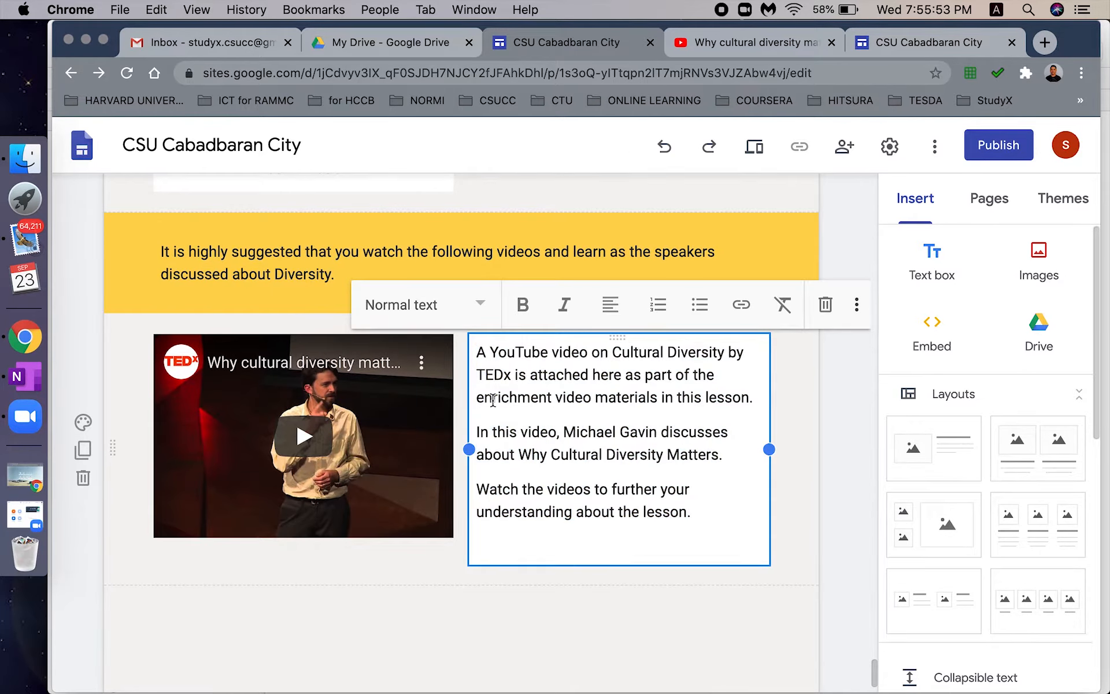
- Give the video's section the Emphasis 1 background
left_click(82, 422)
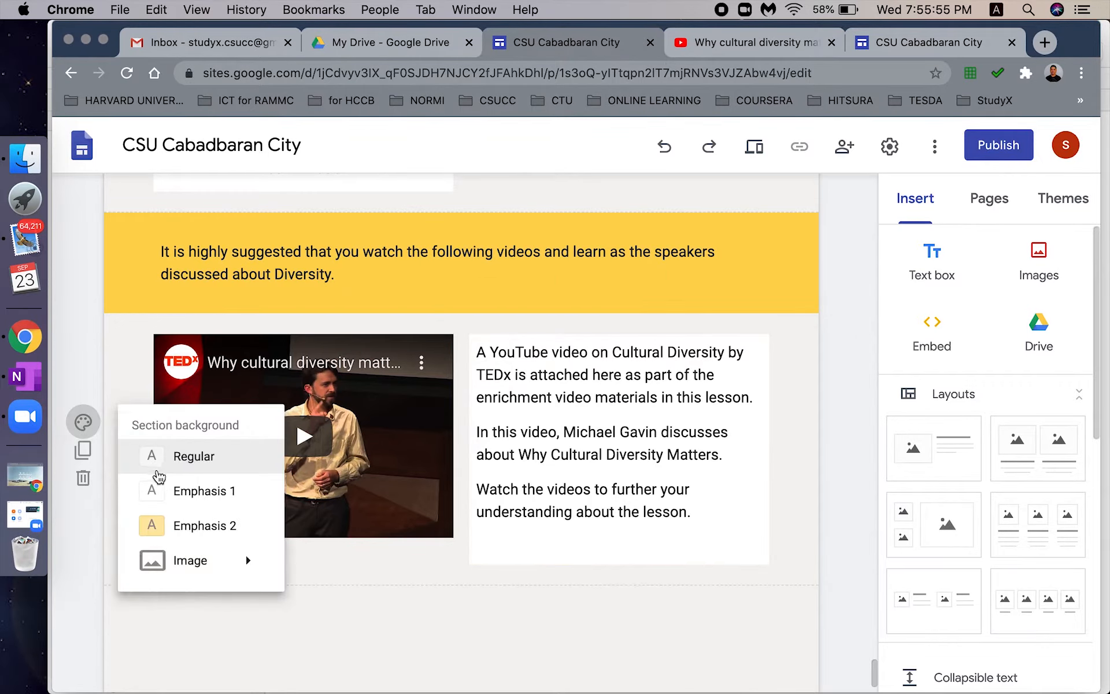
left_click(174, 501)
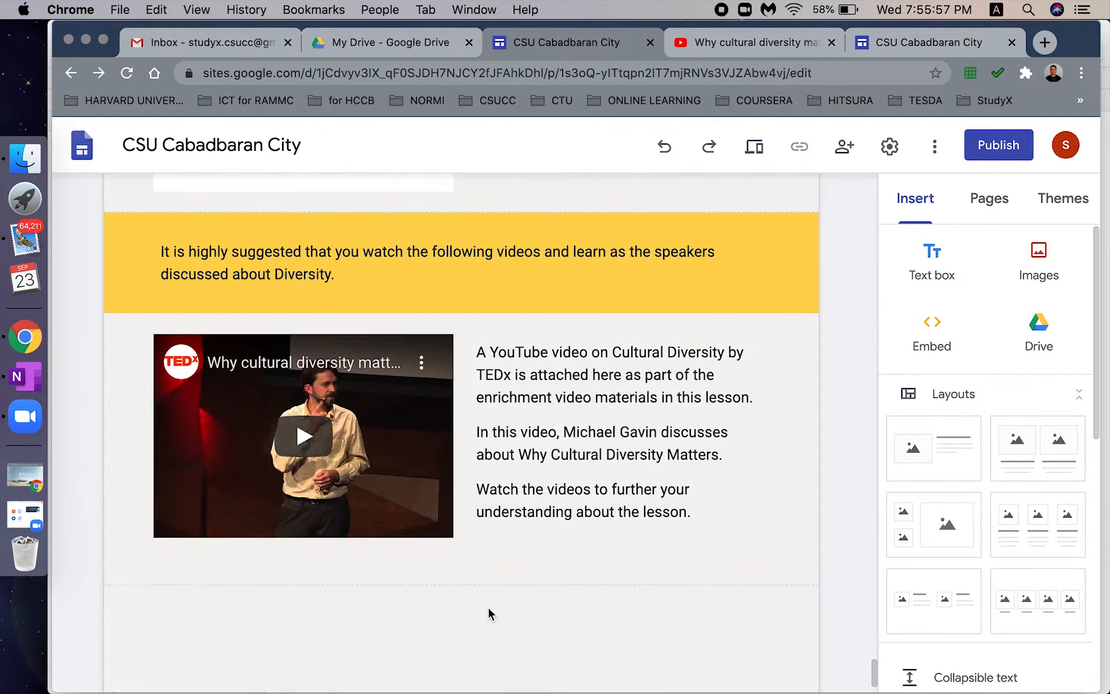
scroll(785, 543, "up", 2)
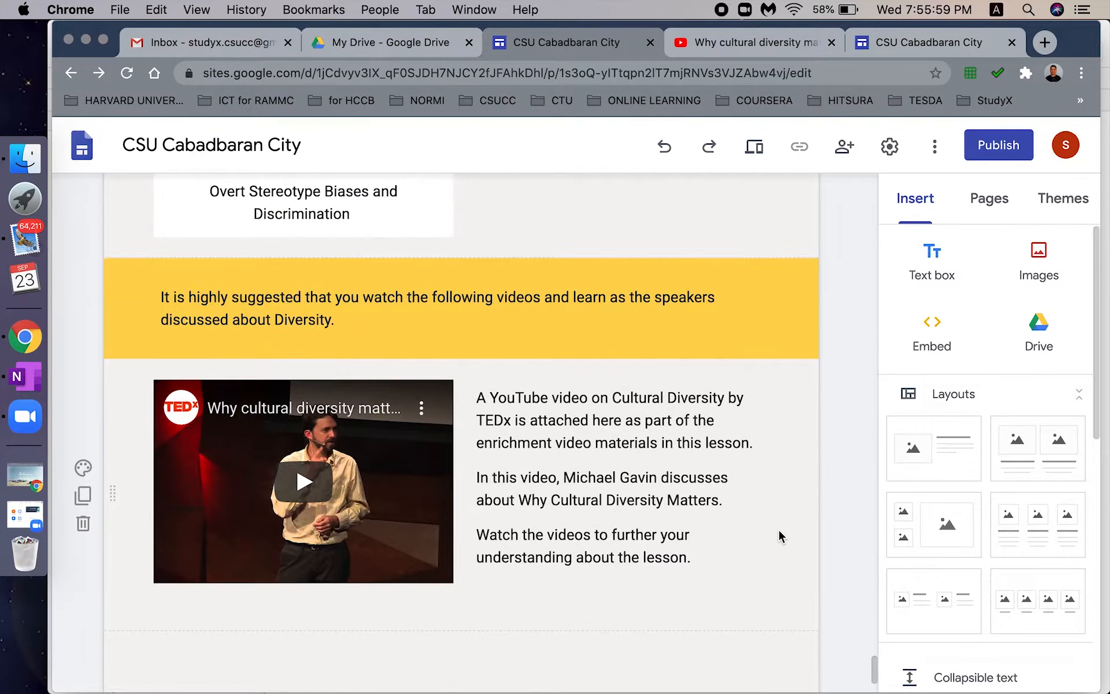
- Copy the link of the TEDxUCSD 'Cultural Diversity: The Sum of Our Parts' video and return to Sites
scroll(783, 530, "down", 4)
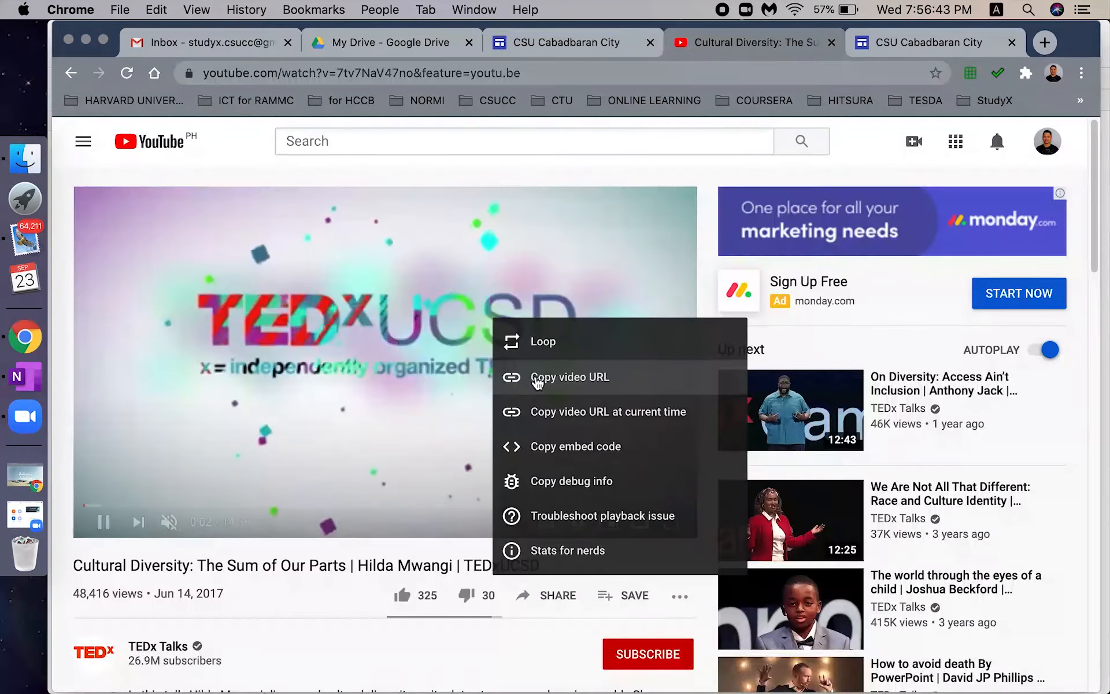
left_click(535, 381)
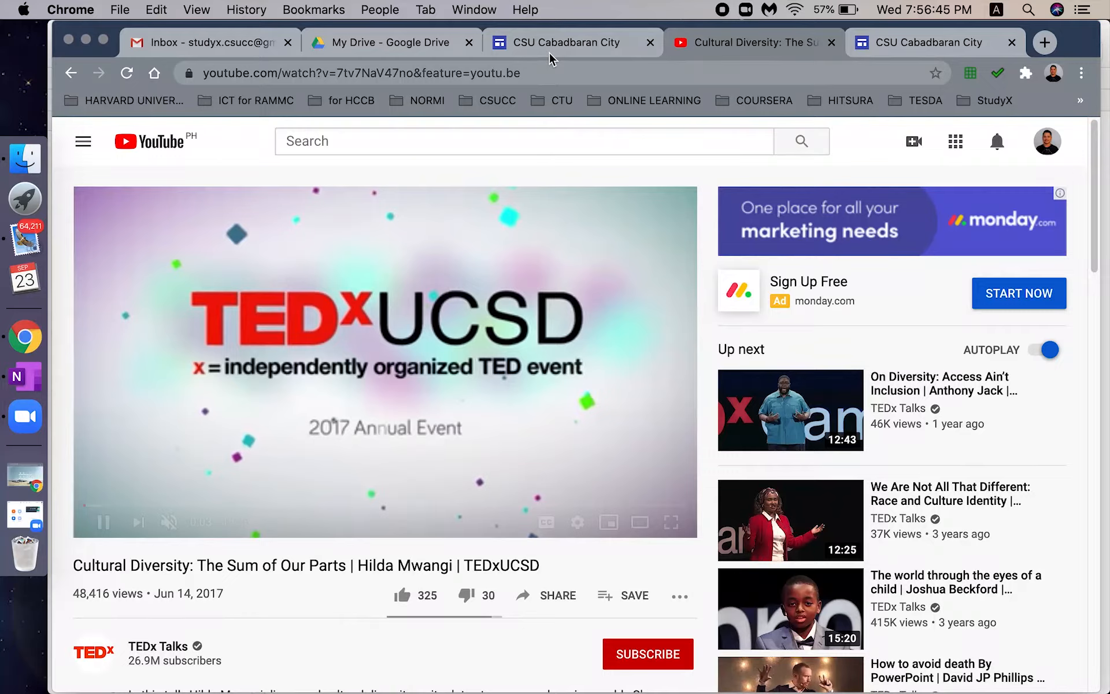
left_click(549, 51)
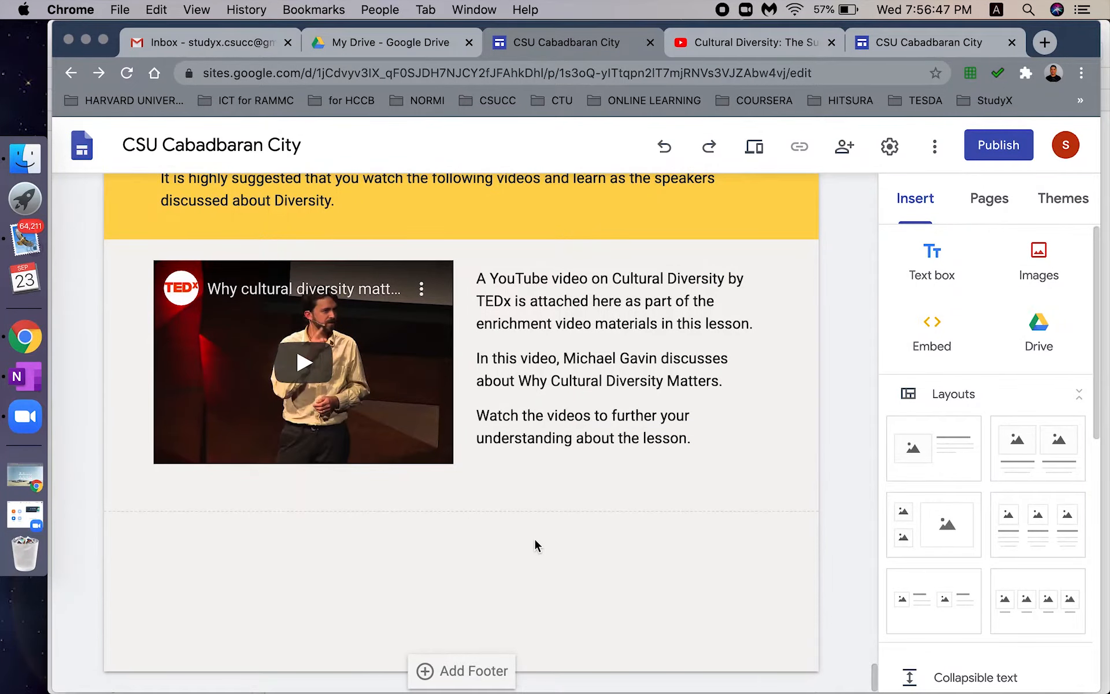
- Embed the 'Cultural Diversity: The Sum of Our Parts' video using its recopied YouTube URL
left_click(931, 339)
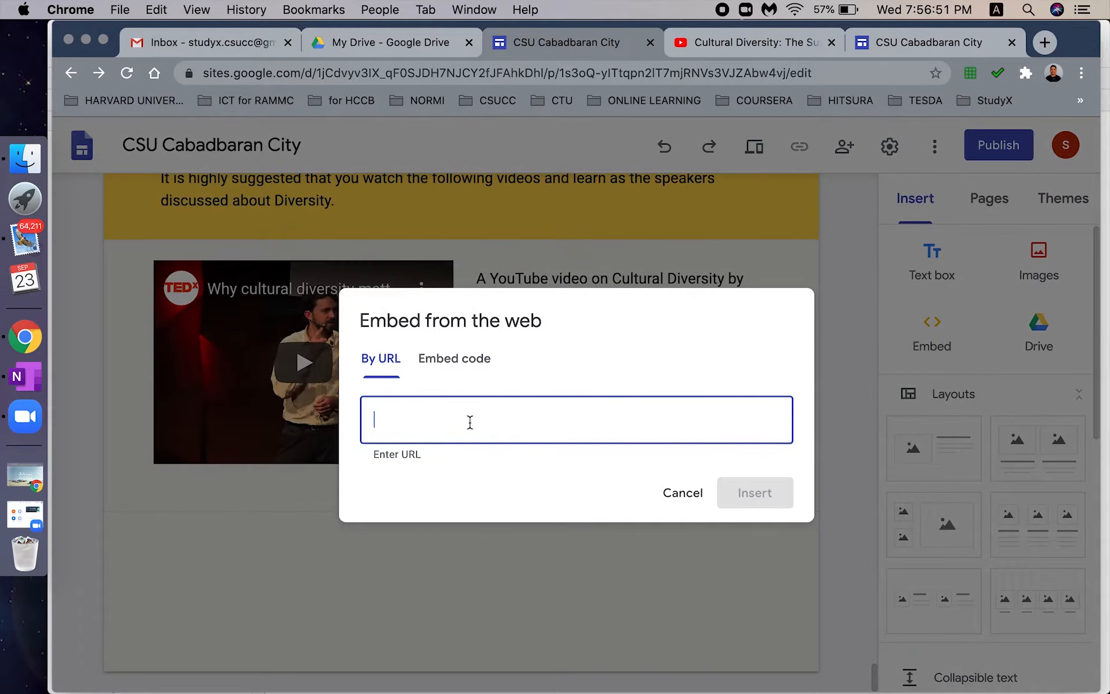
left_click(743, 51)
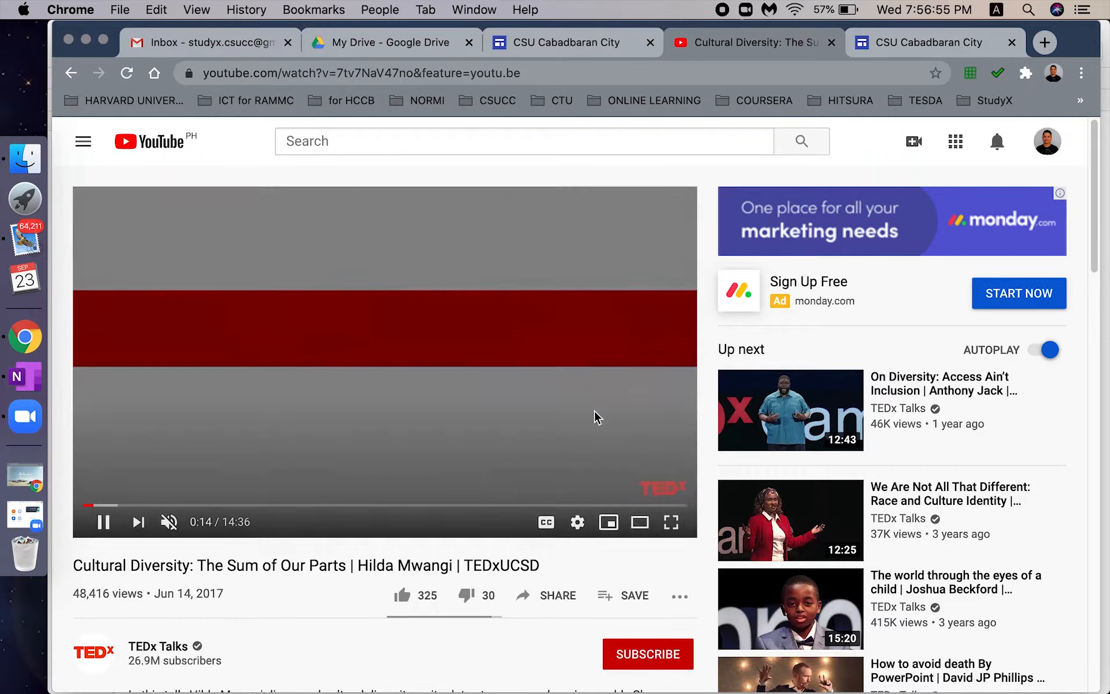
right_click(595, 415)
left_click(656, 473)
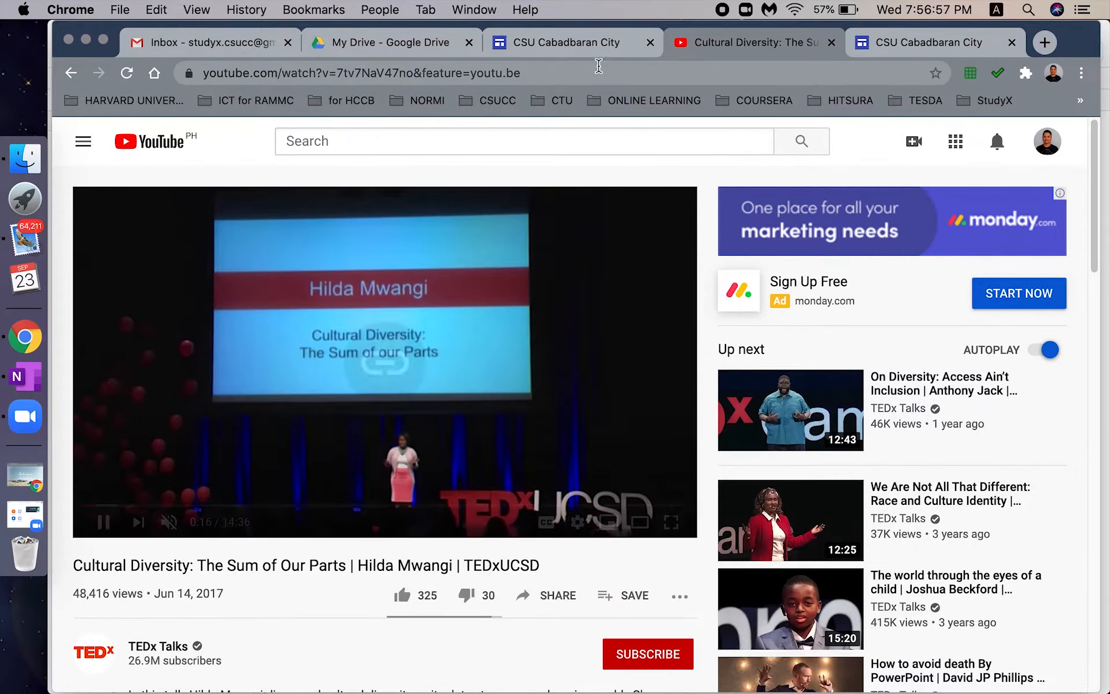
left_click(566, 42)
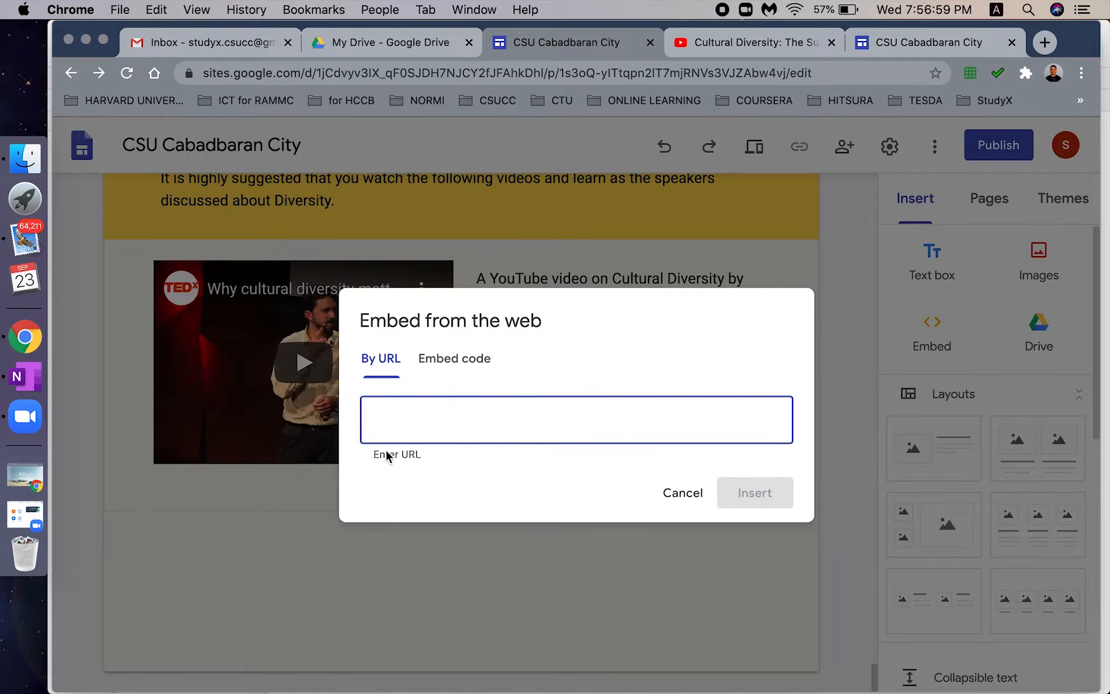
key("cmd+v")
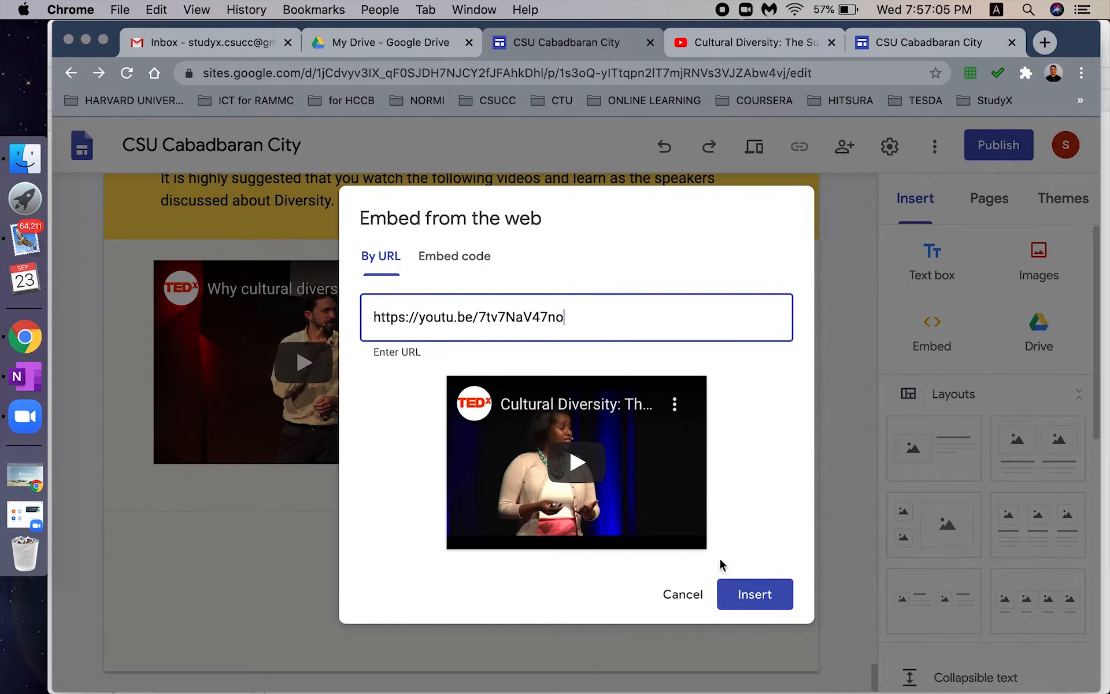
left_click(728, 600)
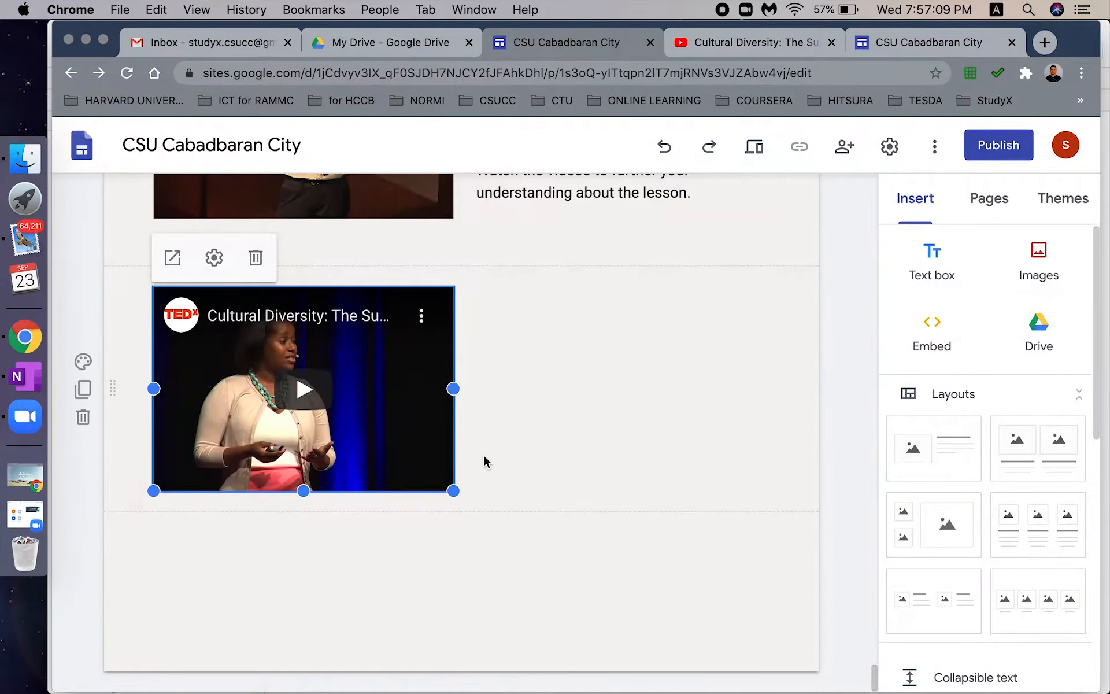
- Add a text box beside the second video describing it as another interesting 2017 TEDx talk
left_click(597, 452)
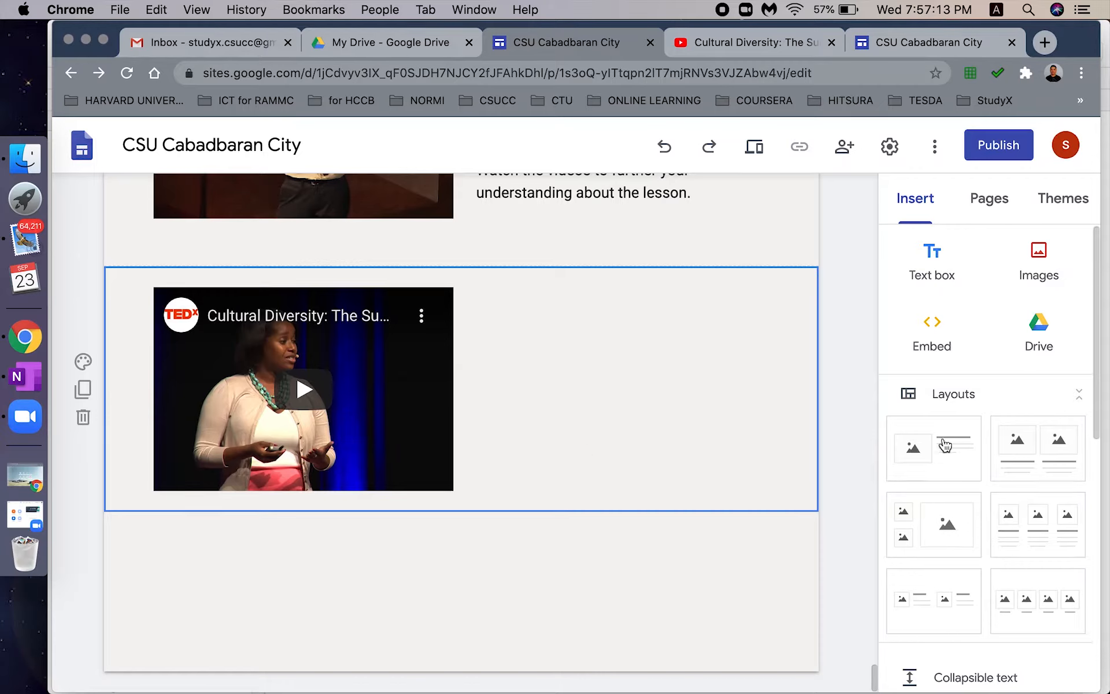
left_click_drag(1097, 387, 1096, 384)
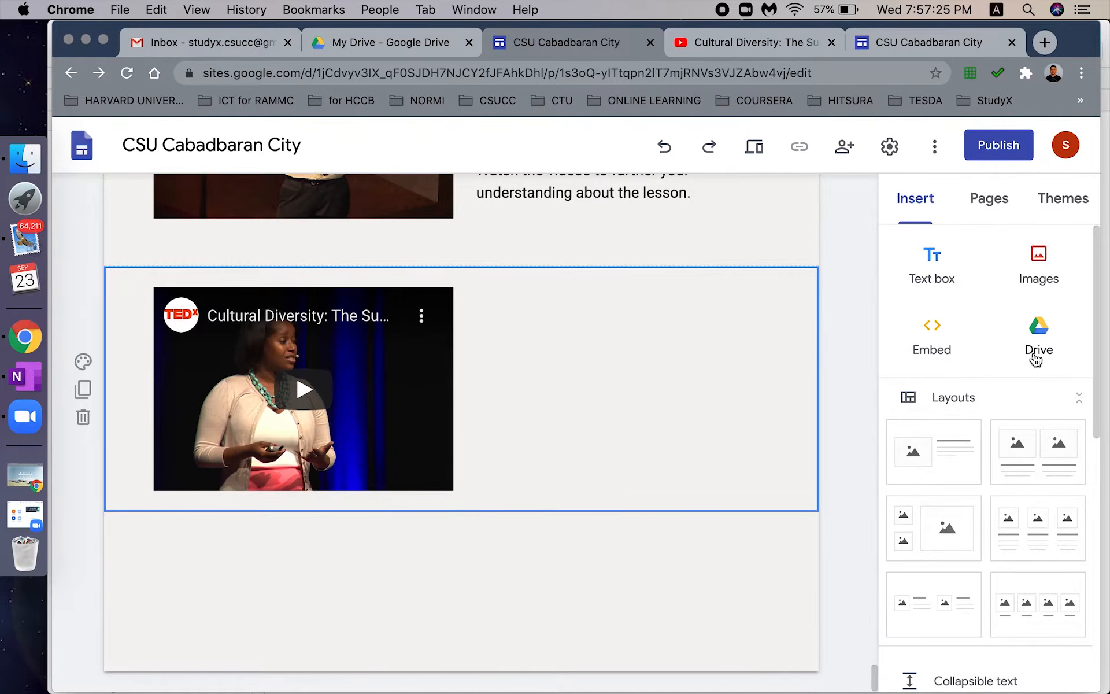
left_click_drag(909, 278, 384, 535)
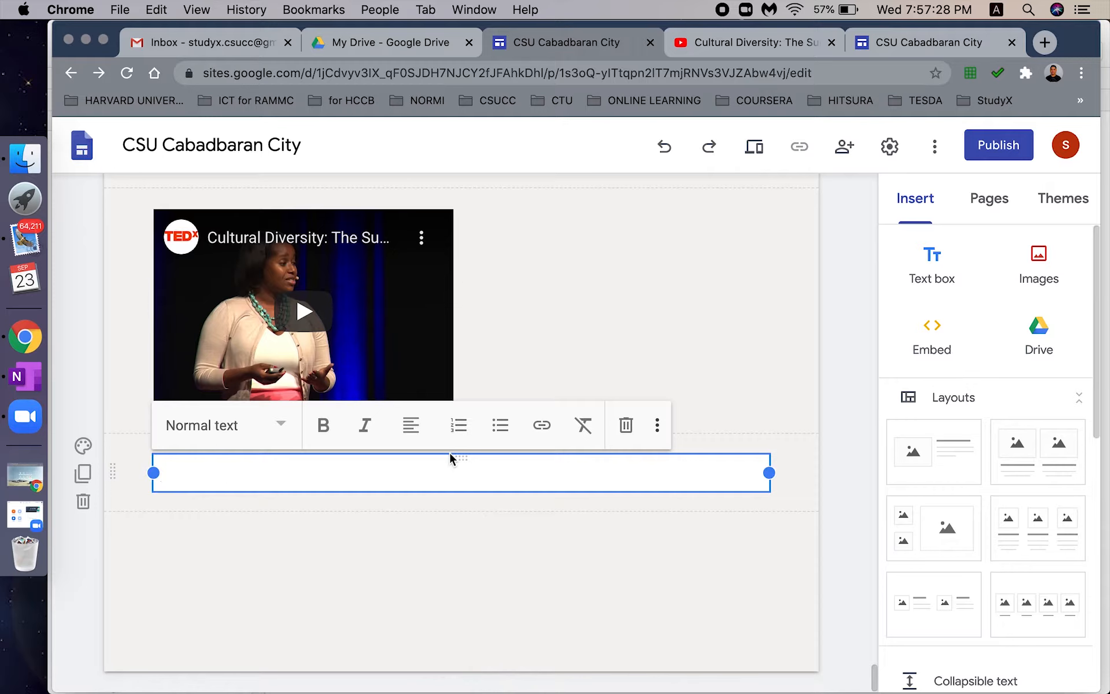
left_click_drag(455, 457, 620, 291)
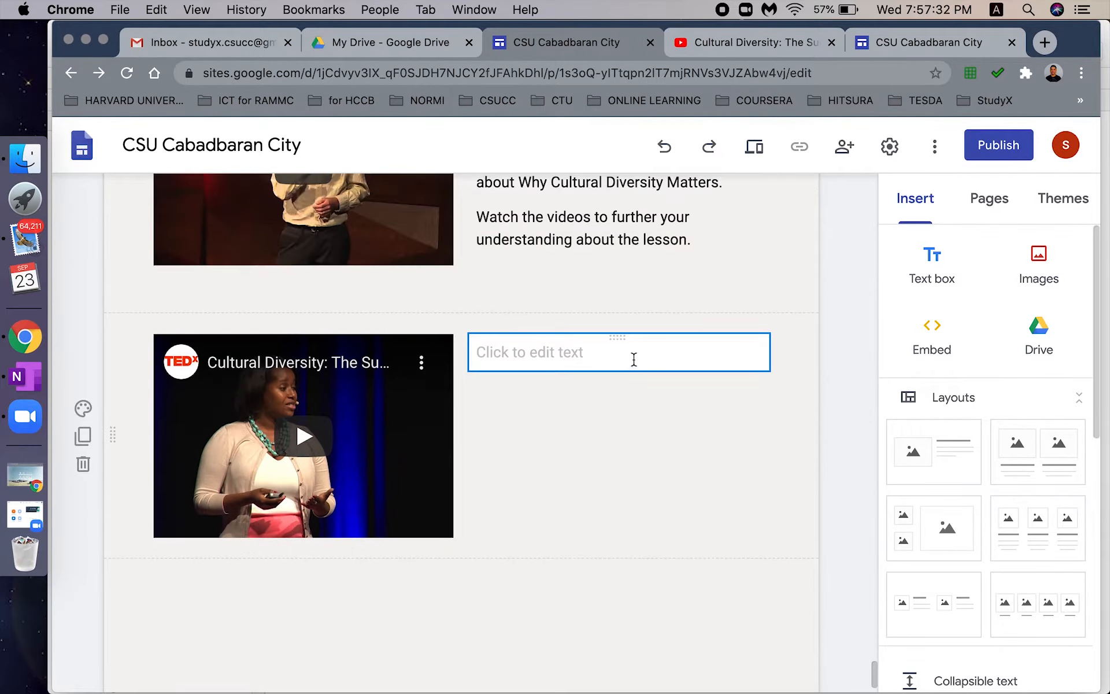
left_click(633, 359)
key("super+v")
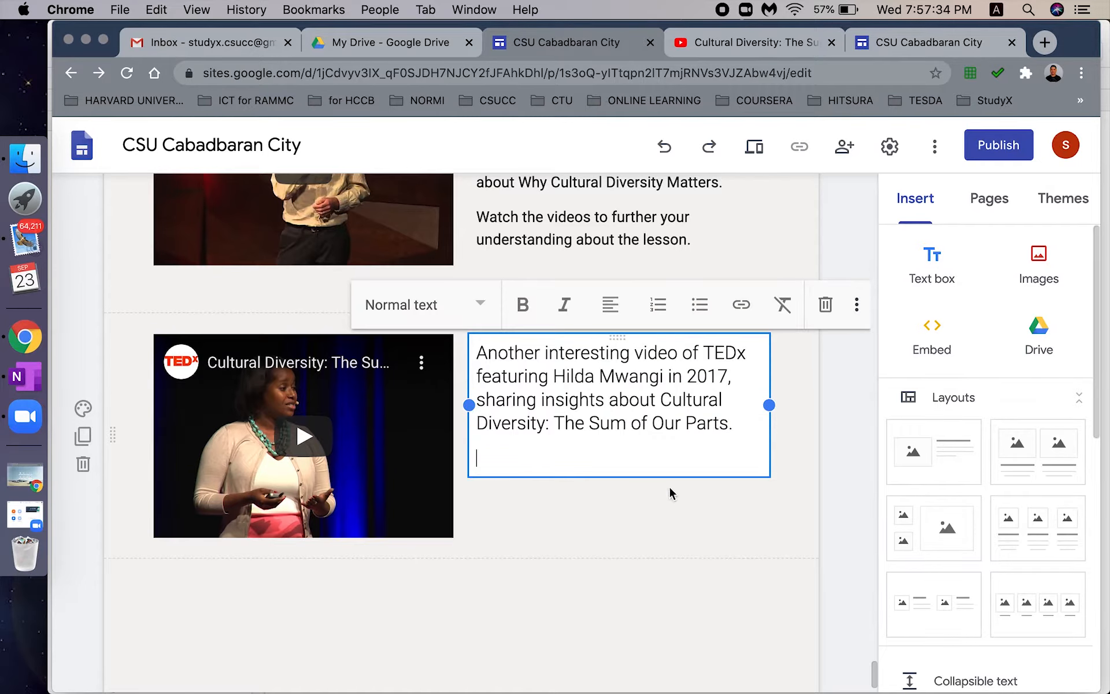
key("BackSpace")
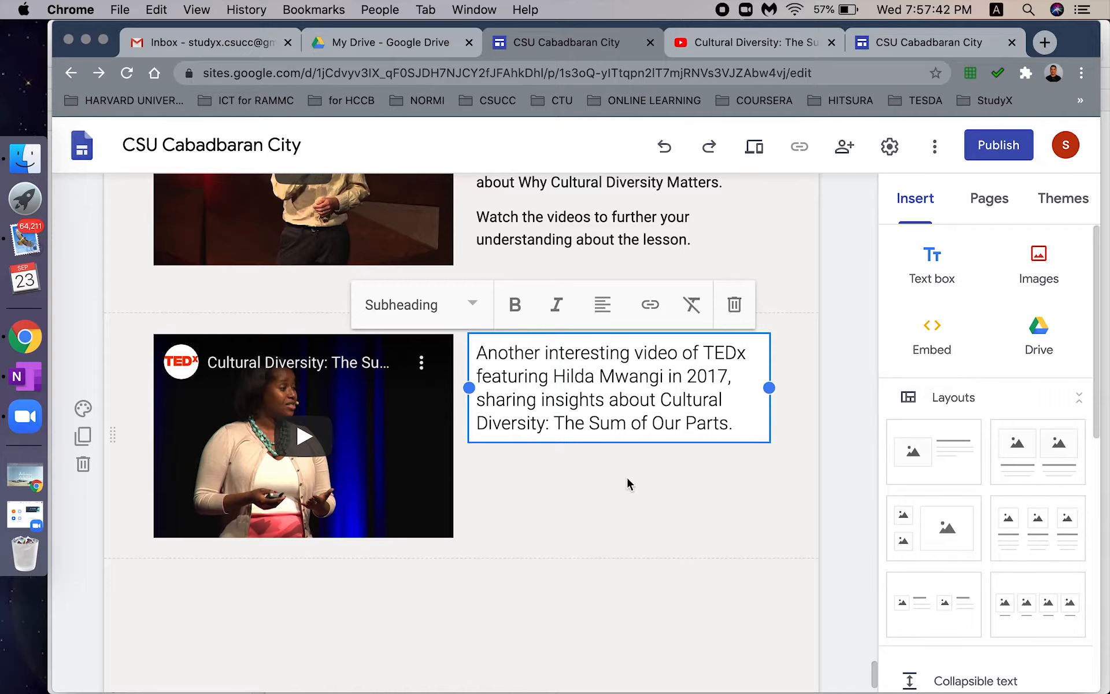
left_click(608, 514)
- Give the second video's section the Emphasis 1 background
left_click(636, 384)
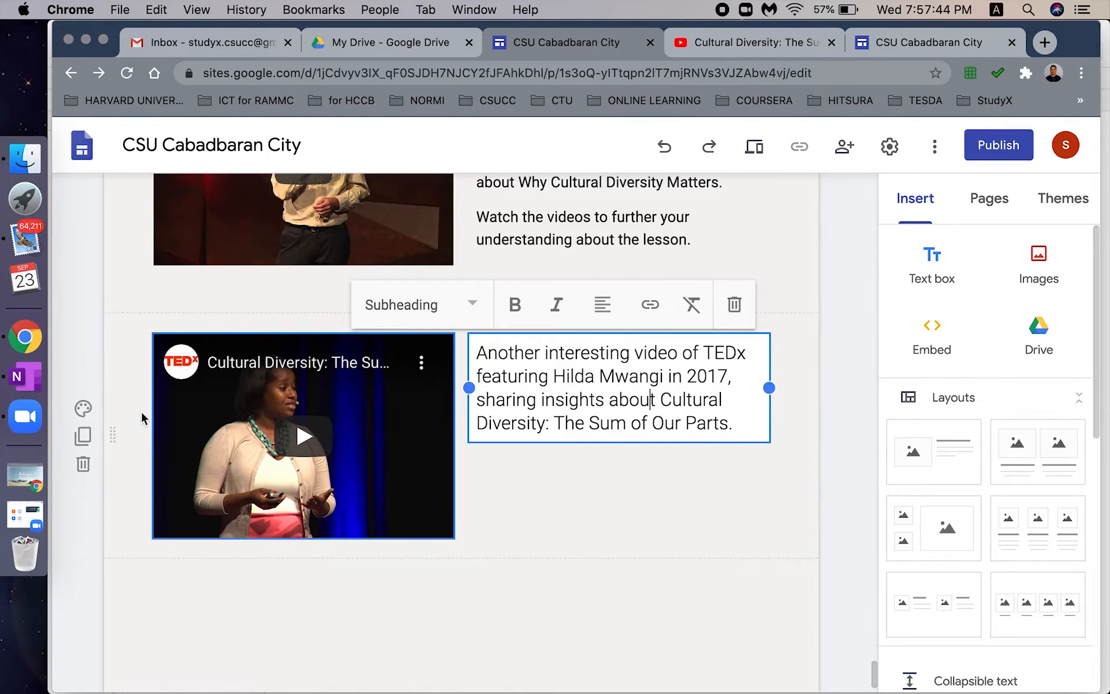
left_click(88, 410)
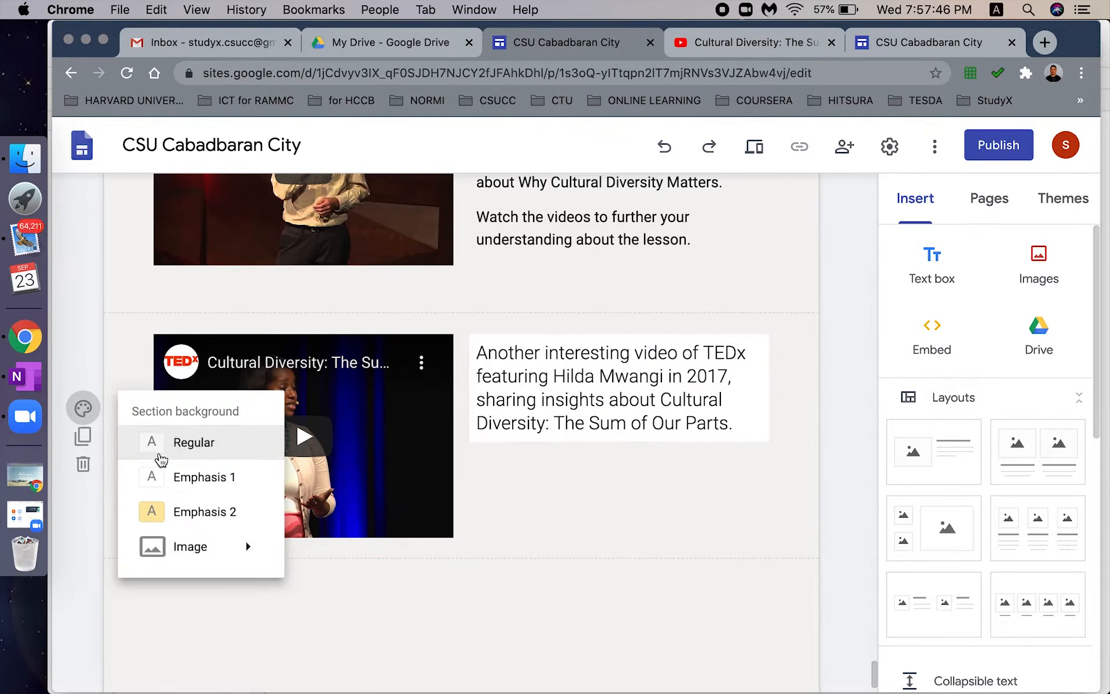
left_click(176, 480)
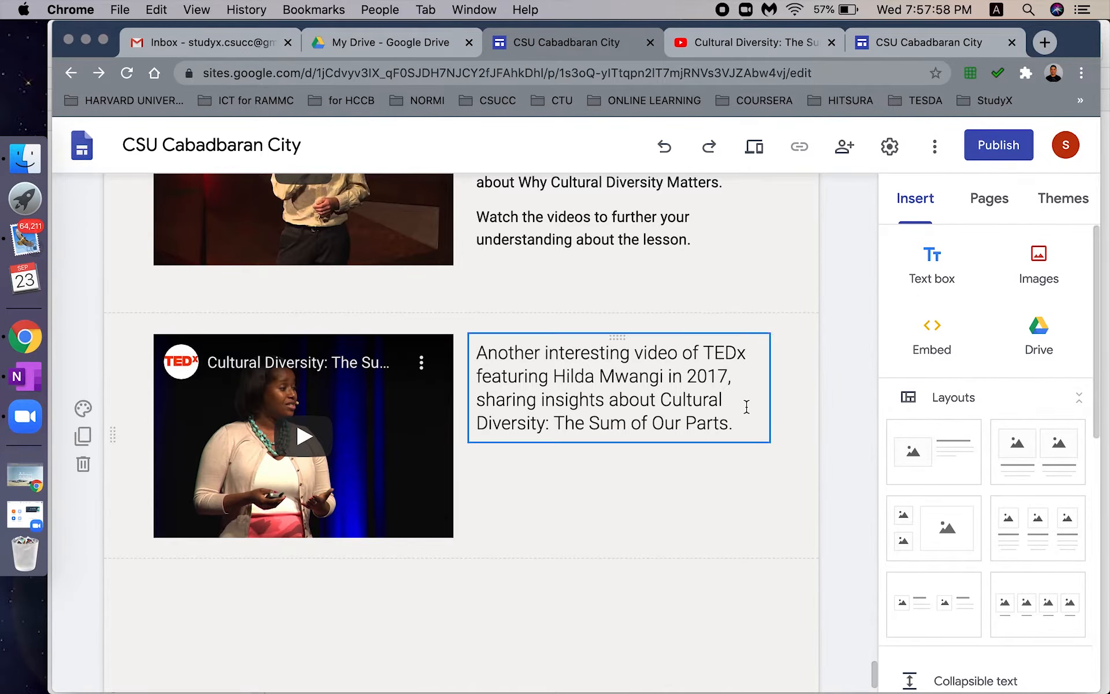
scroll(844, 520, "down", 1)
mouse_move(873, 671)
left_mouse_down()
mouse_move(874, 642)
mouse_move(878, 679)
left_mouse_up()
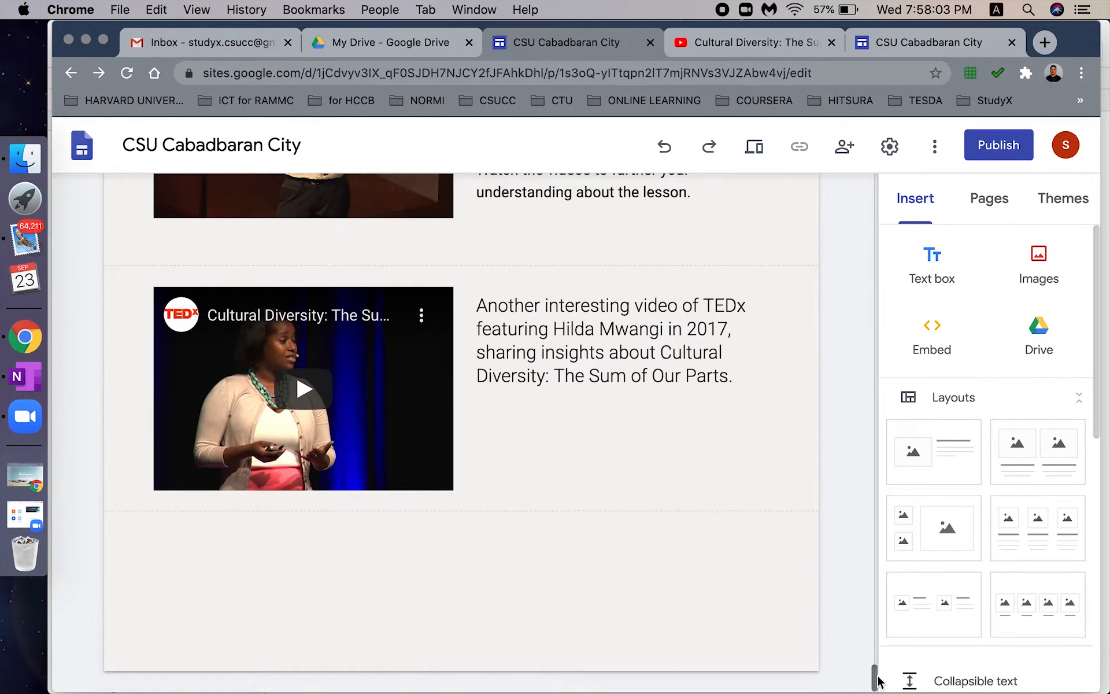
- Add a new text box below the second video, undoing a trial yellow background on the video section
left_click(937, 264)
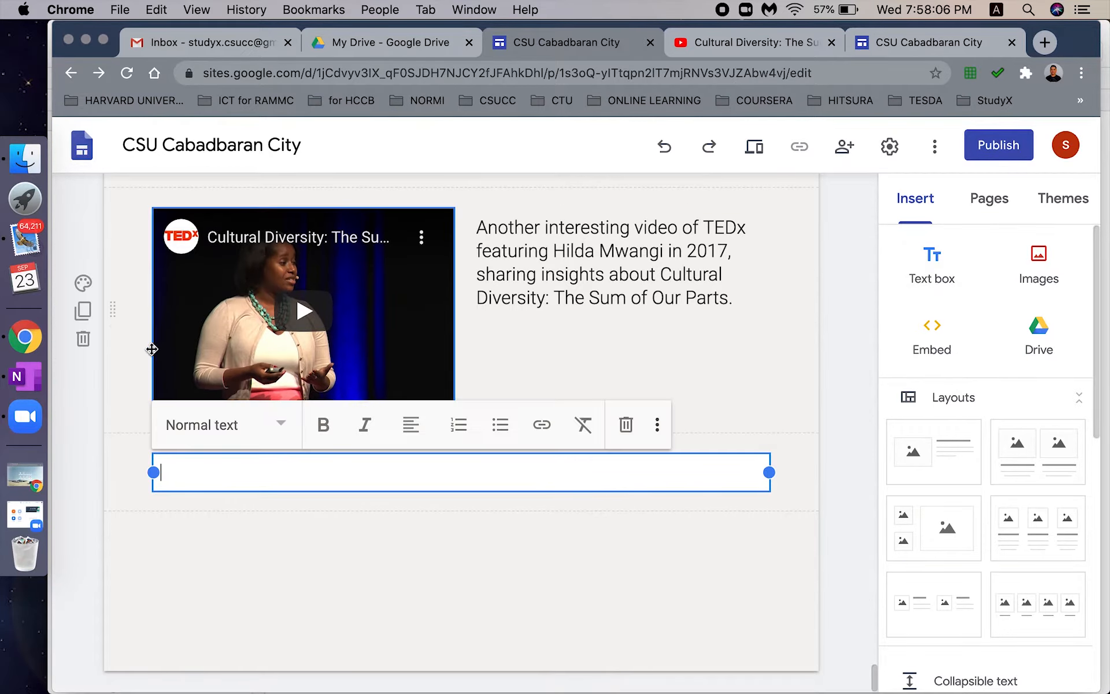
left_click(84, 283)
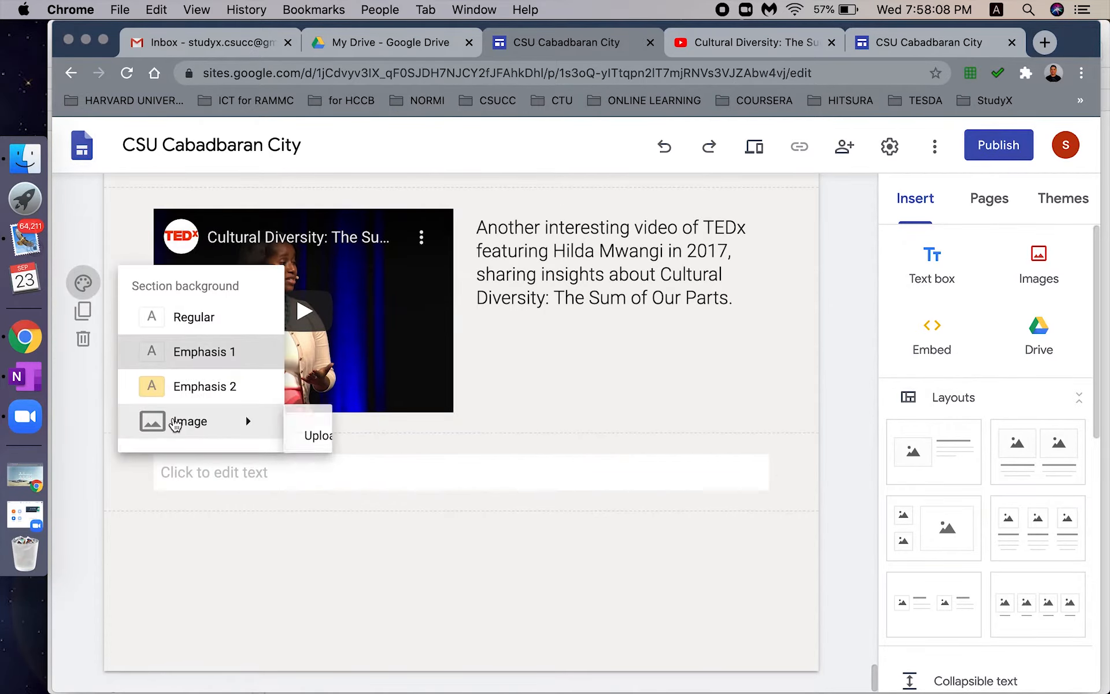
left_click(207, 403)
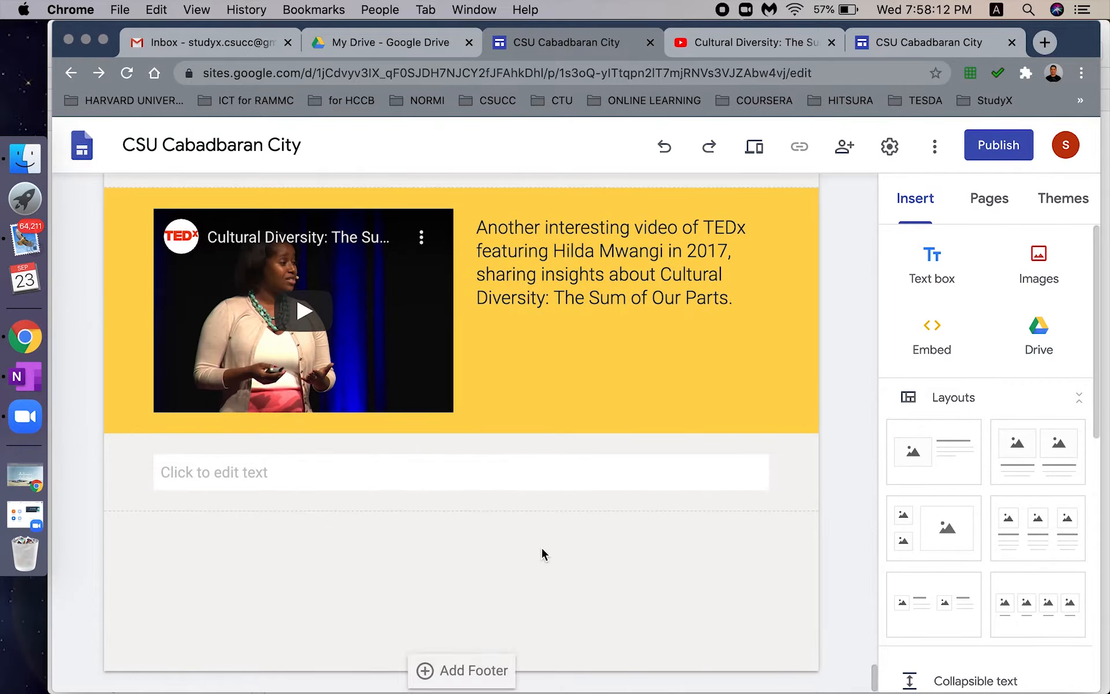
key("super+z")
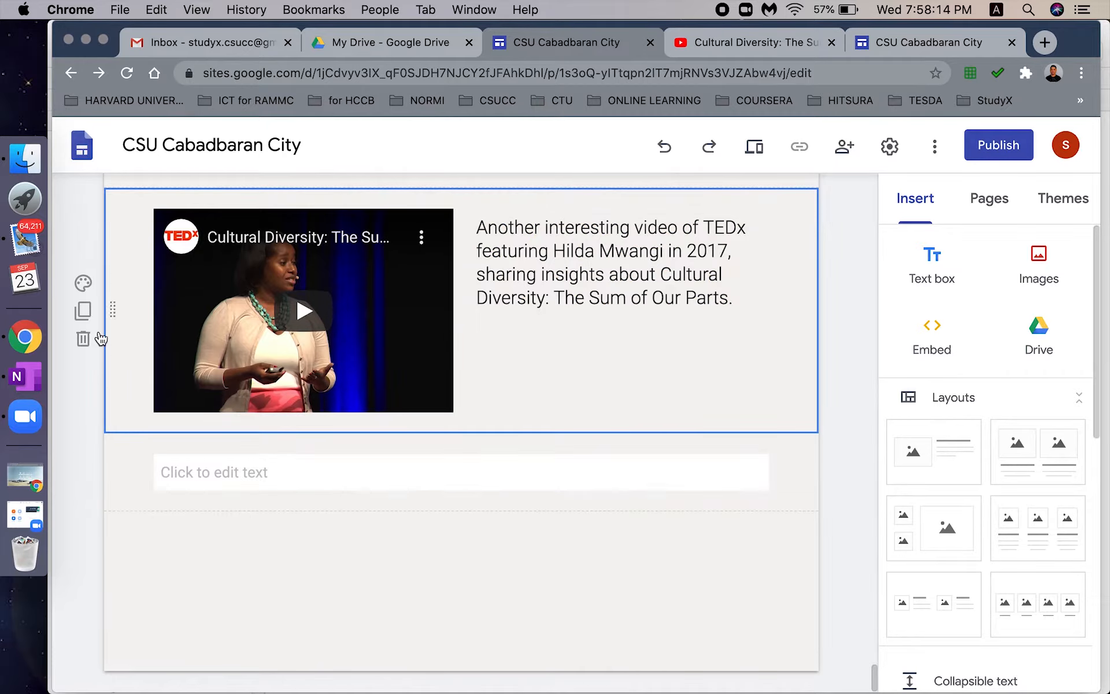
left_click(84, 285)
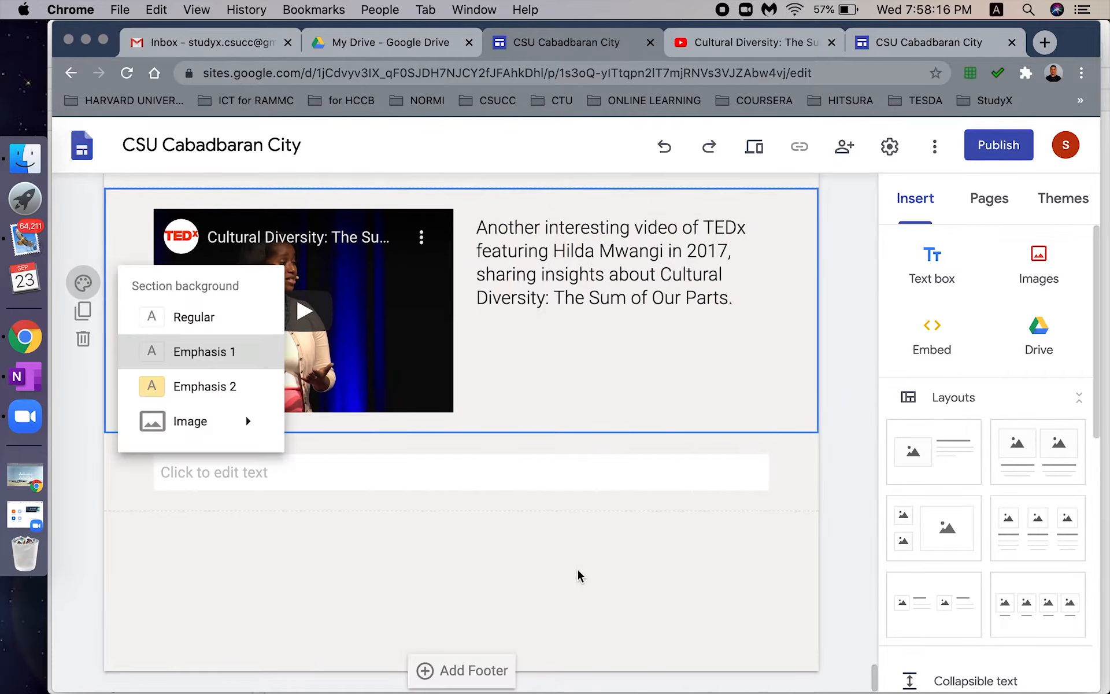
left_click(433, 479)
- Set the new lower text section's background to Emphasis 1
left_click(419, 469)
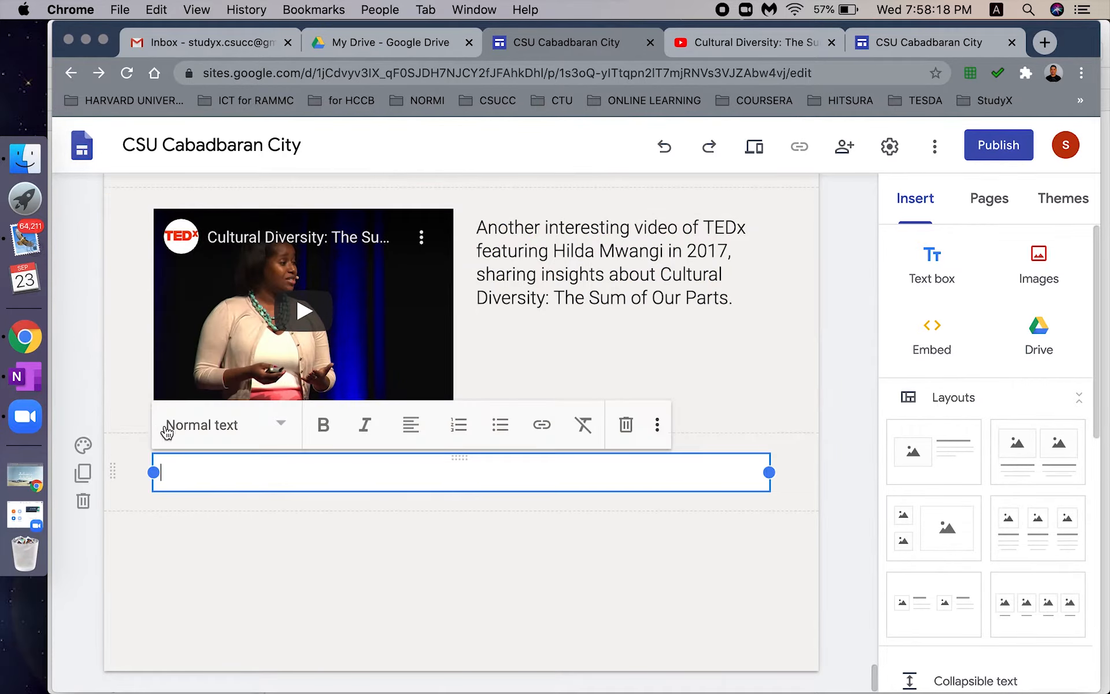
left_click(83, 446)
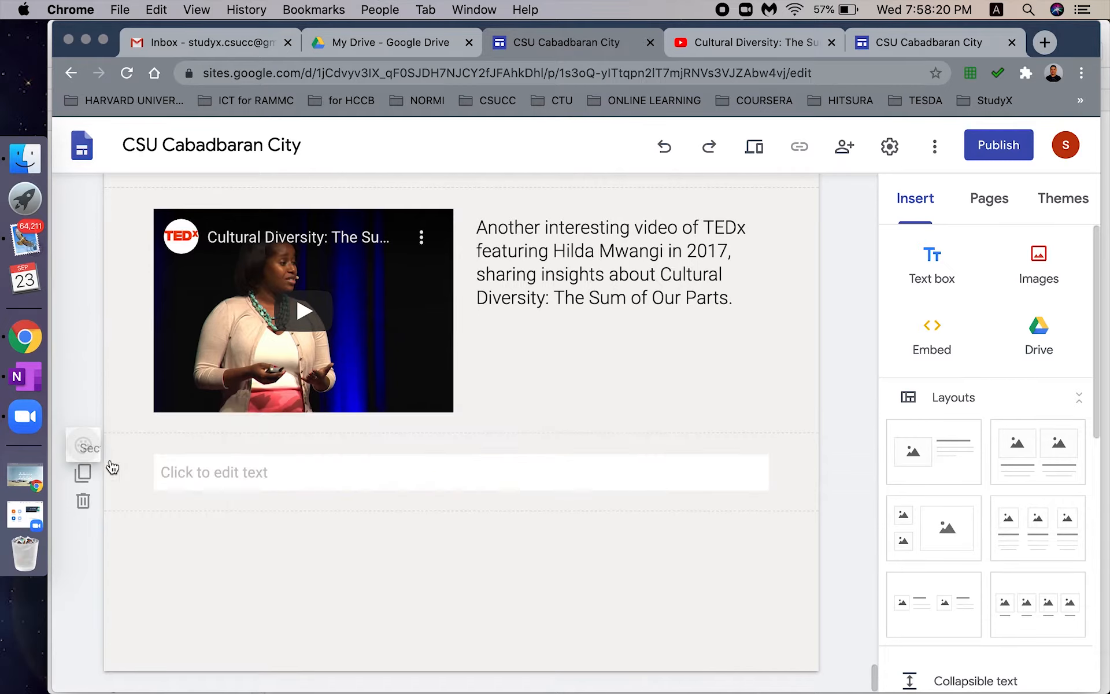
left_click(195, 478)
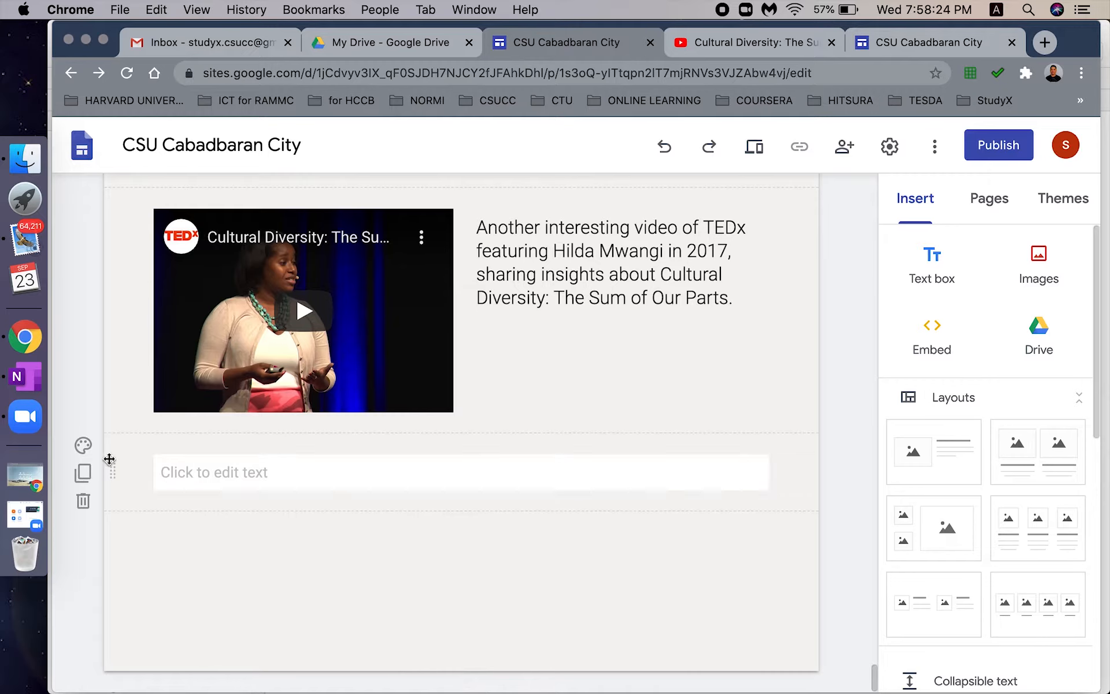
left_click(83, 445)
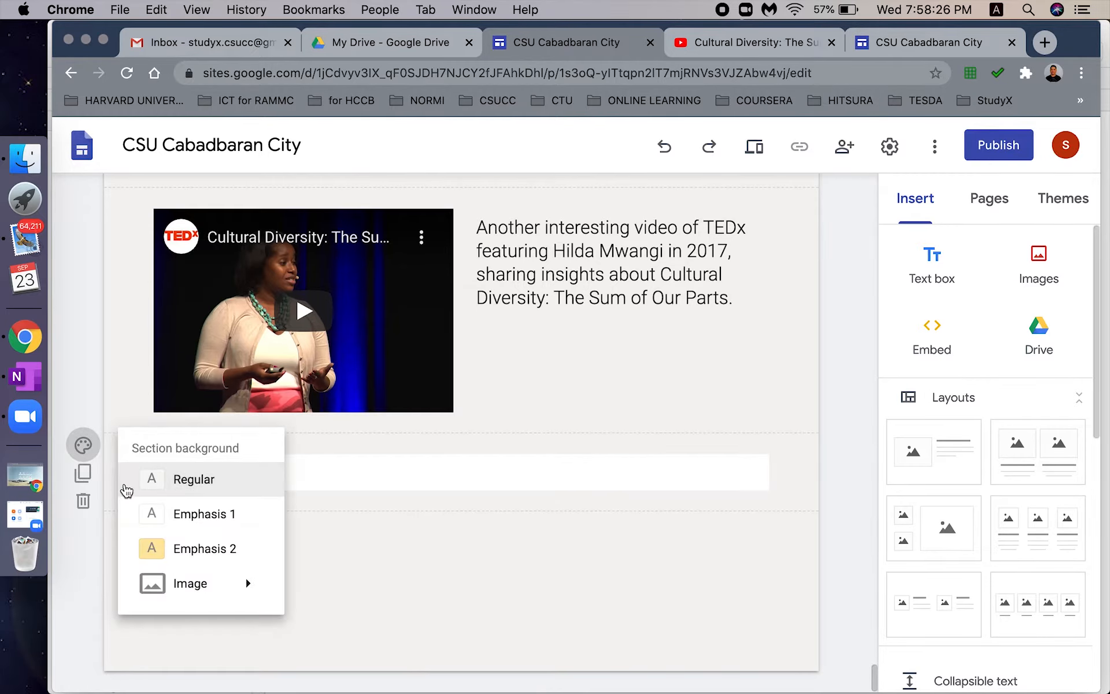
left_click(188, 516)
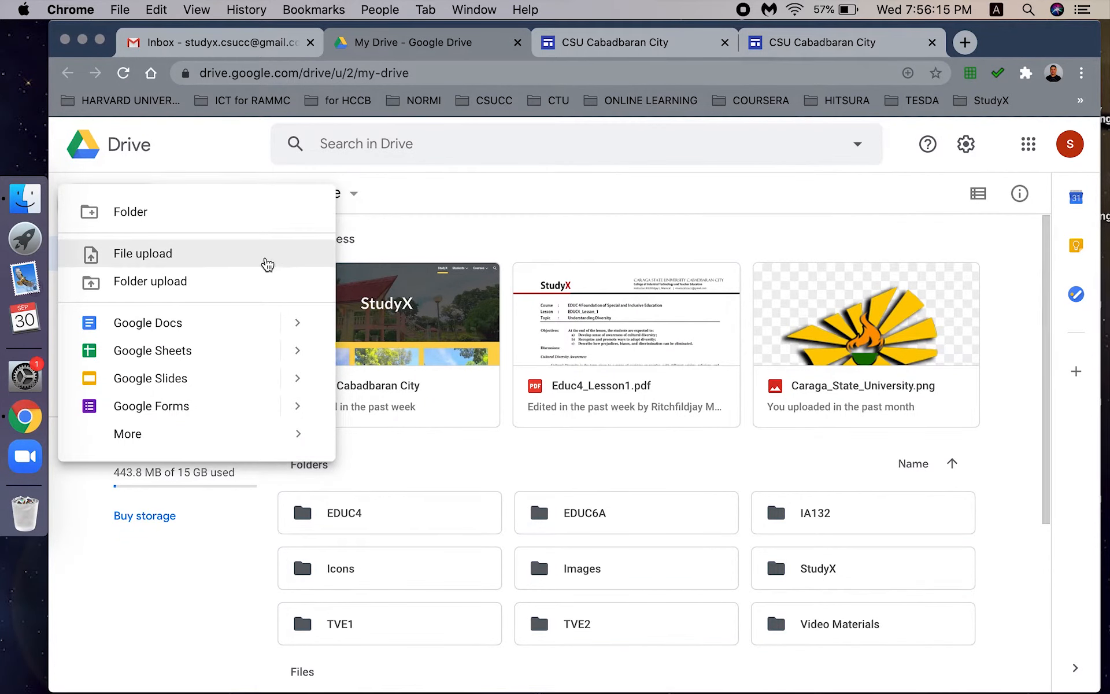
- Maximize the browser and create a new blank Google Form from Google Drive's New menu
left_click(529, 194)
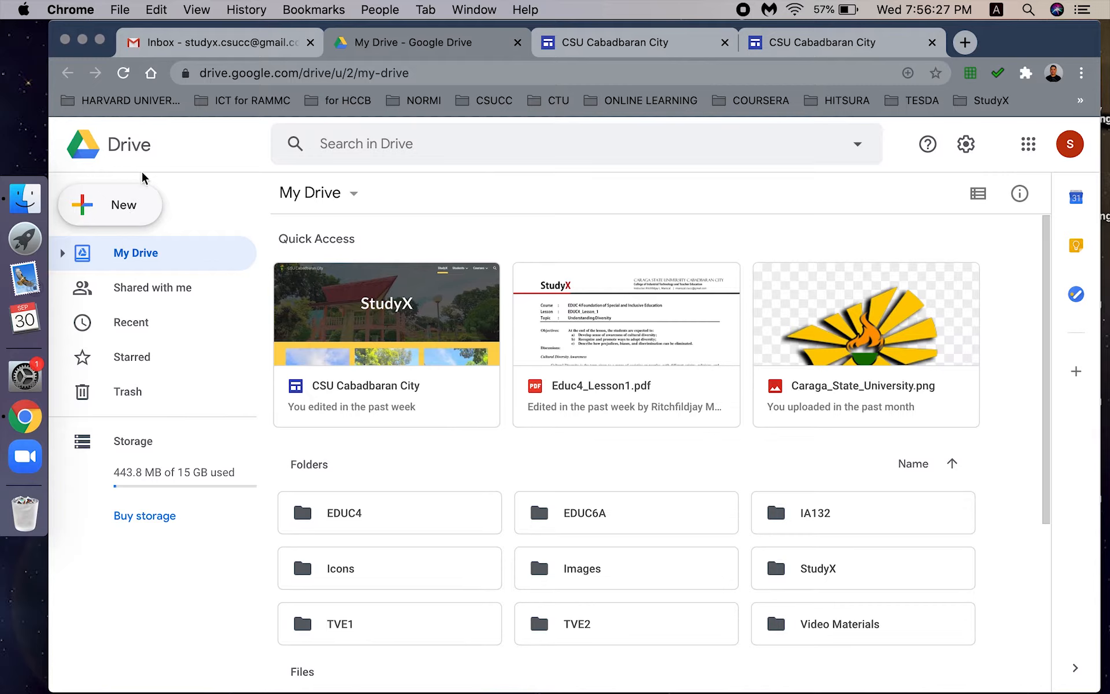
left_click(100, 39)
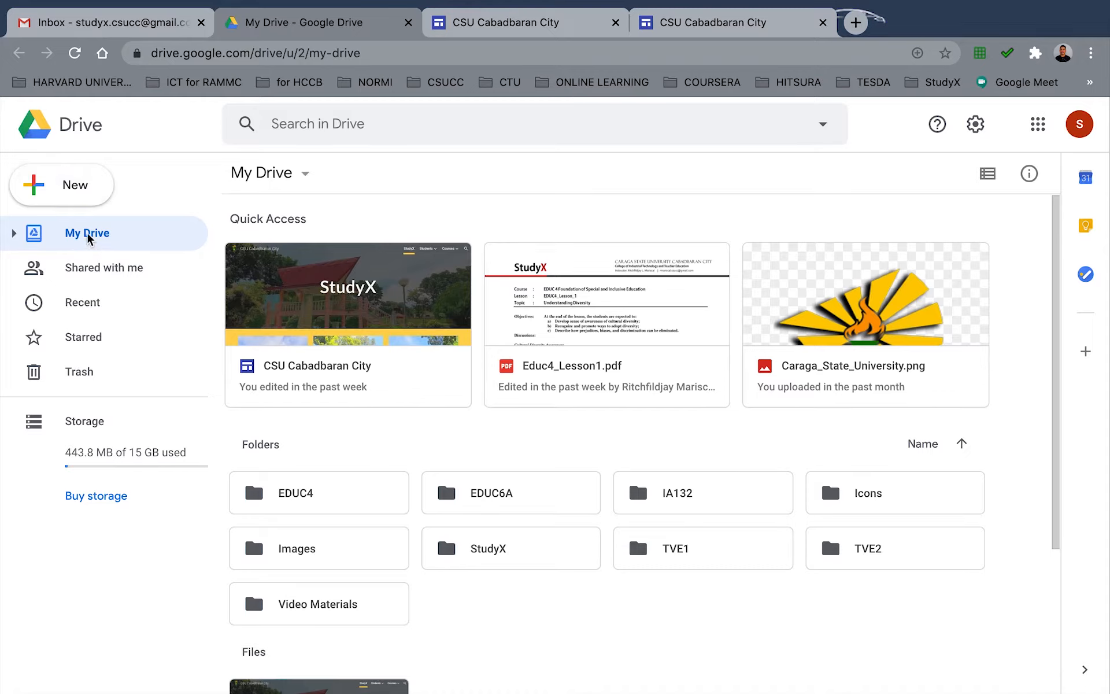
left_click(78, 195)
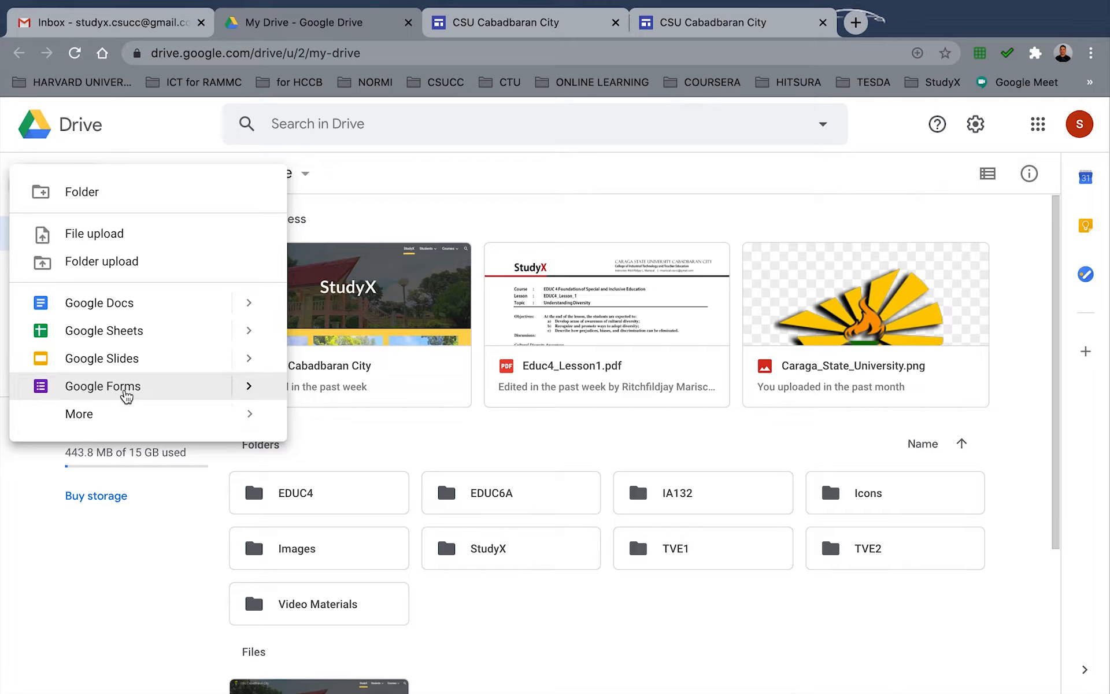
left_click(127, 396)
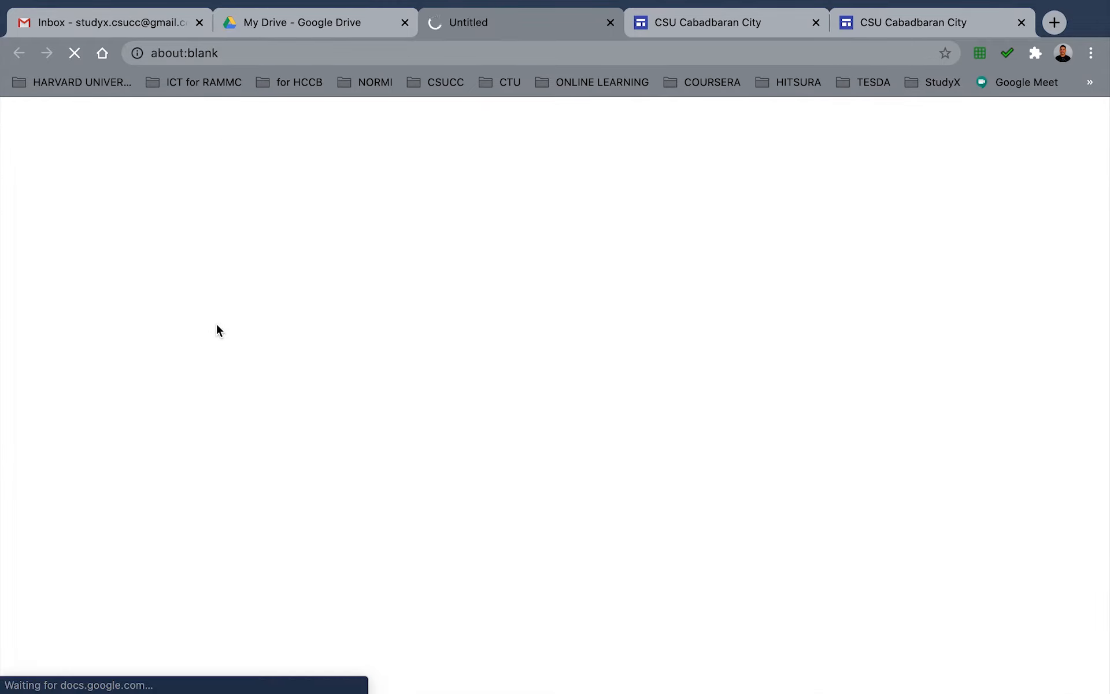